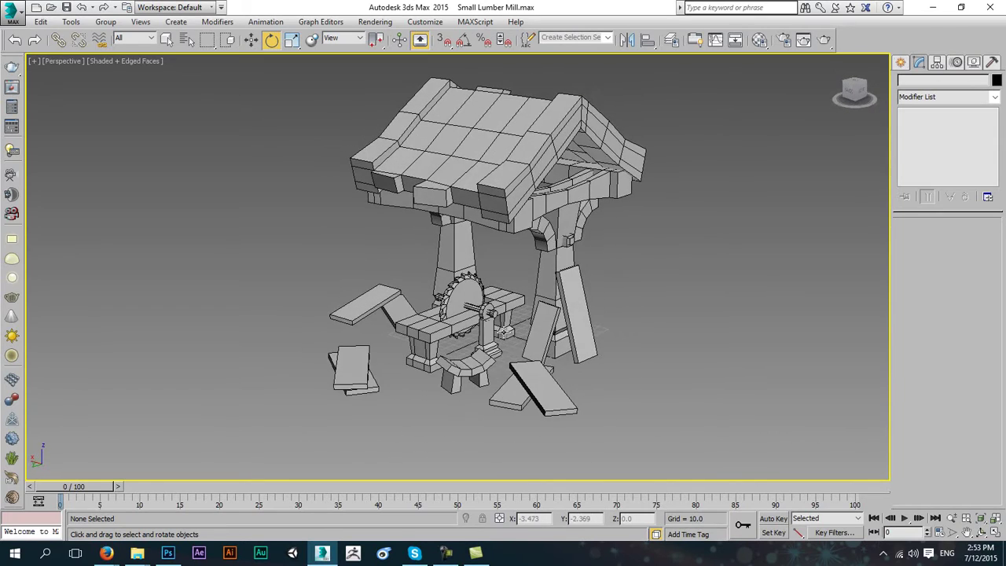
- Examine the finished lumber mill model from several angles, including the saw blade, work table, roof and supports
{"action": "scroll", "coordinate": [474, 289], "scroll_direction": "up", "scroll_amount": 5}
{"action": "scroll", "coordinate": [424, 250], "scroll_direction": "up", "scroll_amount": 3}
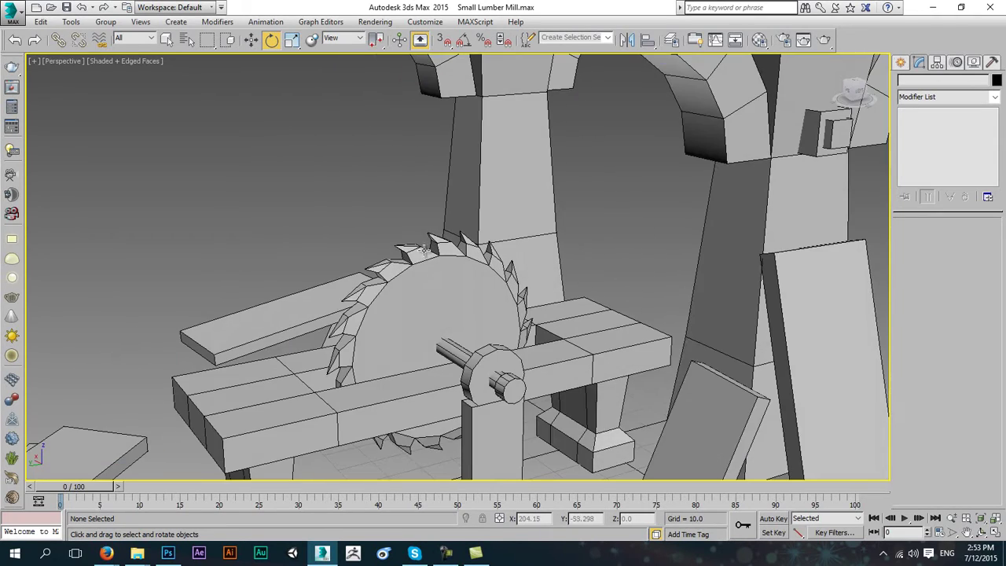
{"action": "middle_click_drag", "start_coordinate": [423, 266], "coordinate": [471, 166]}
{"action": "scroll", "coordinate": [452, 203], "scroll_direction": "down", "scroll_amount": 3}
{"action": "middle_click_drag", "start_coordinate": [541, 277], "coordinate": [524, 337]}
{"action": "middle_click_drag", "start_coordinate": [579, 182], "coordinate": [605, 340], "text": "alt"}
{"action": "scroll", "coordinate": [681, 304], "scroll_direction": "down", "scroll_amount": 3}
{"action": "scroll", "coordinate": [680, 303], "scroll_direction": "down", "scroll_amount": 2}
{"action": "middle_click_drag", "start_coordinate": [659, 307], "coordinate": [516, 306], "text": "alt"}
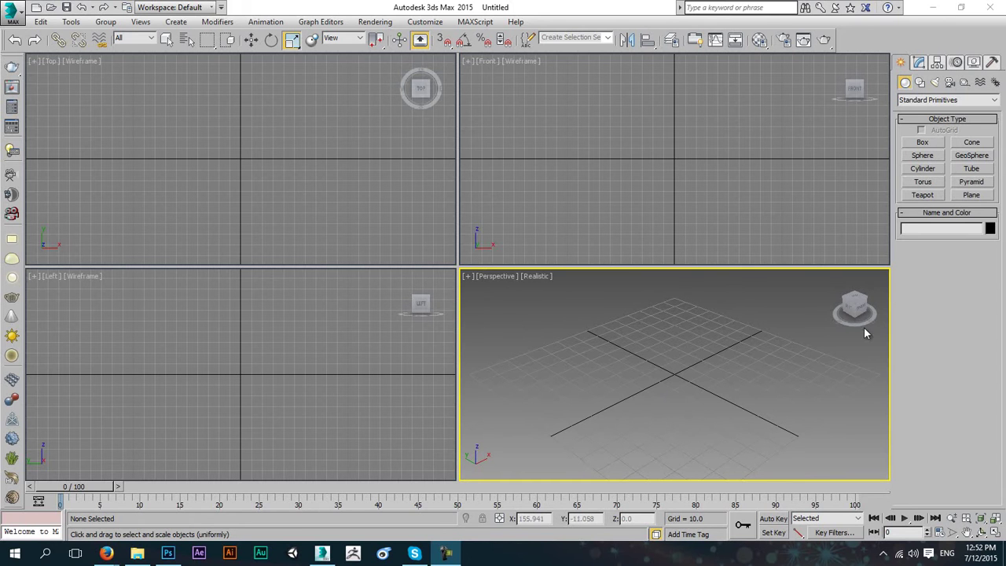
- Create a box about 31.7 long, 31.7 wide and 37.5 high in the Left view
{"action": "left_click", "coordinate": [922, 143]}
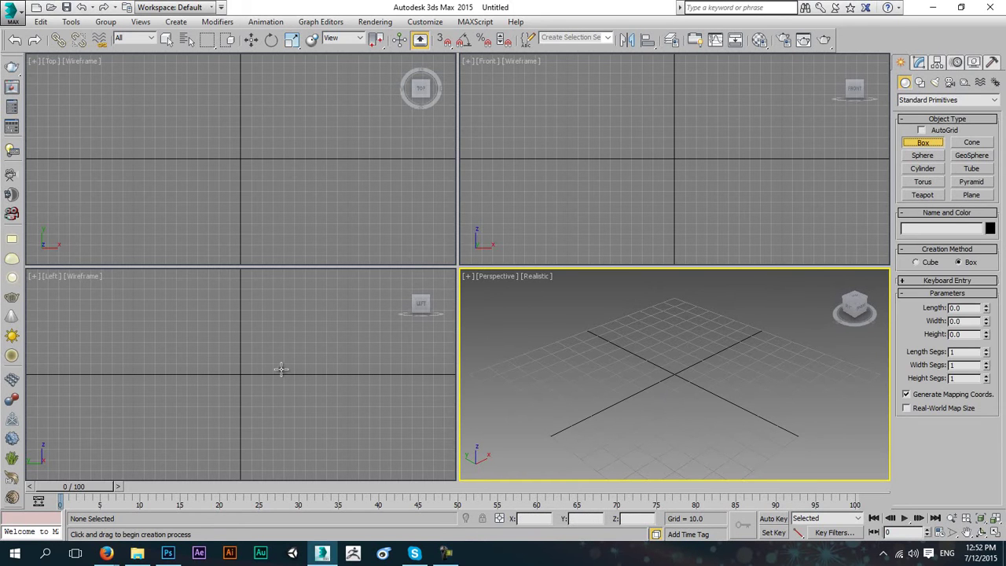
{"action": "mouse_move", "coordinate": [209, 339]}
{"action": "left_mouse_down"}
{"action": "mouse_move", "coordinate": [234, 361]}
{"action": "mouse_move", "coordinate": [221, 354]}
{"action": "left_mouse_up"}
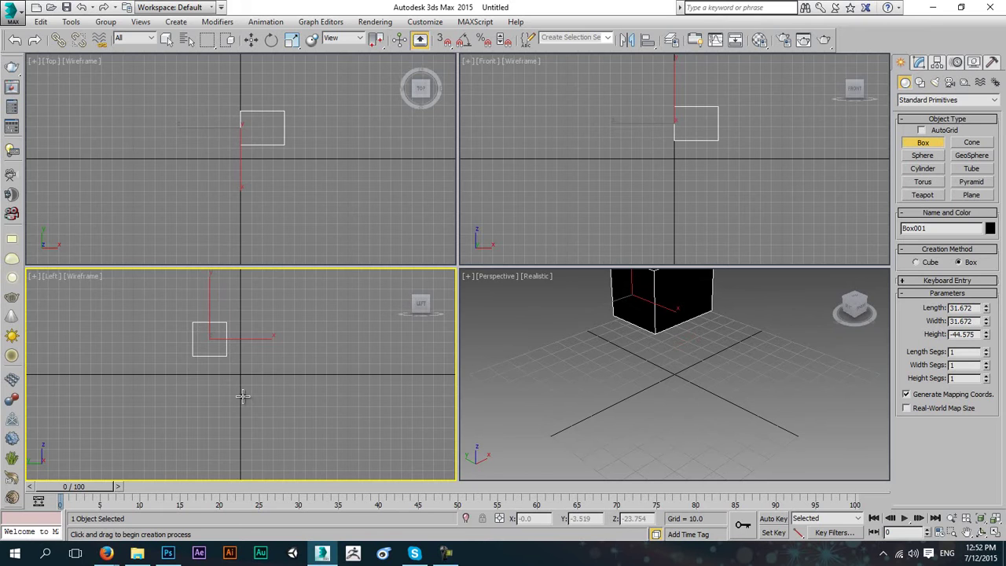
{"action": "left_click", "coordinate": [657, 334]}
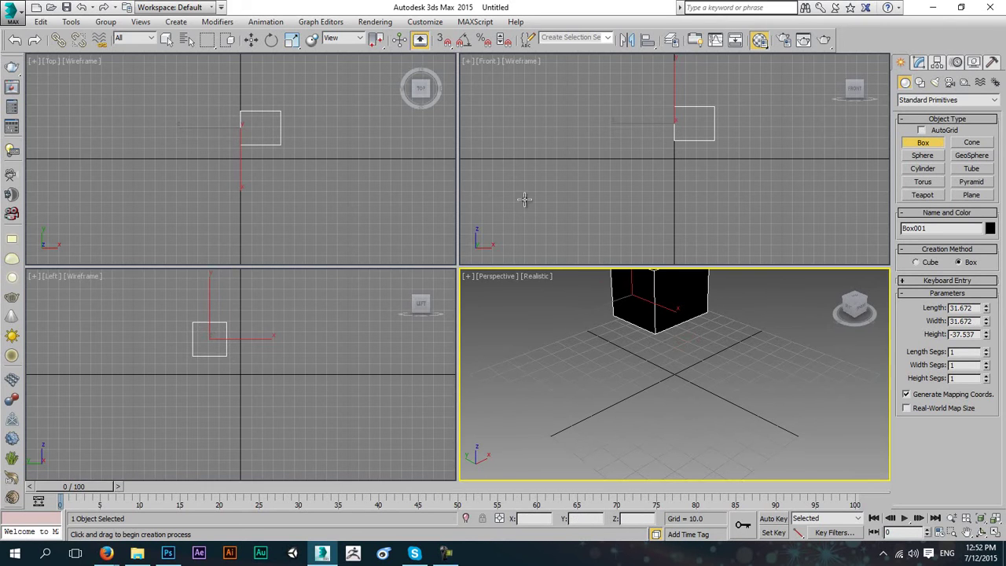
- Assign the 01 - Default material to the box and close the Material Editor
{"action": "key", "text": "m"}
{"action": "left_click", "coordinate": [708, 202]}
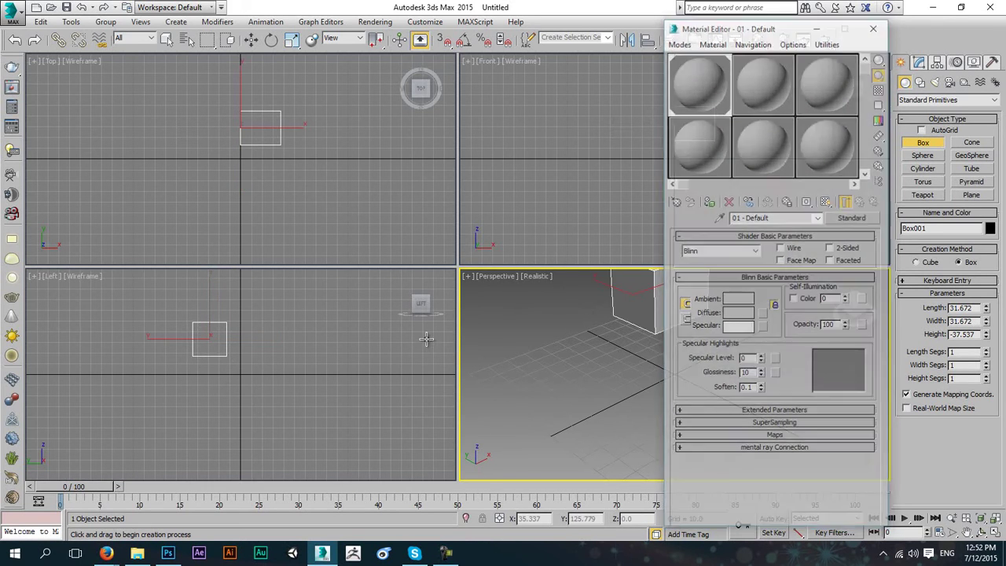
{"action": "left_click", "coordinate": [874, 26]}
- Move the box down to the grid, to about X -10.2, Y 29.0, Z 3.8
{"action": "left_click", "coordinate": [251, 39]}
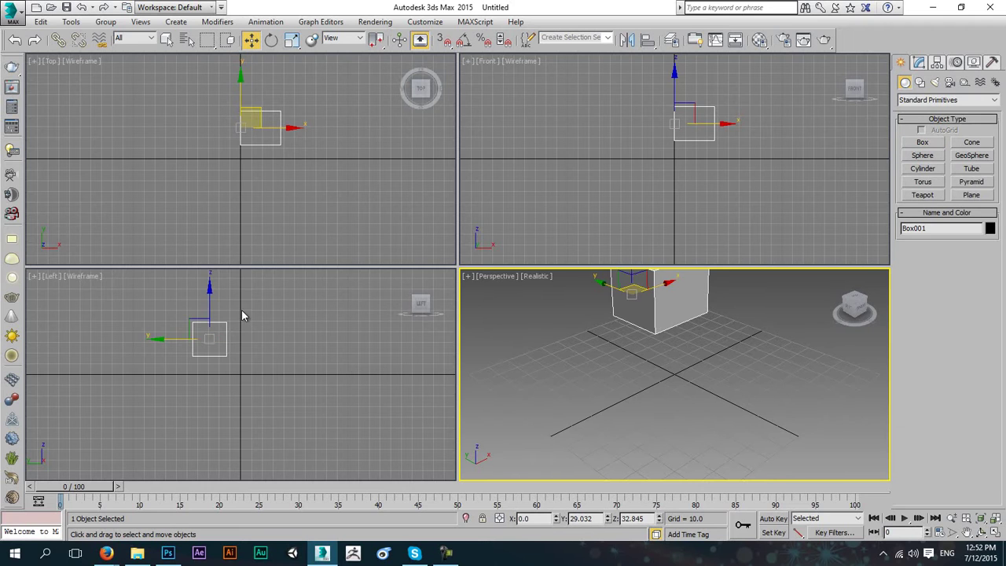
{"action": "middle_click_drag", "start_coordinate": [256, 311], "coordinate": [260, 319]}
{"action": "middle_click_drag", "start_coordinate": [723, 328], "coordinate": [726, 344]}
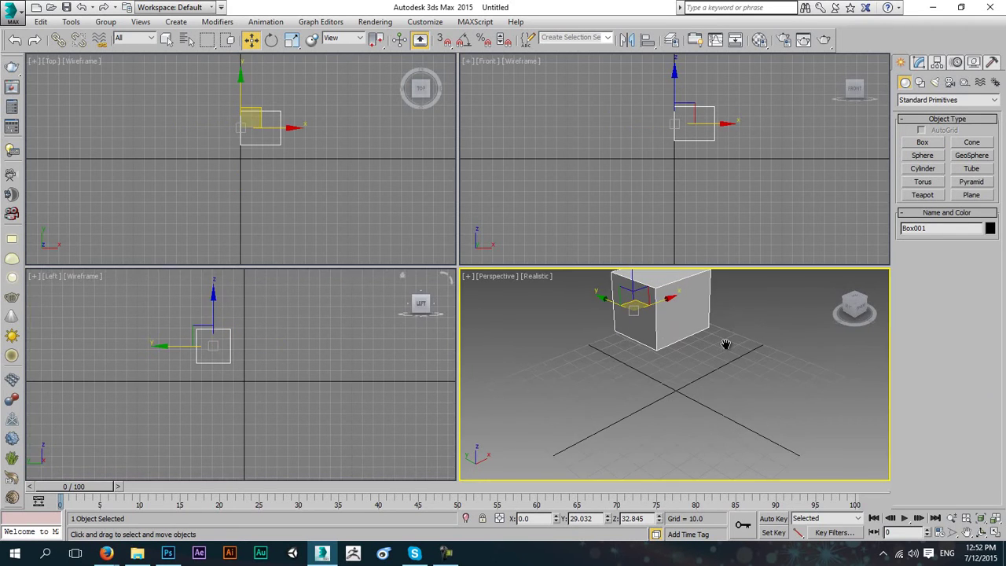
{"action": "left_click_drag", "start_coordinate": [634, 306], "coordinate": [638, 358]}
{"action": "middle_click_drag", "start_coordinate": [560, 363], "coordinate": [648, 355], "text": "alt"}
- Convert the box to an Editable Poly
{"action": "right_click", "coordinate": [642, 345]}
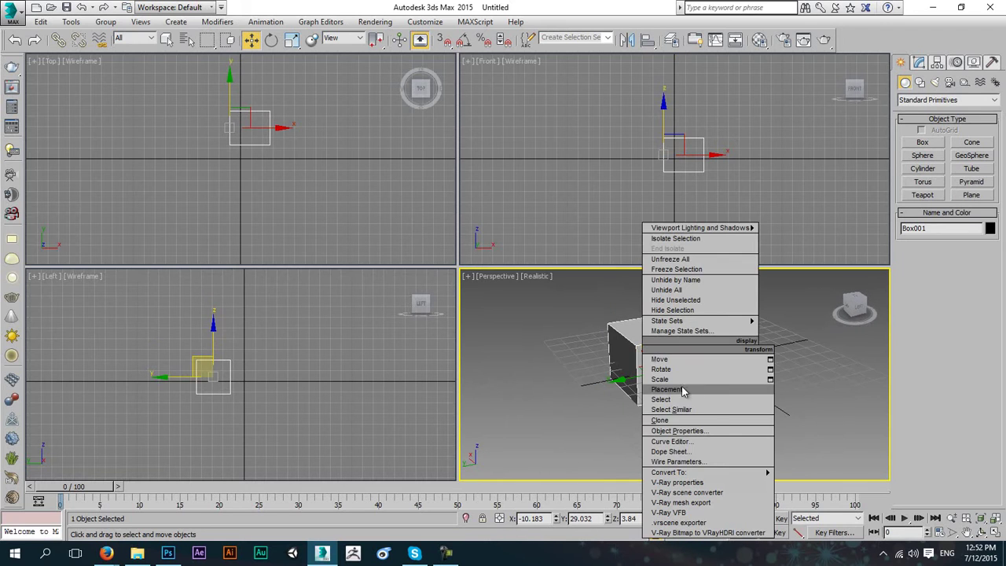
{"action": "mouse_move", "coordinate": [707, 472]}
{"action": "left_click", "coordinate": [837, 485]}
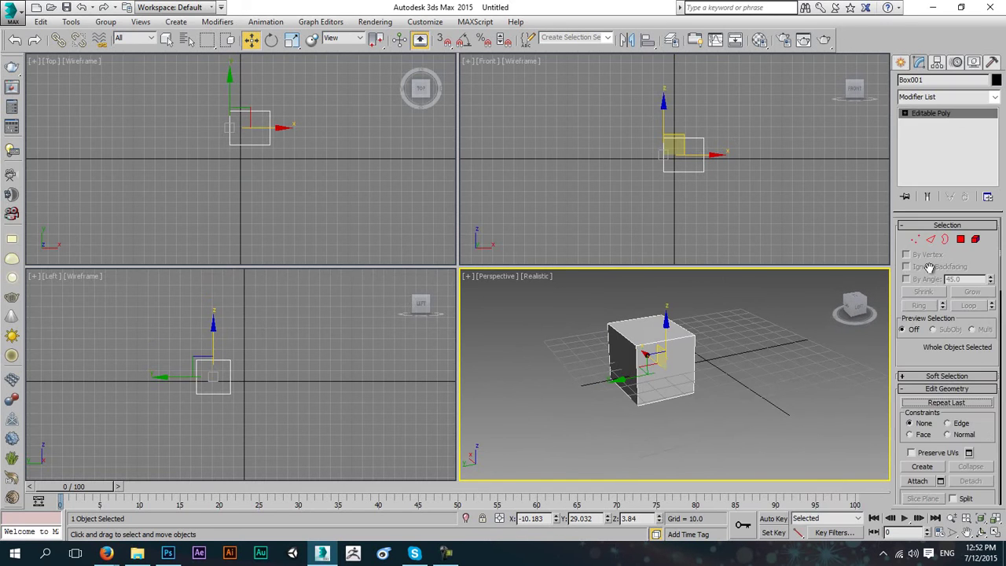
- Extrude the box's front-facing polygon twice, each time by about the box's own length, to form a three-segment beam
{"action": "left_click", "coordinate": [960, 239]}
{"action": "mouse_move", "coordinate": [707, 364]}
{"action": "middle_mouse_down", "text": "alt"}
{"action": "mouse_move", "coordinate": [645, 359]}
{"action": "mouse_move", "coordinate": [715, 366]}
{"action": "middle_mouse_up", "text": "alt"}
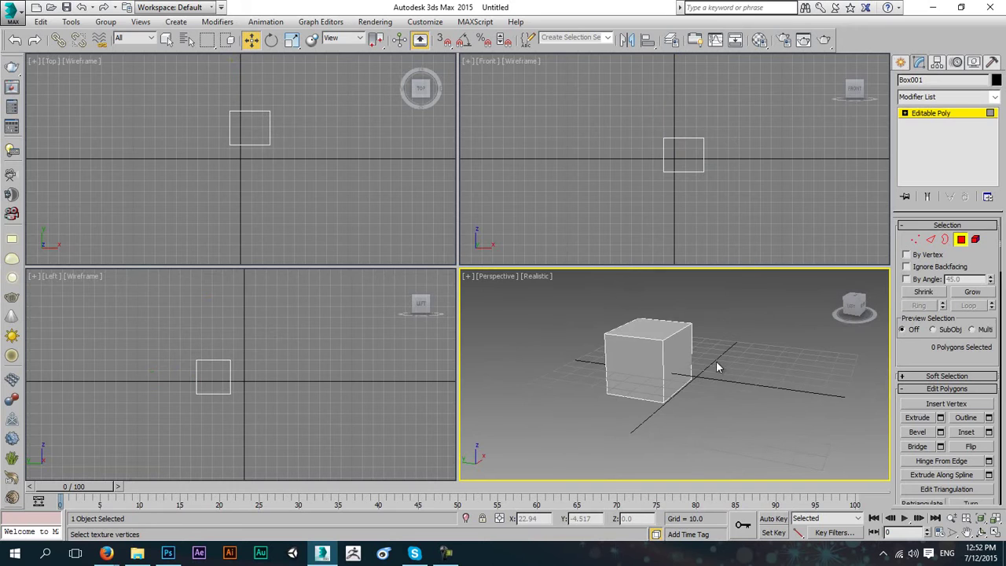
{"action": "left_click", "coordinate": [685, 369]}
{"action": "scroll", "coordinate": [907, 348], "scroll_direction": "down", "scroll_amount": 3}
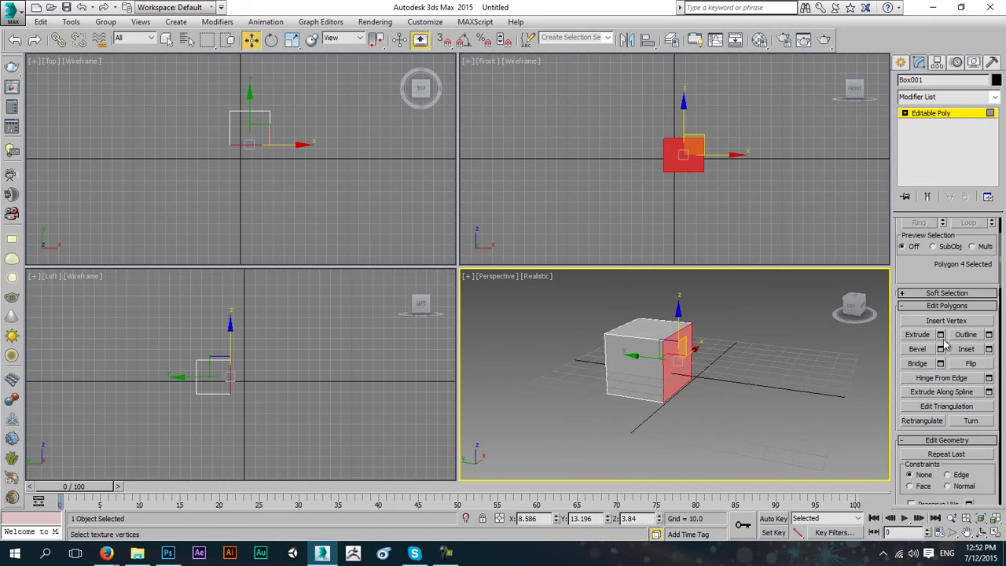
{"action": "left_click", "coordinate": [910, 334]}
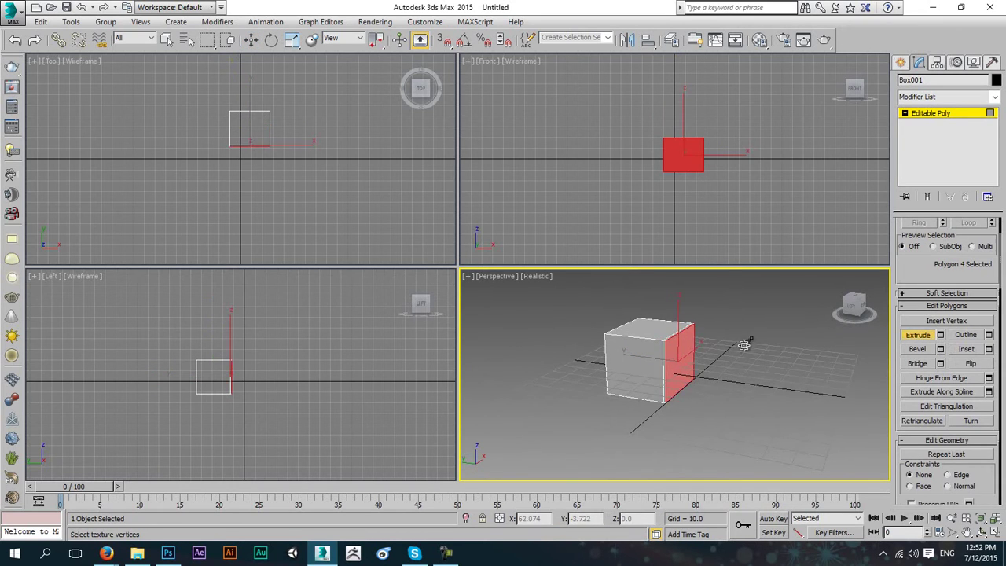
{"action": "left_click_drag", "start_coordinate": [746, 345], "coordinate": [796, 259]}
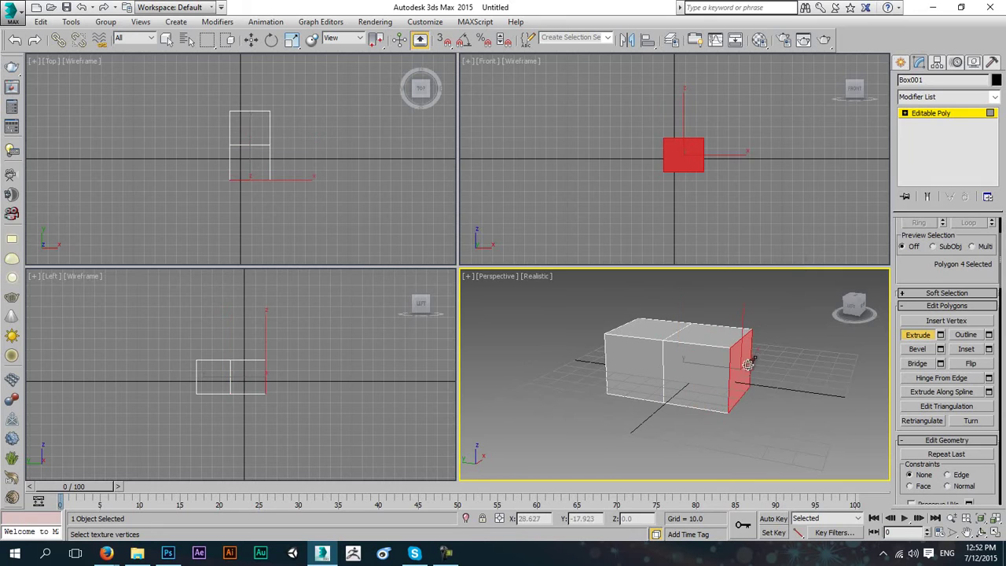
{"action": "left_click_drag", "start_coordinate": [750, 363], "coordinate": [775, 285]}
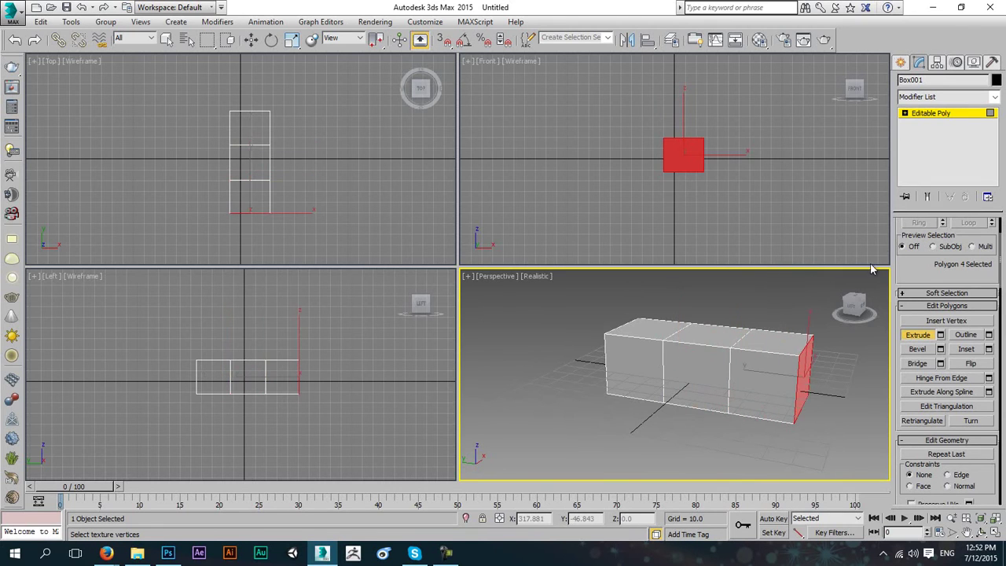
{"action": "middle_click_drag", "start_coordinate": [737, 343], "coordinate": [733, 355]}
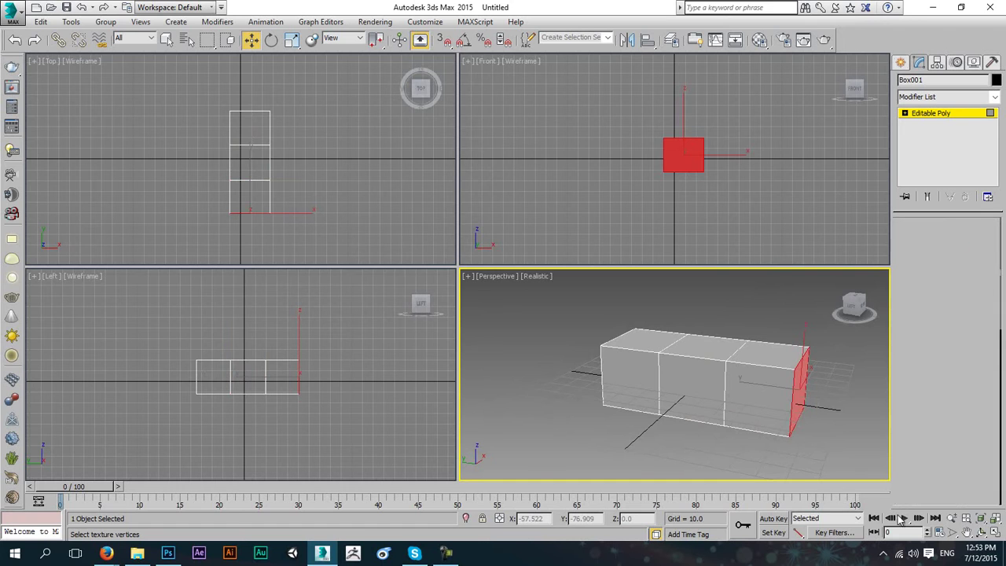
- Move the four vertices at the beam's extruded end up and outward to about Y -75.4, Z 45.8
{"action": "key", "text": "1"}
{"action": "key", "text": "w"}
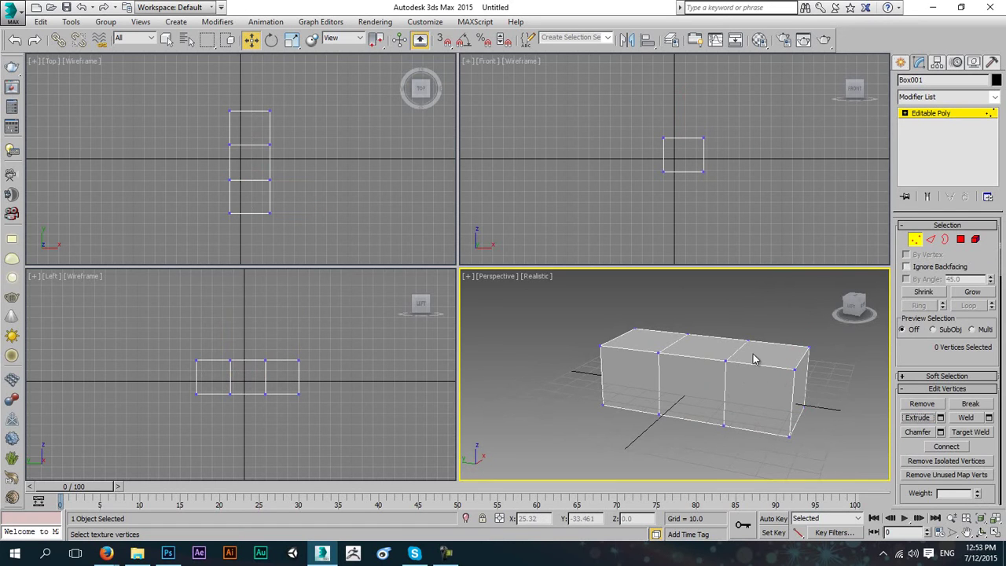
{"action": "mouse_move", "coordinate": [757, 354]}
{"action": "middle_mouse_down", "text": "alt"}
{"action": "mouse_move", "coordinate": [744, 364]}
{"action": "mouse_move", "coordinate": [755, 375]}
{"action": "mouse_move", "coordinate": [748, 349]}
{"action": "middle_mouse_up", "text": "alt"}
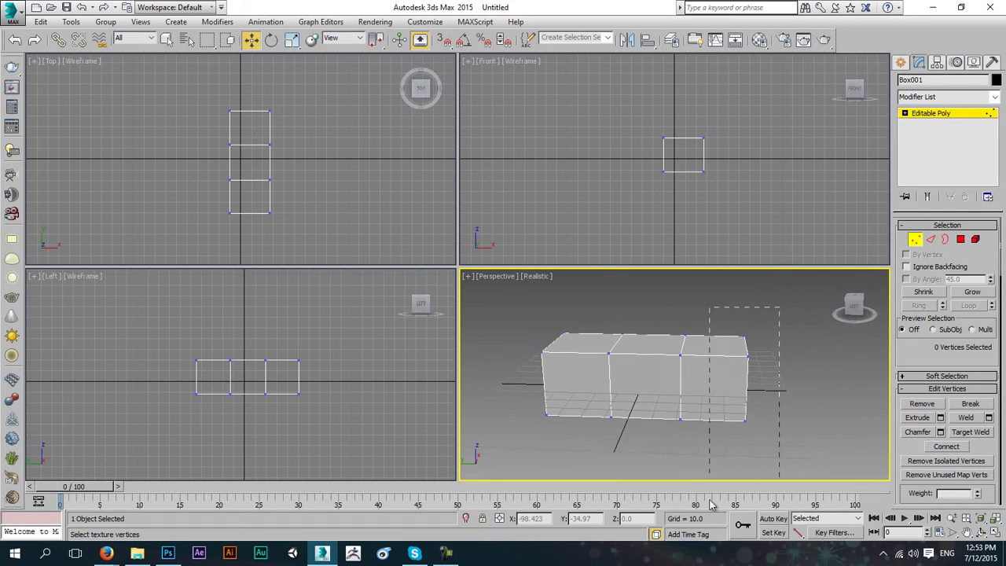
{"action": "left_click_drag", "start_coordinate": [711, 504], "coordinate": [739, 471]}
{"action": "left_click_drag", "start_coordinate": [734, 356], "coordinate": [751, 328]}
{"action": "middle_click_drag", "start_coordinate": [752, 328], "coordinate": [756, 320], "text": "alt"}
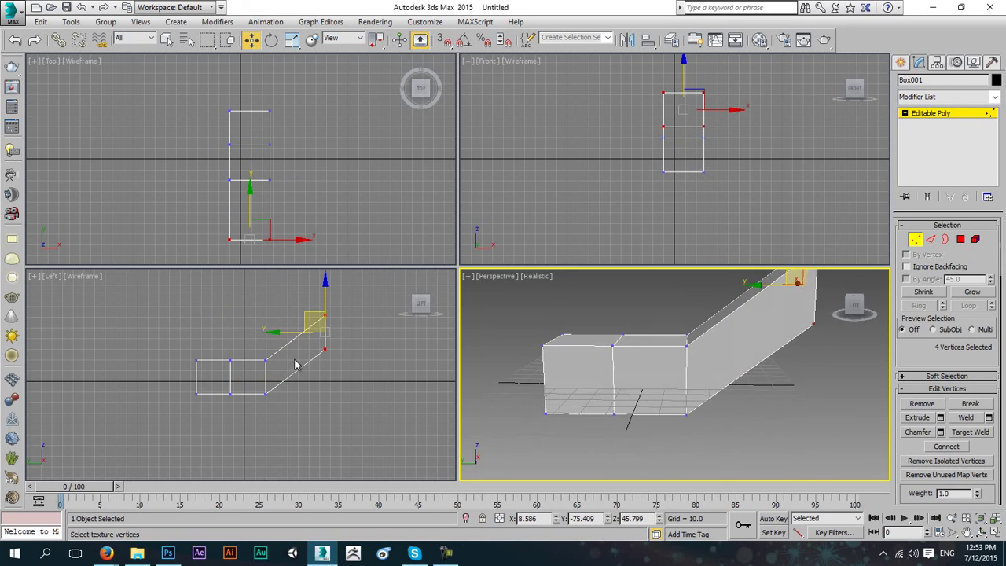
- Raise the adjacent vertex column to about Y -23.2, Z 27.1 and lower the opposite end's vertices to about Y 49.3, Z -14.3
{"action": "mouse_move", "coordinate": [293, 362]}
{"action": "middle_mouse_down"}
{"action": "mouse_move", "coordinate": [321, 358]}
{"action": "mouse_move", "coordinate": [309, 347]}
{"action": "mouse_move", "coordinate": [289, 377]}
{"action": "middle_mouse_up"}
{"action": "scroll", "coordinate": [320, 358], "scroll_direction": "up", "scroll_amount": 2}
{"action": "left_click_drag", "start_coordinate": [296, 336], "coordinate": [242, 457]}
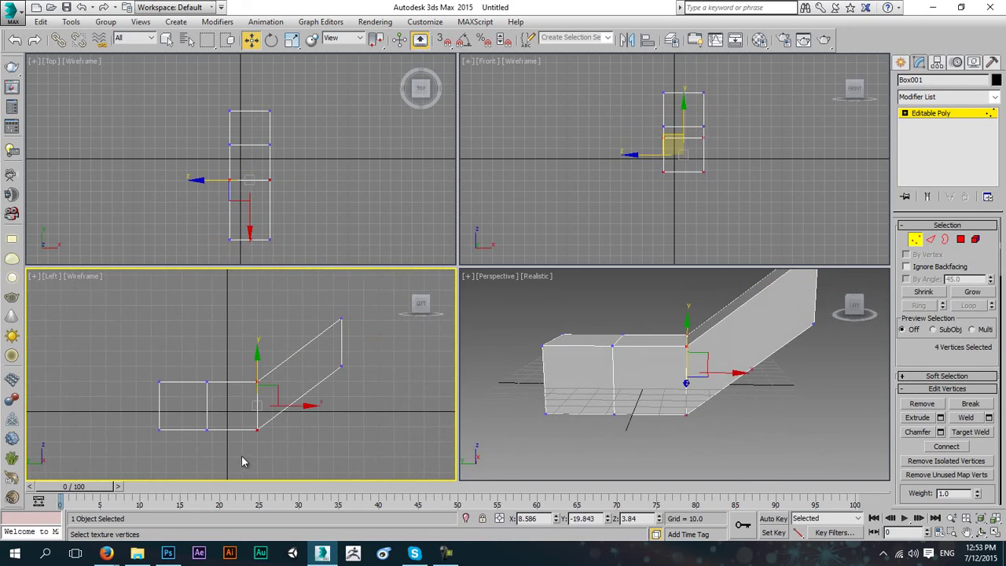
{"action": "left_click_drag", "start_coordinate": [279, 392], "coordinate": [284, 356]}
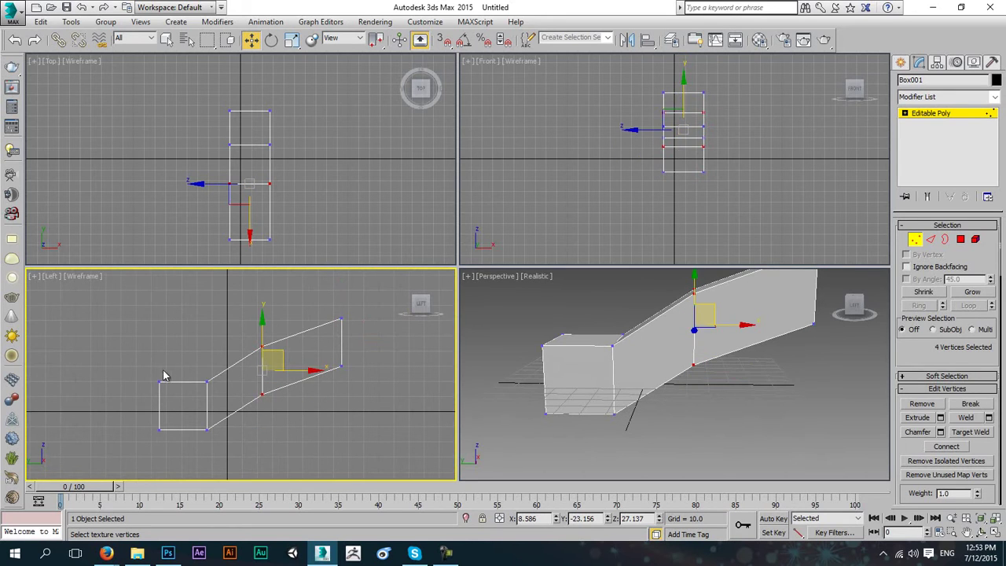
{"action": "left_click_drag", "start_coordinate": [174, 376], "coordinate": [187, 442]}
{"action": "left_click_drag", "start_coordinate": [177, 397], "coordinate": [171, 424]}
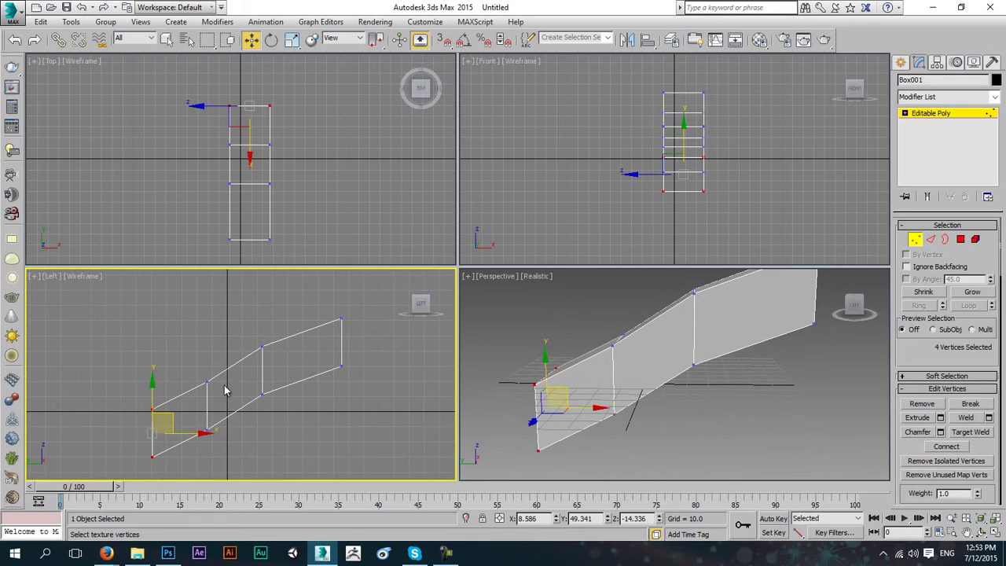
- Rotate the beam's lower end vertices by about 13 degrees and tilt the neighbouring vertex column slightly the same way
{"action": "left_click", "coordinate": [272, 40]}
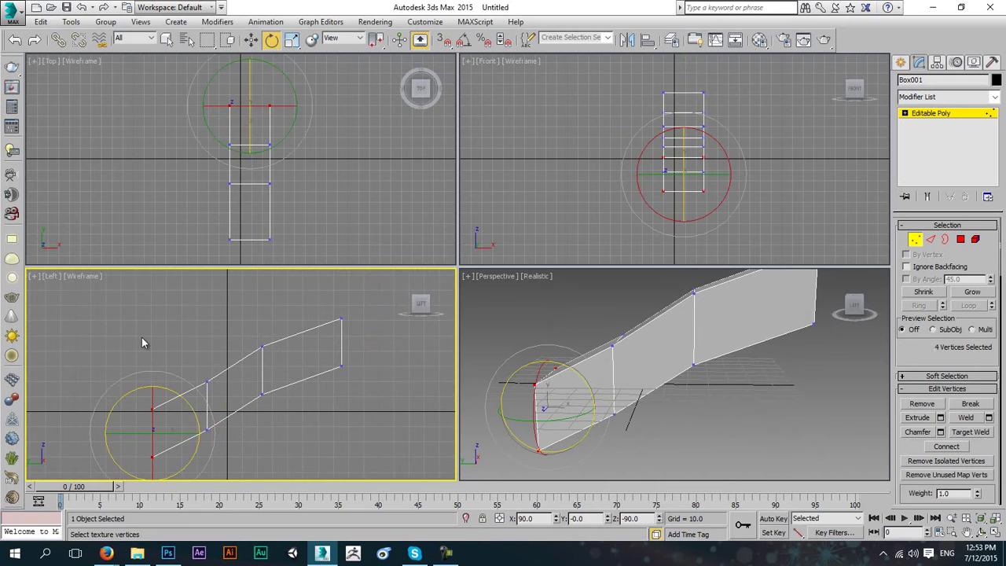
{"action": "left_click_drag", "start_coordinate": [178, 394], "coordinate": [161, 389]}
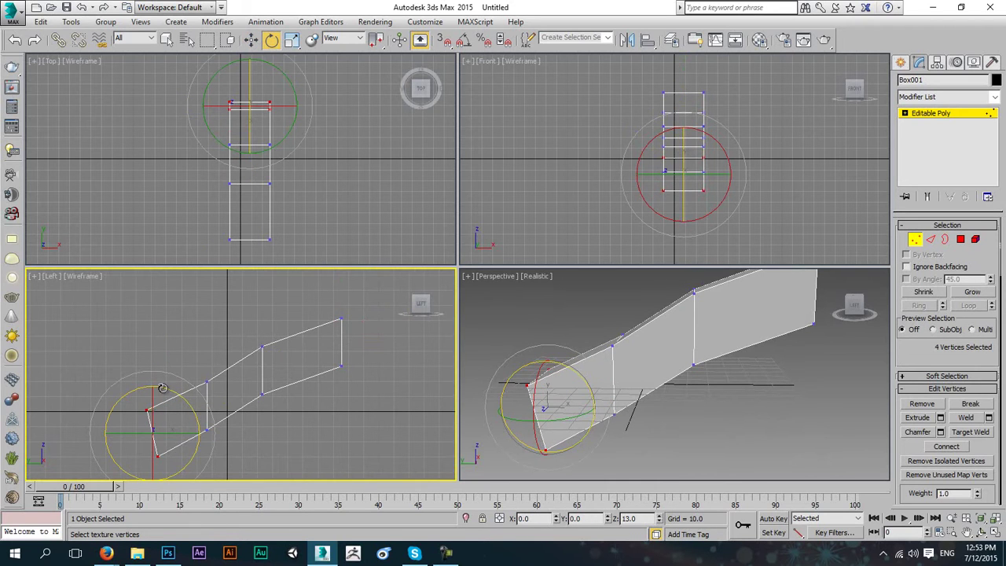
{"action": "left_click_drag", "start_coordinate": [191, 461], "coordinate": [186, 473]}
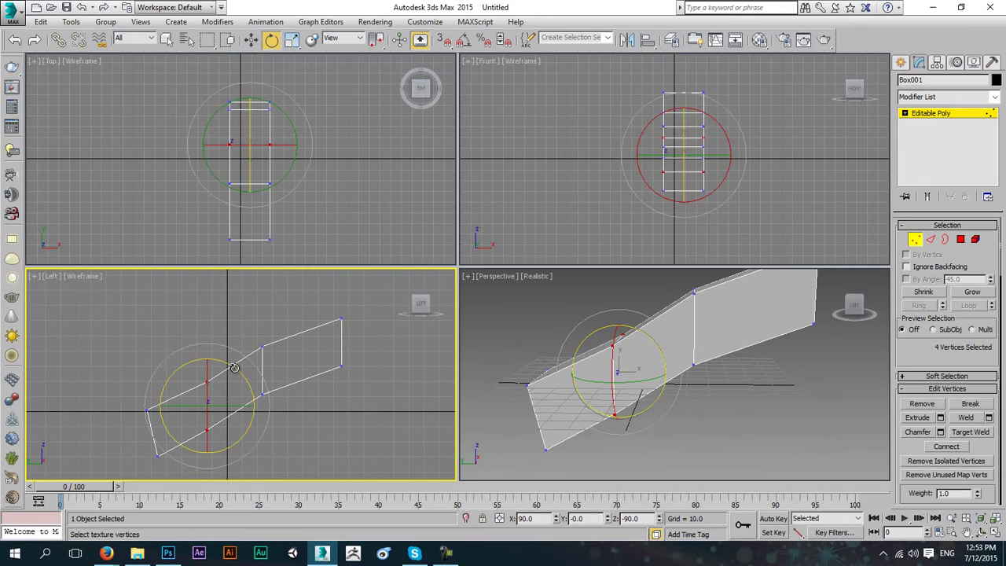
{"action": "left_click_drag", "start_coordinate": [234, 372], "coordinate": [225, 360]}
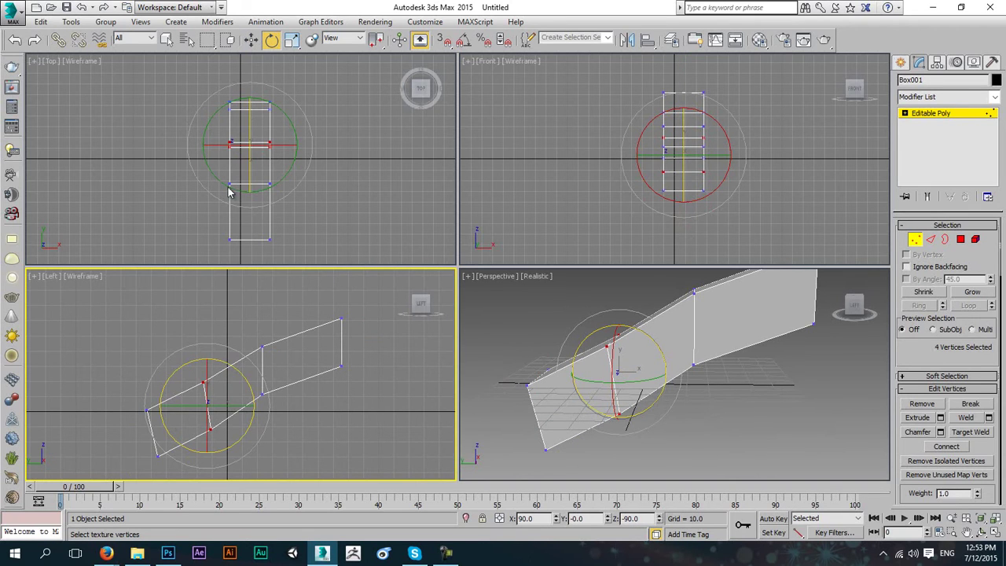
- Shift the underside vertices at the beam's two inner bends toward its raised end to smooth the curve
{"action": "left_click", "coordinate": [251, 41]}
{"action": "left_click_drag", "start_coordinate": [241, 434], "coordinate": [241, 432]}
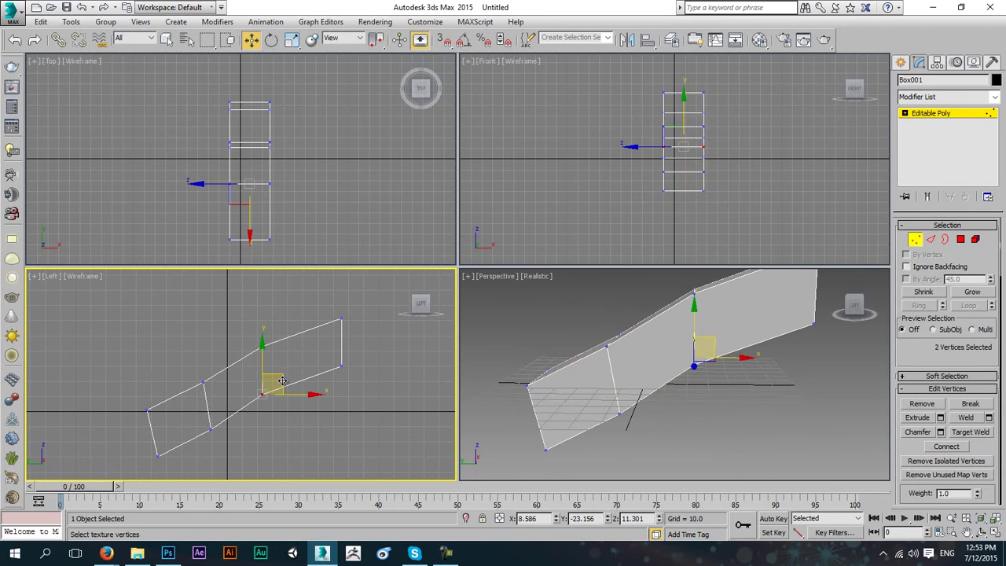
{"action": "left_click_drag", "start_coordinate": [298, 373], "coordinate": [299, 372]}
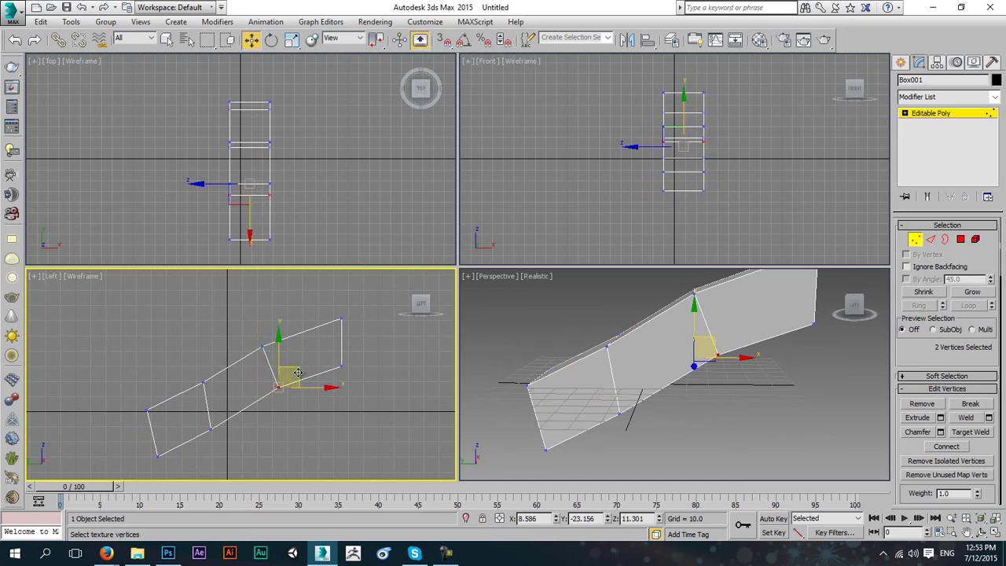
{"action": "left_click_drag", "start_coordinate": [202, 436], "coordinate": [234, 407]}
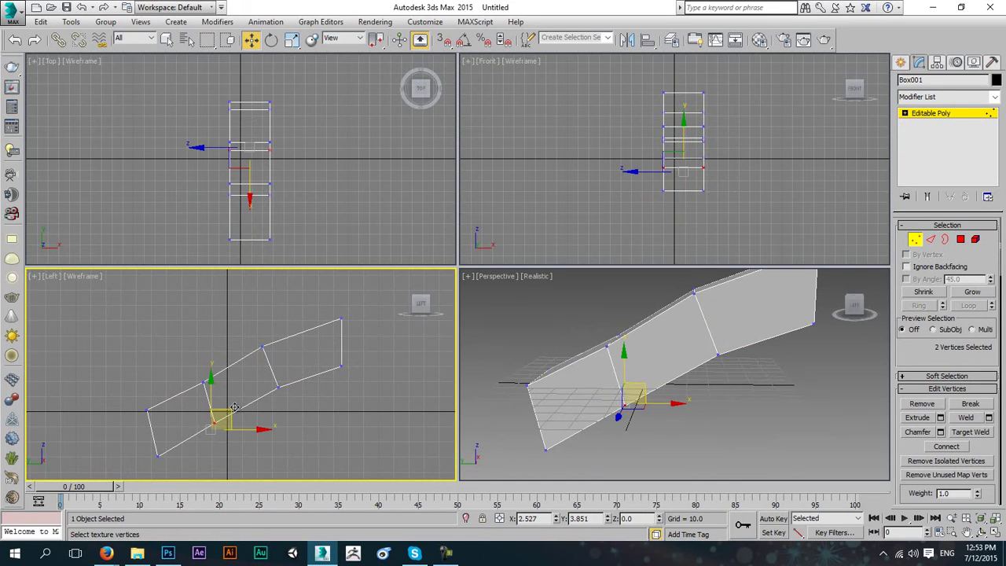
- Maximize the Perspective view and uniformly scale the polygon at the beam's lower end
{"action": "right_click", "coordinate": [665, 381]}
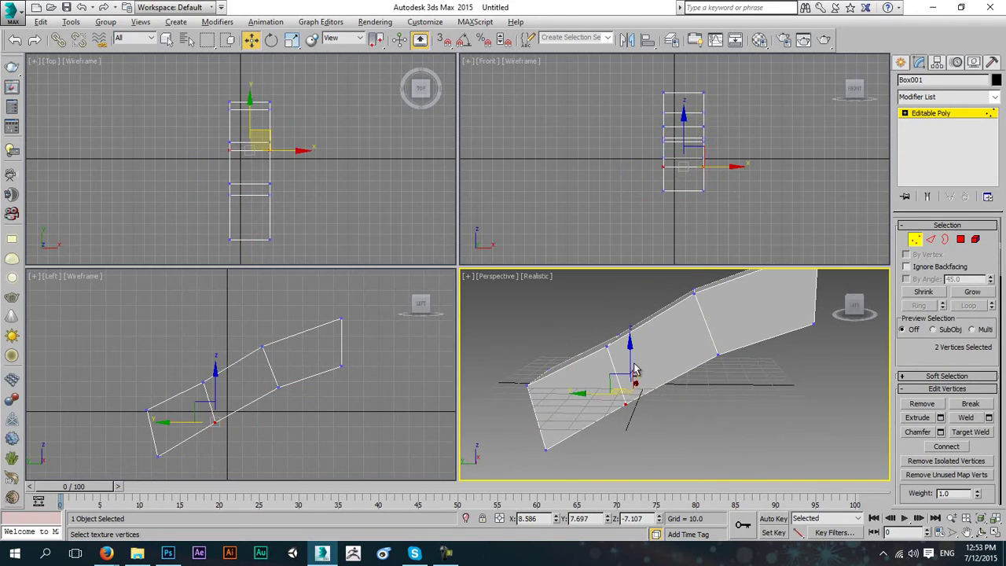
{"action": "key", "text": "alt+w"}
{"action": "middle_click_drag", "start_coordinate": [517, 289], "coordinate": [812, 262], "text": "alt"}
{"action": "left_click", "coordinate": [961, 242]}
{"action": "left_click", "coordinate": [319, 364]}
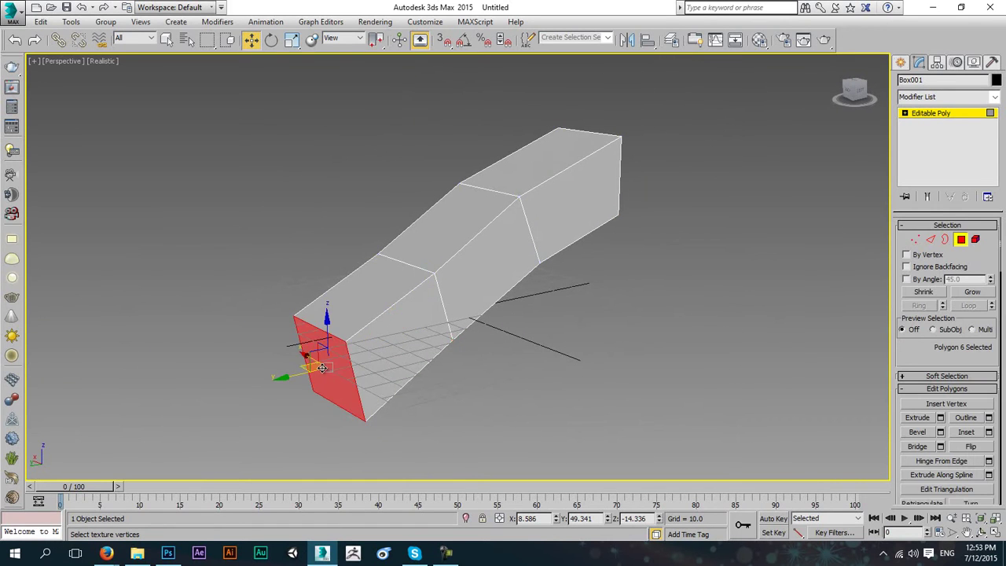
{"action": "middle_click_drag", "start_coordinate": [357, 350], "coordinate": [384, 343], "text": "alt"}
{"action": "left_click", "coordinate": [291, 40]}
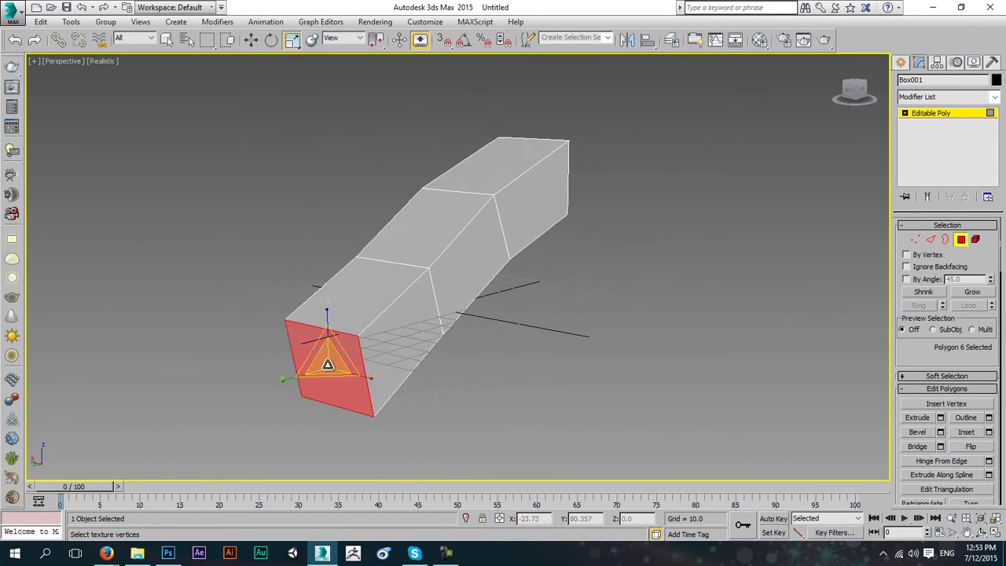
{"action": "left_click_drag", "start_coordinate": [326, 361], "coordinate": [342, 361]}
- Select the twelve vertices above the beam's lower end and scale them to 78% along X and Z
{"action": "middle_click_drag", "start_coordinate": [342, 362], "coordinate": [721, 308], "text": "alt"}
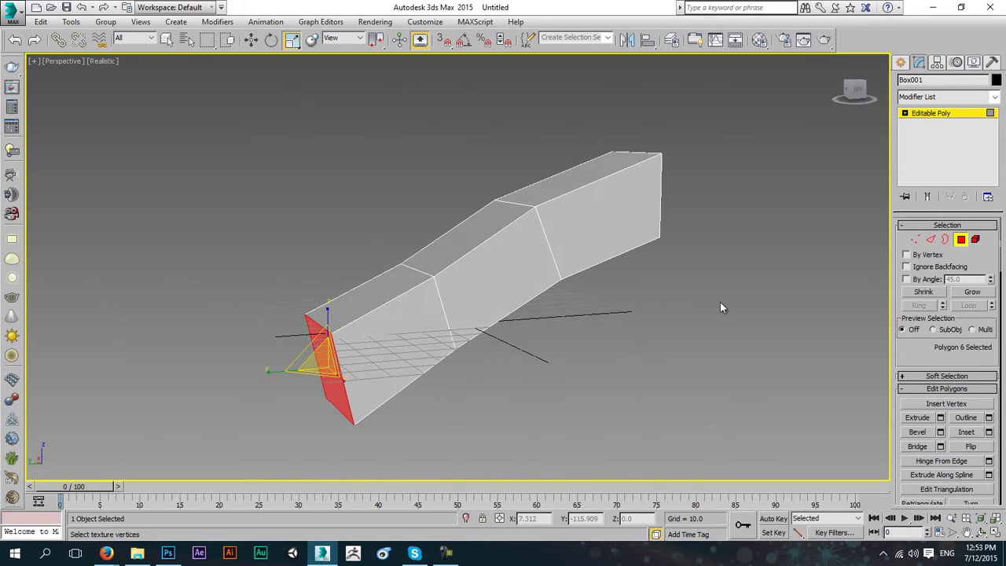
{"action": "left_click", "coordinate": [915, 241]}
{"action": "middle_click_drag", "start_coordinate": [597, 205], "coordinate": [571, 206], "text": "alt"}
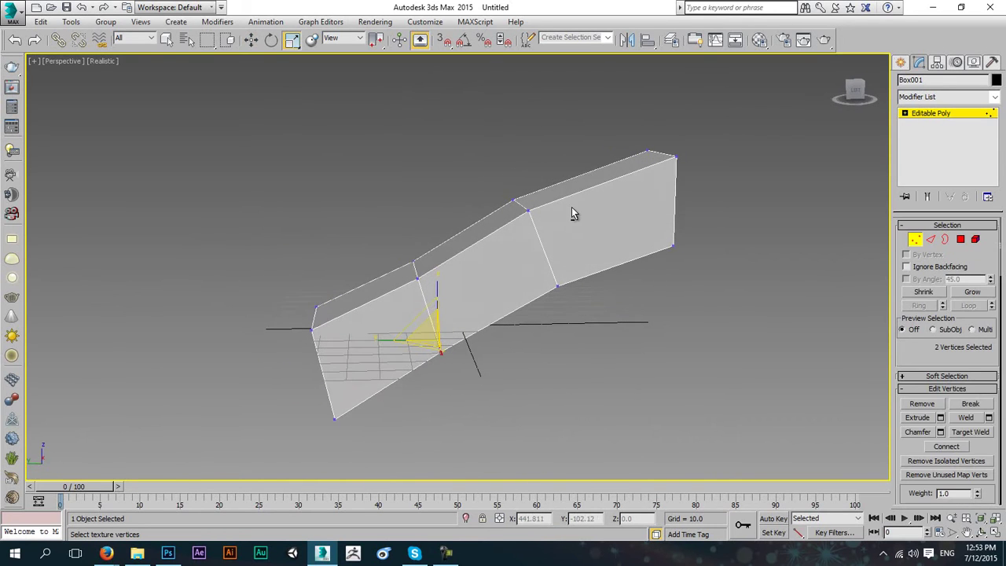
{"action": "left_click_drag", "start_coordinate": [390, 391], "coordinate": [389, 392]}
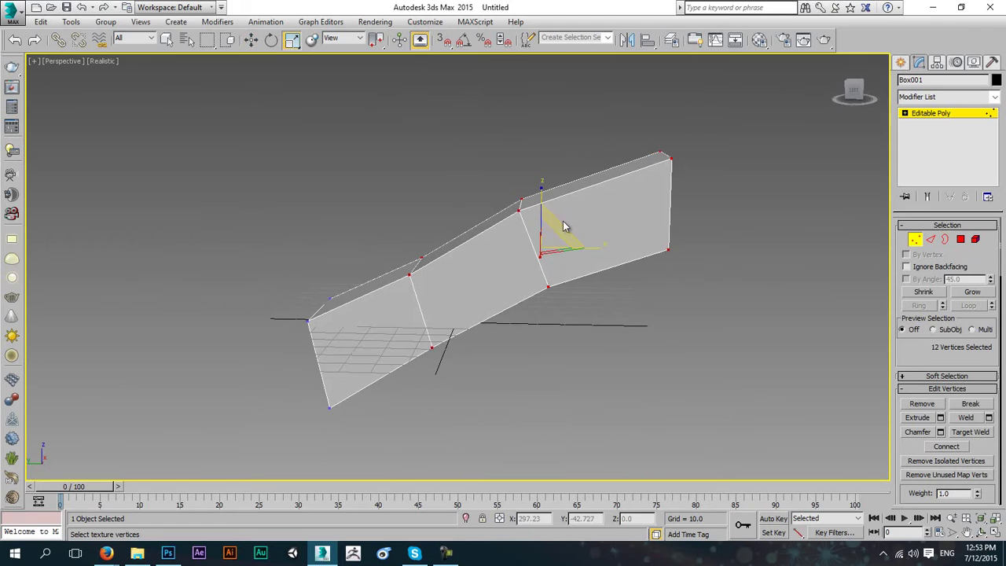
{"action": "middle_click_drag", "start_coordinate": [548, 267], "coordinate": [541, 251], "text": "alt"}
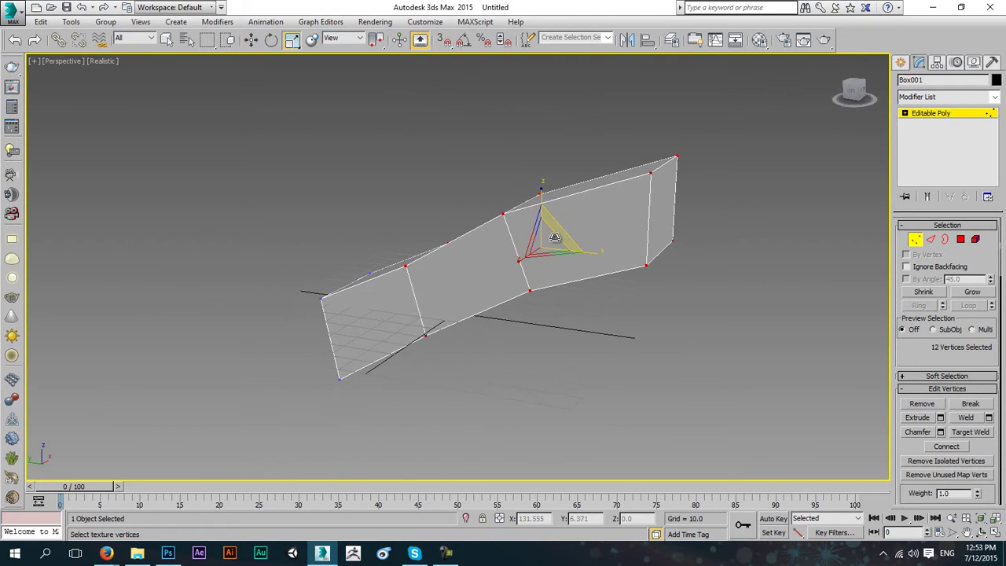
{"action": "left_click_drag", "start_coordinate": [533, 239], "coordinate": [534, 260]}
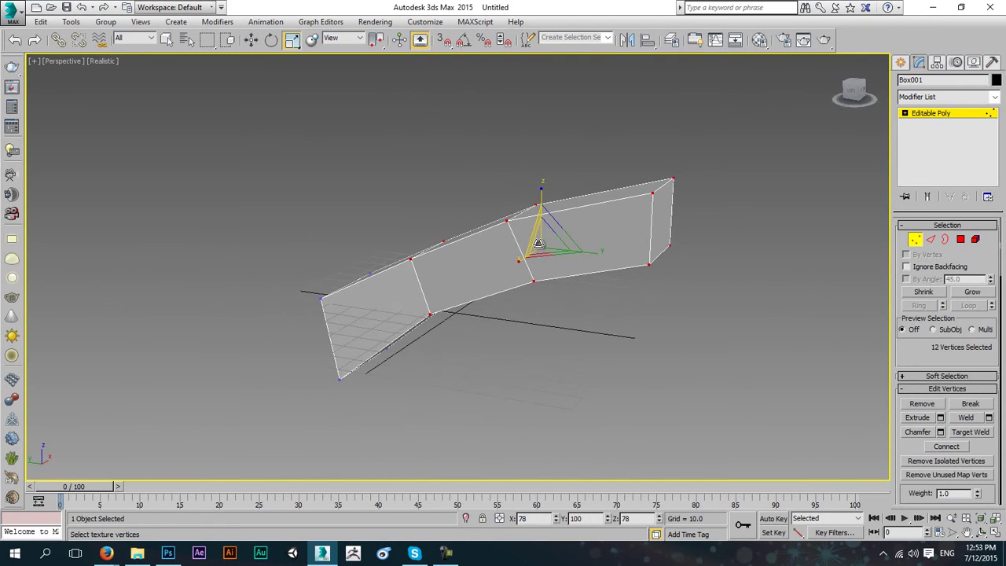
- Leave vertex editing and apply a Symmetry modifier to the whole beam with X as mirror axis and Flip enabled
{"action": "left_click", "coordinate": [255, 41]}
{"action": "middle_click_drag", "start_coordinate": [537, 214], "coordinate": [572, 200], "text": "alt"}
{"action": "middle_click_drag", "start_coordinate": [519, 225], "coordinate": [580, 227], "text": "alt"}
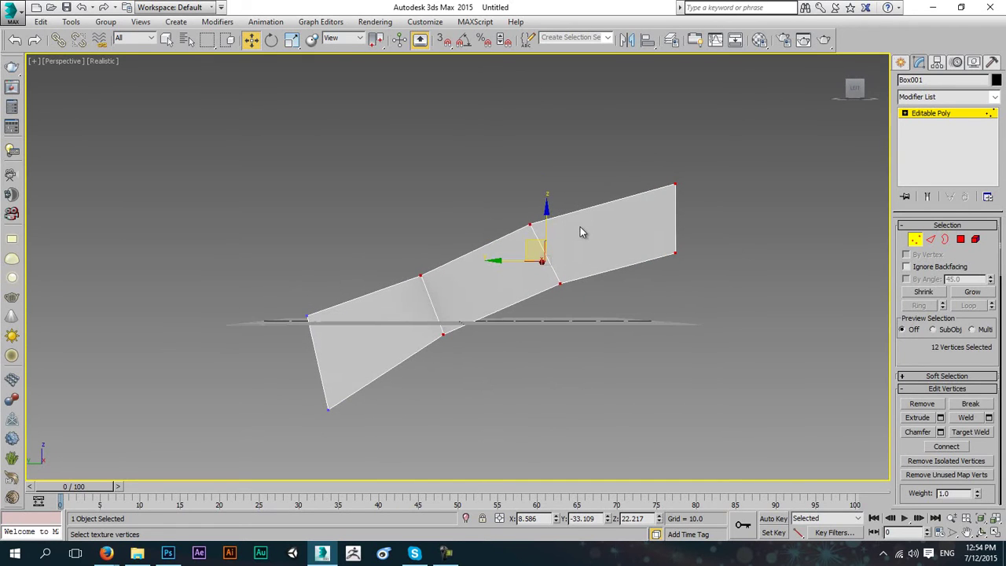
{"action": "left_click", "coordinate": [915, 239]}
{"action": "middle_click_drag", "start_coordinate": [865, 220], "coordinate": [561, 284], "text": "alt"}
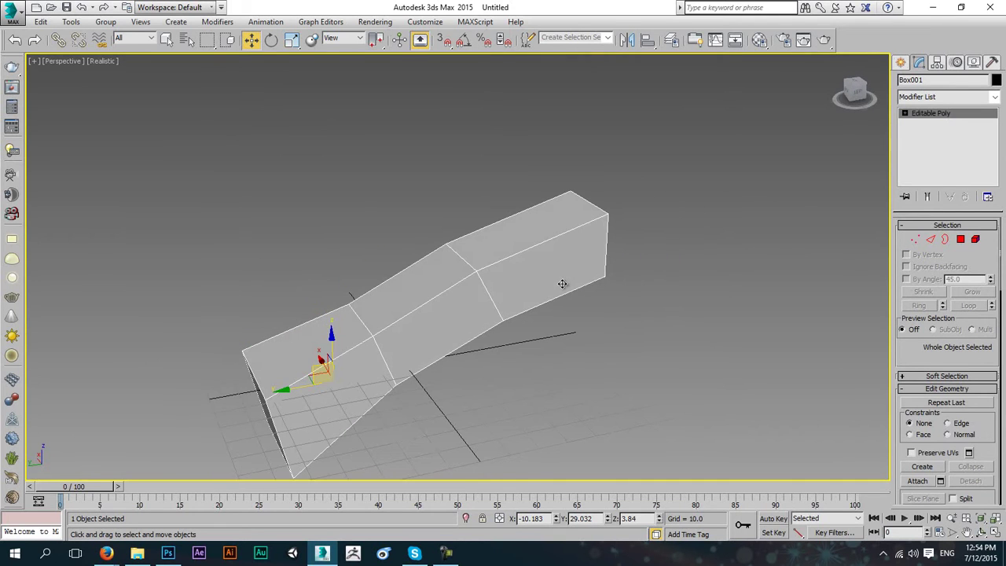
{"action": "left_click", "coordinate": [949, 105]}
{"action": "type", "text": "sy"}
{"action": "key", "text": "Return"}
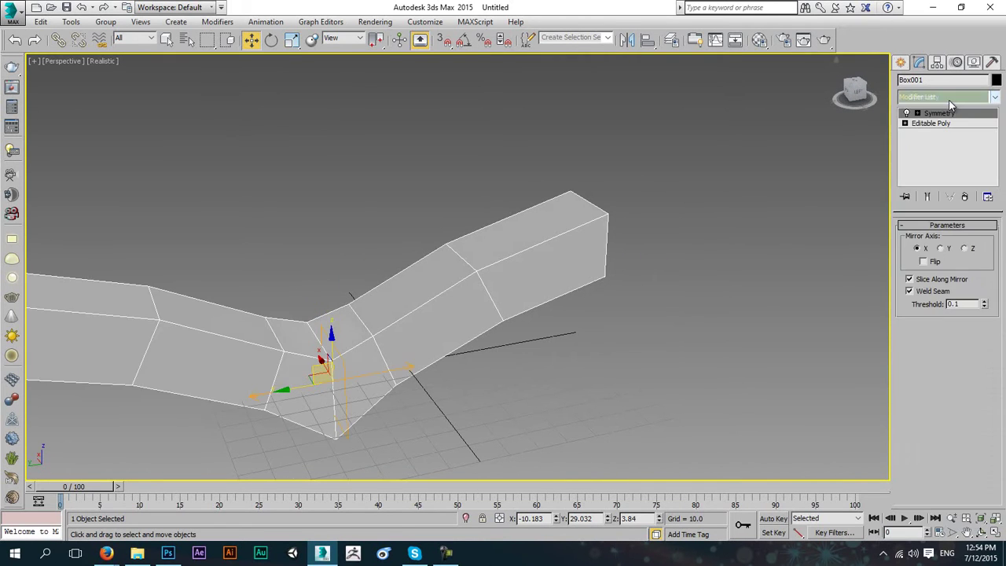
{"action": "left_click", "coordinate": [923, 262]}
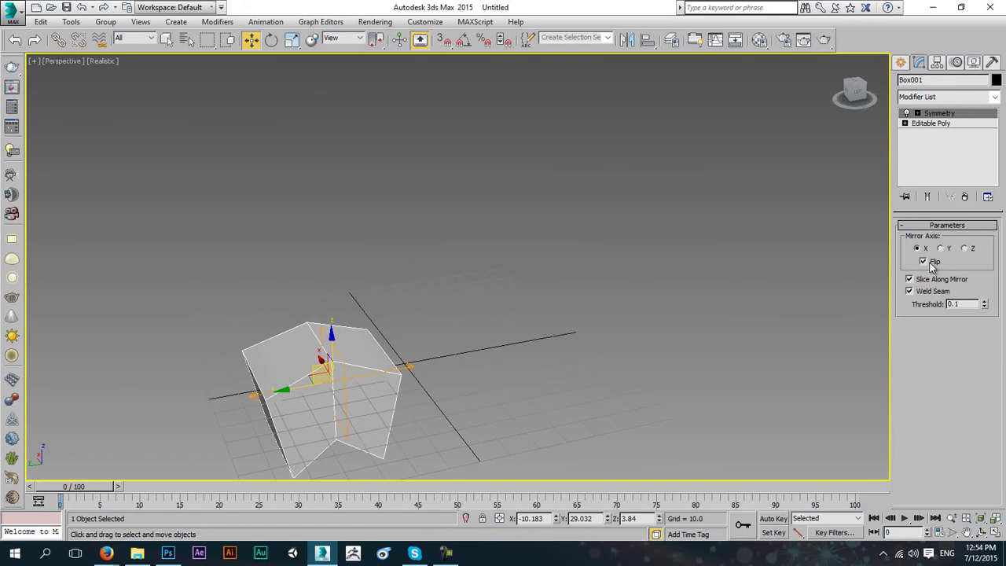
- Move the Symmetry mirror plane to about Y -77.2 so the two halves meet at the beam's raised end
{"action": "left_click", "coordinate": [948, 115]}
{"action": "left_click_drag", "start_coordinate": [304, 388], "coordinate": [575, 330]}
{"action": "middle_click_drag", "start_coordinate": [597, 318], "coordinate": [612, 211], "text": "alt"}
- Return to vertex editing on the base Editable Poly with the mirrored end result shown
{"action": "left_click", "coordinate": [935, 123]}
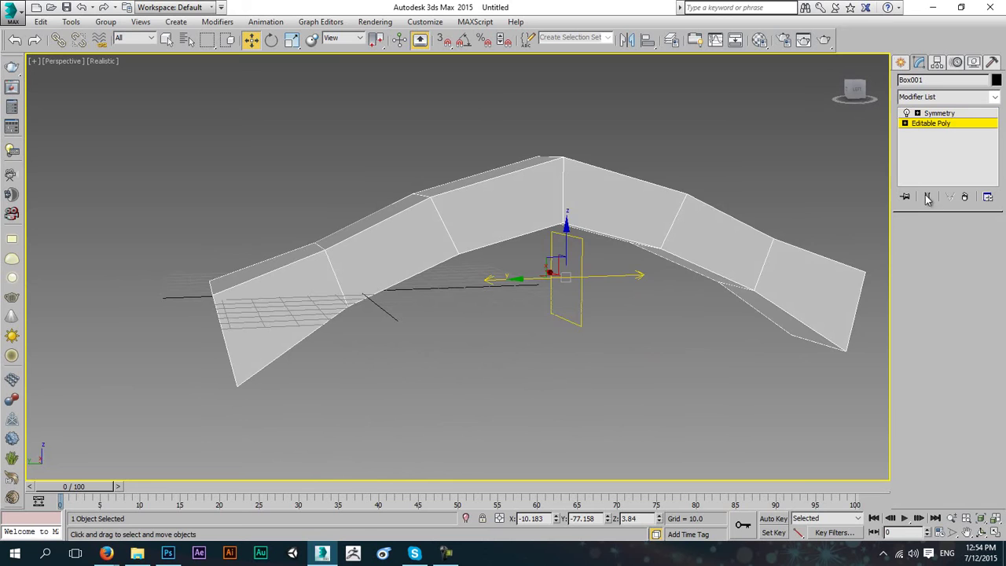
{"action": "left_click", "coordinate": [915, 240]}
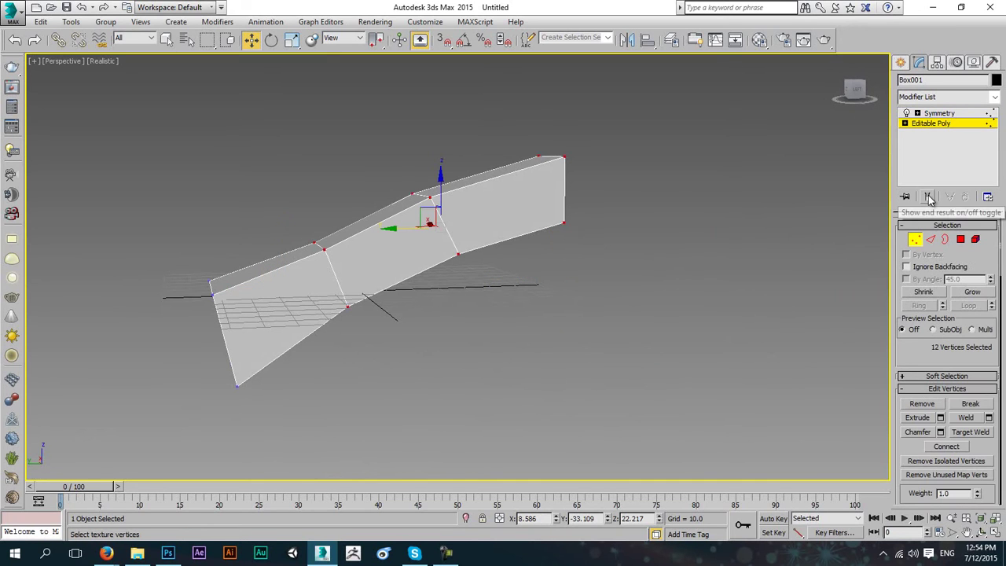
{"action": "left_click", "coordinate": [928, 197]}
{"action": "middle_click_drag", "start_coordinate": [623, 272], "coordinate": [608, 278], "text": "alt"}
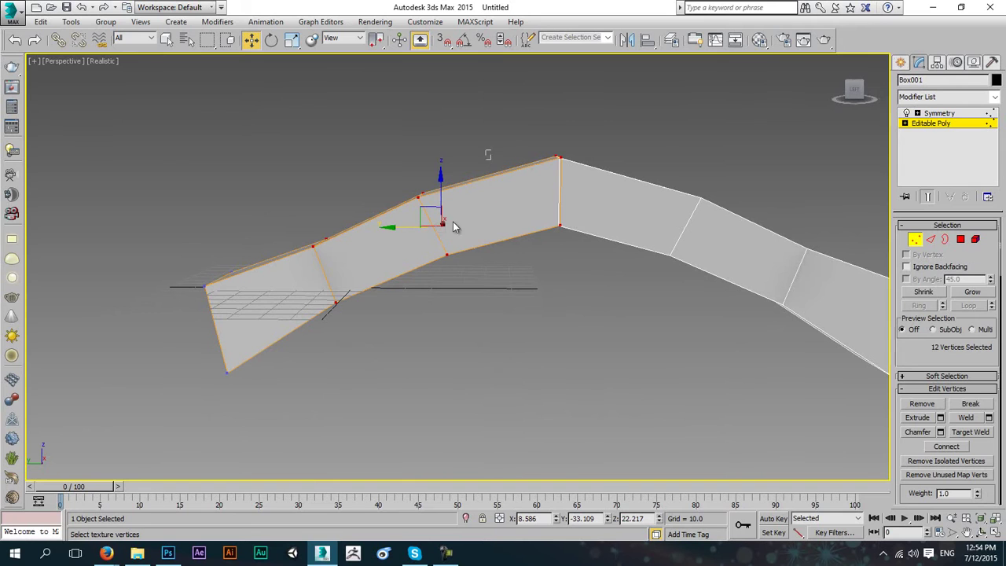
- Shift both inner vertex columns down and toward the peak, placing the upper one at about Y -43, Z 13.6
{"action": "left_click_drag", "start_coordinate": [393, 318], "coordinate": [393, 317]}
{"action": "left_click_drag", "start_coordinate": [424, 214], "coordinate": [464, 244]}
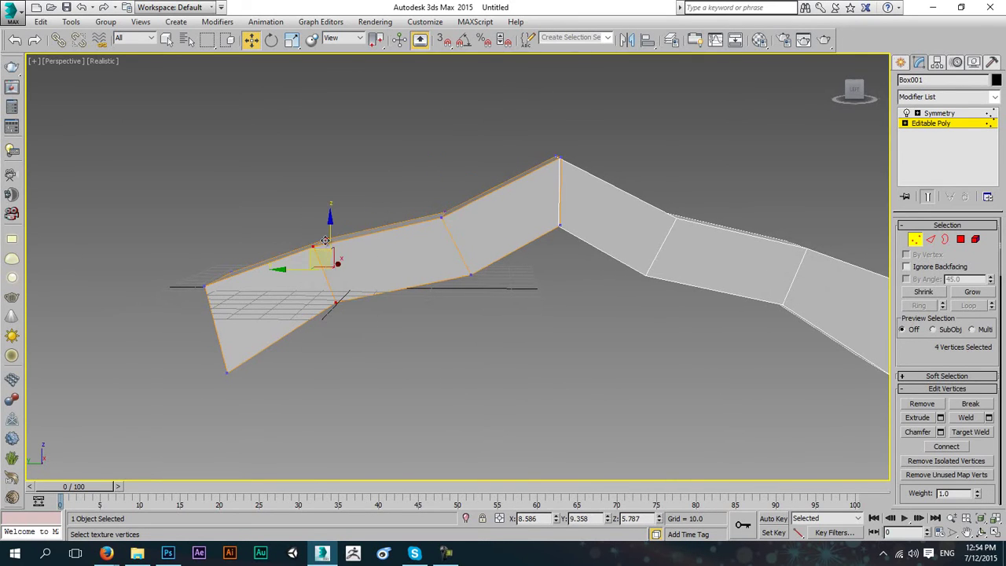
{"action": "left_click_drag", "start_coordinate": [329, 261], "coordinate": [356, 281]}
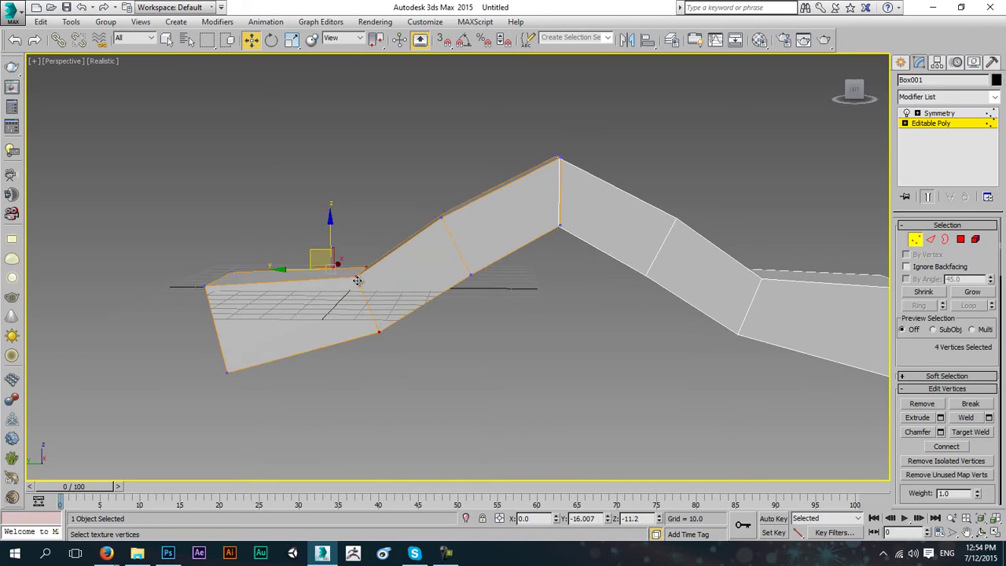
{"action": "left_click_drag", "start_coordinate": [357, 281], "coordinate": [354, 262]}
{"action": "left_click_drag", "start_coordinate": [480, 176], "coordinate": [425, 290]}
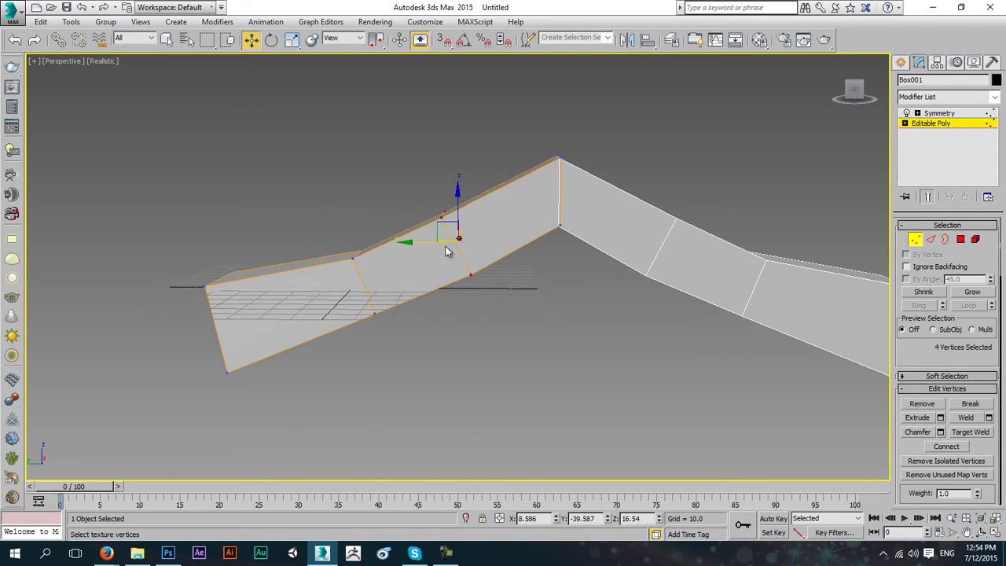
{"action": "left_click_drag", "start_coordinate": [442, 221], "coordinate": [451, 236]}
- Move the lower end vertices inward to about Y 16.1, Z -21 and the neighbouring column to about Y -16.2, Z -4.8
{"action": "left_click_drag", "start_coordinate": [323, 213], "coordinate": [263, 305]}
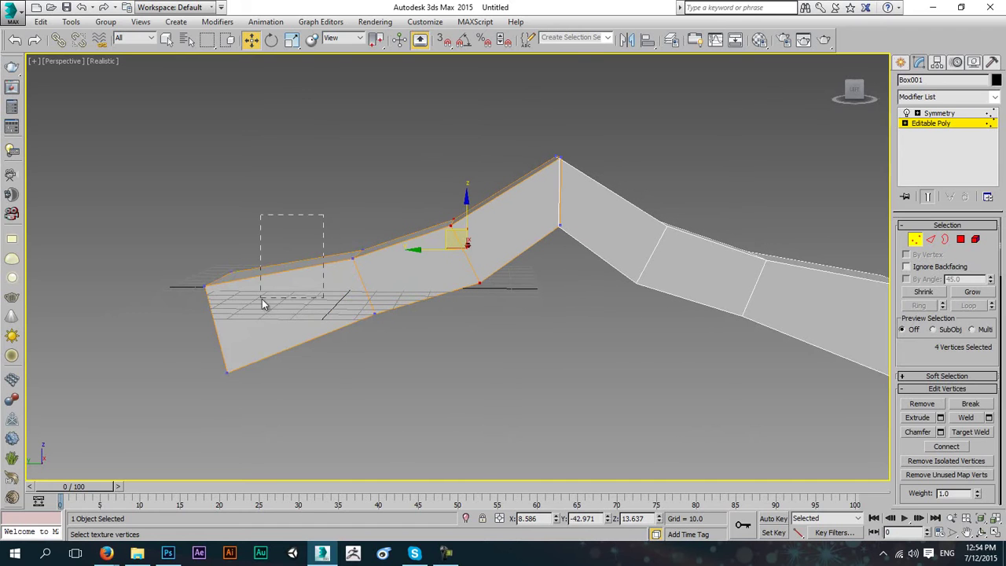
{"action": "left_click_drag", "start_coordinate": [171, 418], "coordinate": [172, 418]}
{"action": "left_click_drag", "start_coordinate": [219, 297], "coordinate": [300, 317]}
{"action": "left_click_drag", "start_coordinate": [373, 334], "coordinate": [365, 338]}
{"action": "middle_click_drag", "start_coordinate": [364, 338], "coordinate": [377, 305], "text": "alt"}
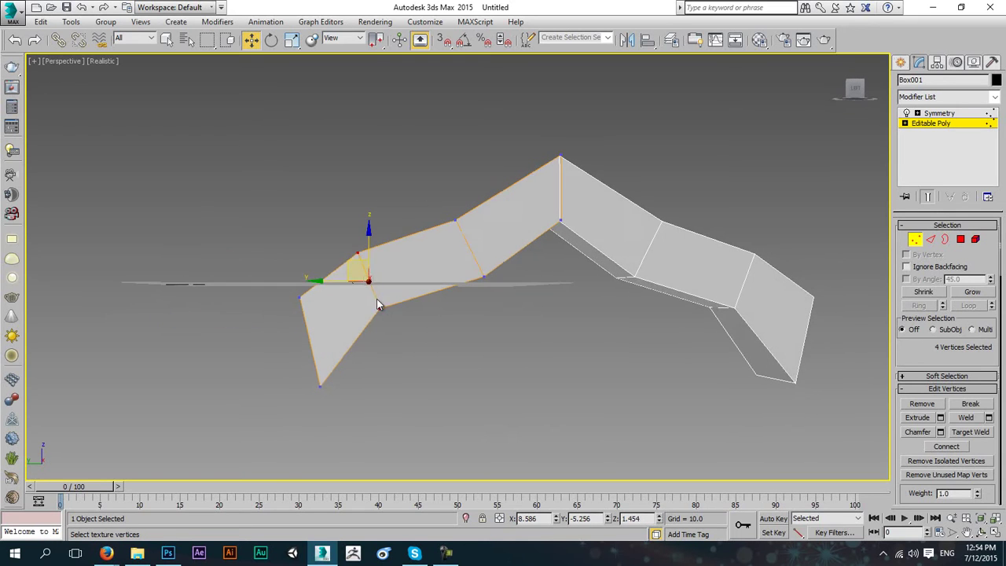
{"action": "left_click_drag", "start_coordinate": [355, 264], "coordinate": [385, 279]}
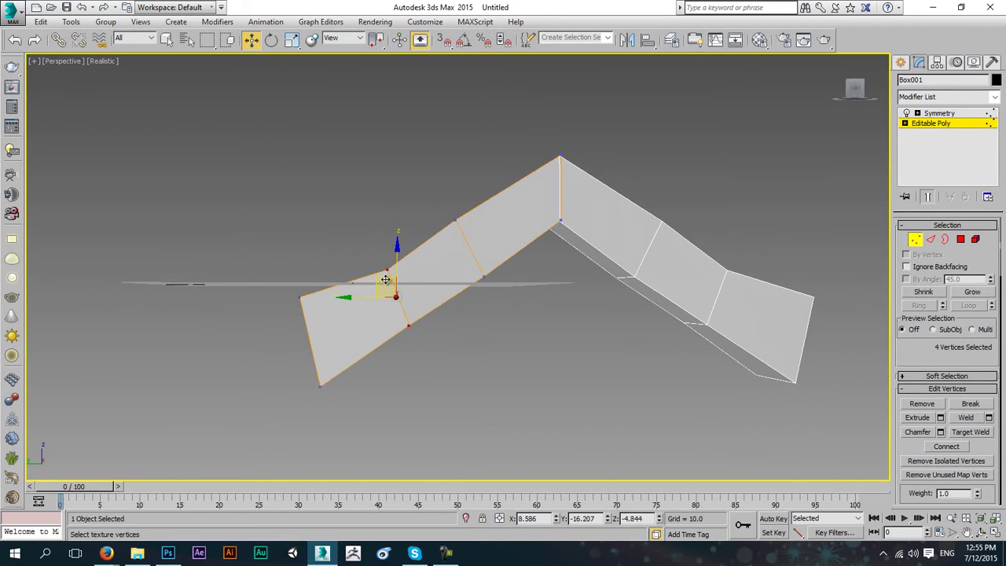
- Hide the grid and uniformly scale down the polygon at the beam's lower end
{"action": "left_click", "coordinate": [961, 239]}
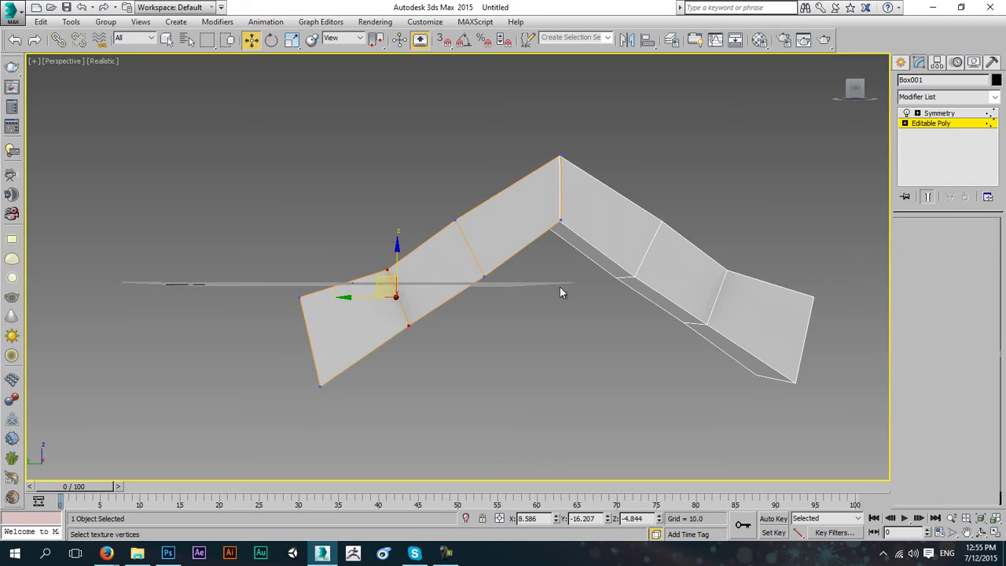
{"action": "middle_click_drag", "start_coordinate": [474, 314], "coordinate": [351, 302], "text": "alt"}
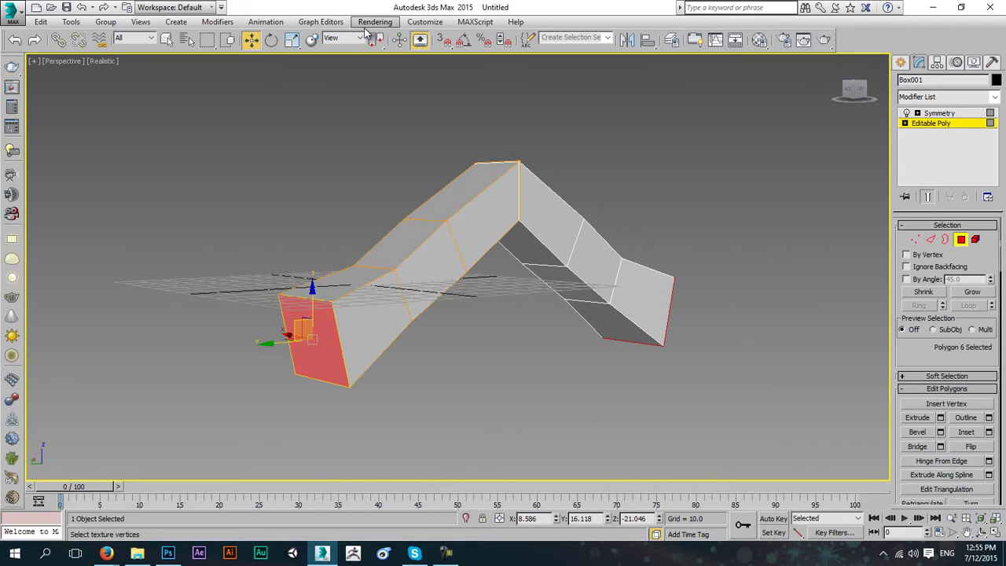
{"action": "key", "text": "g"}
{"action": "left_click", "coordinate": [291, 40]}
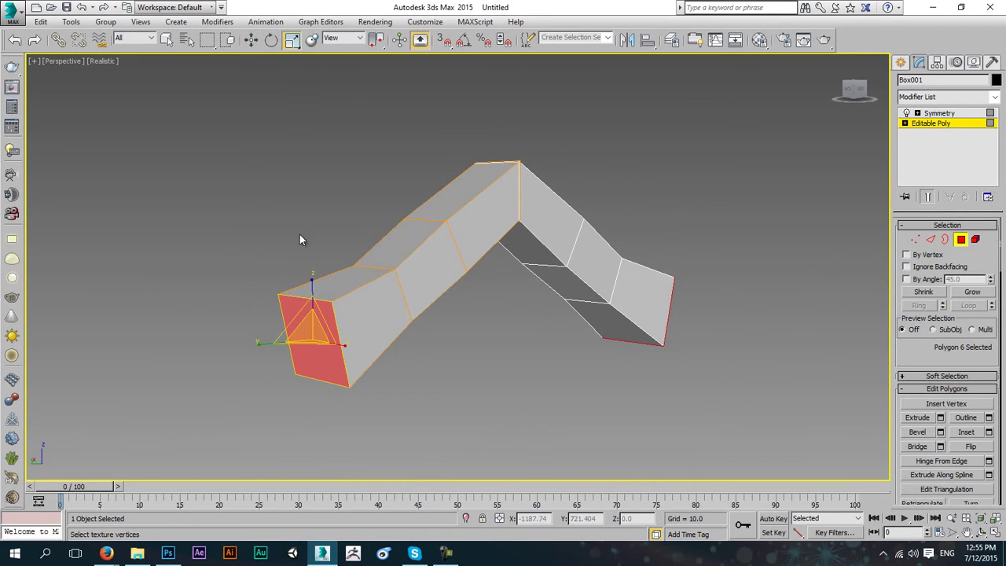
{"action": "left_click_drag", "start_coordinate": [309, 337], "coordinate": [297, 348]}
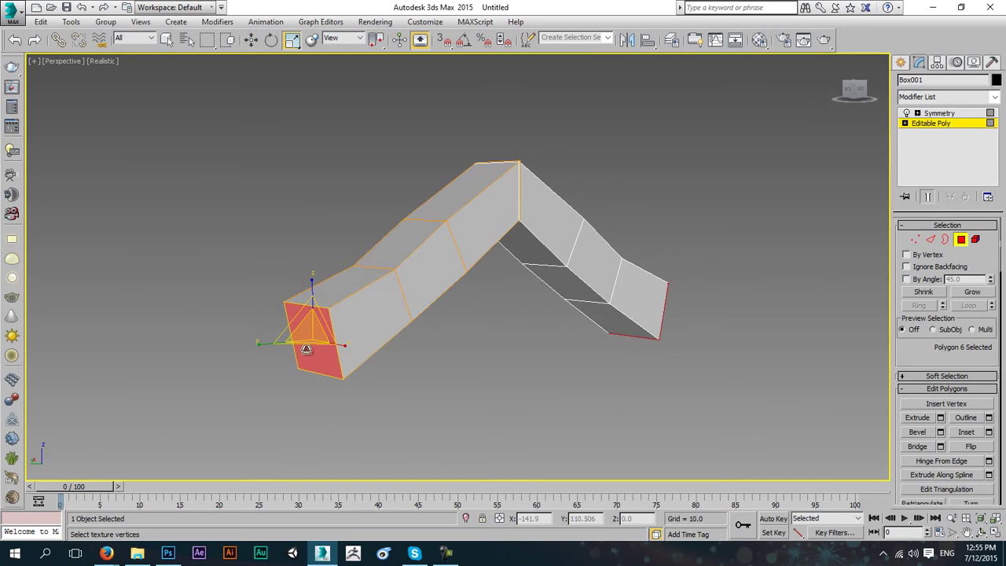
{"action": "middle_click_drag", "start_coordinate": [307, 350], "coordinate": [525, 318], "text": "alt"}
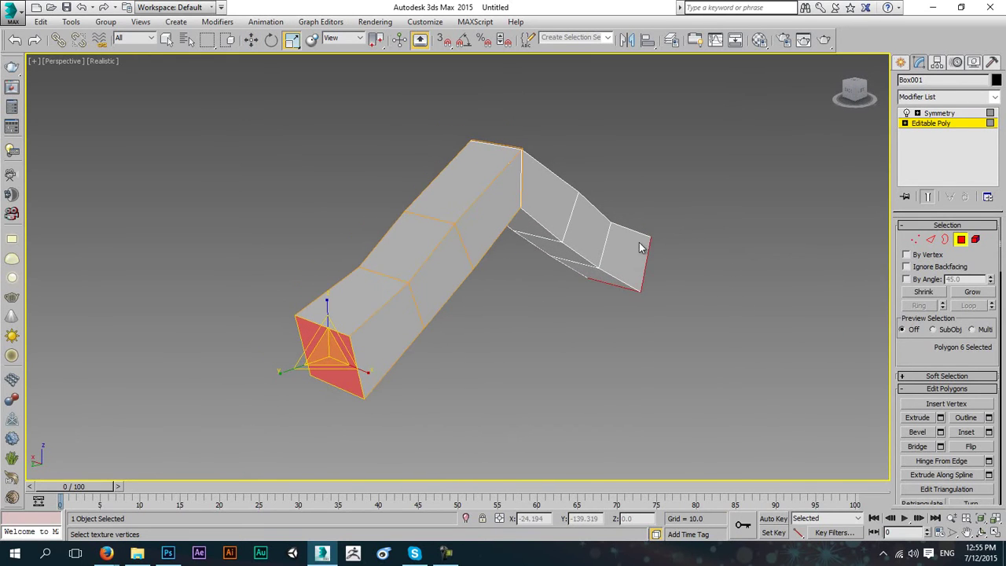
{"action": "middle_click_drag", "start_coordinate": [618, 260], "coordinate": [526, 278], "text": "alt"}
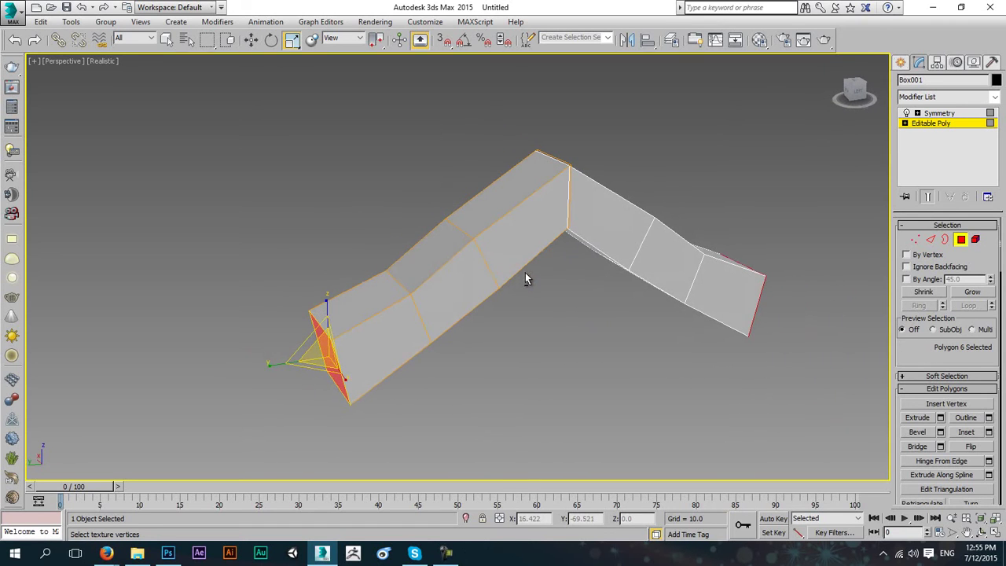
- Collapse the Symmetry modifier into the Editable Poly
{"action": "left_click", "coordinate": [939, 113]}
{"action": "middle_click_drag", "start_coordinate": [574, 234], "coordinate": [505, 227], "text": "alt"}
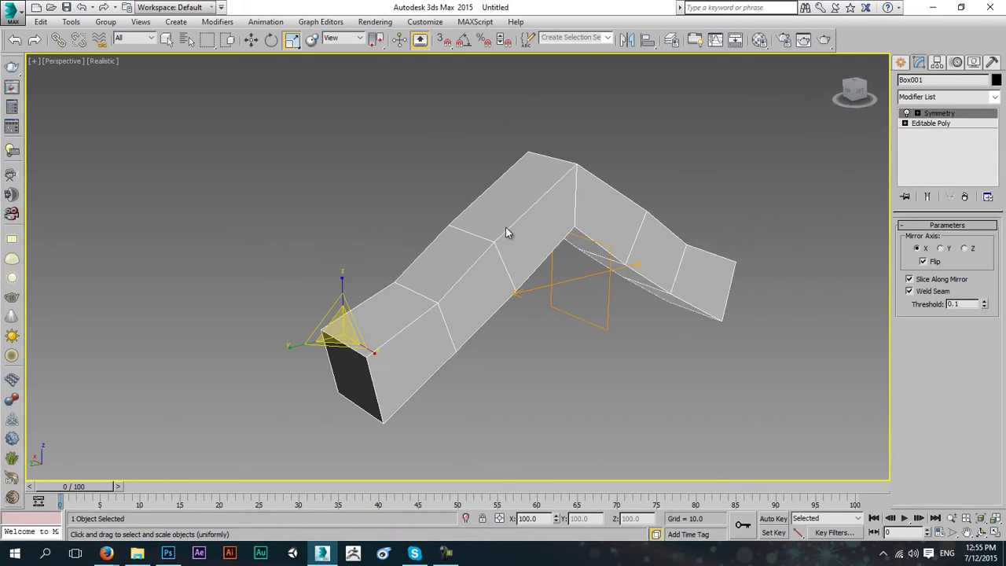
{"action": "right_click", "coordinate": [505, 227]}
{"action": "mouse_move", "coordinate": [594, 351]}
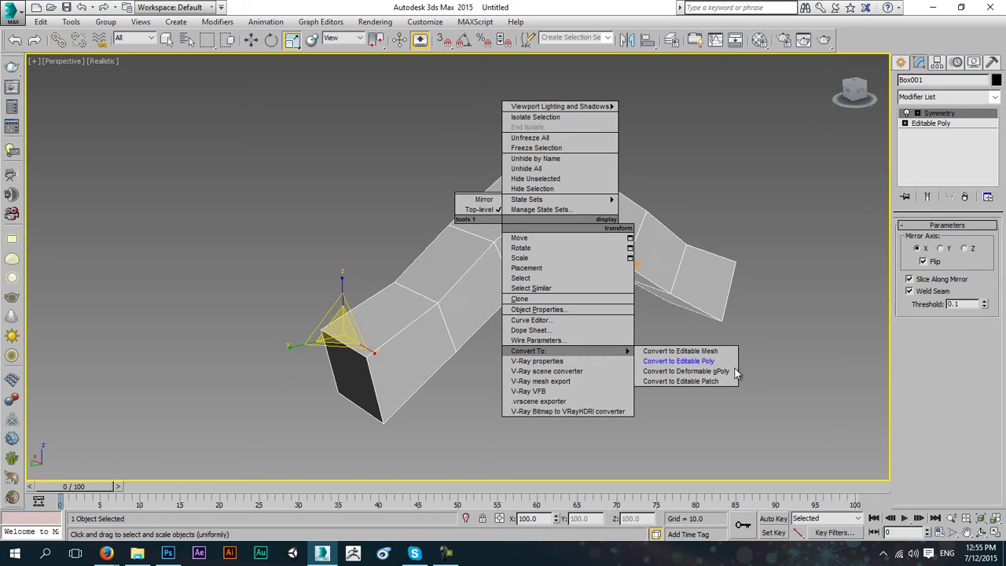
{"action": "right_click", "coordinate": [948, 112]}
{"action": "left_click", "coordinate": [913, 225]}
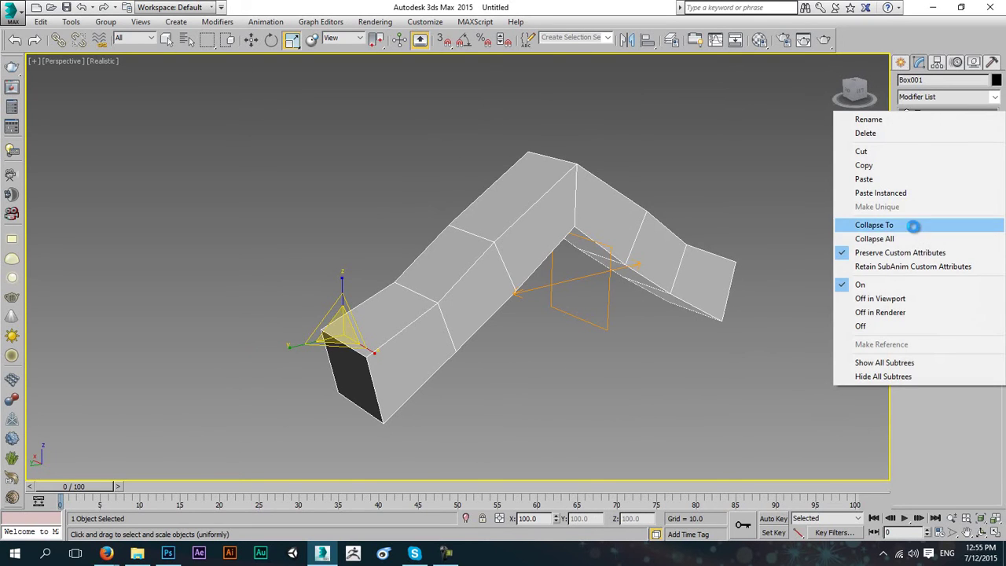
{"action": "left_click", "coordinate": [560, 327]}
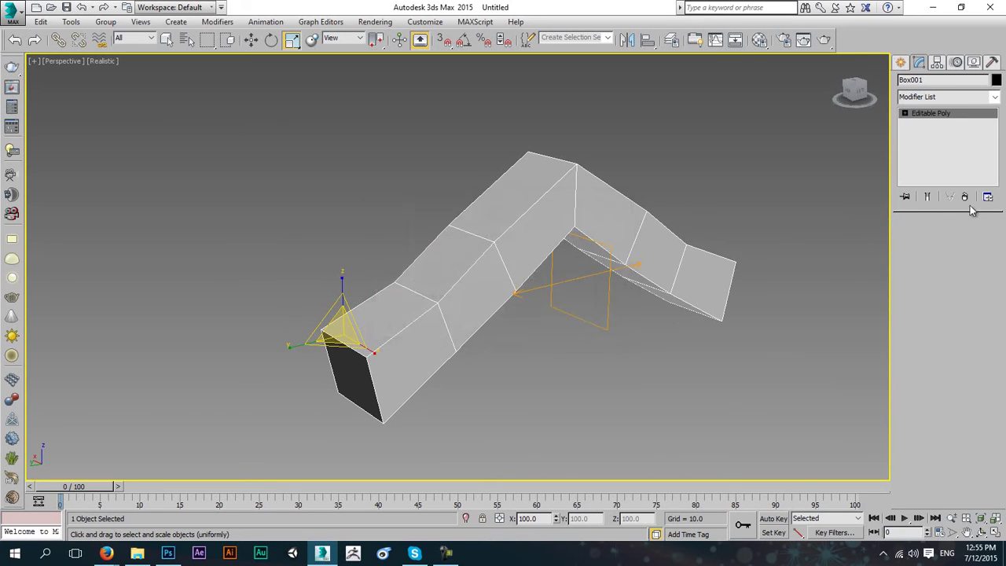
- Narrow the beam by moving the six polygons of one side face inward to about X 0.5
{"action": "middle_click_drag", "start_coordinate": [561, 245], "coordinate": [633, 322], "text": "alt"}
{"action": "key", "text": "w"}
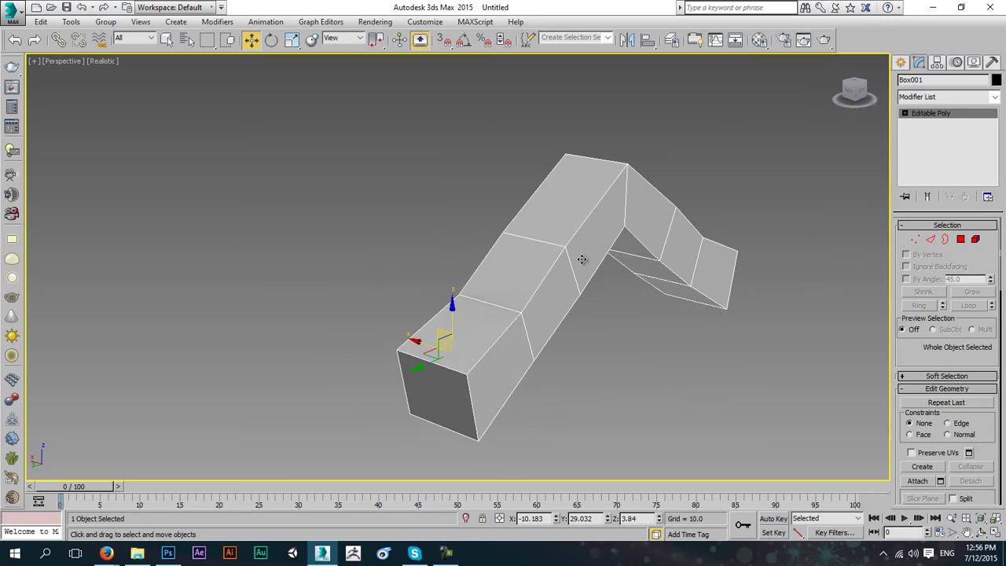
{"action": "left_click", "coordinate": [961, 238]}
{"action": "left_click", "coordinate": [574, 268]}
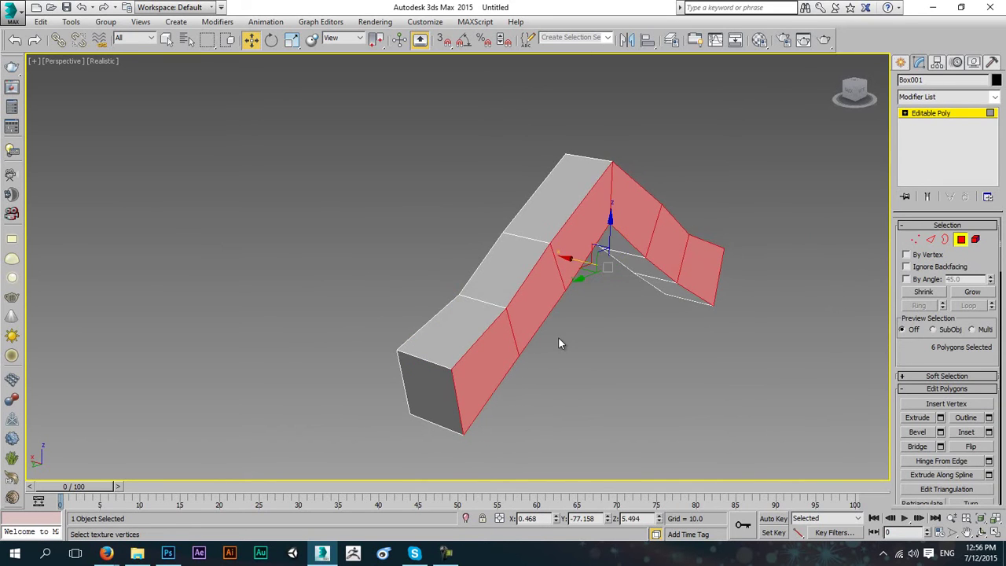
{"action": "left_click", "coordinate": [558, 336]}
{"action": "middle_click_drag", "start_coordinate": [558, 336], "coordinate": [627, 318], "text": "alt"}
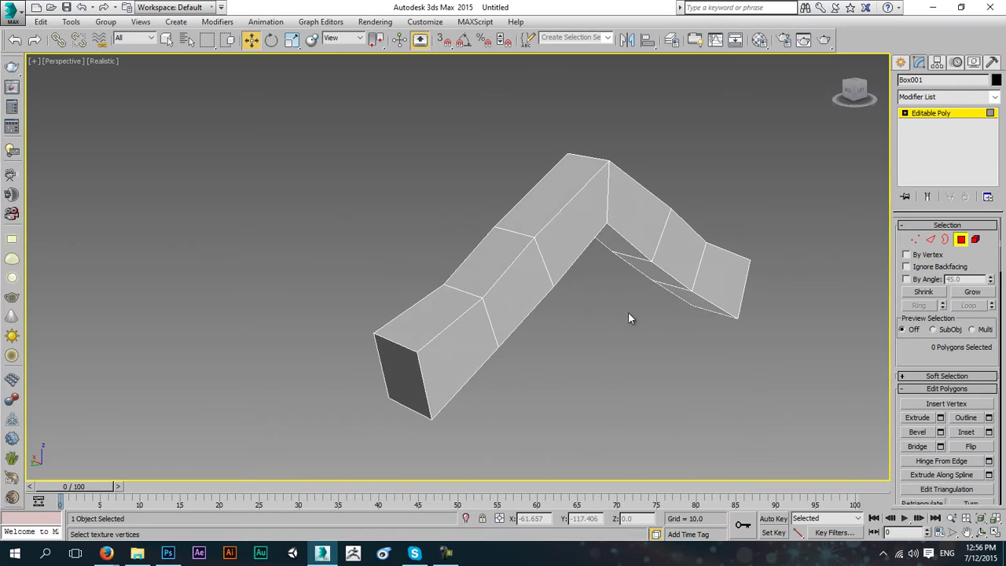
{"action": "left_click", "coordinate": [961, 239]}
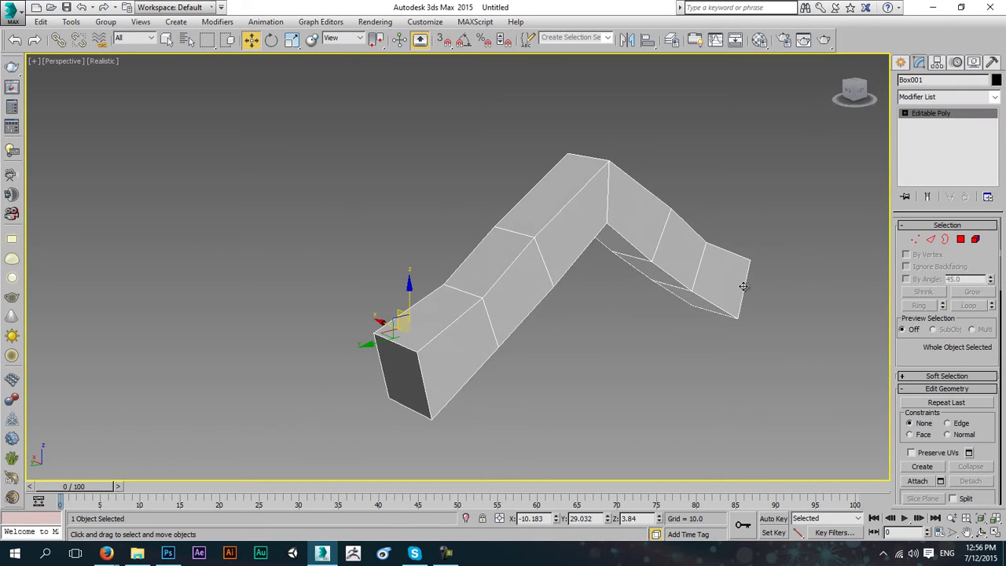
- Connect the ring of edges running around the beam's sides with 2 segments and a pinch of 29
{"action": "left_click", "coordinate": [934, 238]}
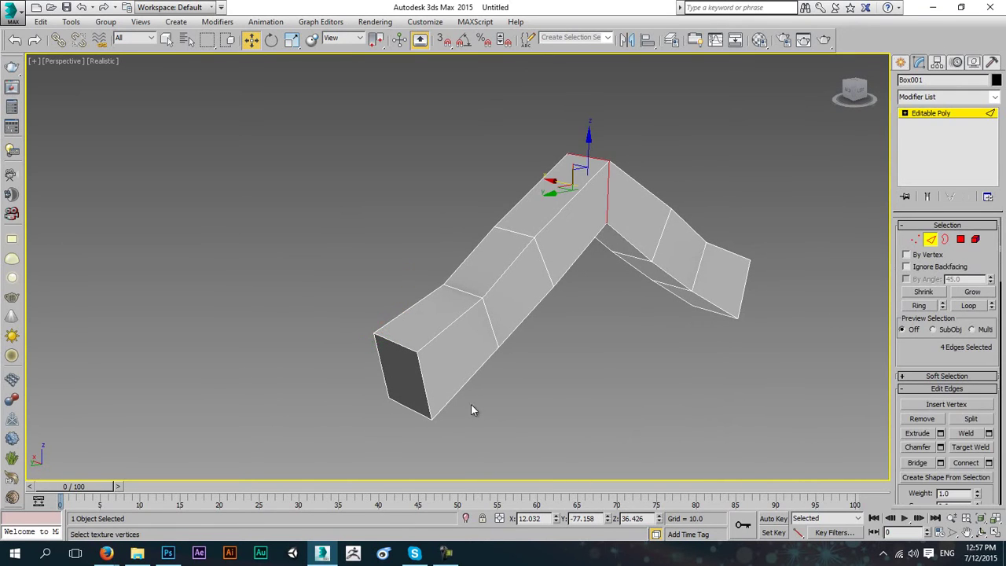
{"action": "left_click", "coordinate": [429, 378]}
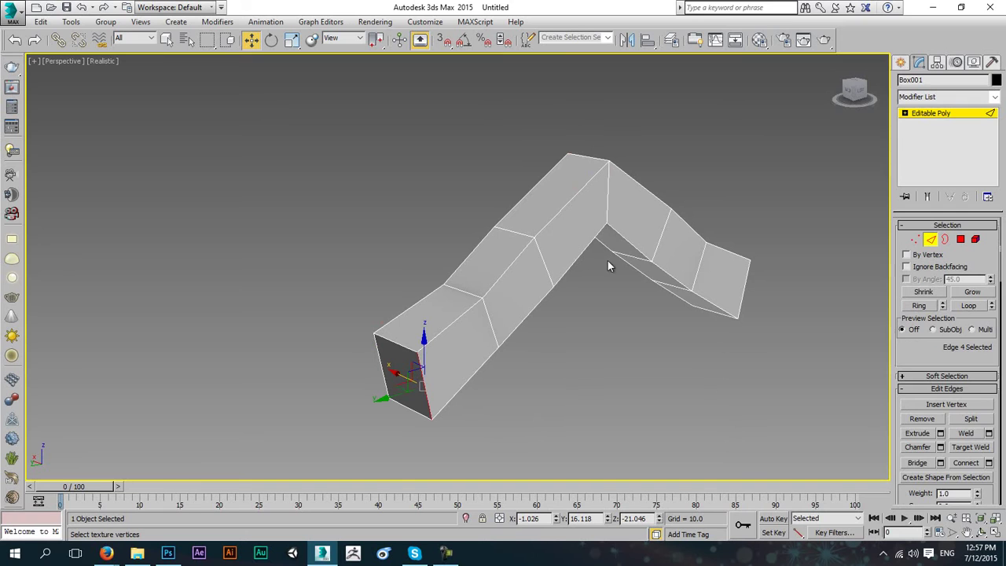
{"action": "left_click", "coordinate": [918, 305]}
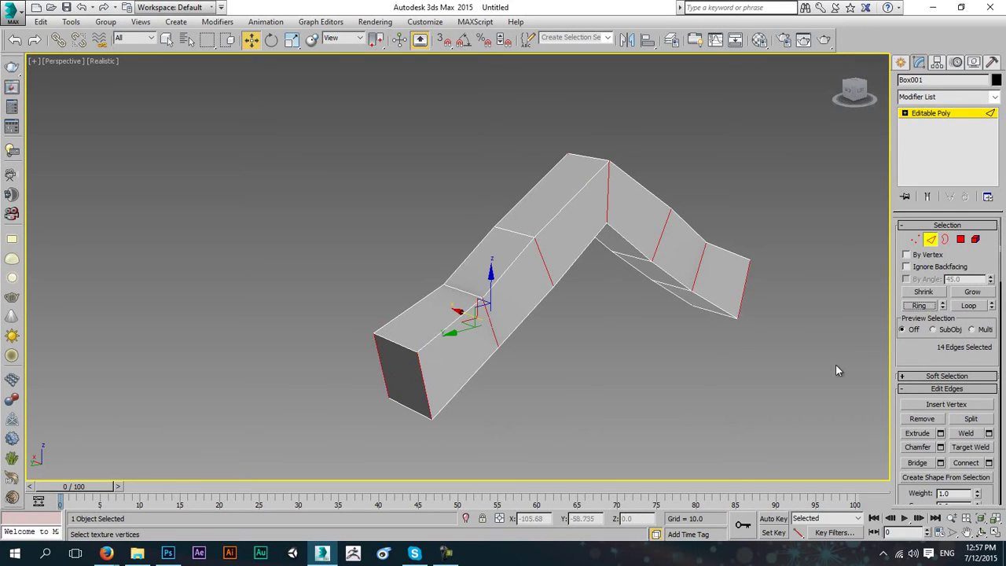
{"action": "scroll", "coordinate": [946, 400], "scroll_direction": "down", "scroll_amount": 3}
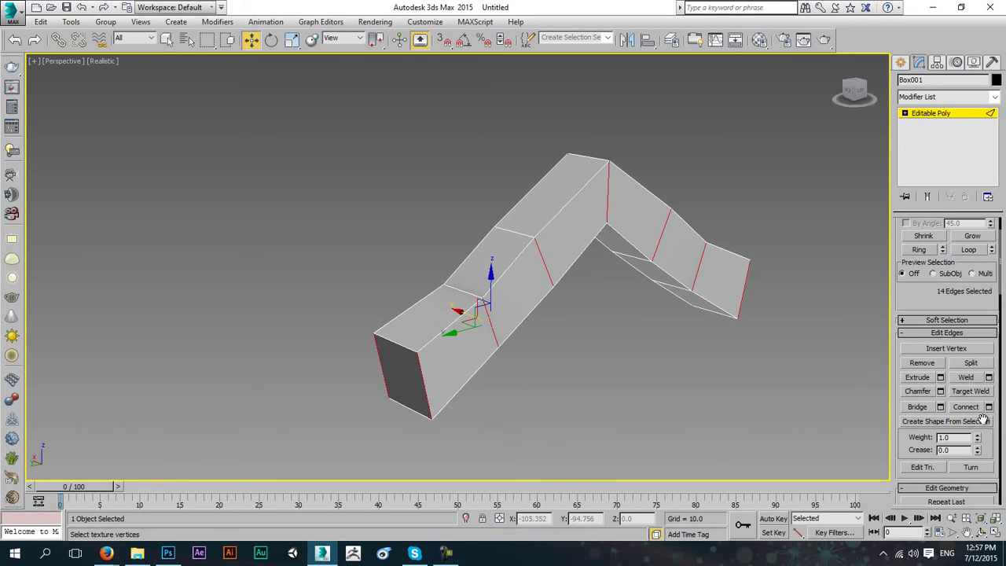
{"action": "left_click", "coordinate": [989, 406]}
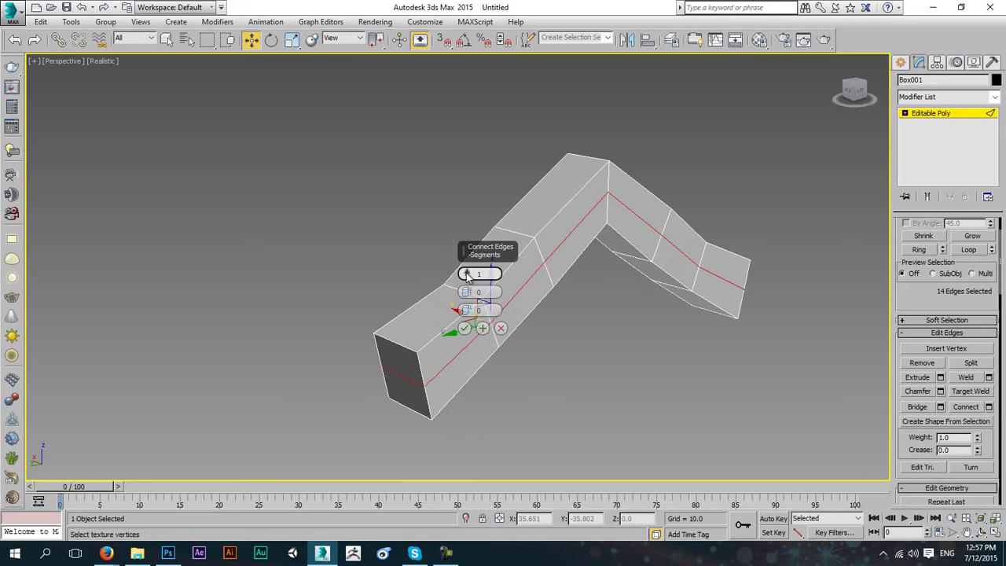
{"action": "left_click_drag", "start_coordinate": [468, 273], "coordinate": [682, 282]}
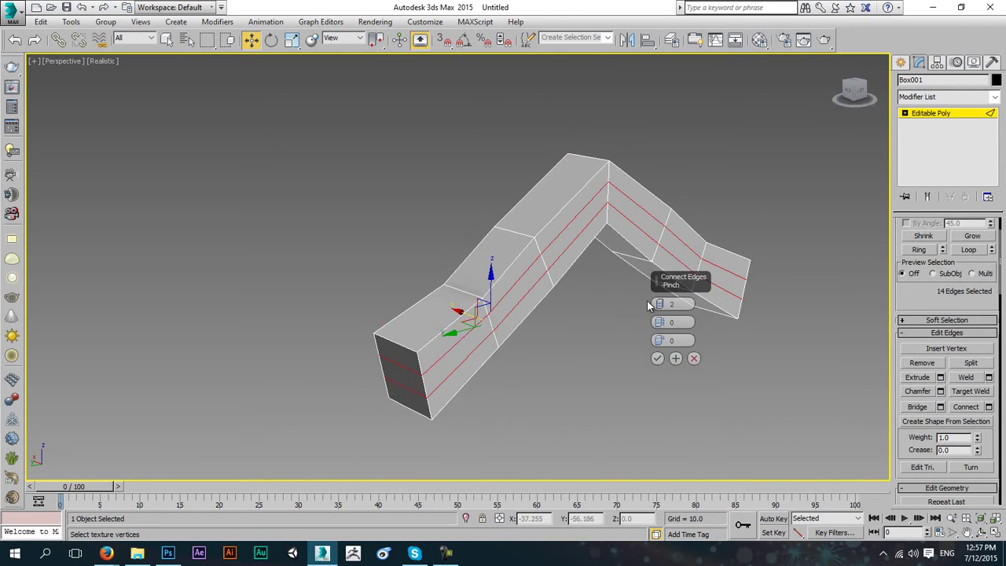
{"action": "left_click_drag", "start_coordinate": [660, 322], "coordinate": [679, 247]}
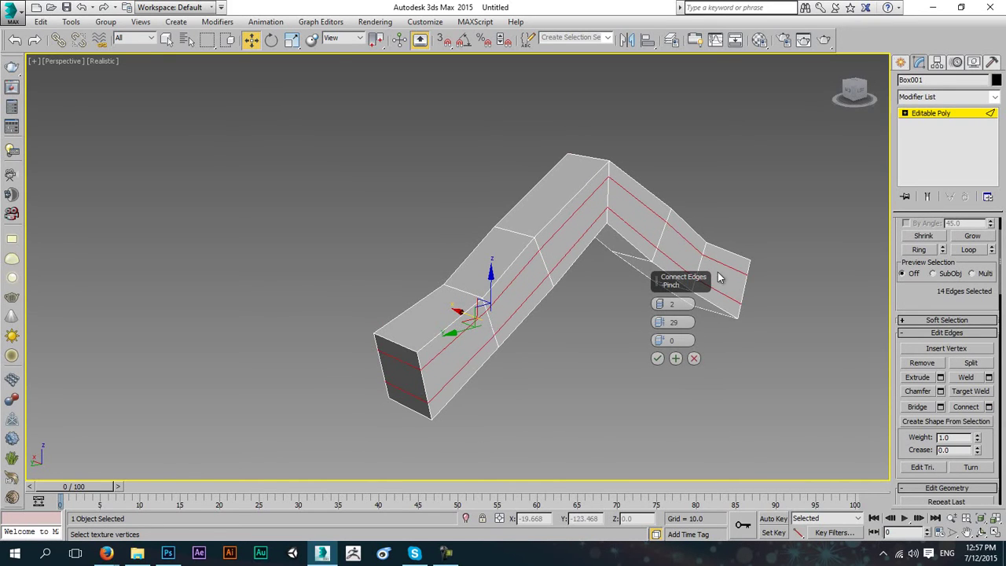
{"action": "left_click", "coordinate": [657, 358]}
- Extrude the six middle polygons along one side face of the beam by 80.525 to form the roof panel
{"action": "middle_click_drag", "start_coordinate": [469, 277], "coordinate": [565, 275], "text": "alt"}
{"action": "left_click", "coordinate": [904, 113]}
{"action": "left_click", "coordinate": [929, 153]}
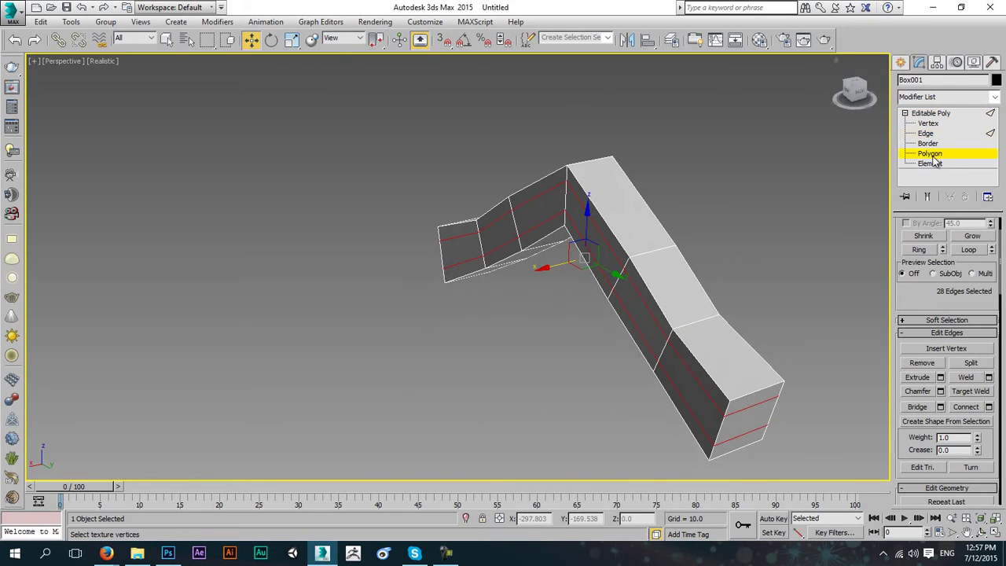
{"action": "left_click", "coordinate": [689, 388]}
{"action": "left_click", "coordinate": [621, 277], "text": "ctrl"}
{"action": "left_click", "coordinate": [586, 224], "text": "ctrl"}
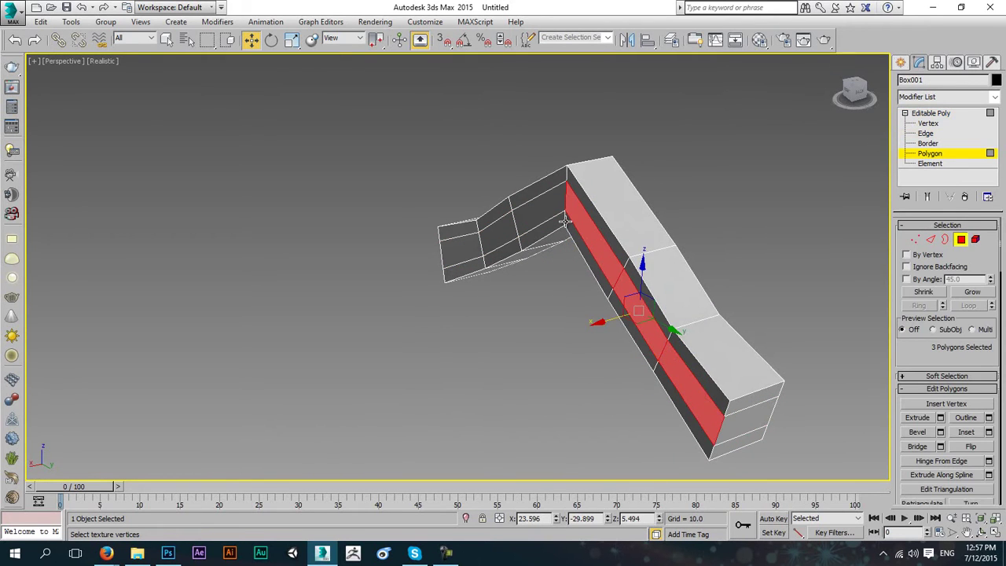
{"action": "left_click", "coordinate": [537, 209], "text": "ctrl"}
{"action": "left_click", "coordinate": [495, 232], "text": "ctrl"}
{"action": "left_click", "coordinate": [463, 250], "text": "ctrl"}
{"action": "scroll", "coordinate": [530, 290], "scroll_direction": "down", "scroll_amount": 3}
{"action": "middle_click_drag", "start_coordinate": [561, 293], "coordinate": [542, 263], "text": "alt"}
{"action": "left_click", "coordinate": [941, 417]}
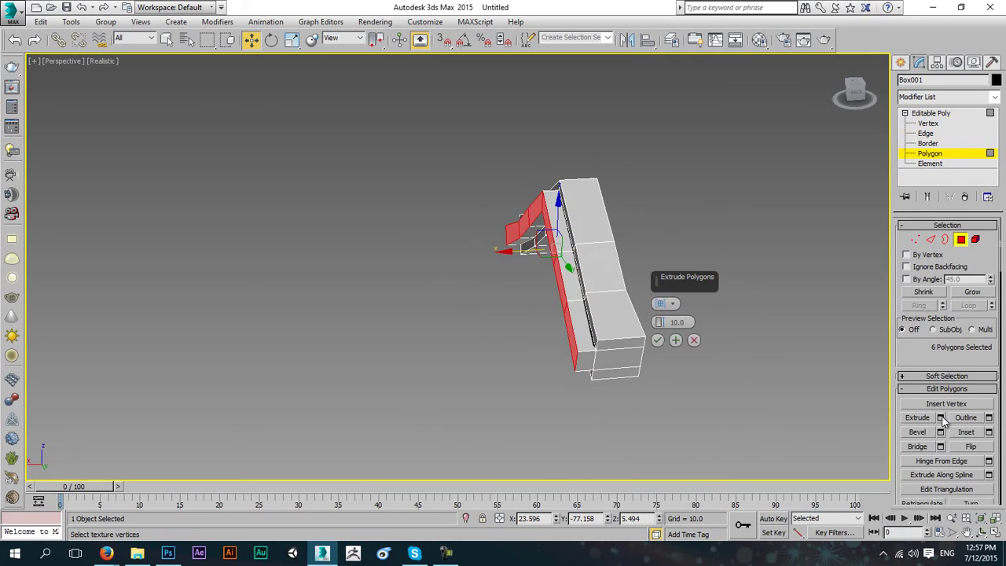
{"action": "left_click_drag", "start_coordinate": [658, 322], "coordinate": [630, 386]}
{"action": "middle_click_drag", "start_coordinate": [631, 386], "coordinate": [583, 355], "text": "alt"}
{"action": "left_click_drag", "start_coordinate": [658, 323], "coordinate": [702, 510]}
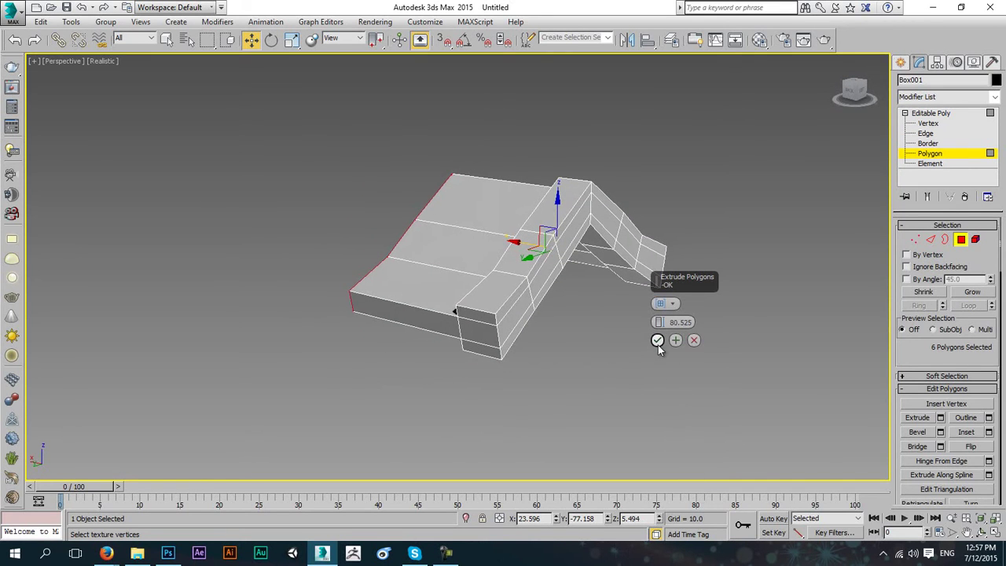
{"action": "left_click", "coordinate": [657, 339]}
- Display edged faces and add a Symmetry modifier to the beam with its roof panel
{"action": "middle_click_drag", "start_coordinate": [519, 325], "coordinate": [627, 387], "text": "alt"}
{"action": "scroll", "coordinate": [557, 342], "scroll_direction": "up", "scroll_amount": 2}
{"action": "key", "text": "F4"}
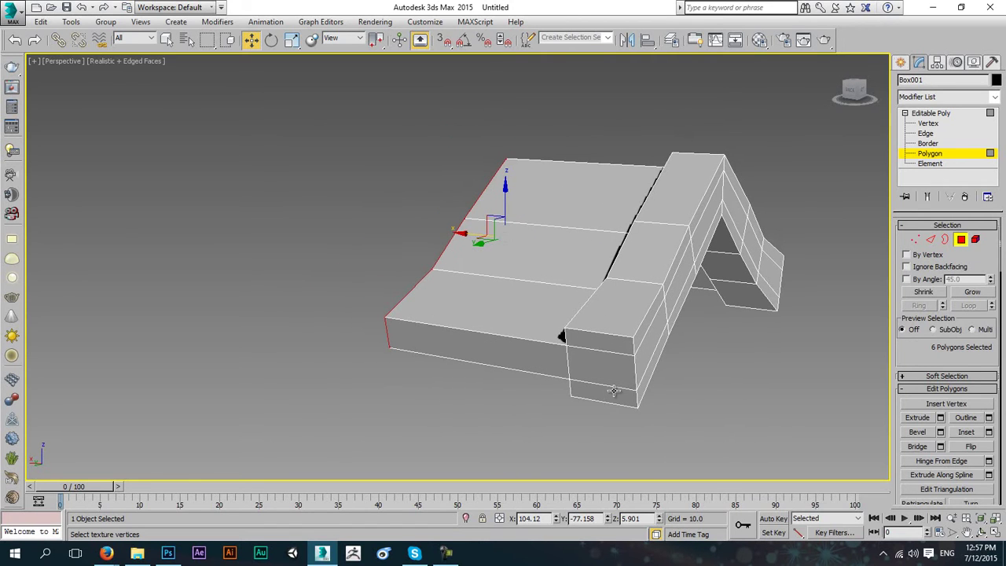
{"action": "left_click", "coordinate": [948, 154]}
{"action": "left_click", "coordinate": [941, 97]}
{"action": "type", "text": "sy"}
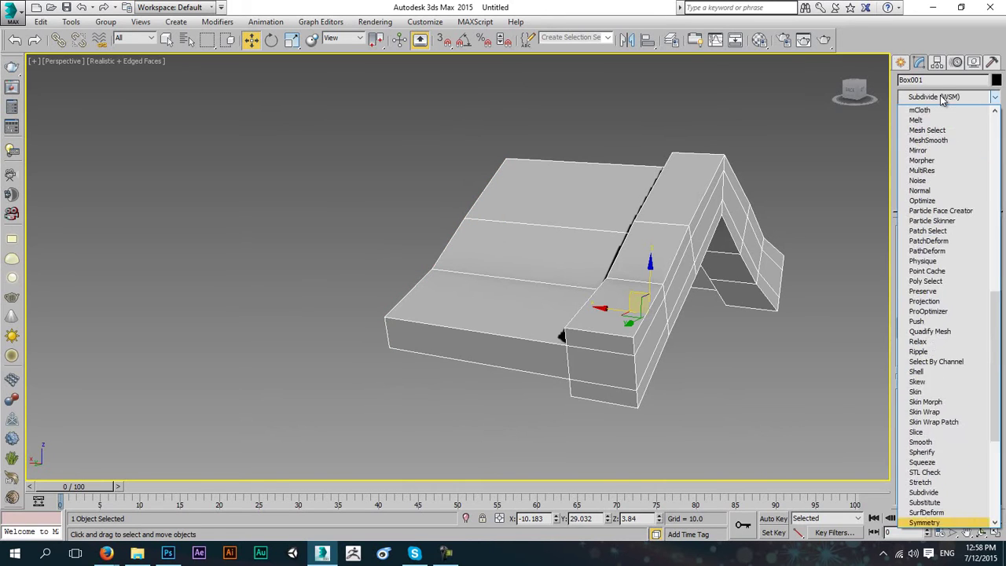
{"action": "key", "text": "Return"}
{"action": "key", "text": "Return"}
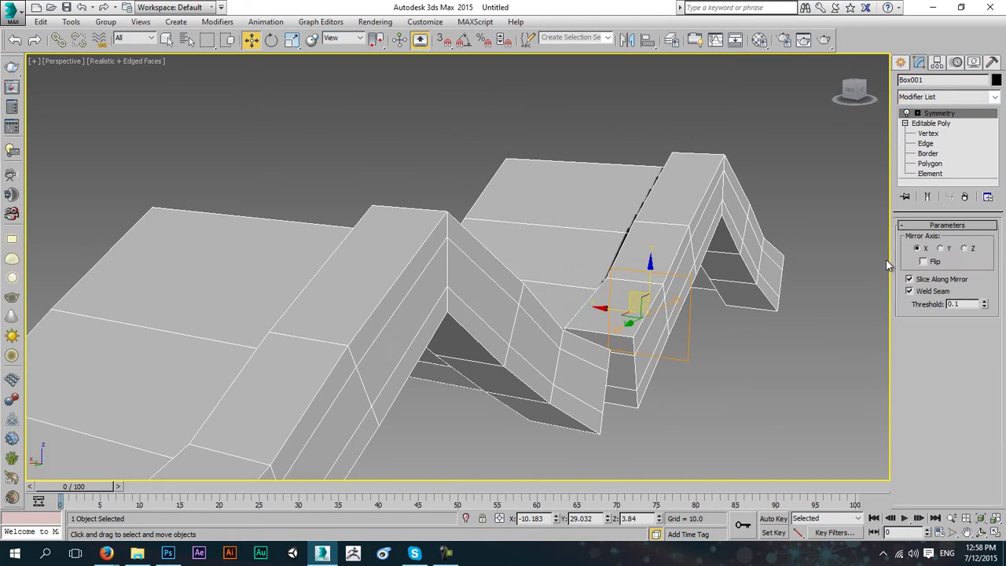
- Set the Symmetry mirror axis to Z and move the mirror plane along X to about 80.7
{"action": "left_click", "coordinate": [941, 248]}
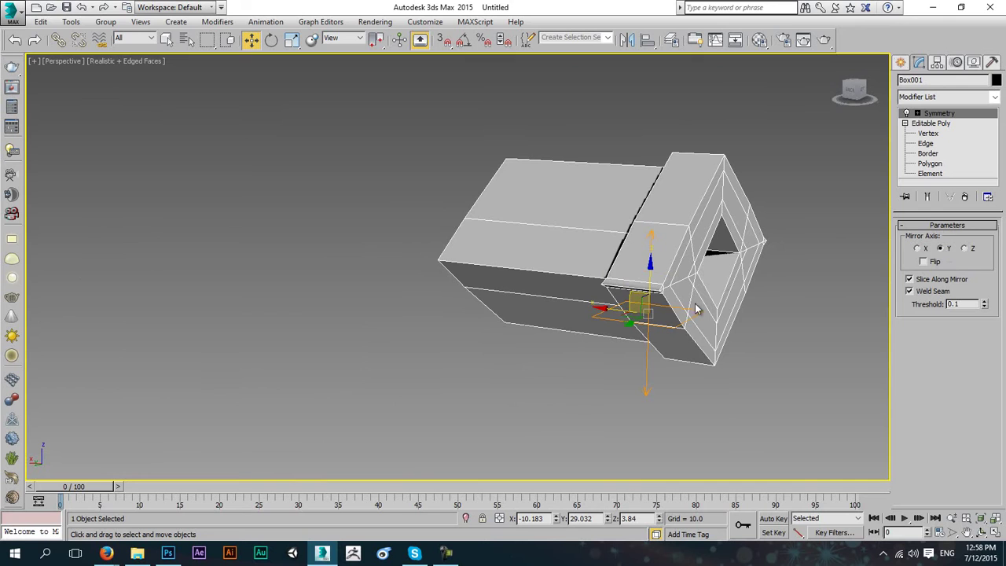
{"action": "left_click", "coordinate": [966, 249]}
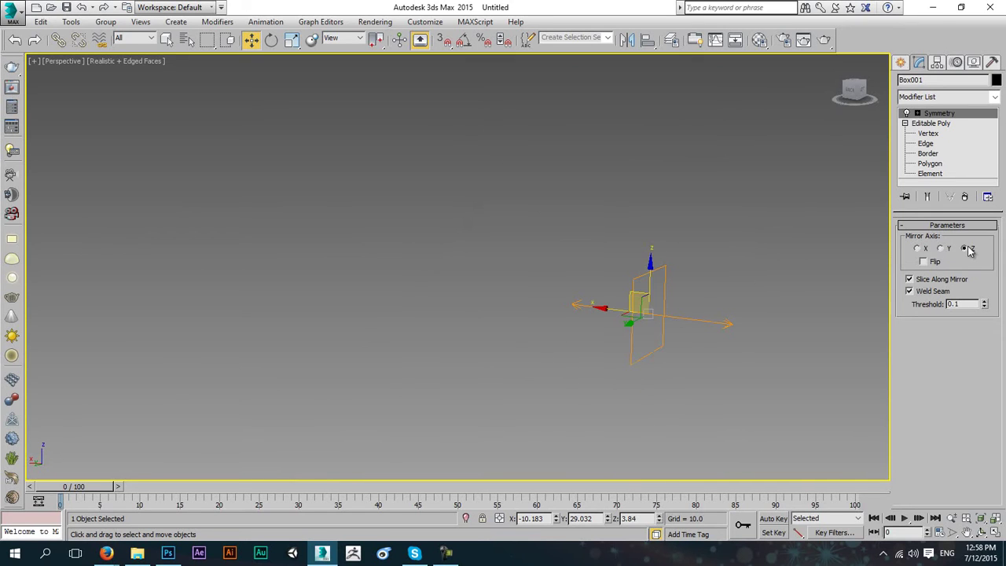
{"action": "left_click", "coordinate": [924, 262]}
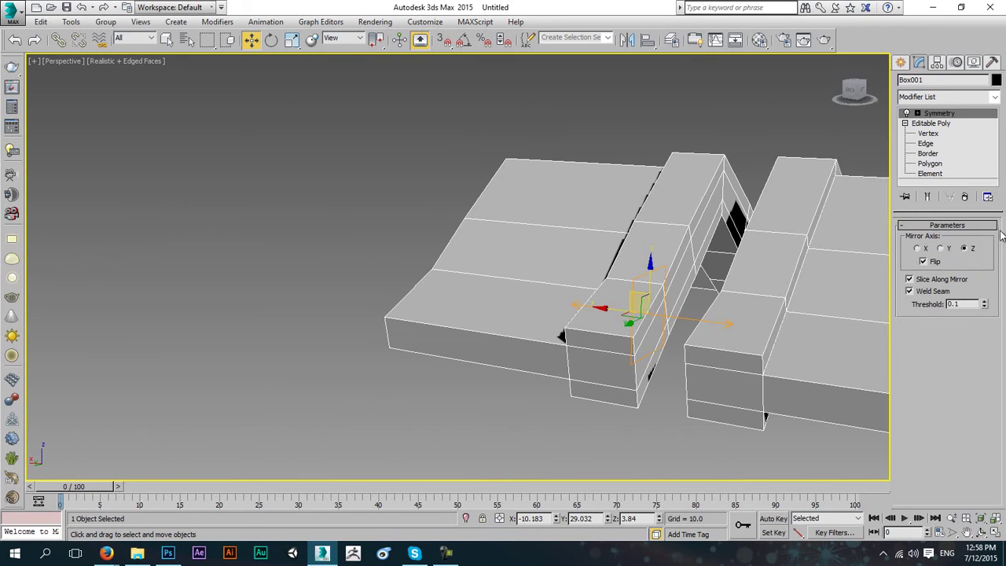
{"action": "left_click", "coordinate": [923, 262]}
{"action": "left_click", "coordinate": [946, 112]}
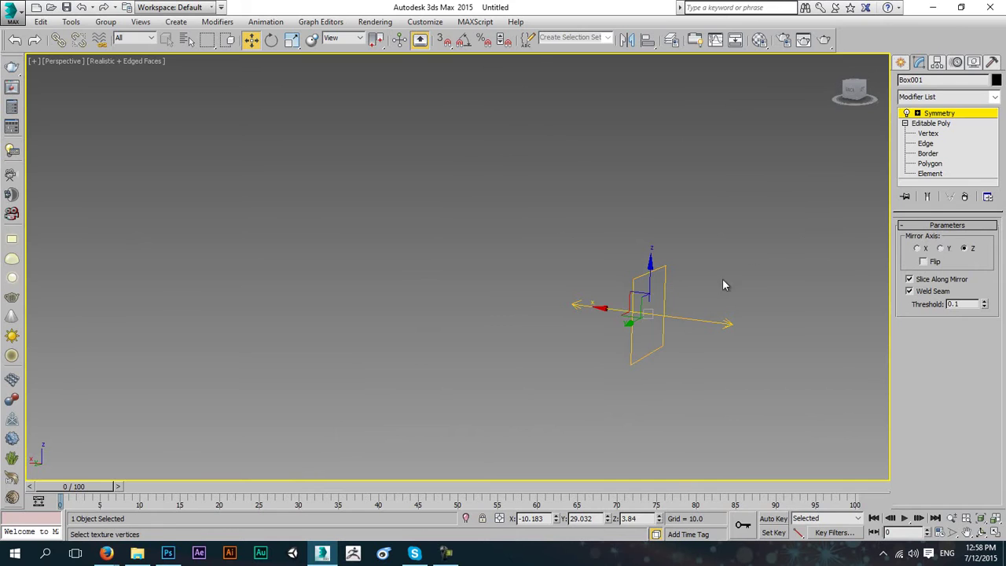
{"action": "left_click_drag", "start_coordinate": [619, 310], "coordinate": [389, 247]}
{"action": "middle_click_drag", "start_coordinate": [416, 269], "coordinate": [349, 248], "text": "alt"}
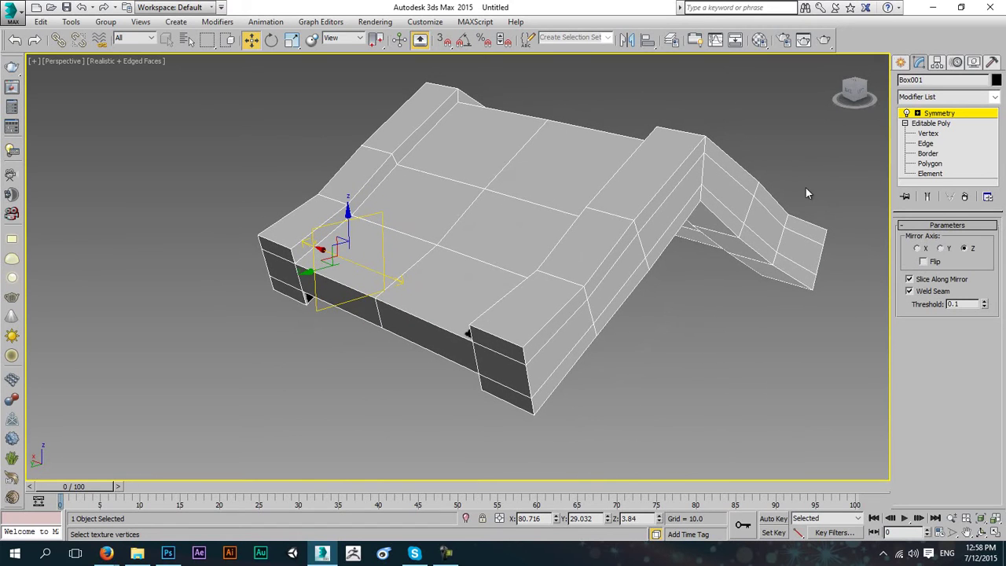
- Convert the mirrored roof to an Editable Poly
{"action": "left_click", "coordinate": [948, 113]}
{"action": "right_click", "coordinate": [572, 203]}
{"action": "mouse_move", "coordinate": [677, 325]}
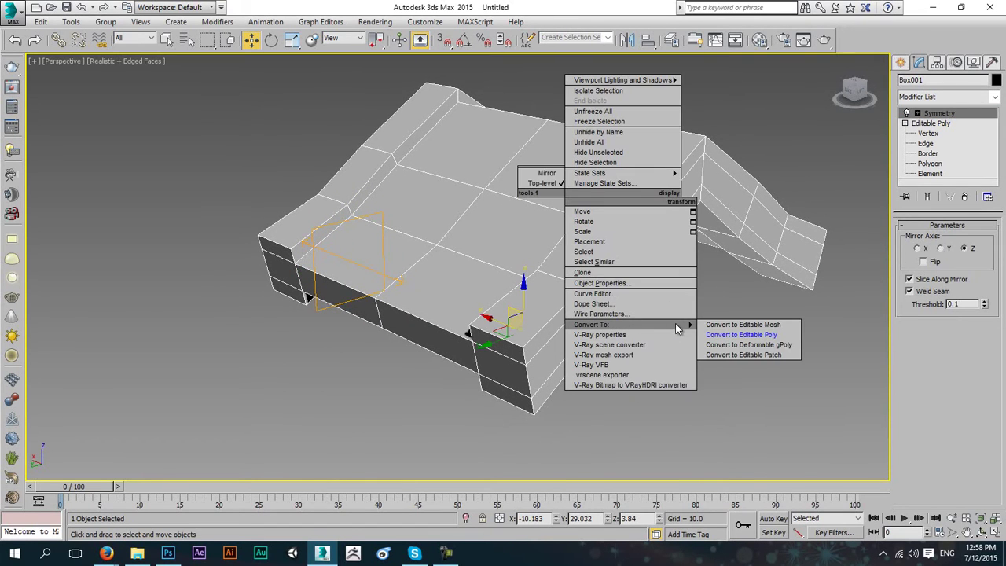
{"action": "left_click", "coordinate": [760, 335]}
- Connect the ring of beam-to-beam edges on the roof panel, adding one lengthwise loop in each half
{"action": "middle_click_drag", "start_coordinate": [658, 306], "coordinate": [674, 278], "text": "alt"}
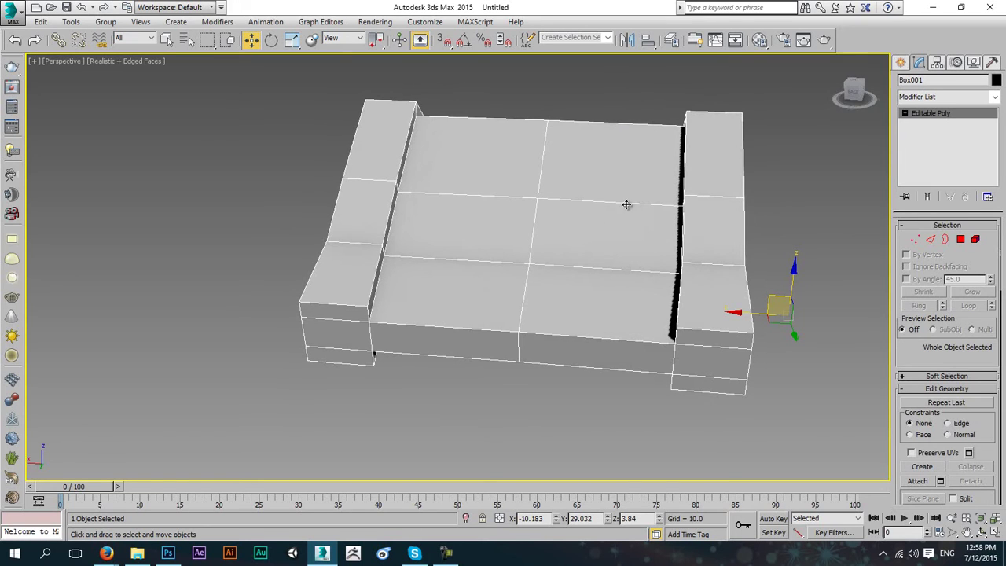
{"action": "left_click", "coordinate": [931, 239]}
{"action": "left_click", "coordinate": [533, 252]}
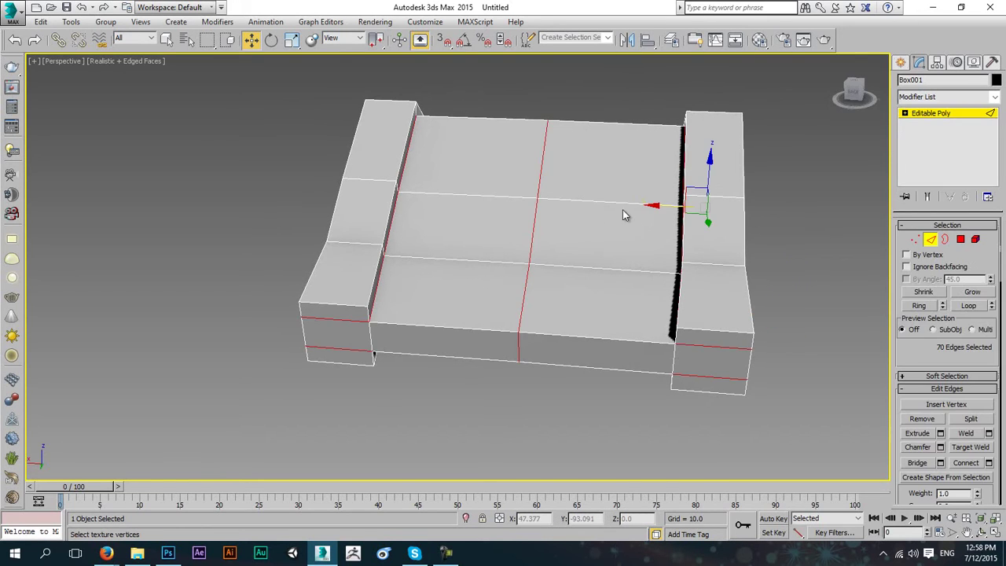
{"action": "left_click", "coordinate": [617, 201]}
{"action": "left_click", "coordinate": [465, 195]}
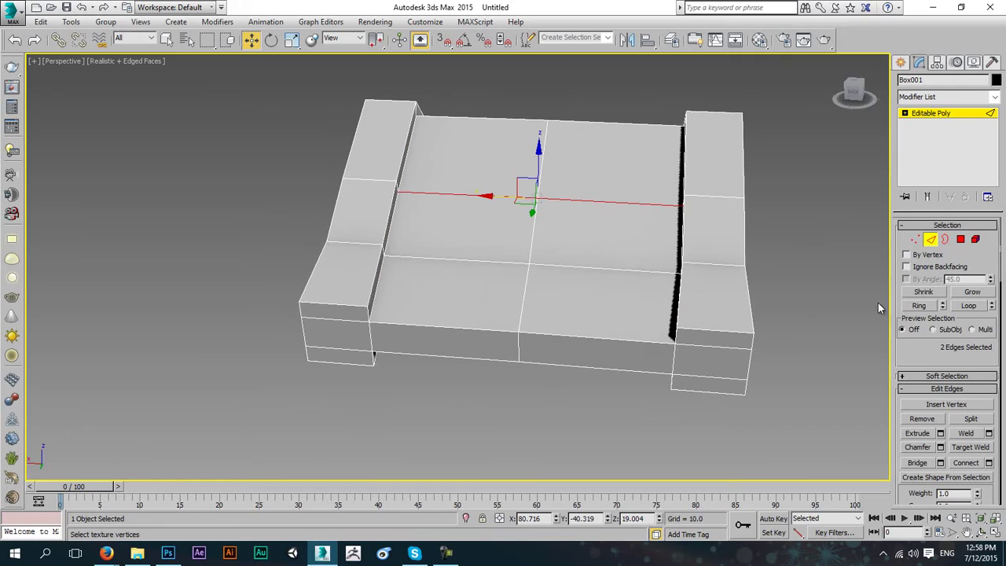
{"action": "left_click", "coordinate": [919, 305]}
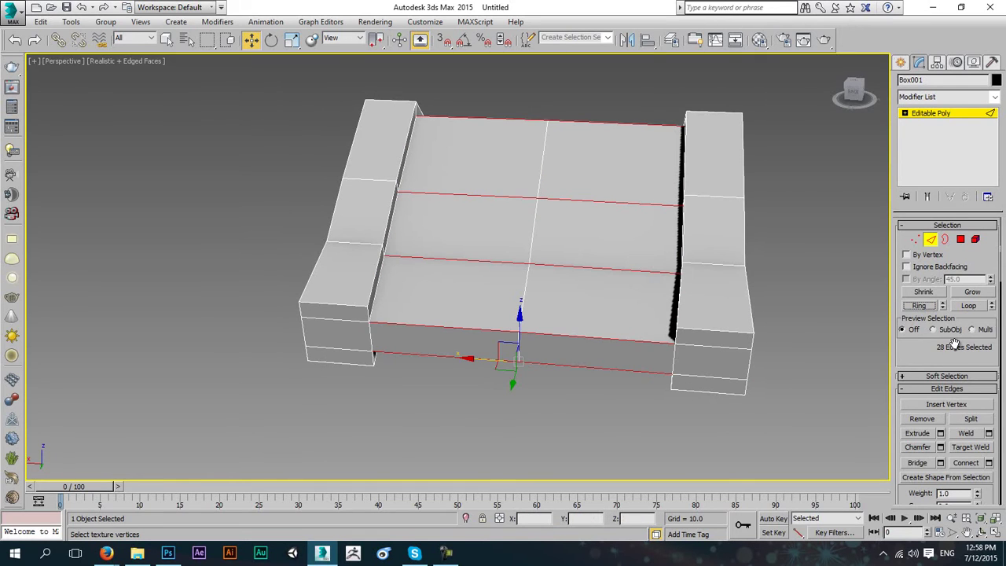
{"action": "key", "text": "ctrl+shift+e"}
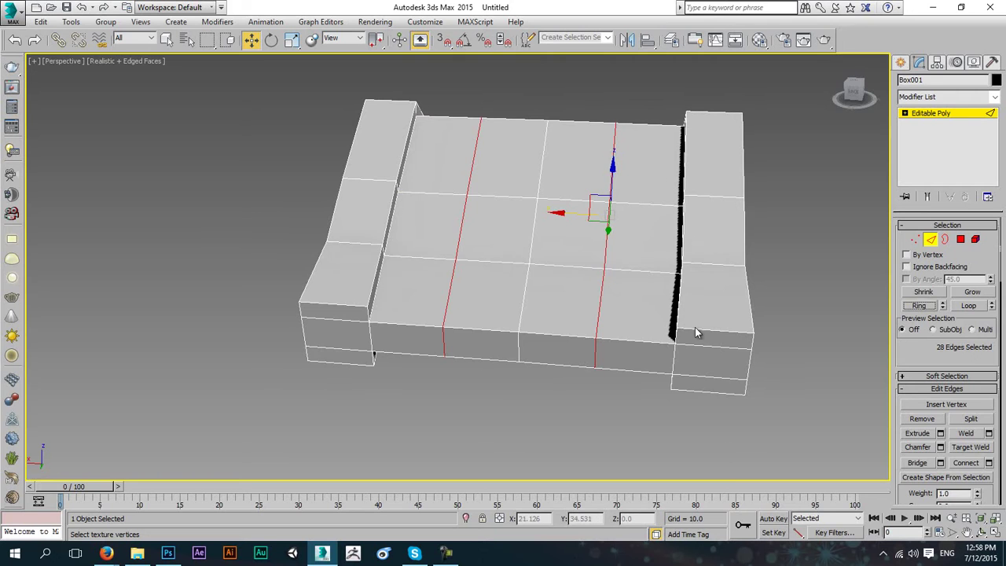
- Extrude the middle polygon on the roof panel's eave end that lies nearer the original beam
{"action": "middle_click_drag", "start_coordinate": [662, 340], "coordinate": [639, 179], "text": "alt"}
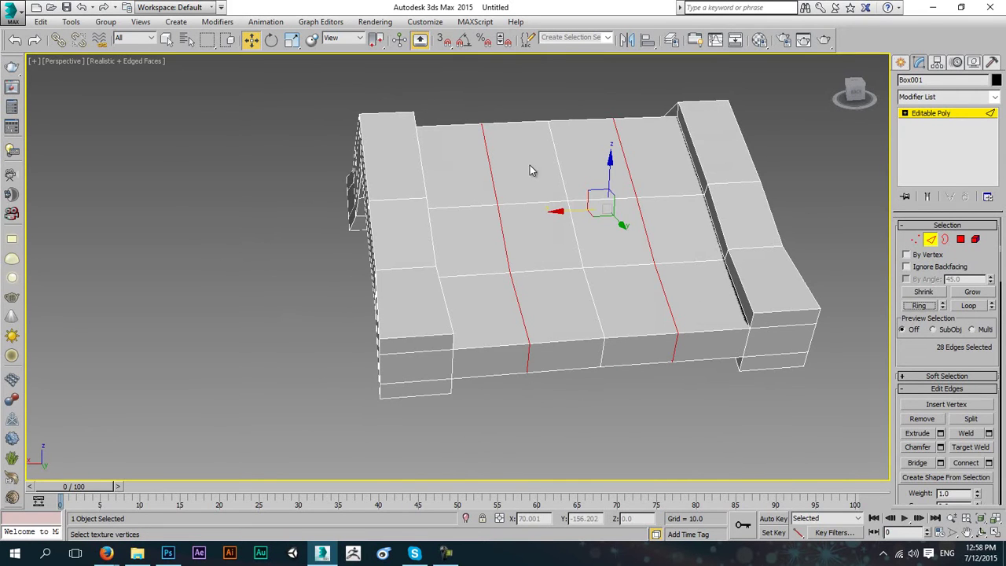
{"action": "middle_click_drag", "start_coordinate": [601, 302], "coordinate": [559, 278], "text": "alt"}
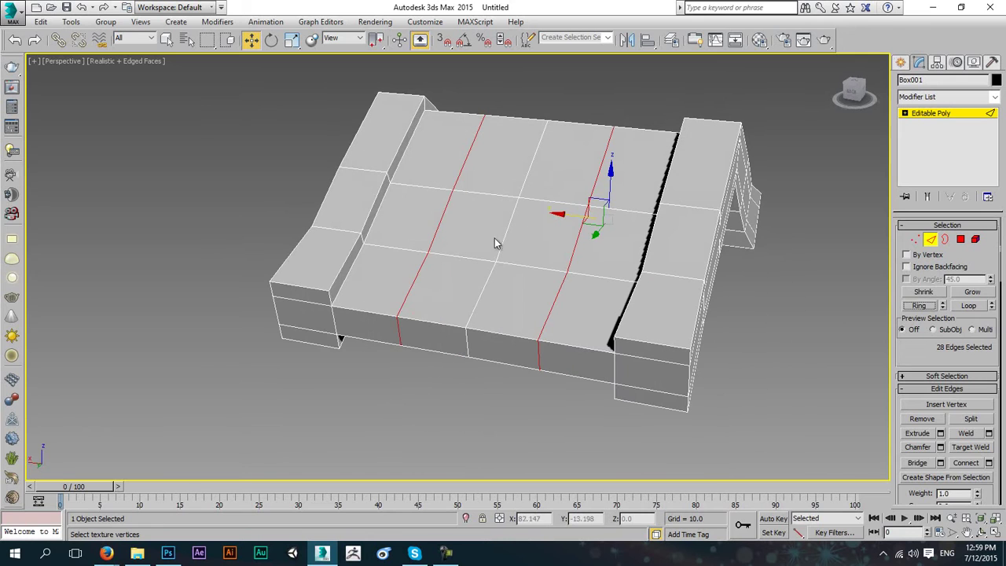
{"action": "mouse_move", "coordinate": [462, 247]}
{"action": "middle_mouse_down", "text": "alt"}
{"action": "mouse_move", "coordinate": [469, 224]}
{"action": "mouse_move", "coordinate": [460, 227]}
{"action": "middle_mouse_up", "text": "alt"}
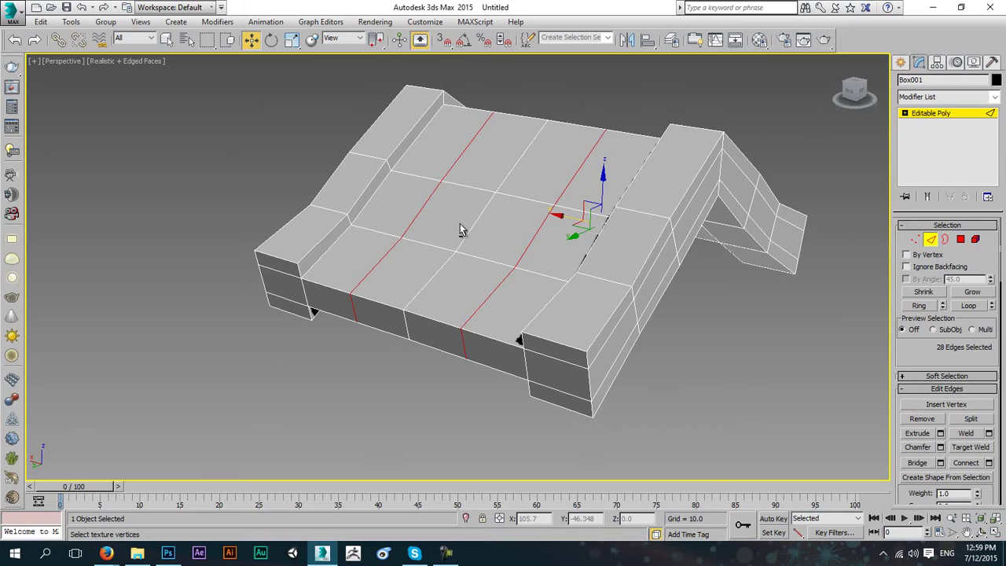
{"action": "key", "text": "4"}
{"action": "middle_click_drag", "start_coordinate": [461, 228], "coordinate": [544, 137], "text": "alt"}
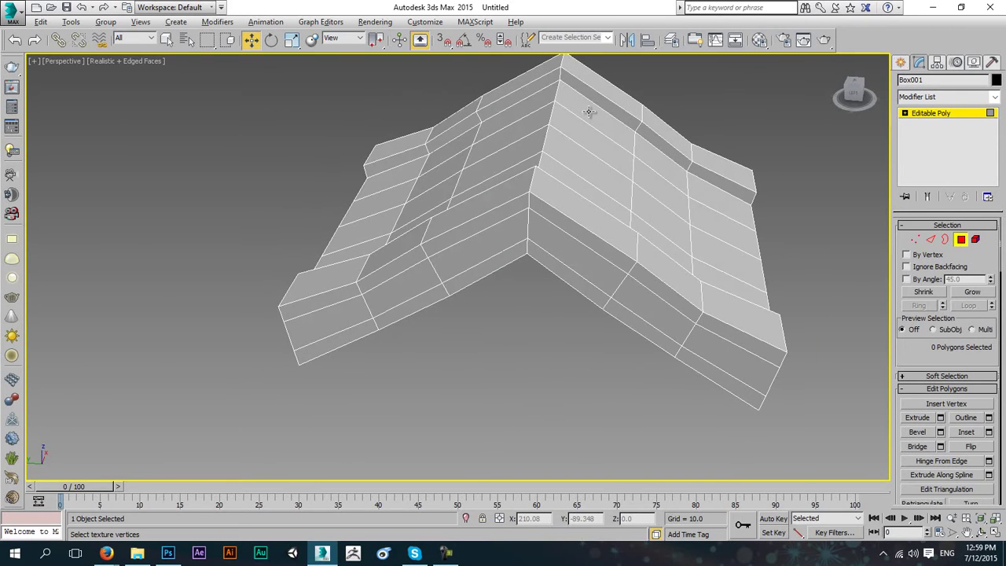
{"action": "middle_click_drag", "start_coordinate": [589, 112], "coordinate": [587, 104], "text": "alt"}
{"action": "middle_click_drag", "start_coordinate": [424, 174], "coordinate": [516, 152], "text": "alt"}
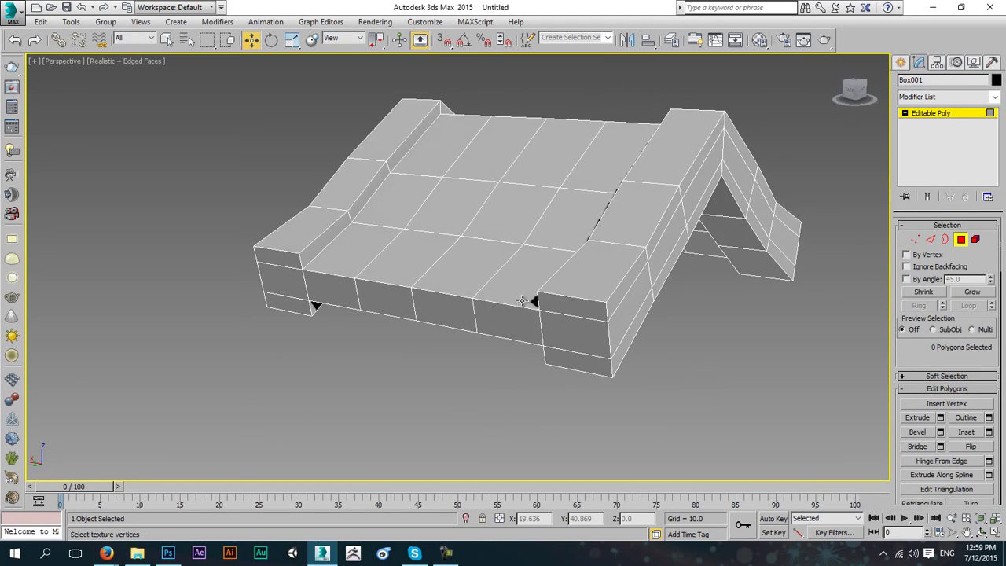
{"action": "left_click", "coordinate": [450, 312]}
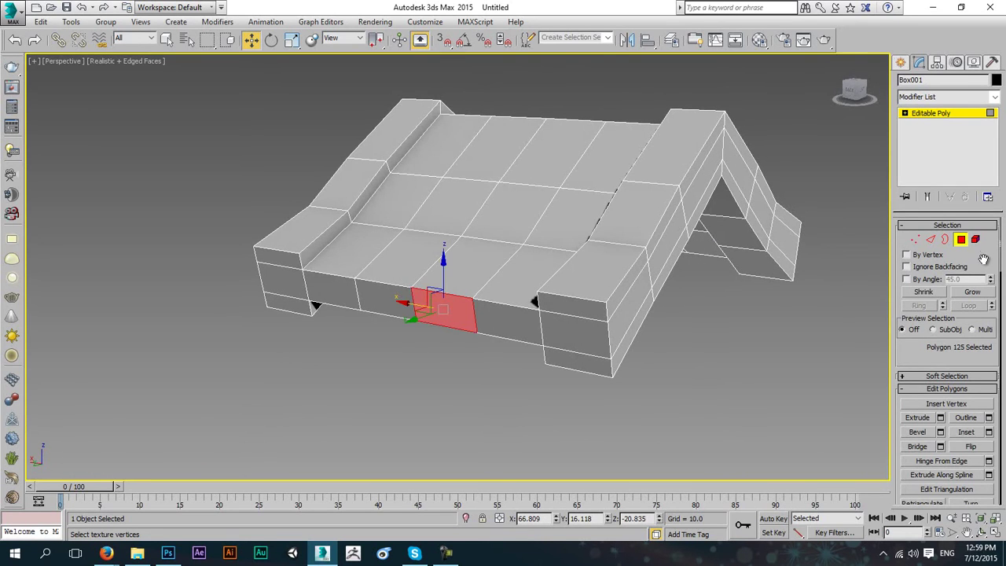
{"action": "left_click_drag", "start_coordinate": [982, 261], "coordinate": [983, 202]}
{"action": "left_click", "coordinate": [940, 357]}
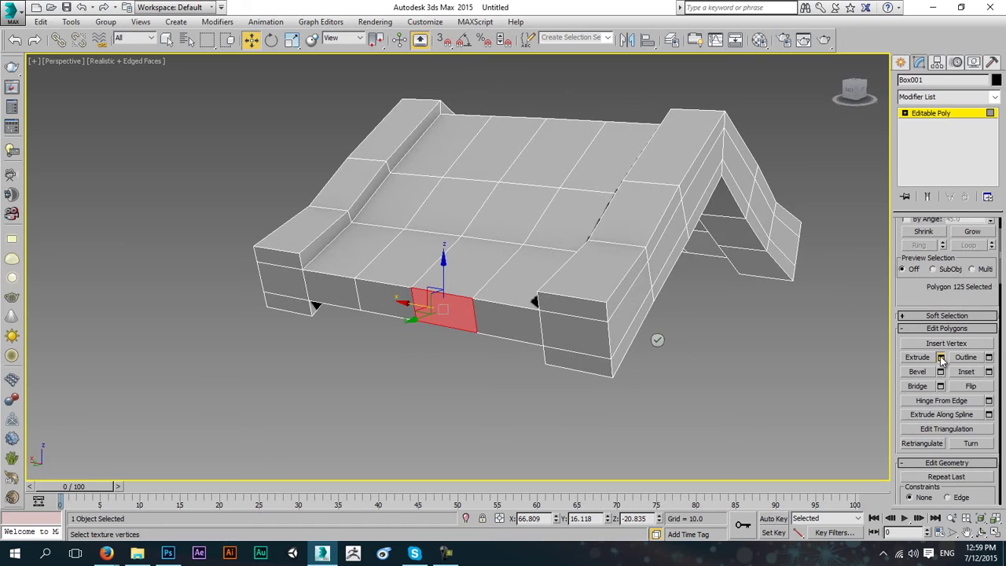
{"action": "left_click", "coordinate": [657, 339]}
- Rotate the extruded eave polygon about the X axis until its face stands nearly upright
{"action": "middle_click_drag", "start_coordinate": [657, 339], "coordinate": [633, 313], "text": "alt"}
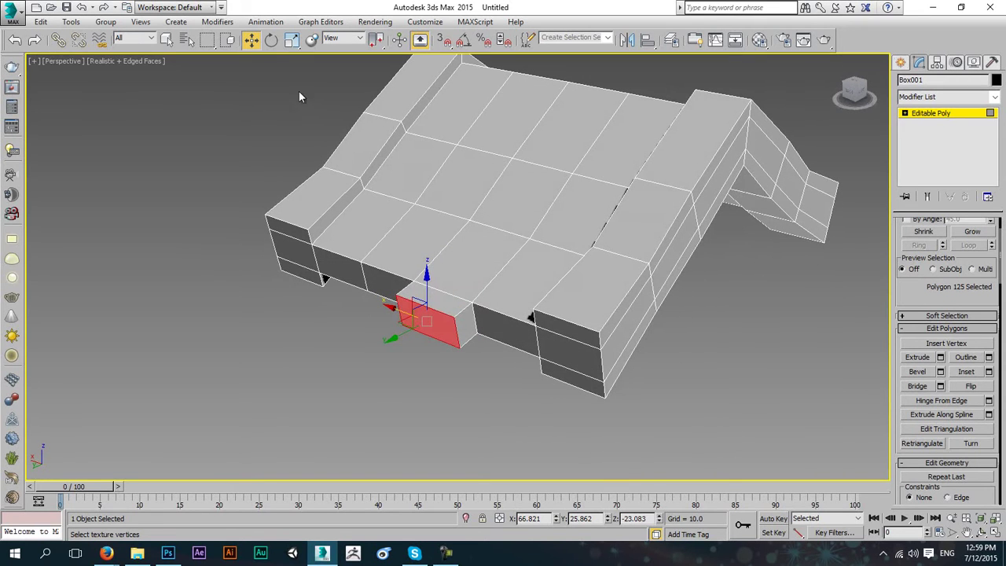
{"action": "left_click", "coordinate": [271, 40]}
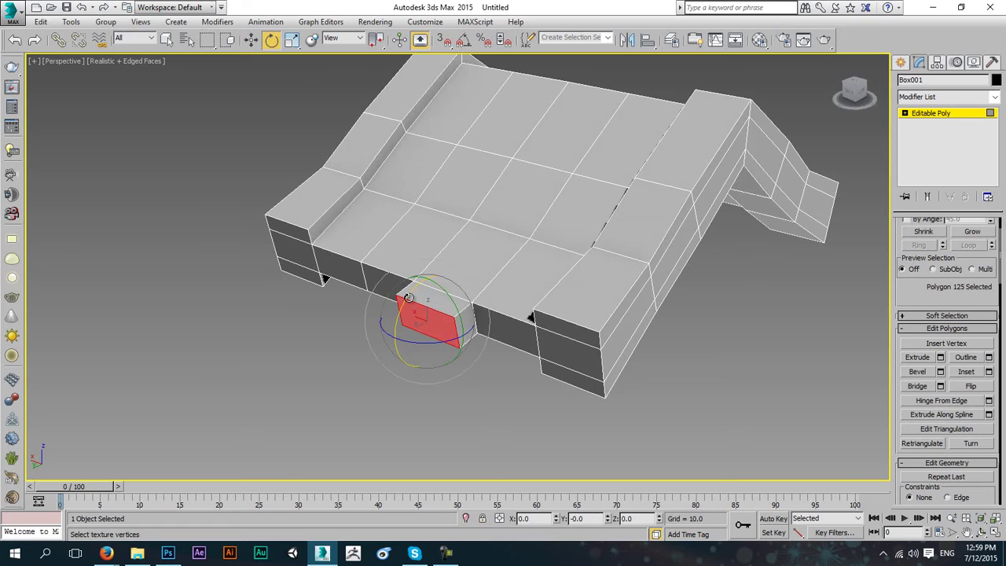
{"action": "left_click_drag", "start_coordinate": [409, 297], "coordinate": [458, 341]}
- Extrude the eave-end polygon beside the mirrored beam slightly outward and rotate its face to a slight angle
{"action": "mouse_move", "coordinate": [473, 299]}
{"action": "middle_mouse_down", "text": "alt"}
{"action": "mouse_move", "coordinate": [495, 281]}
{"action": "mouse_move", "coordinate": [505, 285]}
{"action": "mouse_move", "coordinate": [490, 289]}
{"action": "middle_mouse_up", "text": "alt"}
{"action": "left_click", "coordinate": [322, 292]}
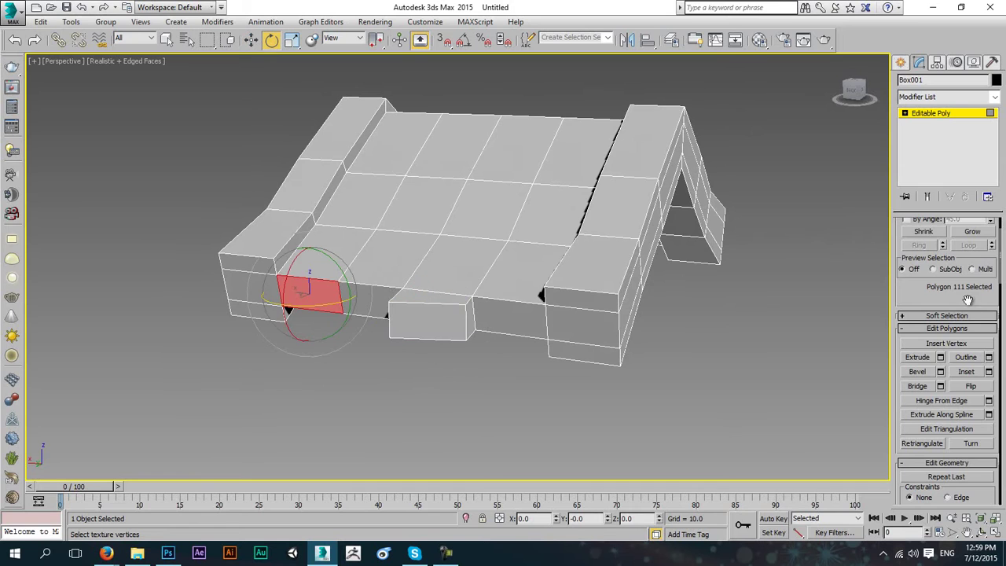
{"action": "left_click", "coordinate": [932, 358]}
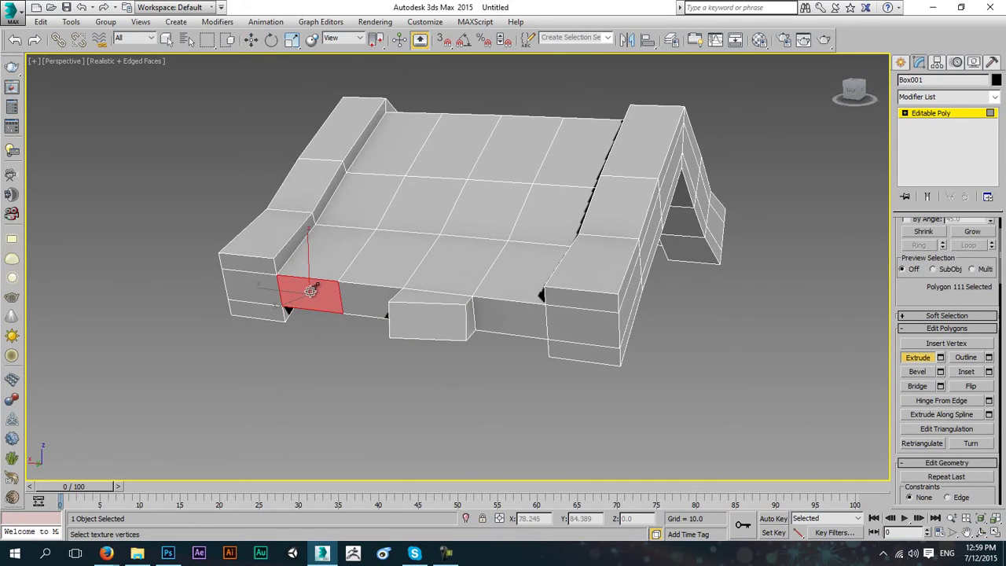
{"action": "left_click_drag", "start_coordinate": [312, 290], "coordinate": [321, 273]}
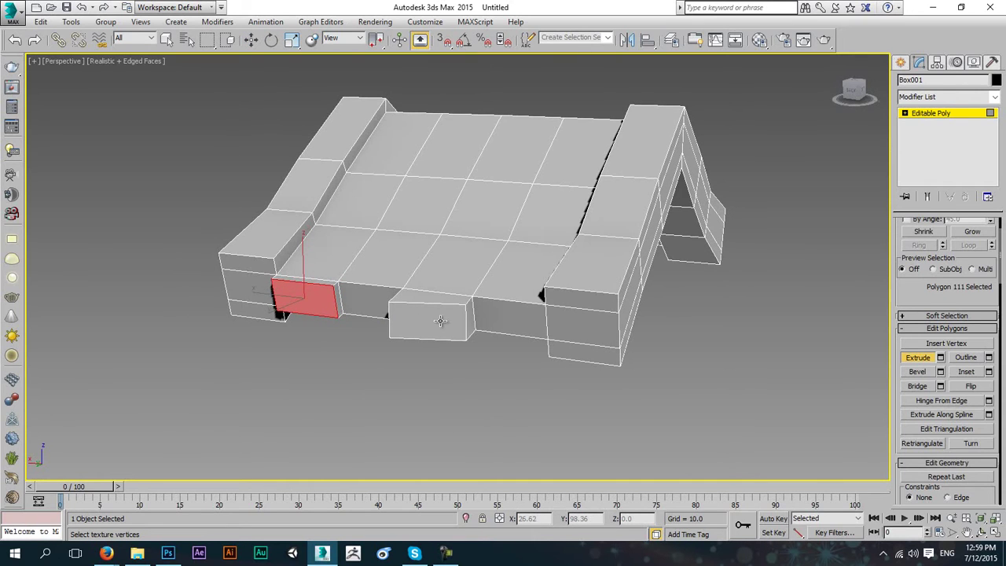
{"action": "key", "text": "e"}
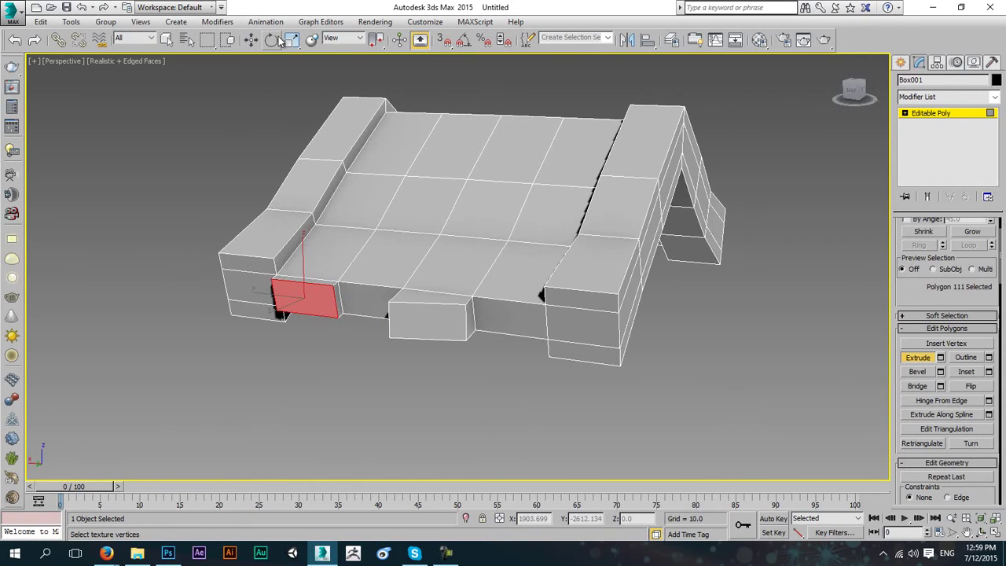
{"action": "left_click_drag", "start_coordinate": [312, 290], "coordinate": [310, 293]}
{"action": "right_click", "coordinate": [310, 293]}
- Move the eave polygon between the two extruded plank ends about 3.1 units along Y into the roof panel
{"action": "left_click", "coordinate": [366, 299]}
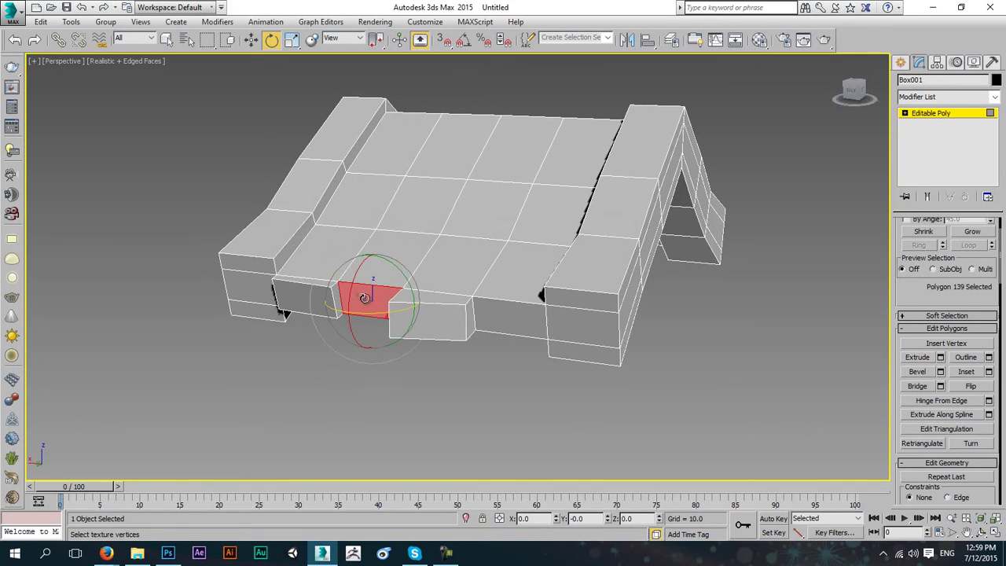
{"action": "left_click", "coordinate": [251, 39]}
{"action": "middle_click_drag", "start_coordinate": [270, 105], "coordinate": [344, 246], "text": "alt"}
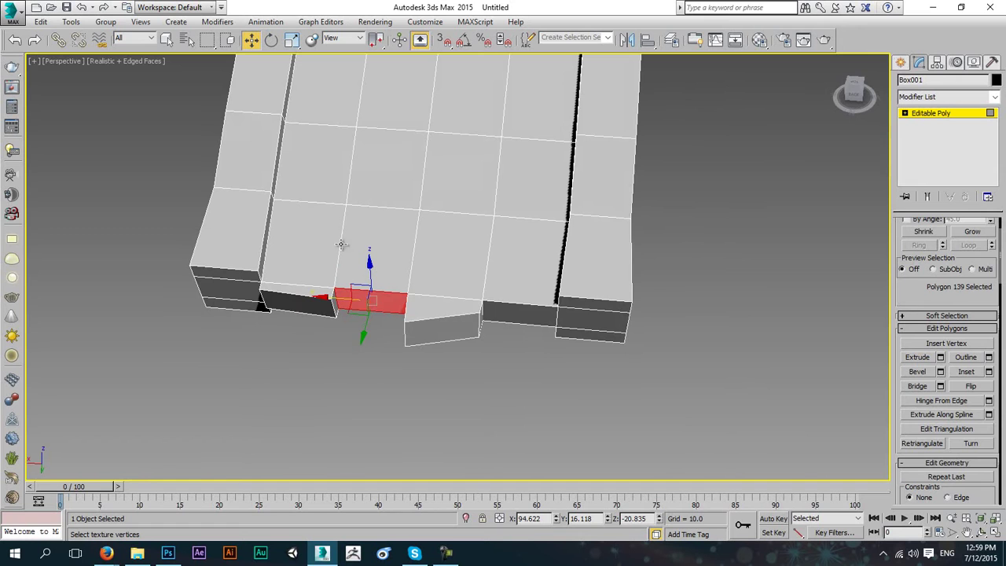
{"action": "left_click_drag", "start_coordinate": [363, 331], "coordinate": [366, 333]}
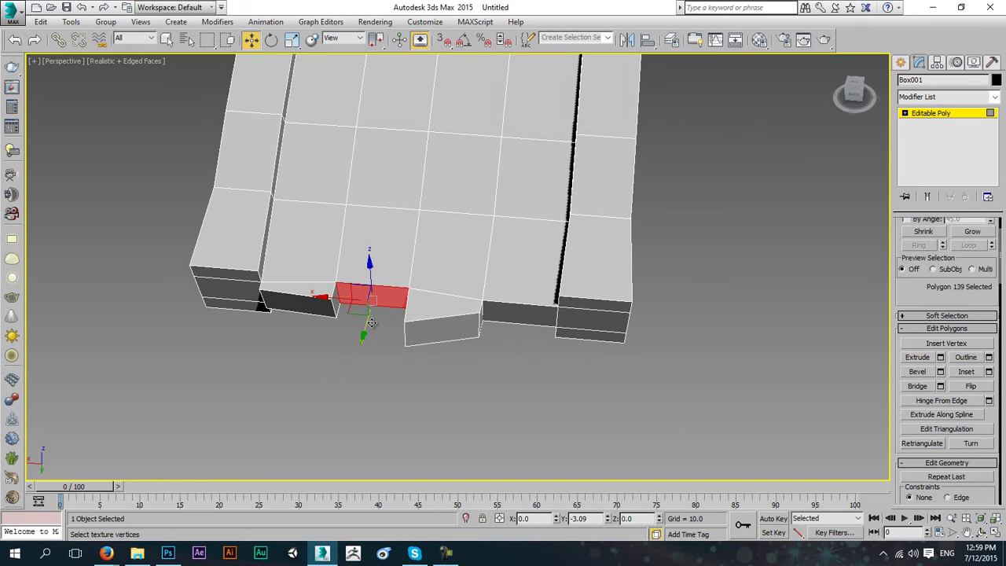
{"action": "middle_click_drag", "start_coordinate": [384, 319], "coordinate": [323, 275], "text": "alt"}
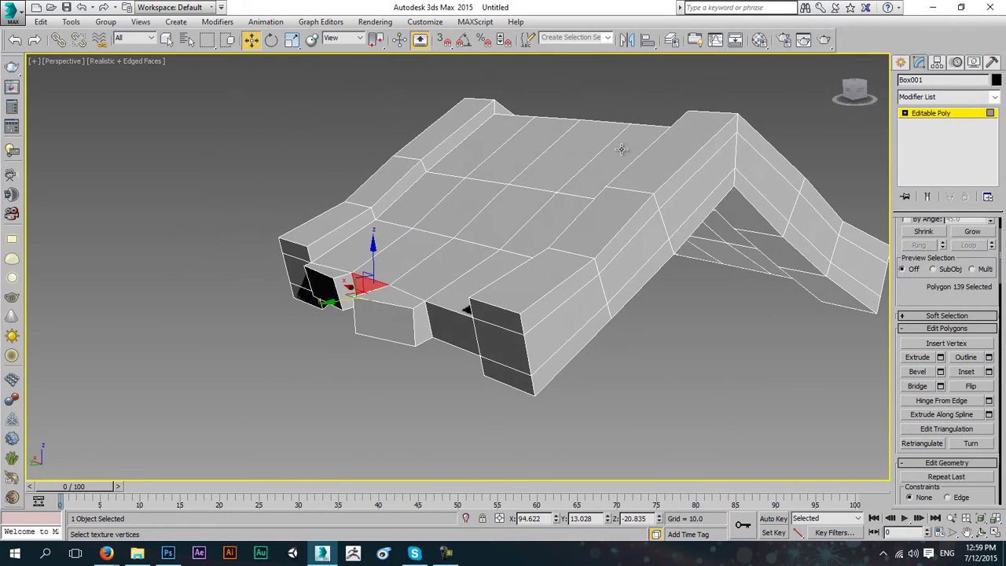
- Connect the edge ring just below the ridge on the opposite slope with 1 segment, using a slide of -55 toward the ridge
{"action": "mouse_move", "coordinate": [607, 125]}
{"action": "middle_mouse_down", "text": "alt"}
{"action": "mouse_move", "coordinate": [532, 146]}
{"action": "mouse_move", "coordinate": [608, 157]}
{"action": "mouse_move", "coordinate": [602, 138]}
{"action": "middle_mouse_up", "text": "alt"}
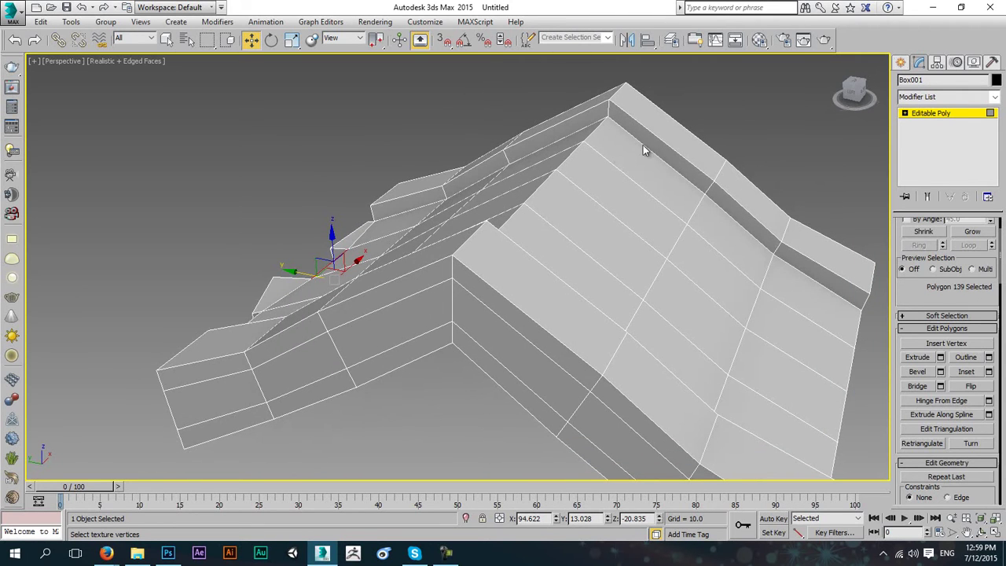
{"action": "middle_click_drag", "start_coordinate": [651, 219], "coordinate": [643, 257], "text": "alt"}
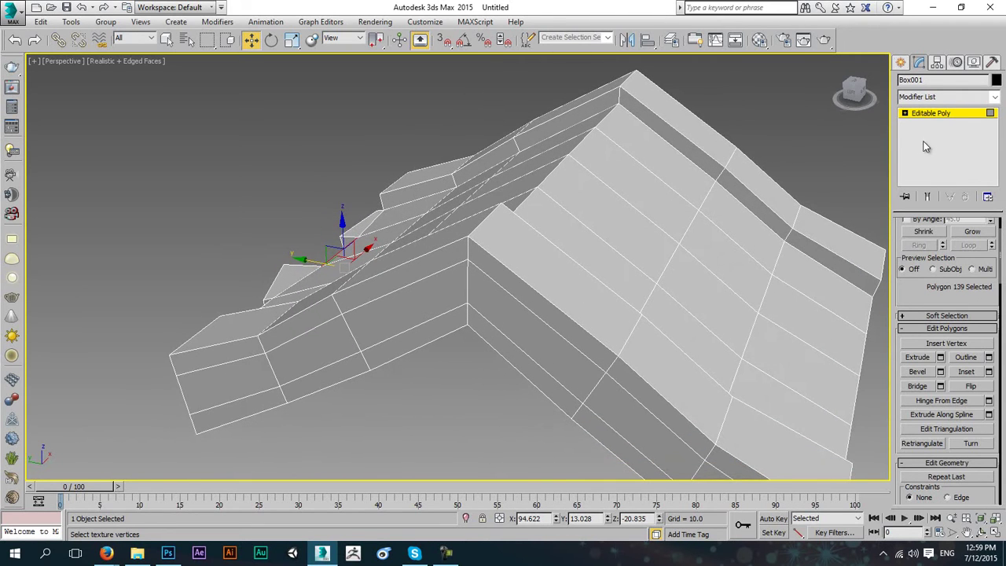
{"action": "left_click", "coordinate": [904, 113]}
{"action": "left_click", "coordinate": [925, 133]}
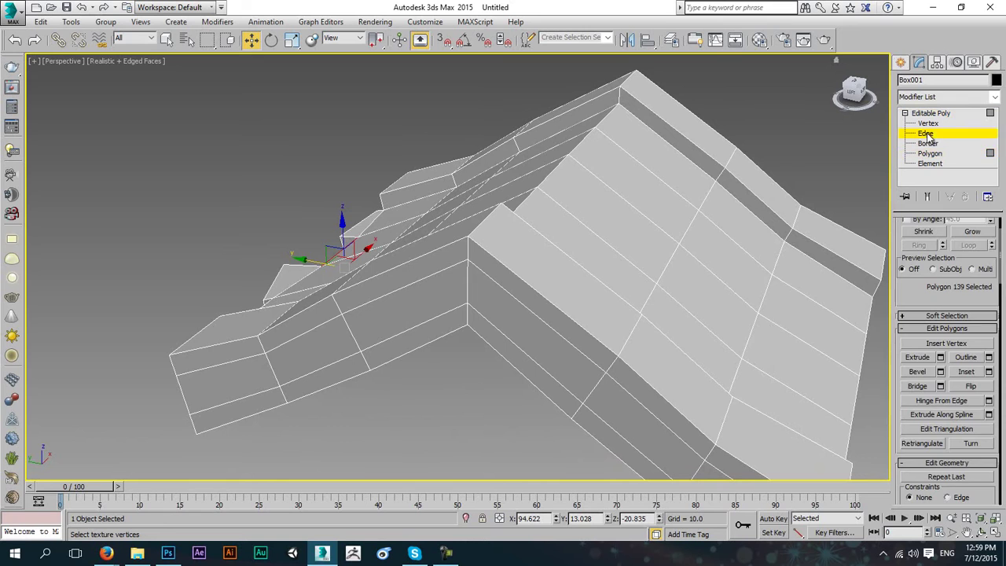
{"action": "left_click", "coordinate": [595, 179]}
{"action": "left_click", "coordinate": [919, 305]}
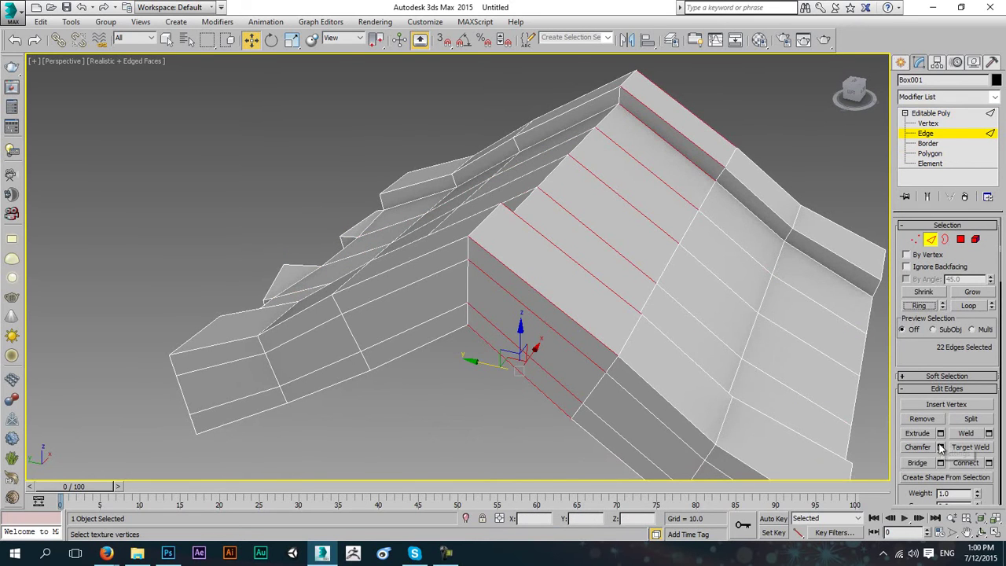
{"action": "left_click", "coordinate": [989, 462]}
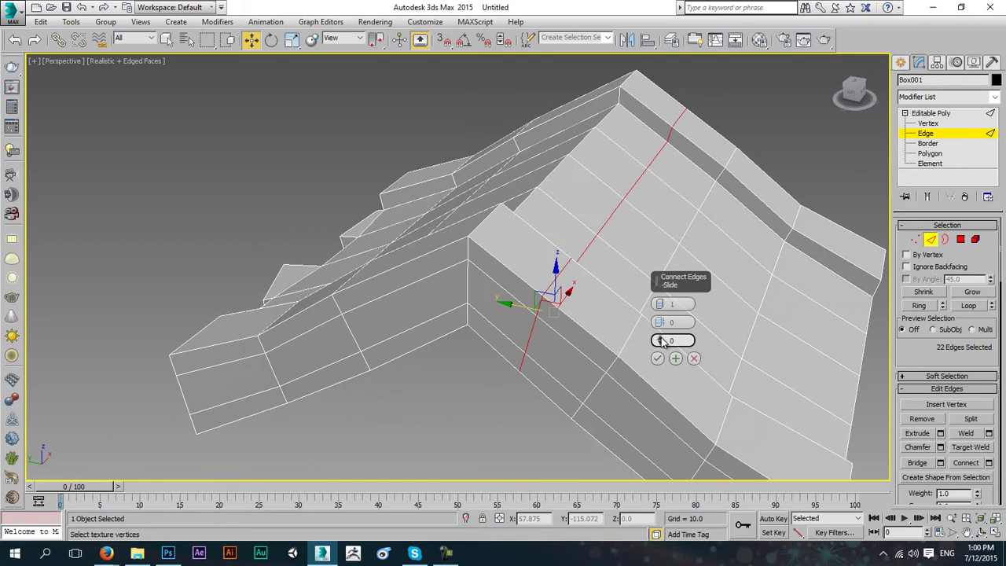
{"action": "left_click_drag", "start_coordinate": [661, 343], "coordinate": [676, 489]}
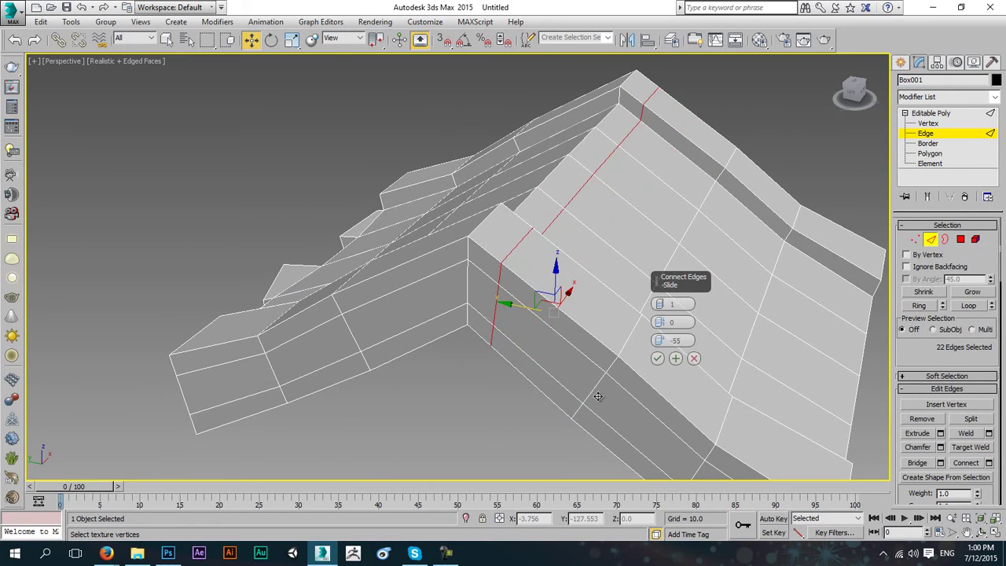
{"action": "left_click", "coordinate": [657, 360]}
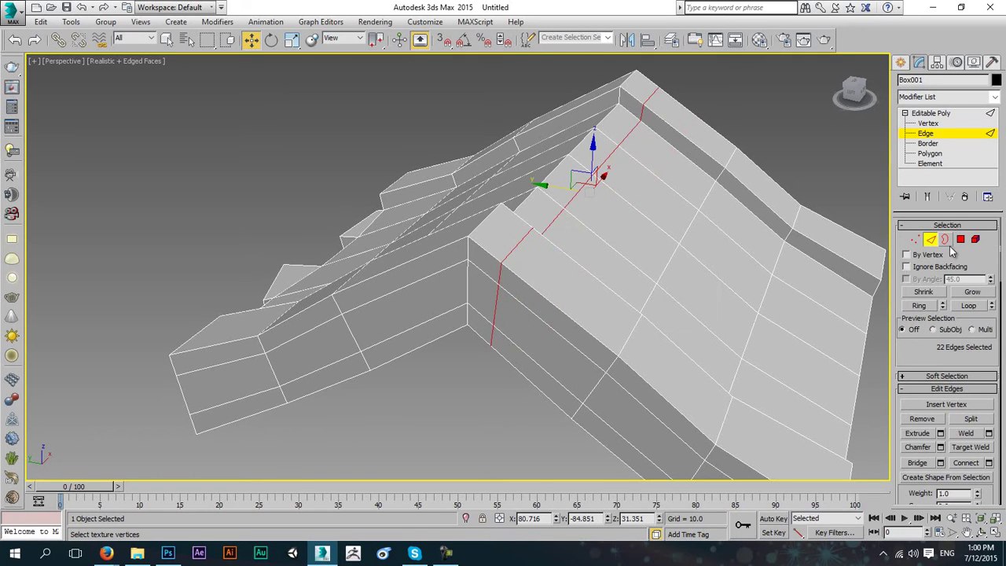
- Extrude the narrow ridge polygon on the second plank from the mirrored beam by about 5.4 units
{"action": "key", "text": "4"}
{"action": "left_click", "coordinate": [595, 149]}
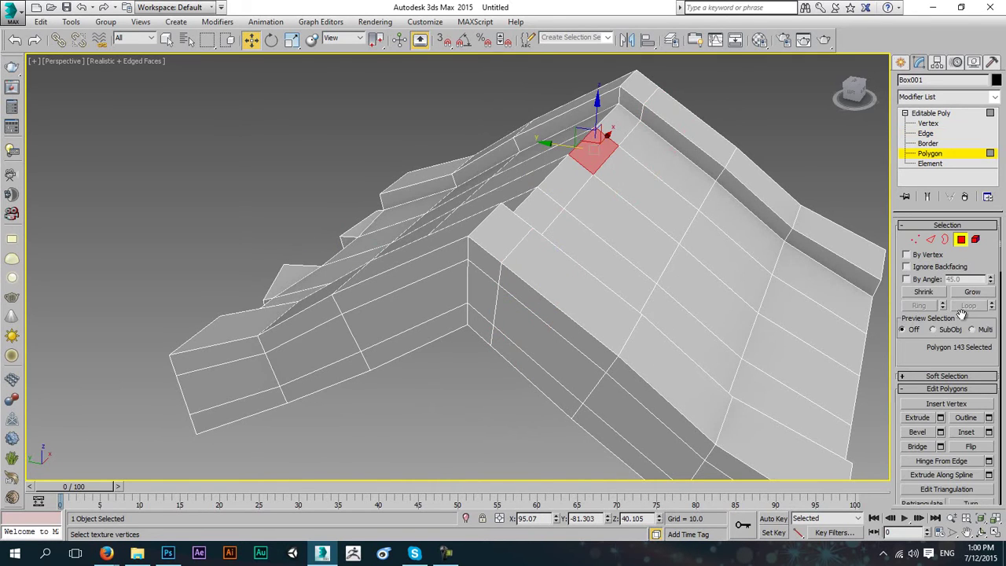
{"action": "left_click_drag", "start_coordinate": [942, 352], "coordinate": [947, 319]}
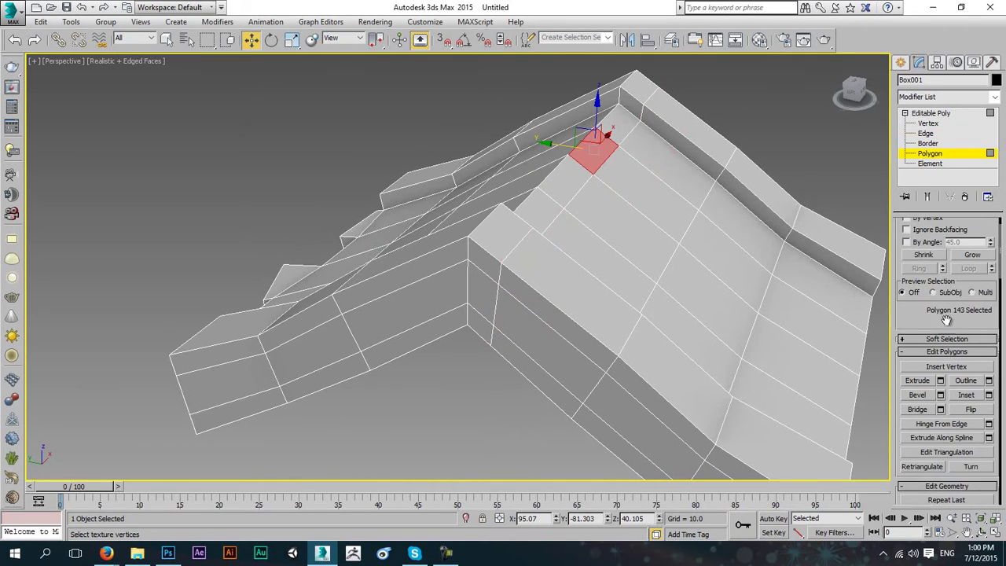
{"action": "left_click", "coordinate": [941, 381]}
{"action": "middle_click_drag", "start_coordinate": [494, 186], "coordinate": [595, 182], "text": "alt"}
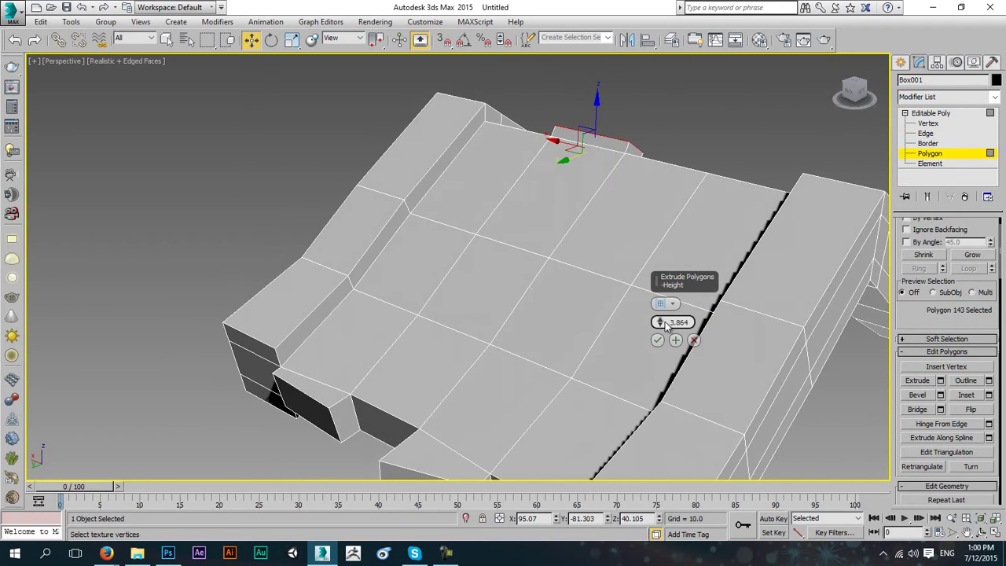
{"action": "left_click_drag", "start_coordinate": [664, 326], "coordinate": [681, 320]}
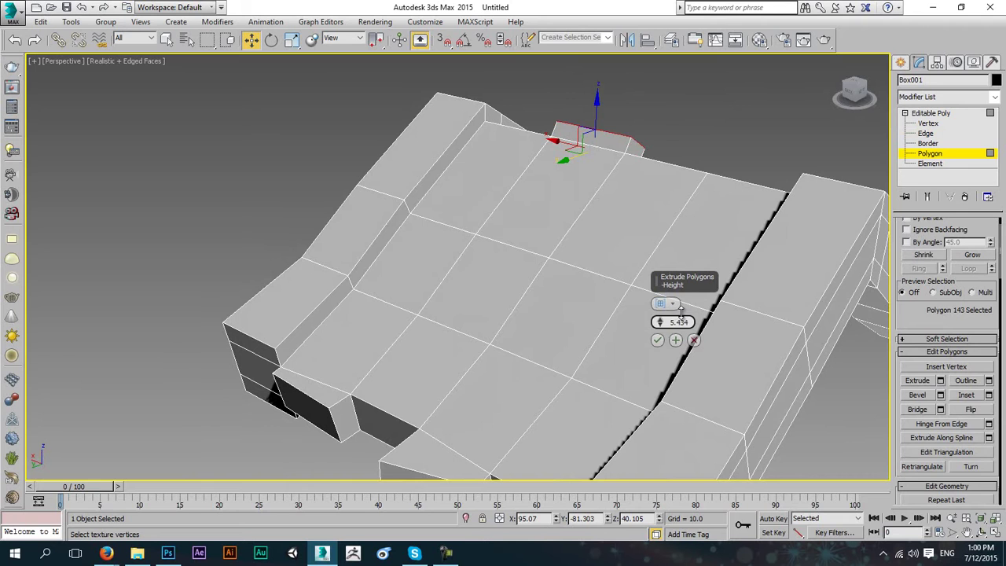
{"action": "left_click", "coordinate": [657, 340]}
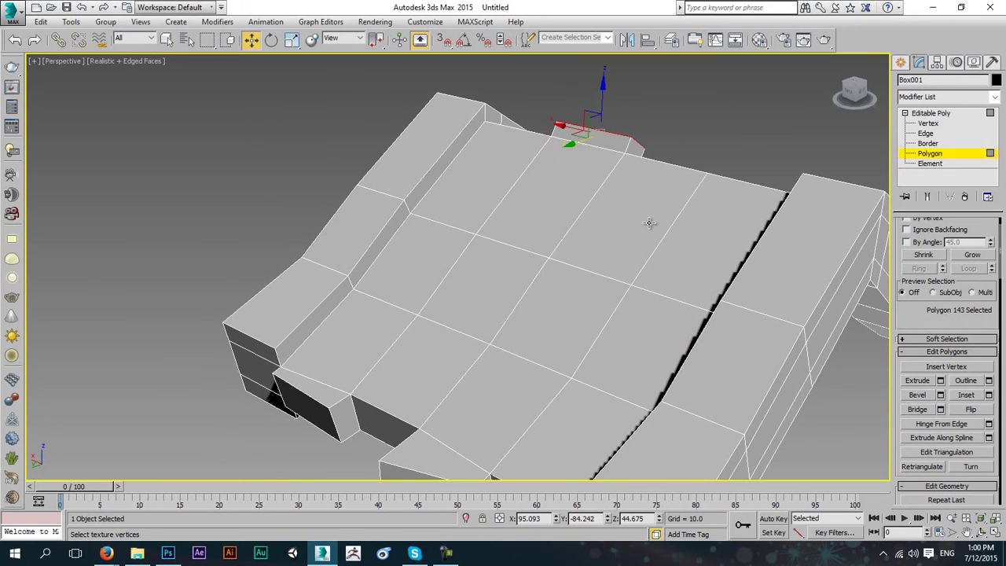
- Rotate the extruded ridge polygon about -19 degrees around the X axis and leave polygon editing
{"action": "middle_click_drag", "start_coordinate": [652, 220], "coordinate": [509, 67], "text": "alt"}
{"action": "left_click", "coordinate": [271, 39]}
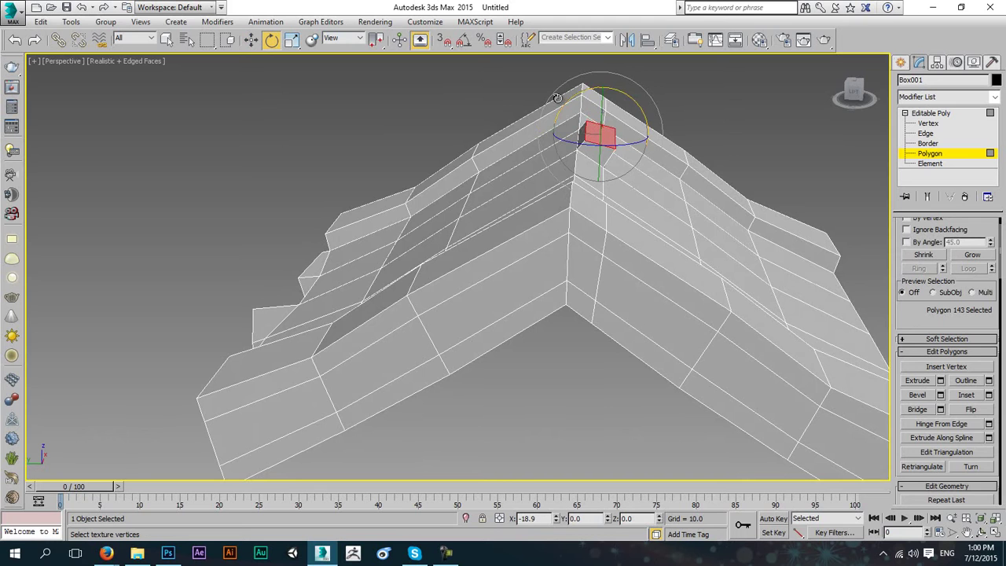
{"action": "middle_click_drag", "start_coordinate": [529, 159], "coordinate": [601, 165], "text": "alt"}
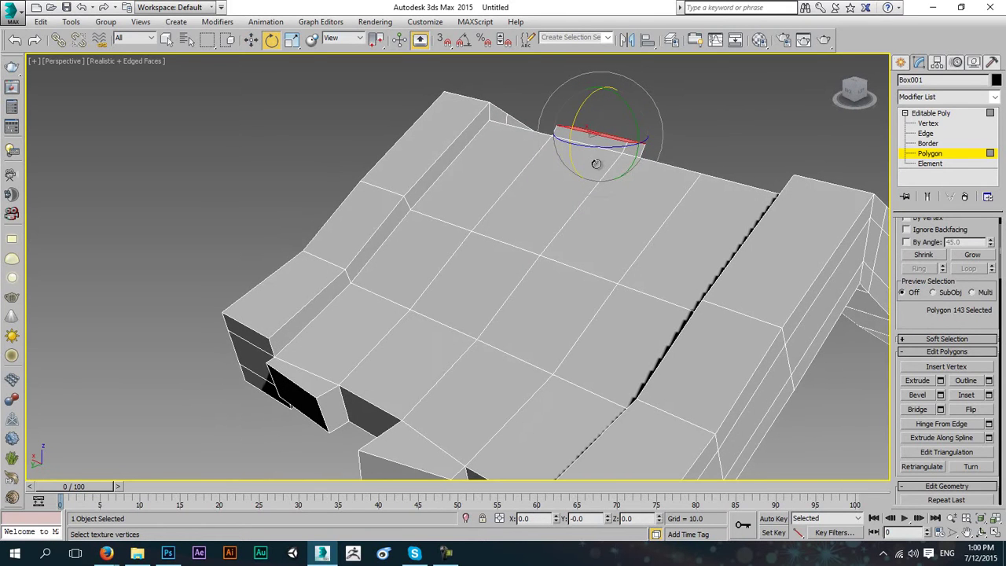
{"action": "middle_click_drag", "start_coordinate": [627, 206], "coordinate": [586, 205], "text": "alt"}
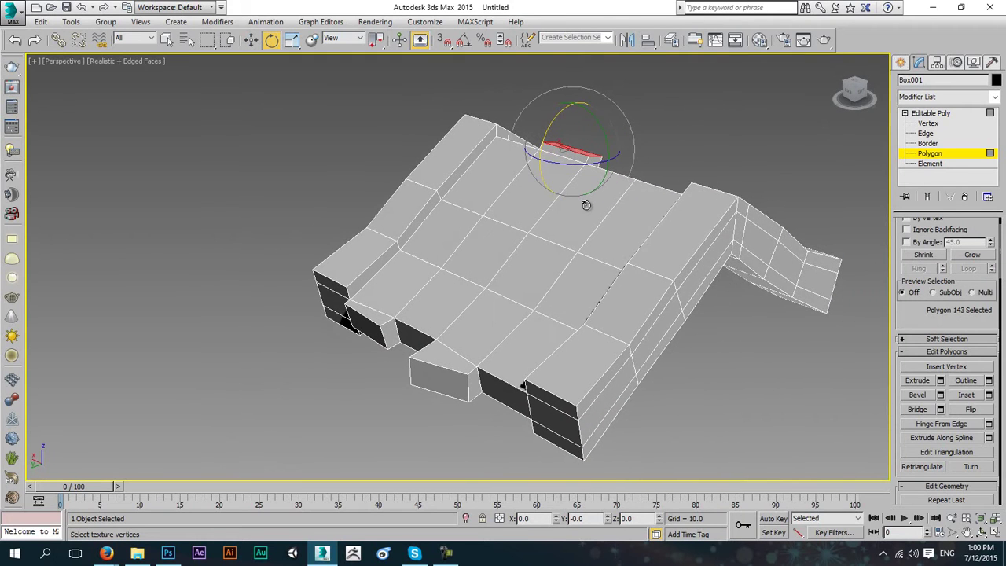
{"action": "left_click", "coordinate": [929, 153]}
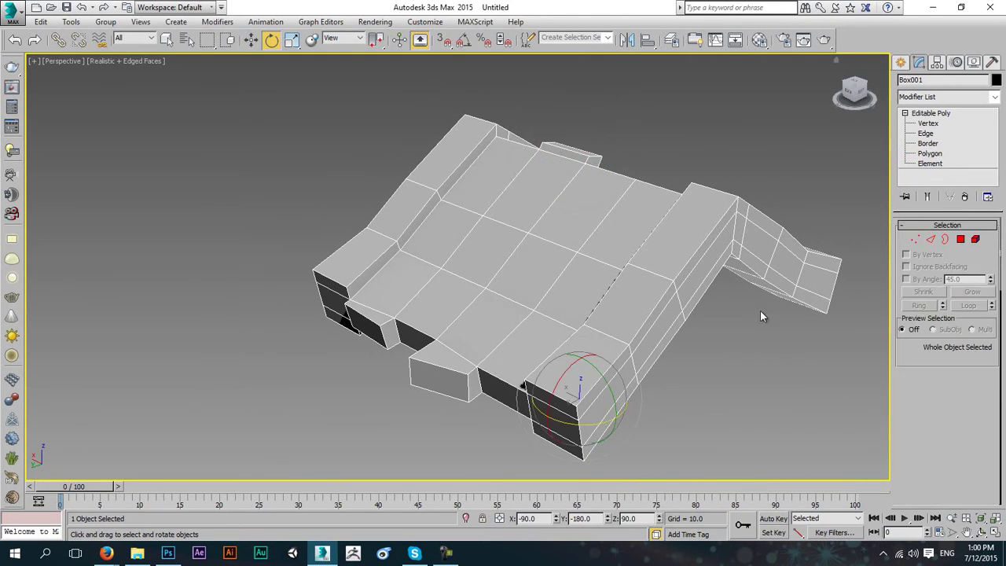
- Extrude the first and third polygons from the mirrored beam on the opposite eave end slightly outward together
{"action": "middle_click_drag", "start_coordinate": [760, 309], "coordinate": [653, 322], "text": "alt"}
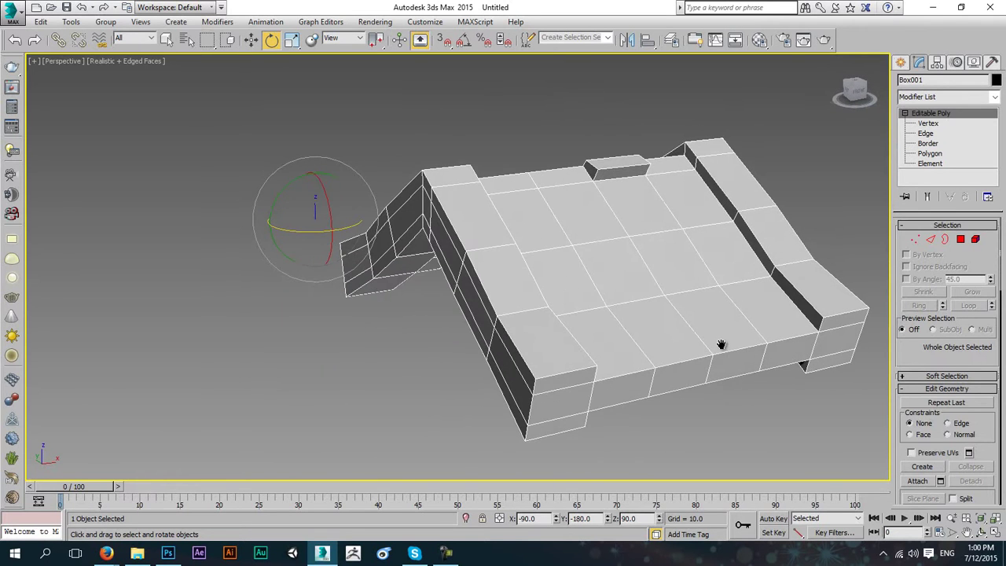
{"action": "middle_click_drag", "start_coordinate": [721, 344], "coordinate": [620, 311]}
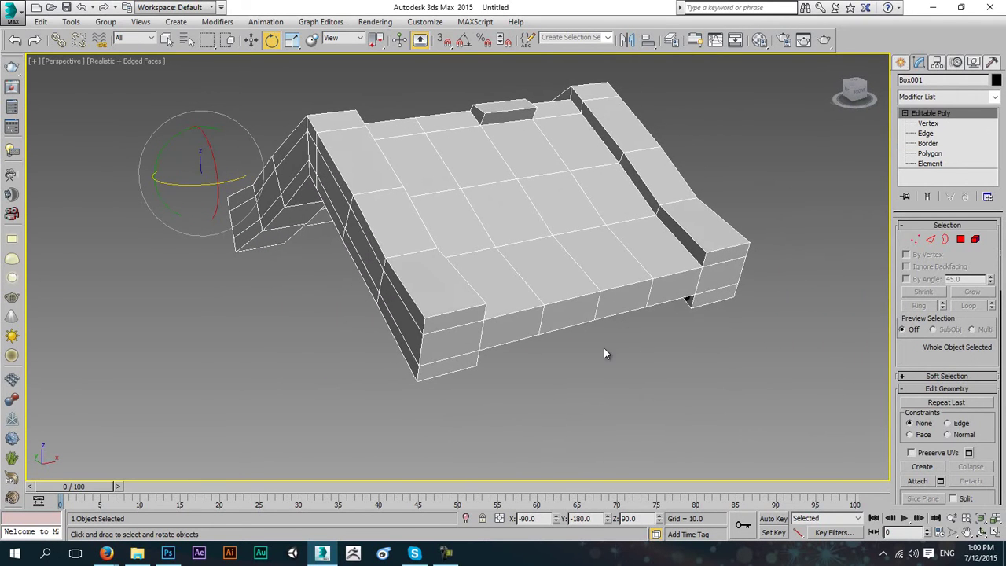
{"action": "key", "text": "4"}
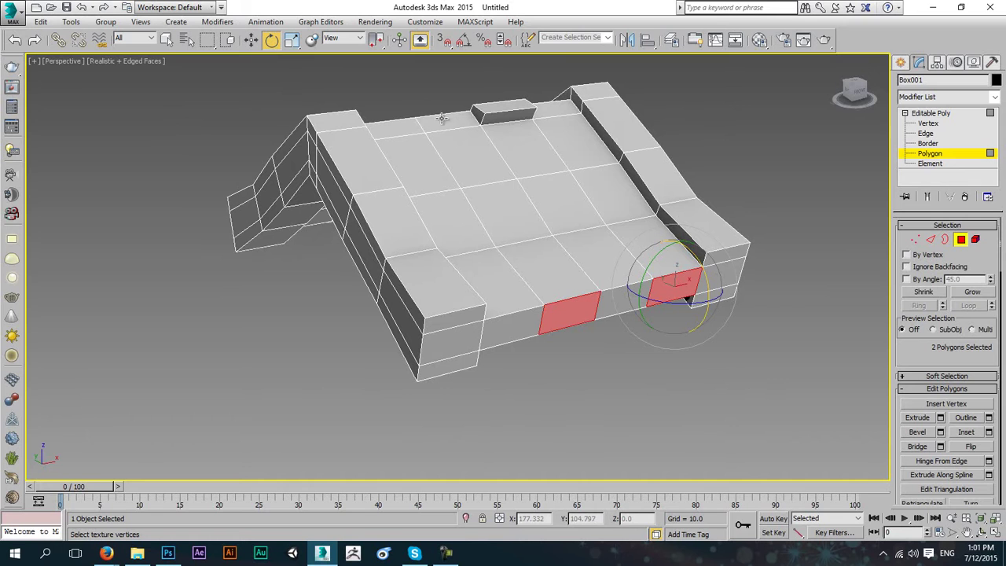
{"action": "middle_click_drag", "start_coordinate": [399, 108], "coordinate": [336, 208], "text": "alt"}
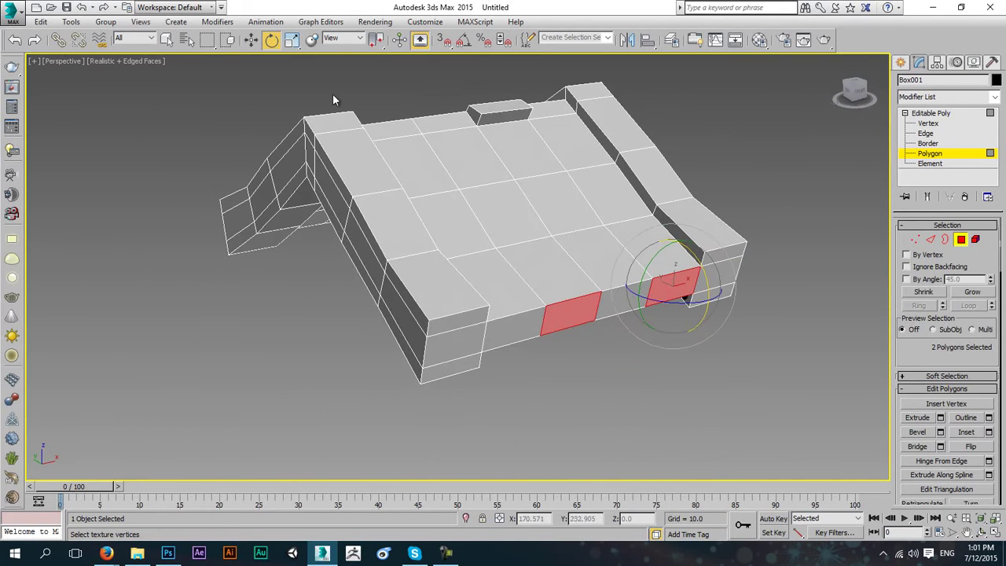
{"action": "left_click", "coordinate": [916, 417]}
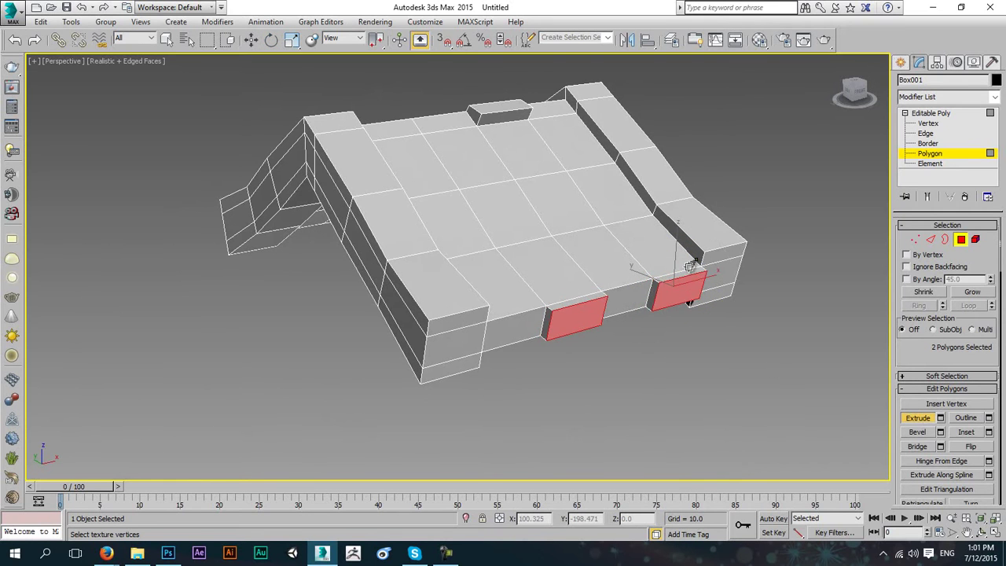
{"action": "middle_click_drag", "start_coordinate": [632, 284], "coordinate": [579, 278], "text": "alt"}
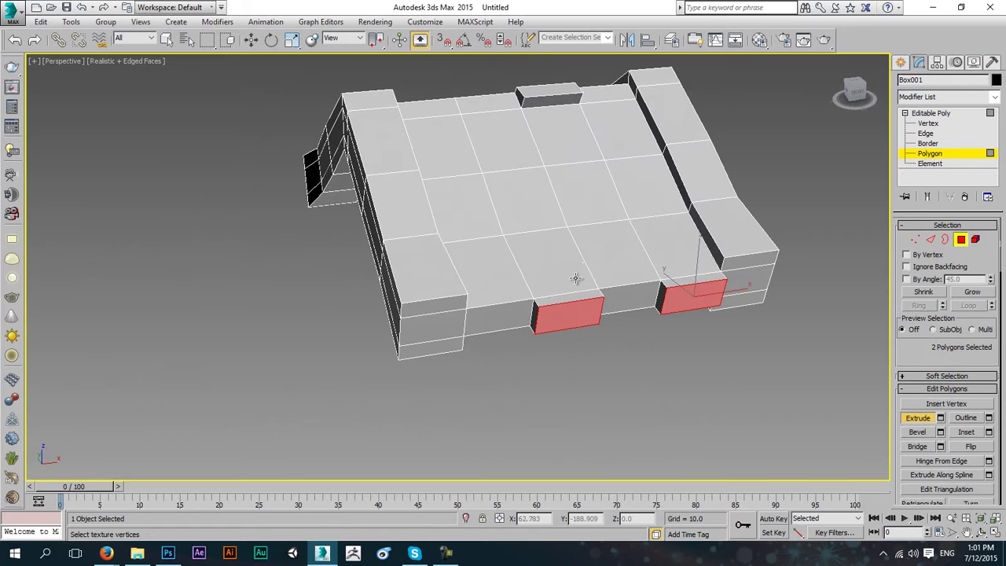
- Move the two outer corner vertices of the middle extruded plank, on the original beam's side, about 2.5 units inward along Y
{"action": "left_click", "coordinate": [250, 39]}
{"action": "left_click", "coordinate": [918, 239]}
{"action": "middle_click_drag", "start_coordinate": [652, 287], "coordinate": [674, 305], "text": "alt"}
{"action": "left_click", "coordinate": [606, 334]}
{"action": "left_click", "coordinate": [598, 357], "text": "ctrl"}
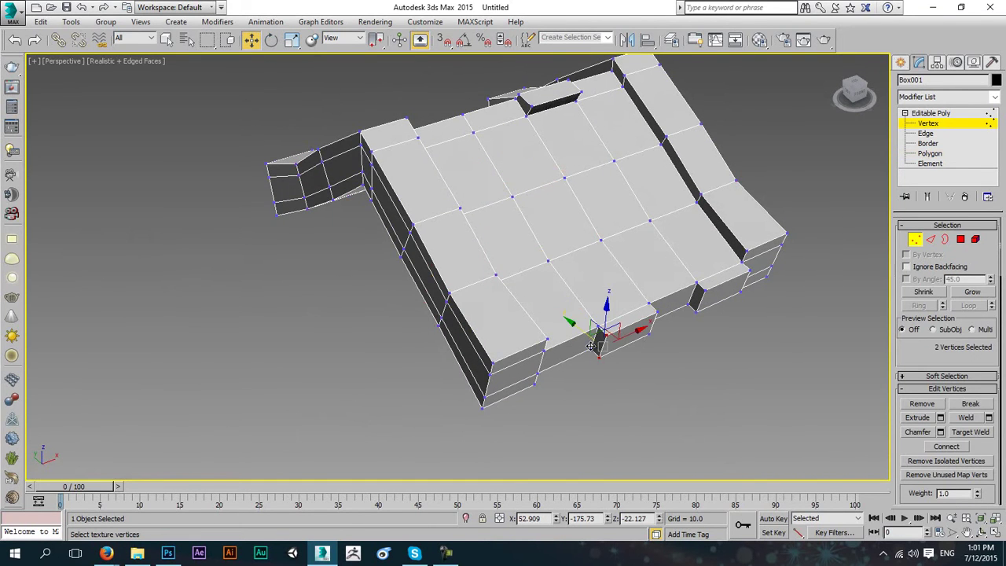
{"action": "left_click_drag", "start_coordinate": [576, 332], "coordinate": [571, 328]}
{"action": "middle_click_drag", "start_coordinate": [590, 330], "coordinate": [755, 339], "text": "alt"}
- Shift the upper and lower front edges of the extruded plank beside the mirrored beam to angle its end face, and clear the selection
{"action": "left_click", "coordinate": [931, 239]}
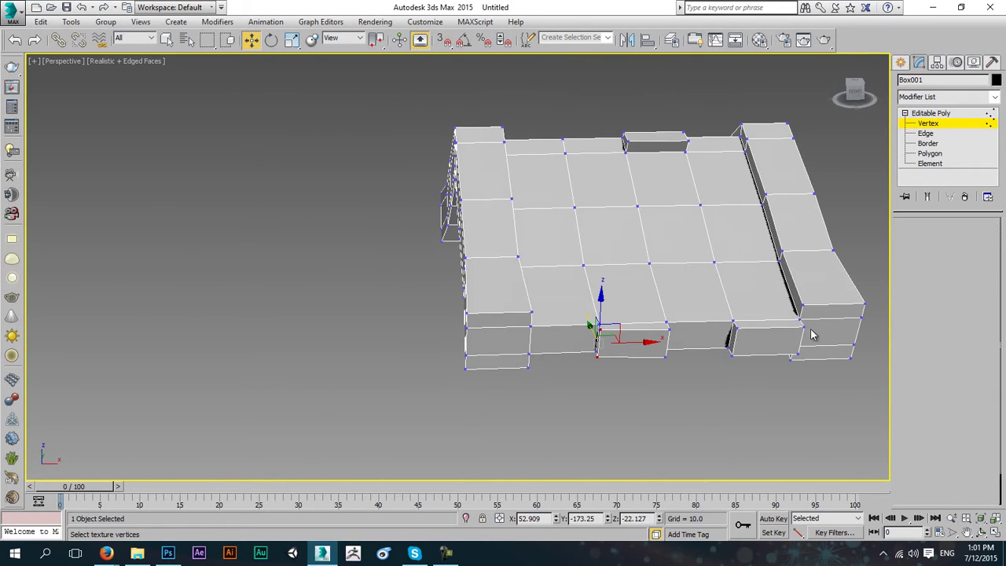
{"action": "left_click", "coordinate": [765, 328]}
{"action": "left_click_drag", "start_coordinate": [752, 311], "coordinate": [751, 308]}
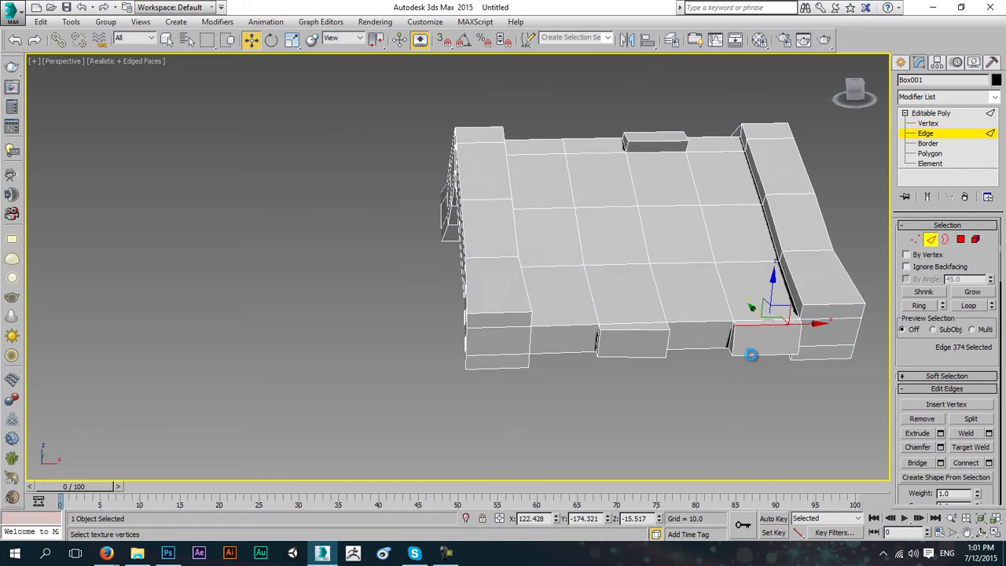
{"action": "left_click", "coordinate": [753, 357]}
{"action": "middle_click_drag", "start_coordinate": [753, 357], "coordinate": [792, 336], "text": "alt"}
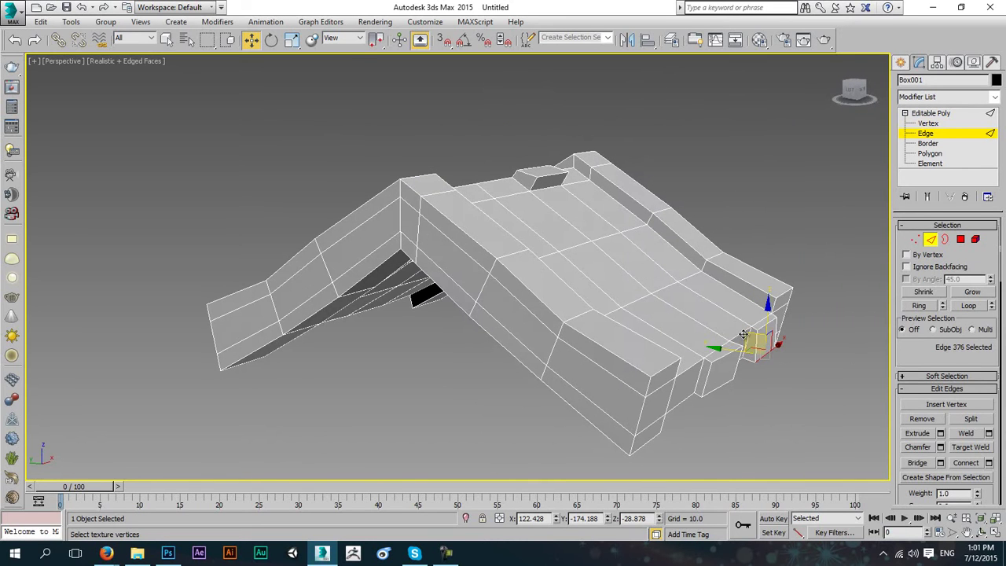
{"action": "left_click_drag", "start_coordinate": [745, 335], "coordinate": [753, 342]}
{"action": "left_click", "coordinate": [757, 396]}
{"action": "middle_click_drag", "start_coordinate": [757, 397], "coordinate": [666, 352], "text": "alt"}
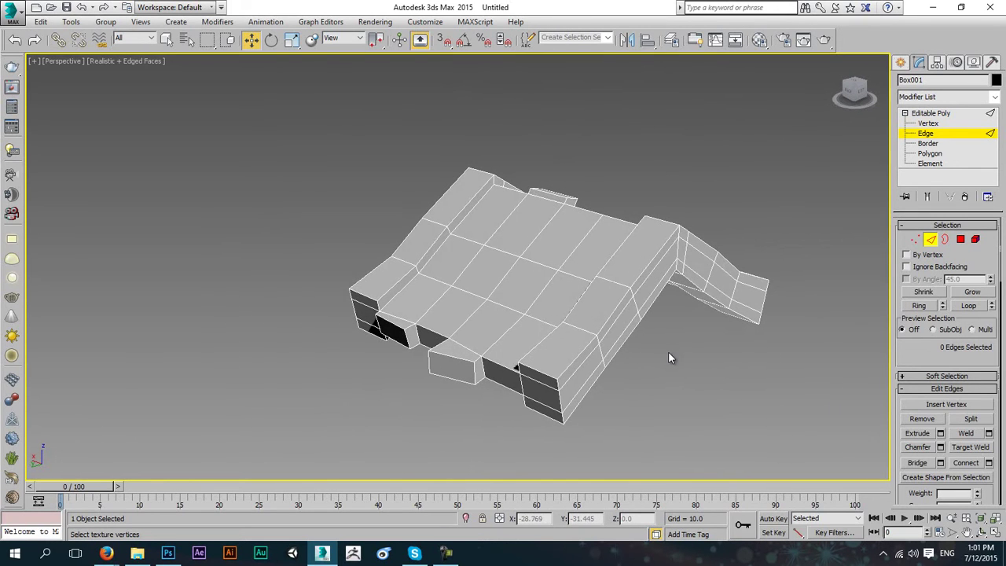
- Leave edge editing and create a surface-aligned square box about 22.7 by 22.7 and -18.3 high on the gable face near the eave
{"action": "left_click", "coordinate": [930, 227]}
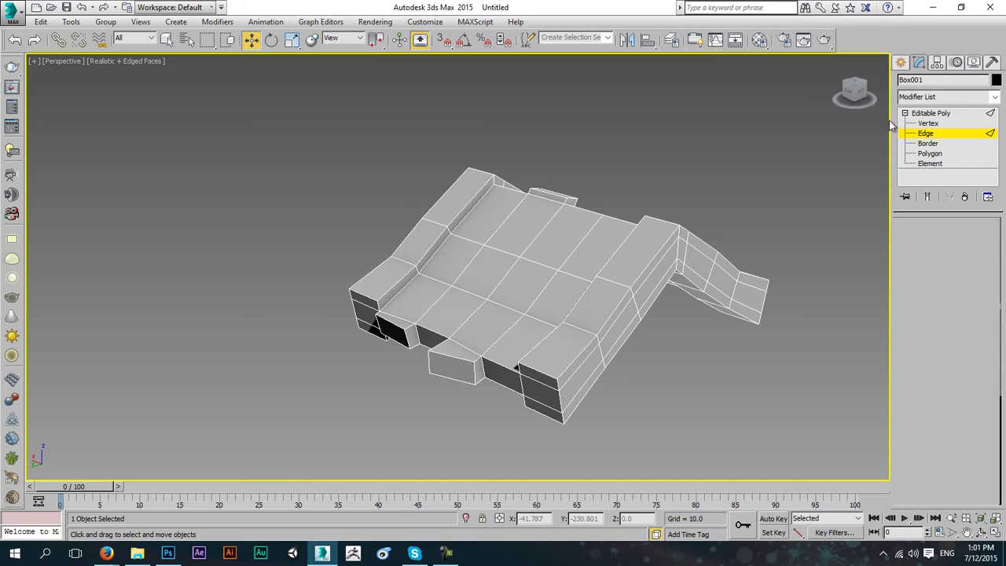
{"action": "left_click", "coordinate": [931, 113]}
{"action": "left_click", "coordinate": [900, 62]}
{"action": "left_click", "coordinate": [923, 142]}
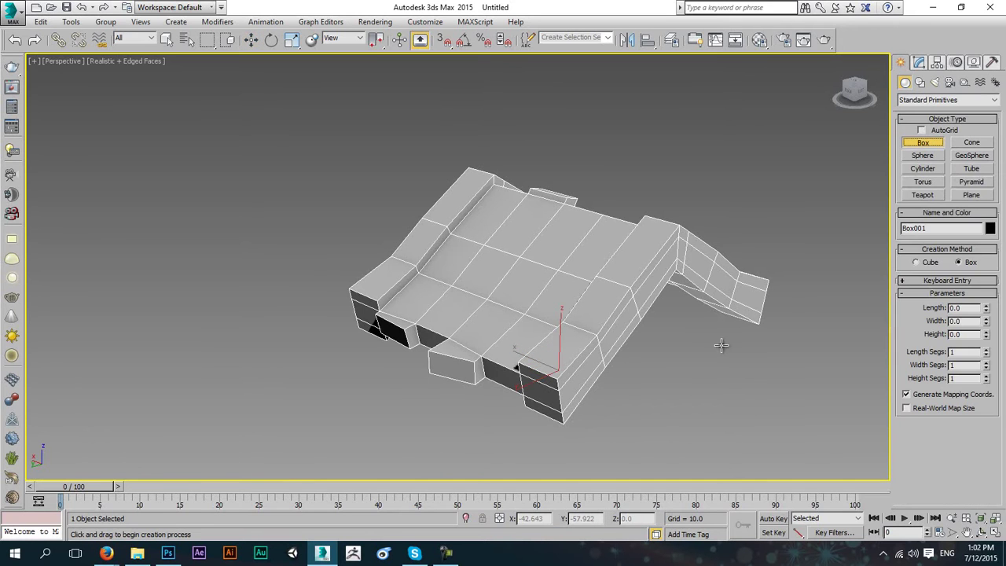
{"action": "left_click", "coordinate": [921, 129]}
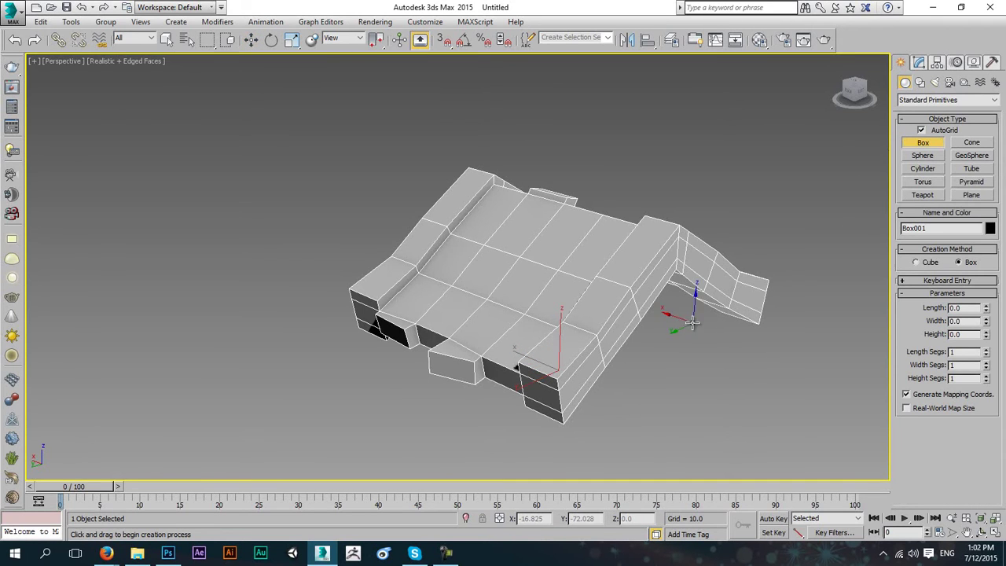
{"action": "middle_click_drag", "start_coordinate": [682, 310], "coordinate": [366, 338], "text": "alt"}
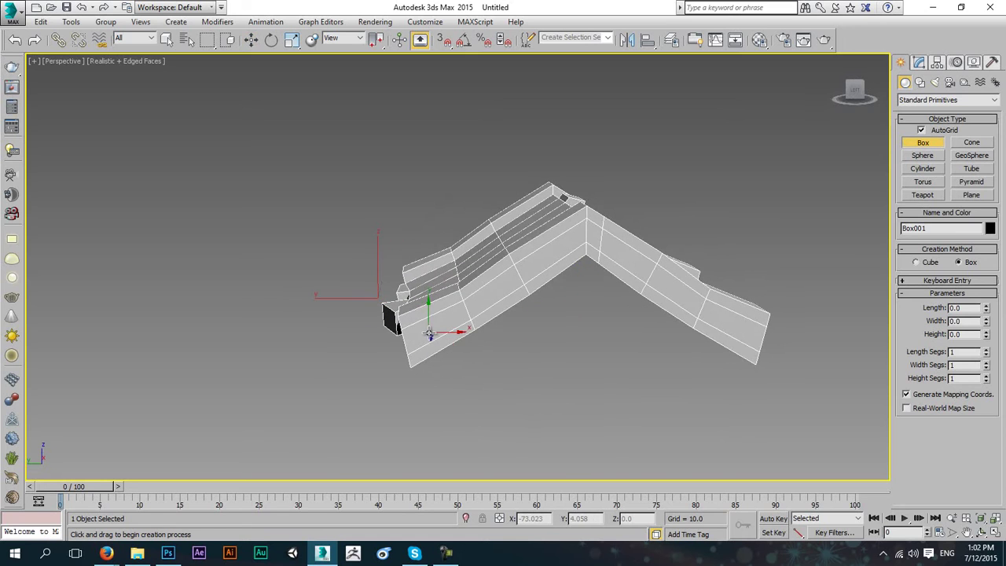
{"action": "left_click_drag", "start_coordinate": [409, 308], "coordinate": [454, 349], "text": "ctrl"}
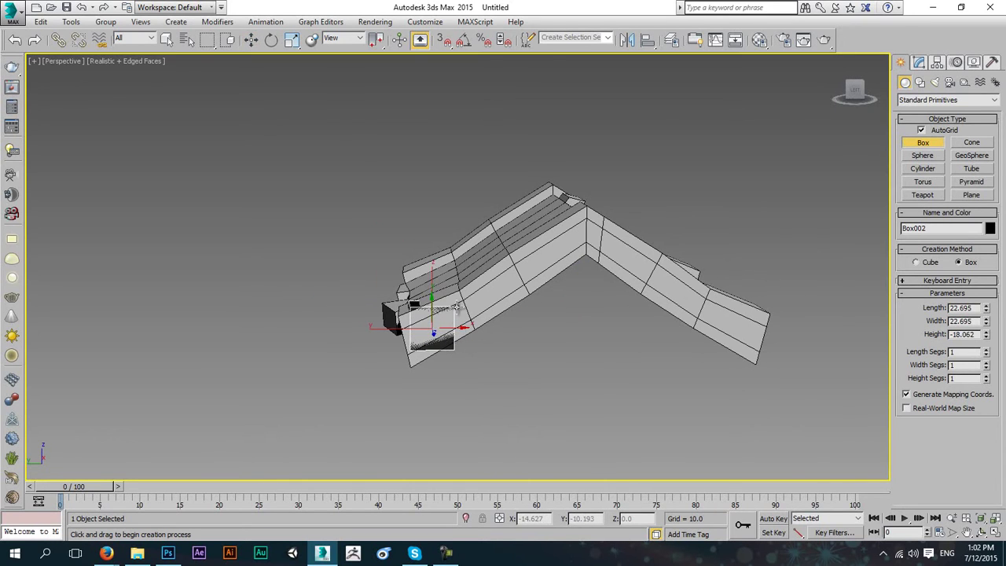
- Assign the 01 - Default material to the new box
{"action": "middle_click_drag", "start_coordinate": [456, 306], "coordinate": [428, 253], "text": "alt"}
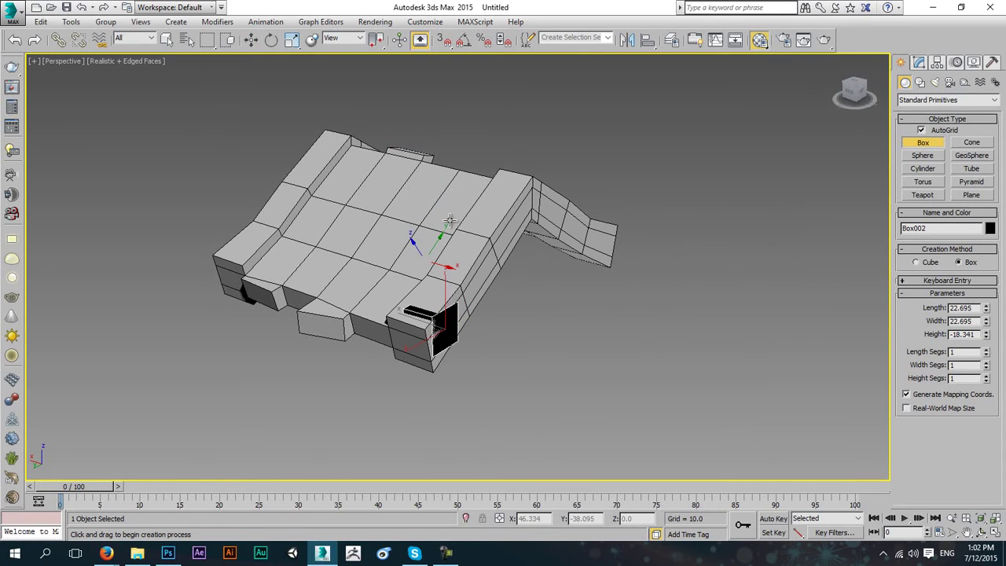
{"action": "key", "text": "m"}
{"action": "left_click", "coordinate": [702, 202]}
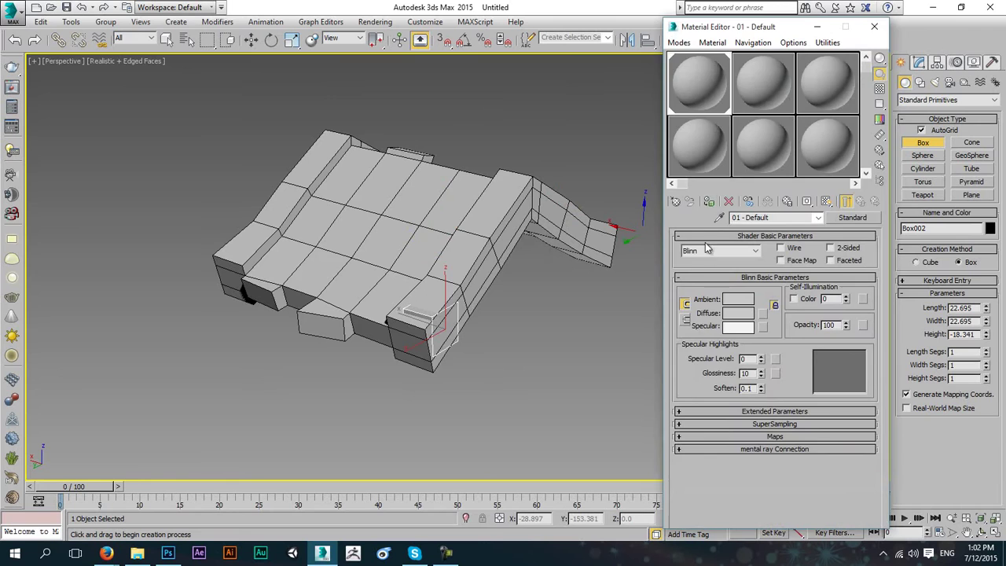
{"action": "key", "text": "m"}
- Move the box beneath the roof's eave corner, to about X 2.4, Y -8.3, Z -33.5
{"action": "left_click", "coordinate": [251, 39]}
{"action": "middle_click_drag", "start_coordinate": [420, 277], "coordinate": [407, 303], "text": "alt"}
{"action": "left_click_drag", "start_coordinate": [413, 305], "coordinate": [433, 344]}
{"action": "middle_click_drag", "start_coordinate": [436, 344], "coordinate": [519, 337], "text": "alt"}
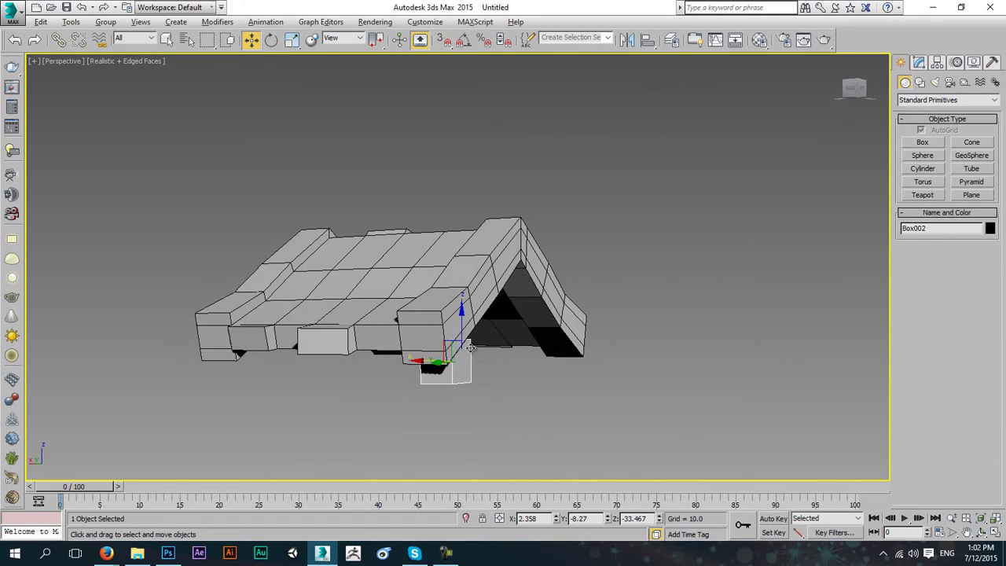
{"action": "middle_click_drag", "start_coordinate": [425, 366], "coordinate": [381, 339], "text": "alt"}
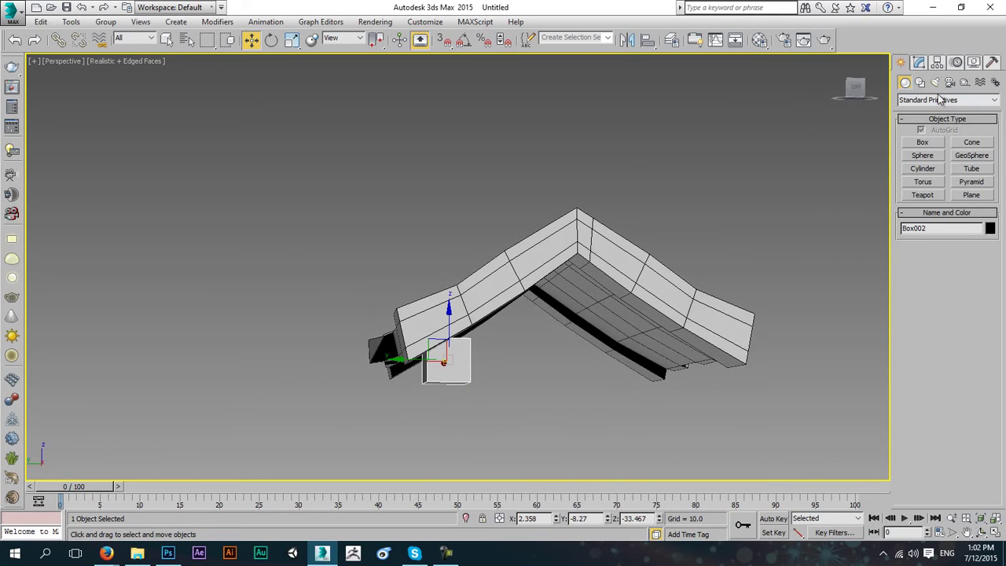
- Set the box's height to about -22.4 with three height segments and convert it to an editable poly
{"action": "left_click", "coordinate": [920, 65]}
{"action": "middle_click_drag", "start_coordinate": [459, 325], "coordinate": [508, 306], "text": "alt"}
{"action": "scroll", "coordinate": [389, 343], "scroll_direction": "up", "scroll_amount": 5}
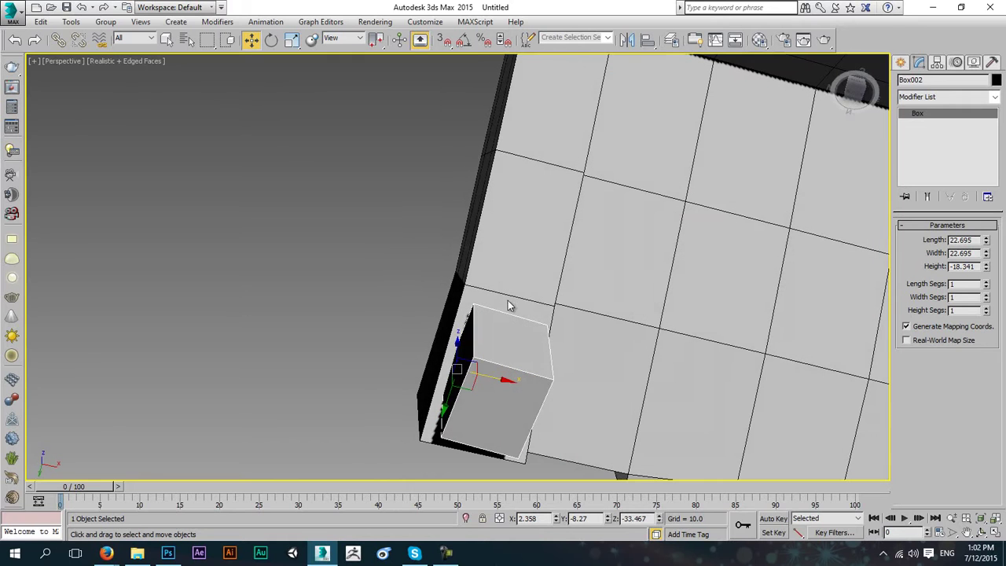
{"action": "left_click_drag", "start_coordinate": [987, 269], "coordinate": [993, 279]}
{"action": "middle_click_drag", "start_coordinate": [814, 285], "coordinate": [798, 325], "text": "alt"}
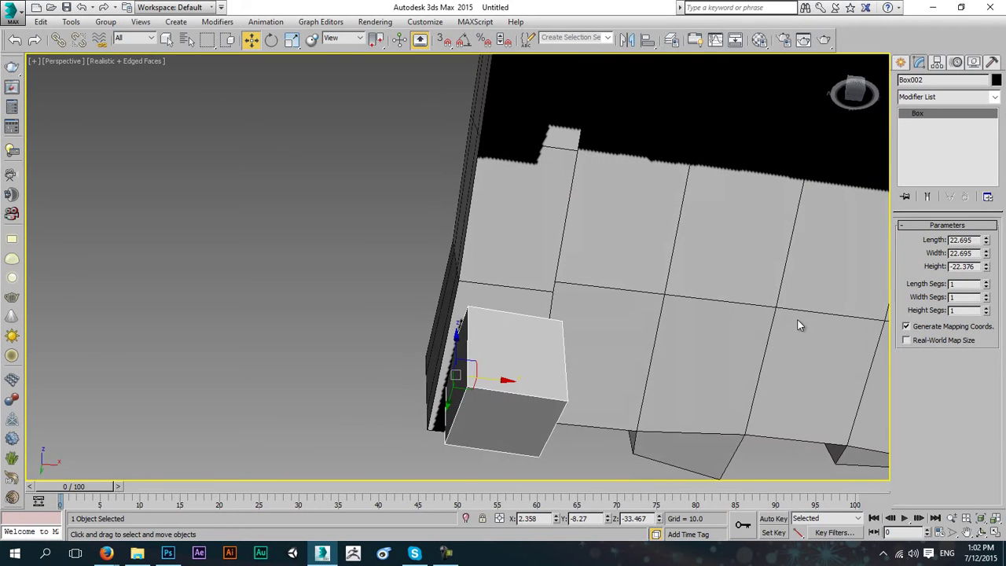
{"action": "left_click", "coordinate": [987, 308]}
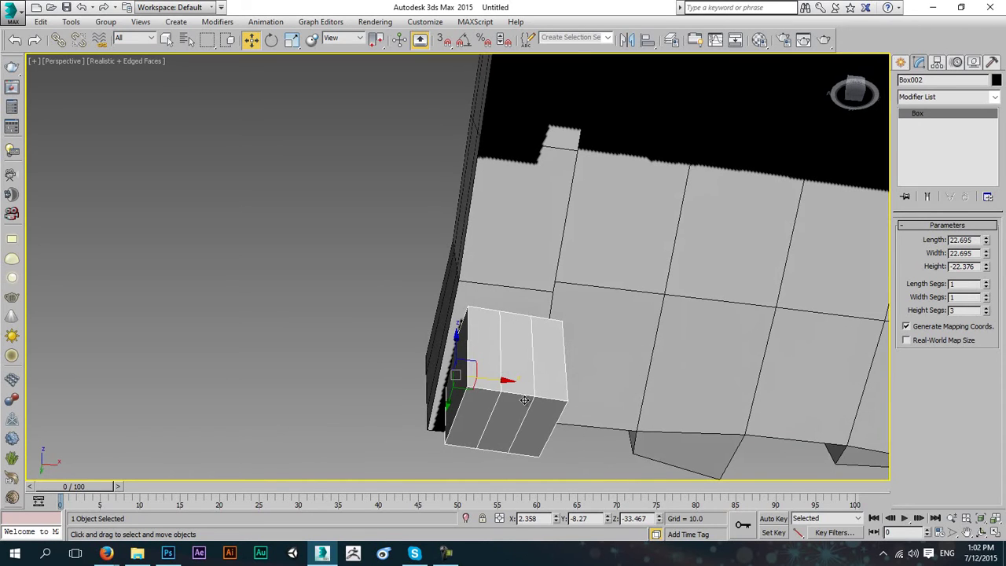
{"action": "right_click", "coordinate": [607, 334]}
{"action": "mouse_move", "coordinate": [635, 460]}
{"action": "left_click", "coordinate": [795, 473]}
- Bevel the middle polygon on the box's inward side outward into a tapered section extending beneath the roof
{"action": "left_click", "coordinate": [961, 239]}
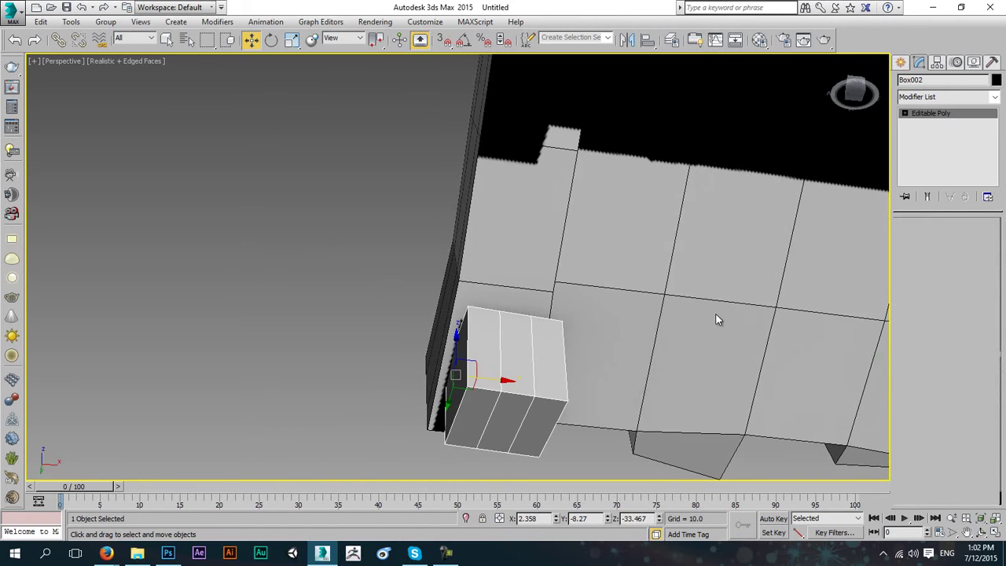
{"action": "left_click", "coordinate": [516, 345]}
{"action": "middle_click_drag", "start_coordinate": [490, 346], "coordinate": [551, 350], "text": "alt"}
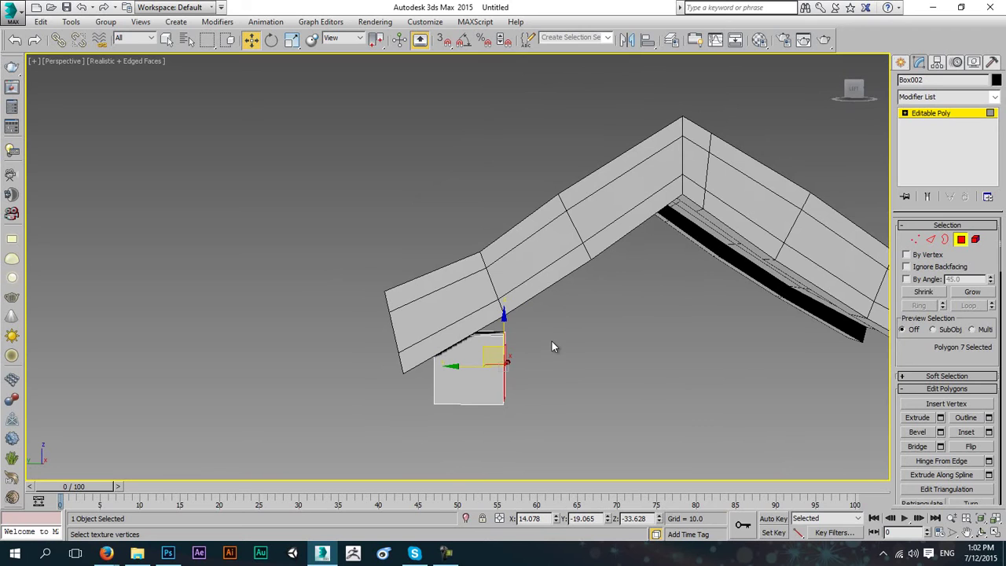
{"action": "middle_click_drag", "start_coordinate": [664, 350], "coordinate": [392, 294], "text": "alt"}
{"action": "left_click", "coordinate": [916, 432]}
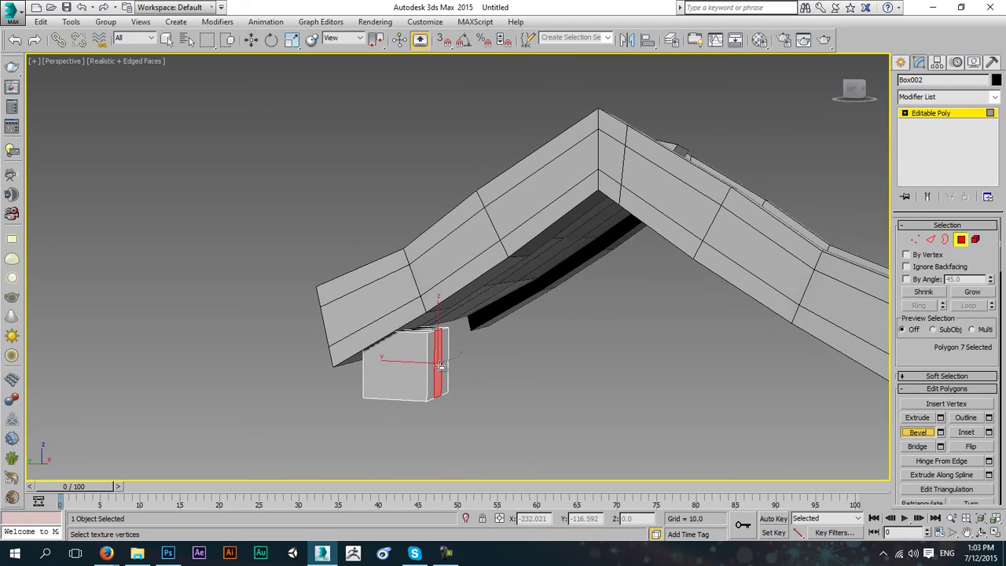
{"action": "key", "text": "alt+w"}
{"action": "middle_click_drag", "start_coordinate": [312, 366], "coordinate": [265, 264]}
{"action": "scroll", "coordinate": [227, 341], "scroll_direction": "up", "scroll_amount": 2}
{"action": "middle_click_drag", "start_coordinate": [227, 341], "coordinate": [200, 399]}
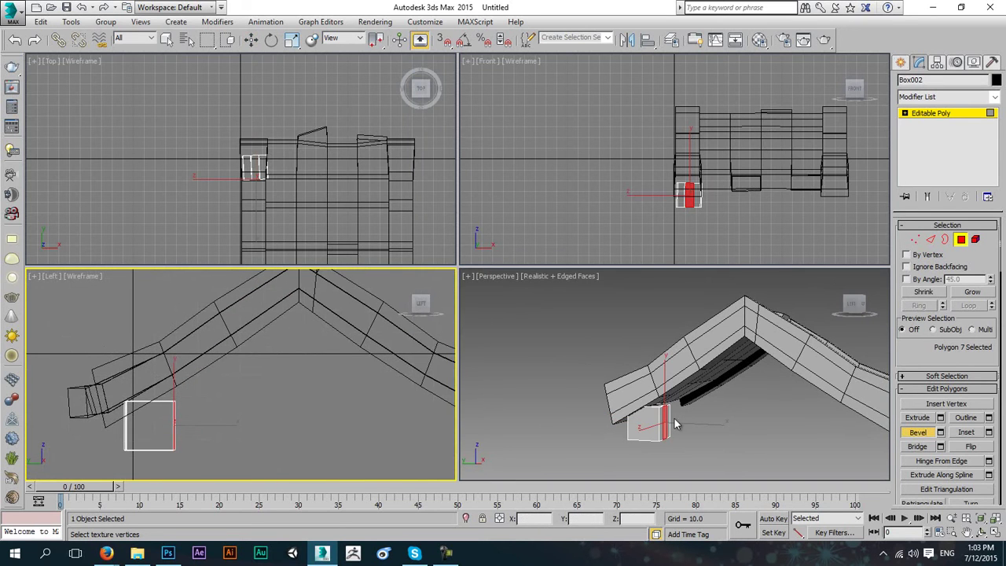
{"action": "middle_click_drag", "start_coordinate": [701, 427], "coordinate": [594, 410], "text": "alt"}
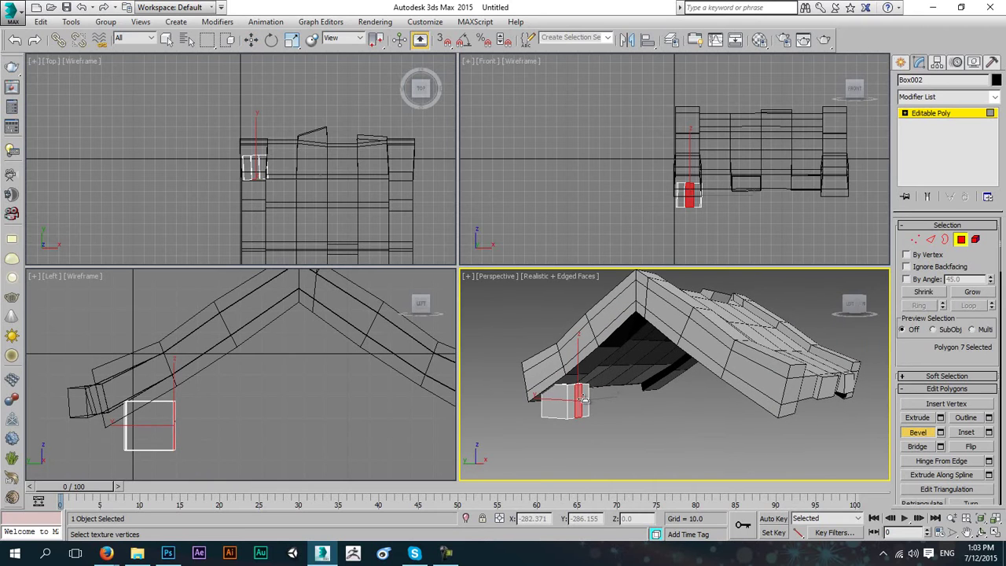
{"action": "left_click_drag", "start_coordinate": [581, 399], "coordinate": [629, 341]}
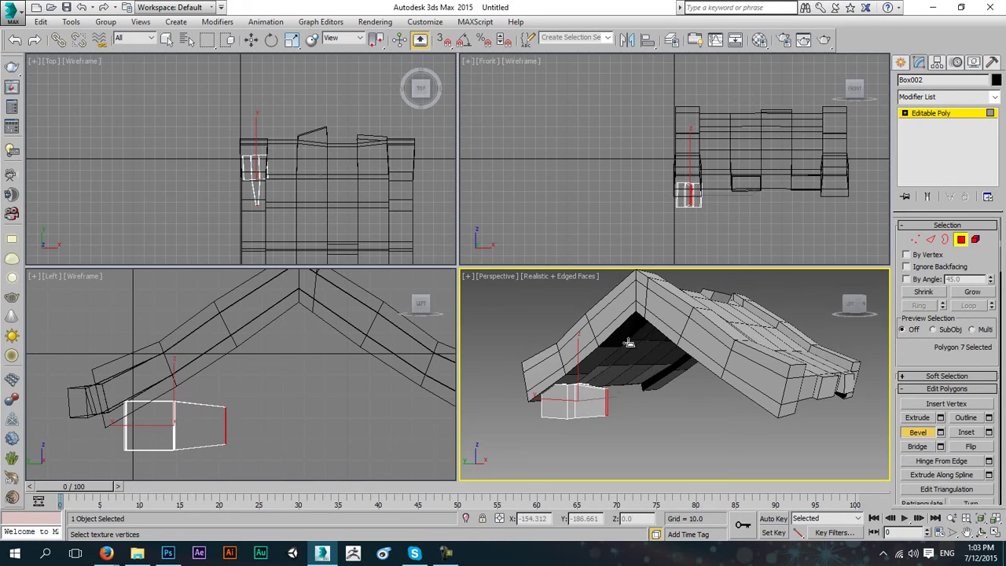
{"action": "left_click", "coordinate": [629, 344]}
- Try a second tapering bevel on the end polygon to lengthen the narrowed section farther under the roof
{"action": "left_click_drag", "start_coordinate": [608, 403], "coordinate": [652, 317]}
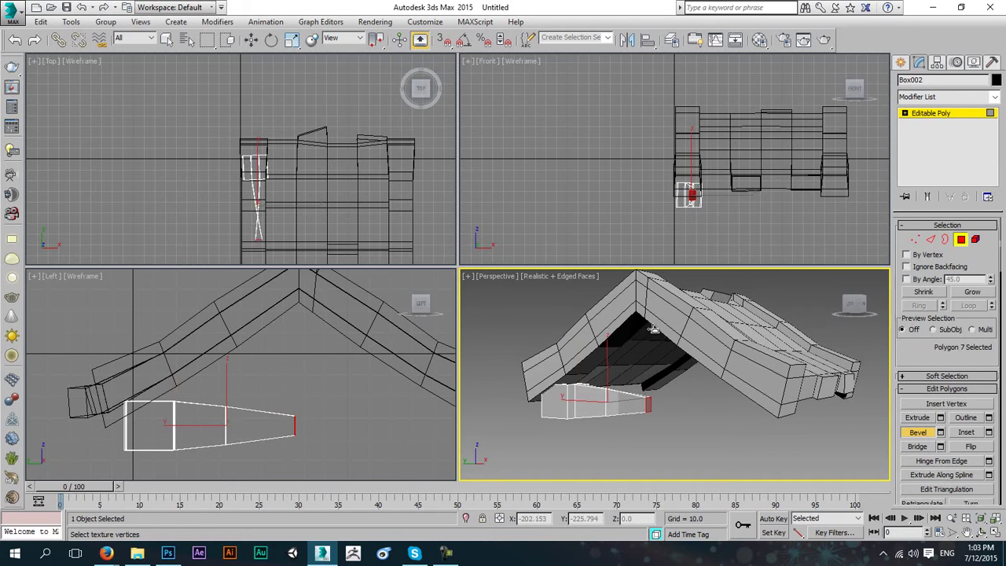
{"action": "left_click", "coordinate": [652, 328]}
{"action": "key", "text": "w"}
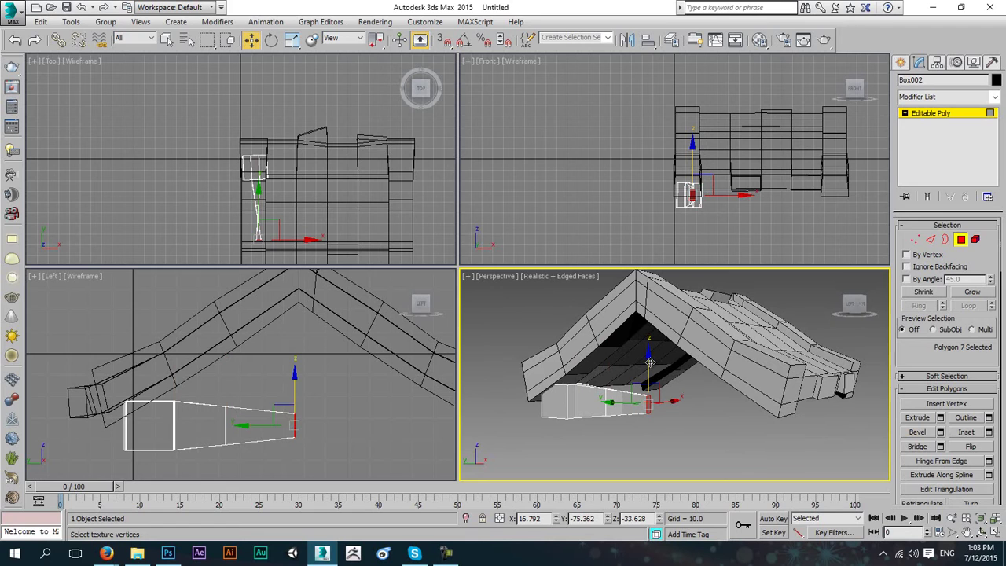
{"action": "left_click_drag", "start_coordinate": [649, 362], "coordinate": [652, 373]}
- Scale the four vertices between the two beveled sections slightly inward along Z and leave vertex editing
{"action": "left_click", "coordinate": [915, 240]}
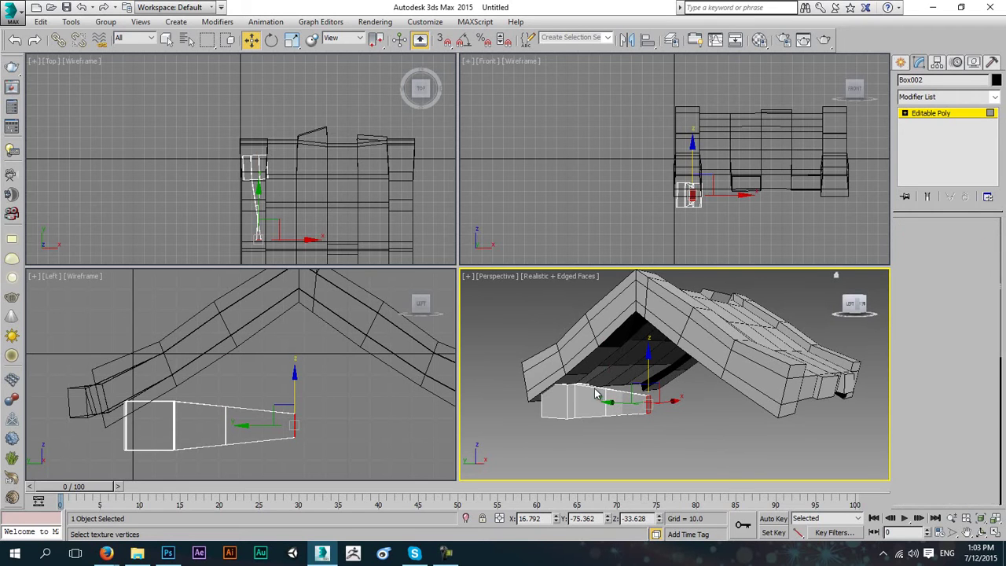
{"action": "middle_click_drag", "start_coordinate": [609, 404], "coordinate": [643, 403], "text": "alt"}
{"action": "left_click_drag", "start_coordinate": [620, 368], "coordinate": [588, 434]}
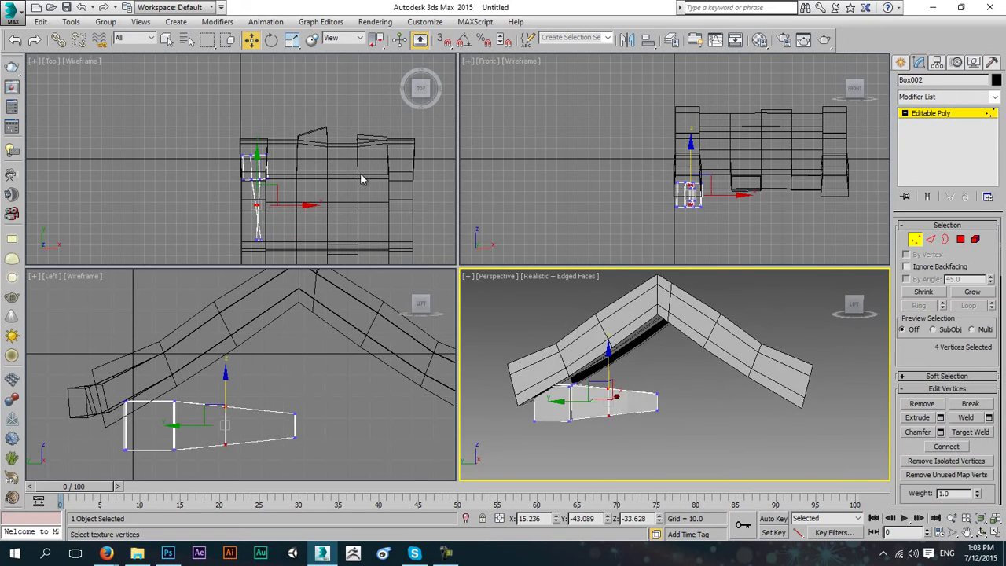
{"action": "left_click", "coordinate": [297, 43]}
{"action": "right_click", "coordinate": [301, 415]}
{"action": "middle_click_drag", "start_coordinate": [604, 404], "coordinate": [609, 405], "text": "alt"}
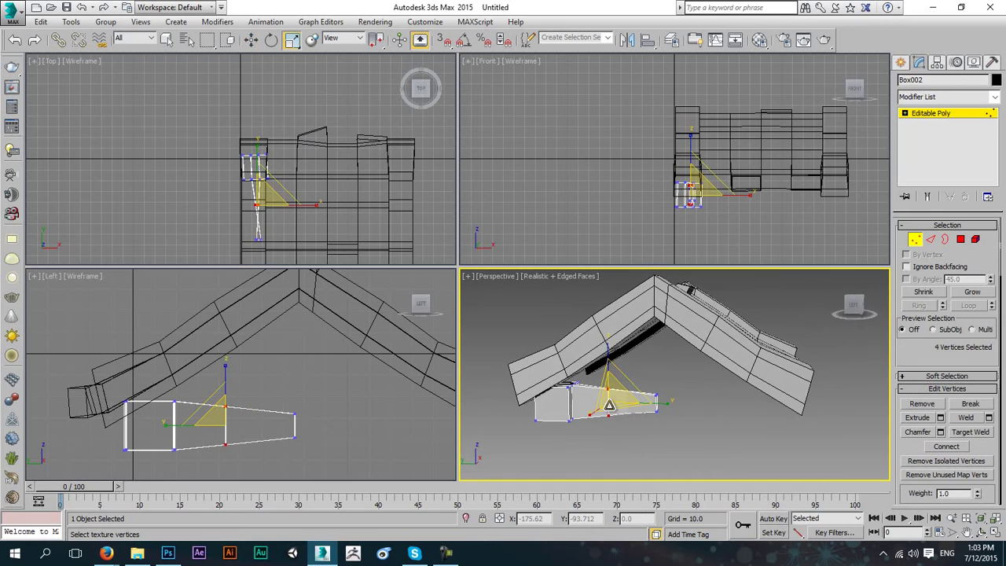
{"action": "left_click_drag", "start_coordinate": [610, 394], "coordinate": [610, 355]}
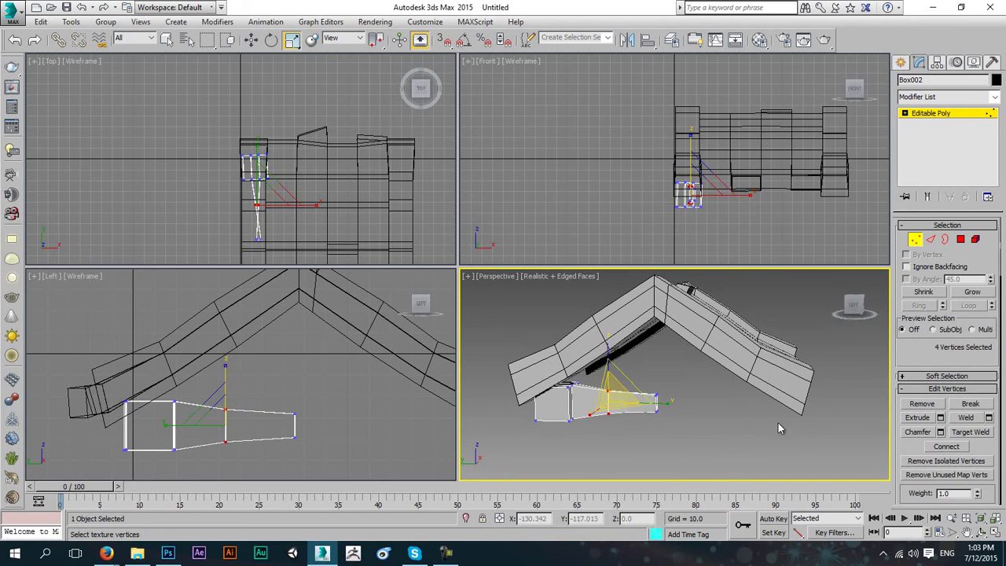
{"action": "left_click", "coordinate": [617, 389]}
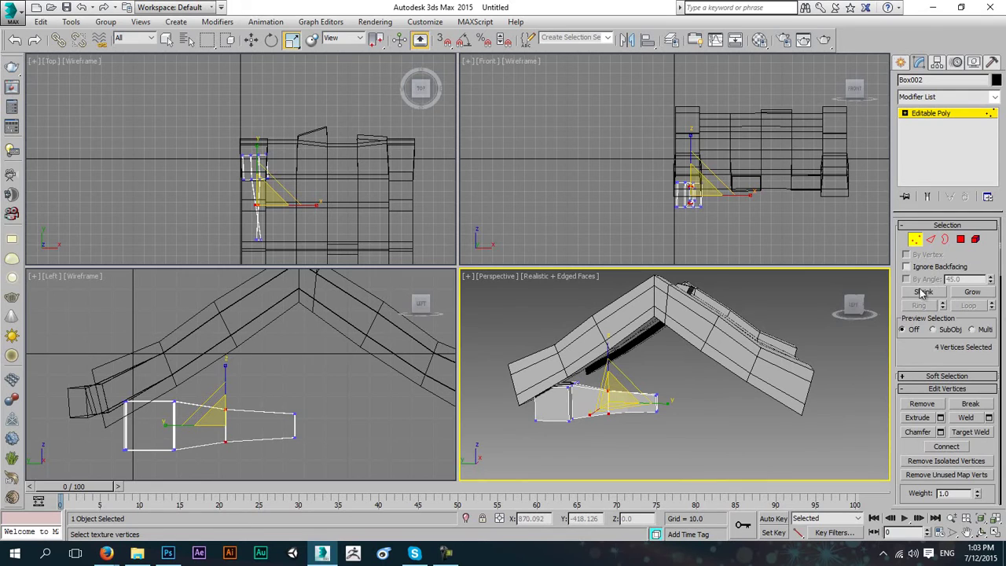
{"action": "left_click", "coordinate": [916, 239]}
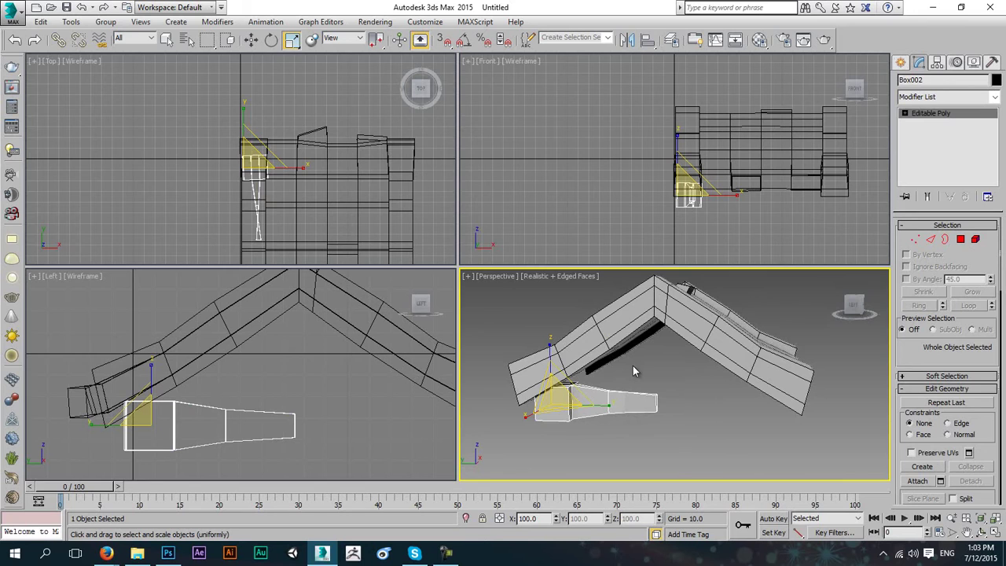
- Inspect the tapered beam from above and undo the vertex scaling and the second bevel
{"action": "middle_click_drag", "start_coordinate": [335, 184], "coordinate": [364, 145]}
{"action": "scroll", "coordinate": [321, 167], "scroll_direction": "up", "scroll_amount": 5}
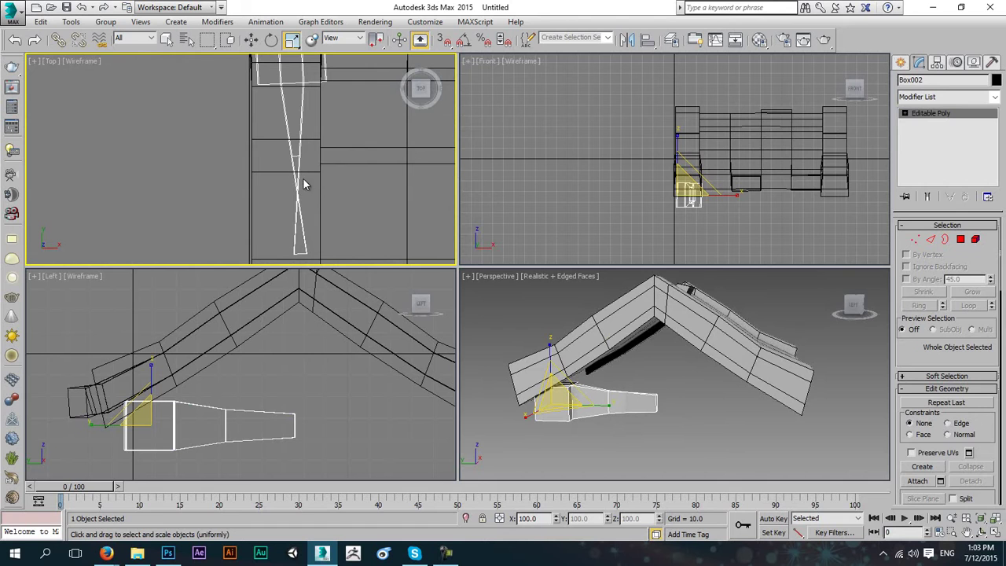
{"action": "middle_click_drag", "start_coordinate": [665, 393], "coordinate": [622, 387], "text": "alt"}
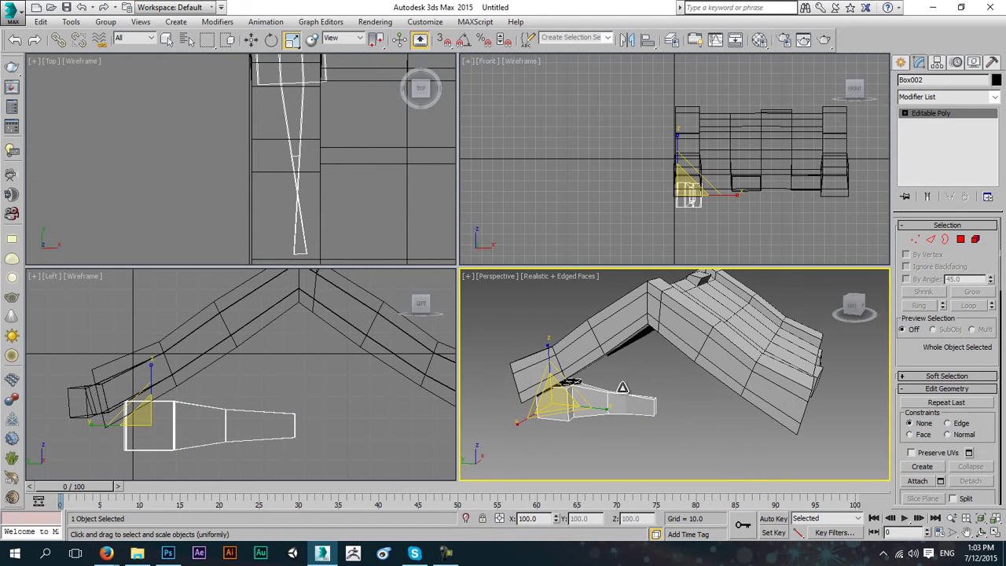
{"action": "middle_click_drag", "start_coordinate": [350, 196], "coordinate": [312, 169]}
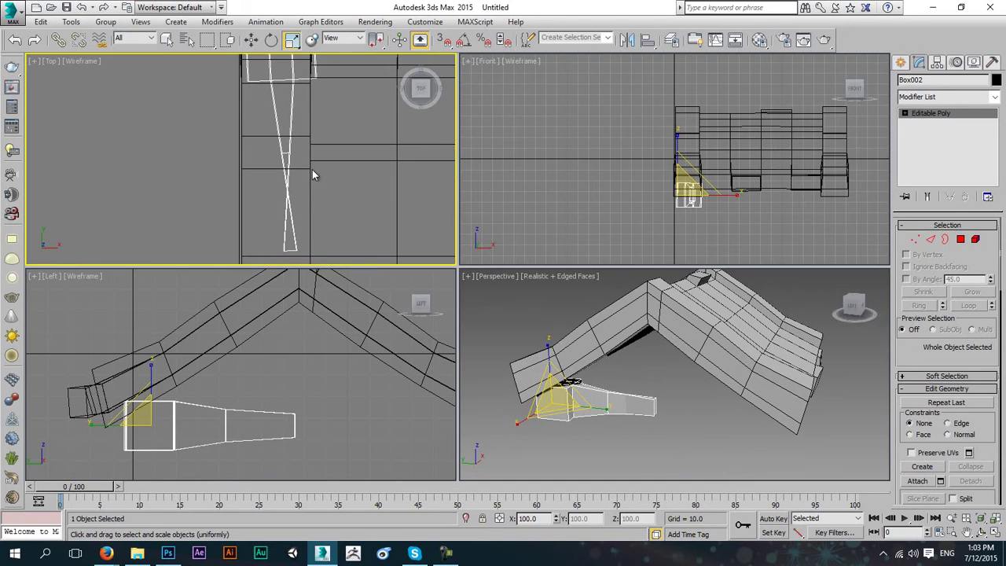
{"action": "middle_click_drag", "start_coordinate": [600, 375], "coordinate": [585, 383]}
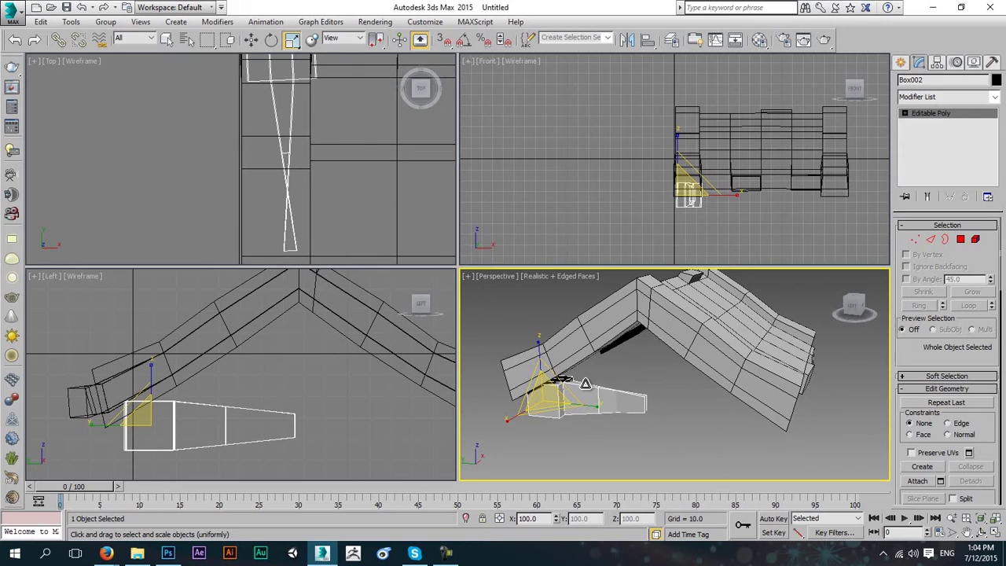
{"action": "key", "text": "ctrl+z"}
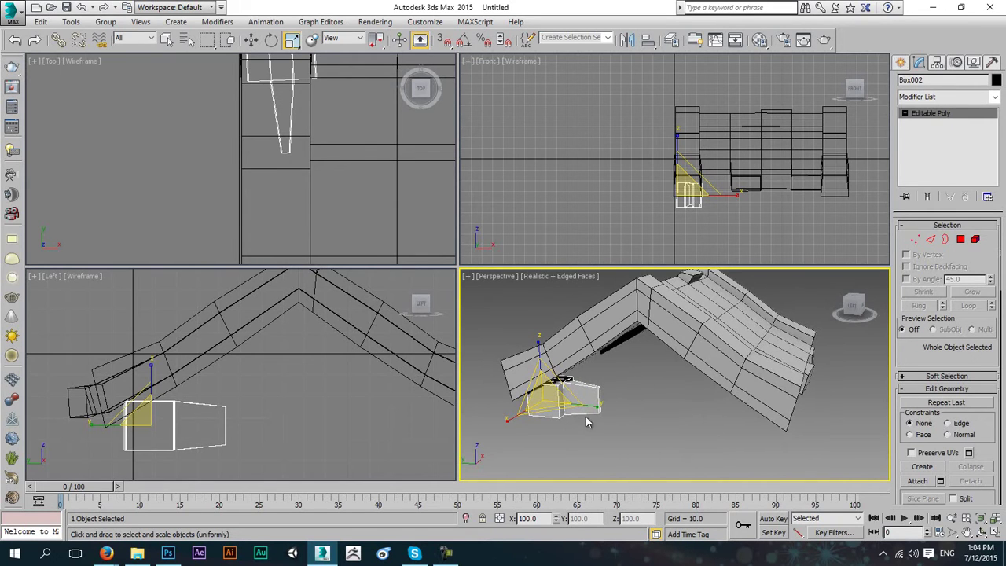
- Extrude the end polygon of the first tapered section and move it along the beam to about Y -75.4
{"action": "left_click", "coordinate": [961, 240]}
{"action": "key", "text": "4"}
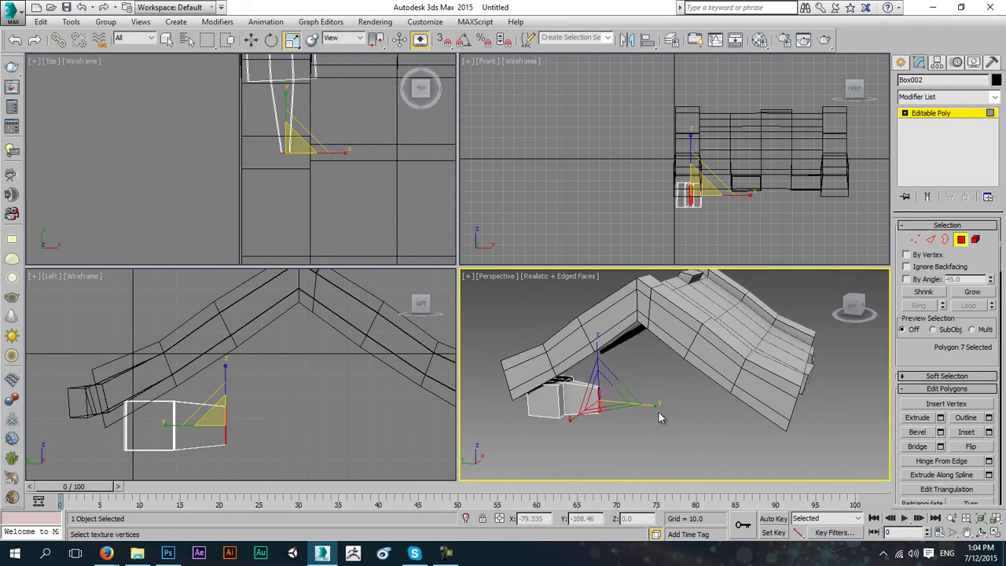
{"action": "left_click", "coordinate": [941, 421]}
{"action": "left_click", "coordinate": [776, 434]}
{"action": "right_click", "coordinate": [309, 390]}
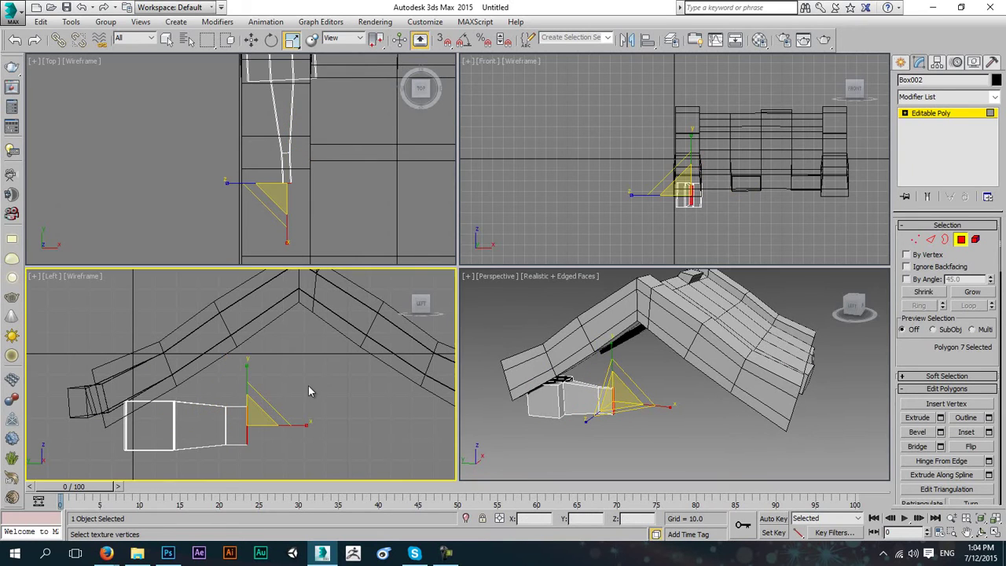
{"action": "left_click", "coordinate": [250, 40]}
{"action": "left_click_drag", "start_coordinate": [267, 407], "coordinate": [334, 424]}
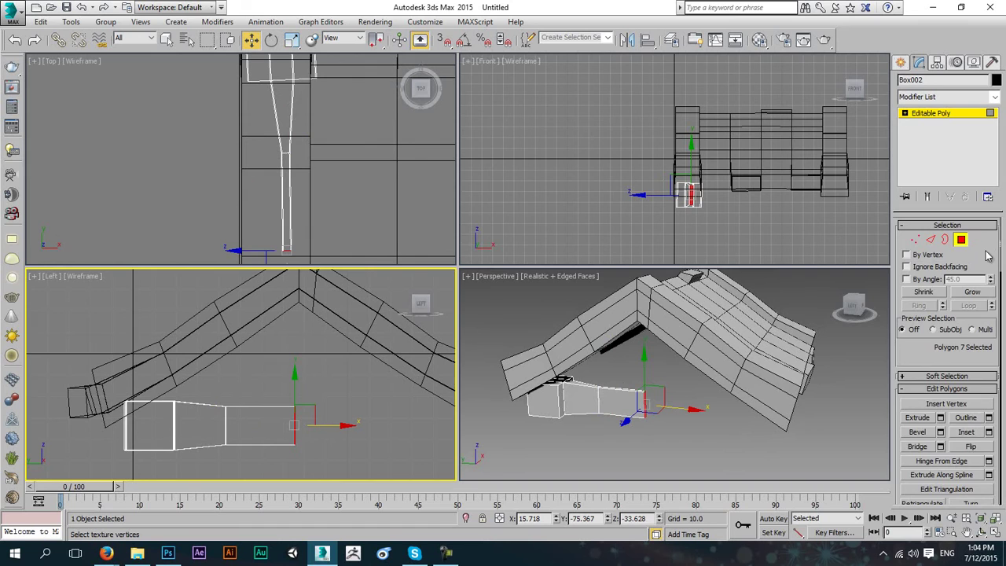
- Scale the beam's end vertices to 70% and the four vertices between its two sections to 87% along Z
{"action": "left_click", "coordinate": [913, 239]}
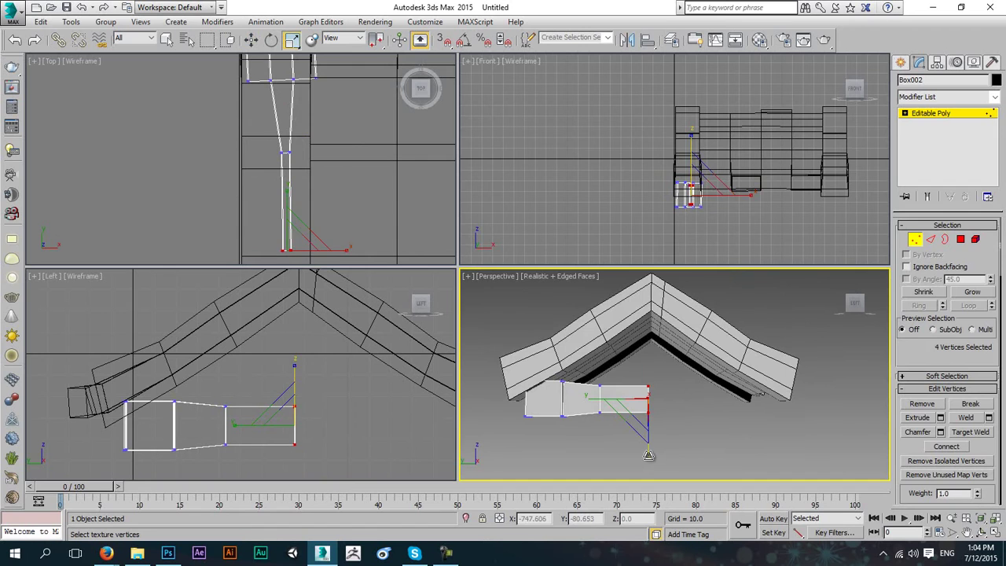
{"action": "left_click_drag", "start_coordinate": [650, 450], "coordinate": [659, 437]}
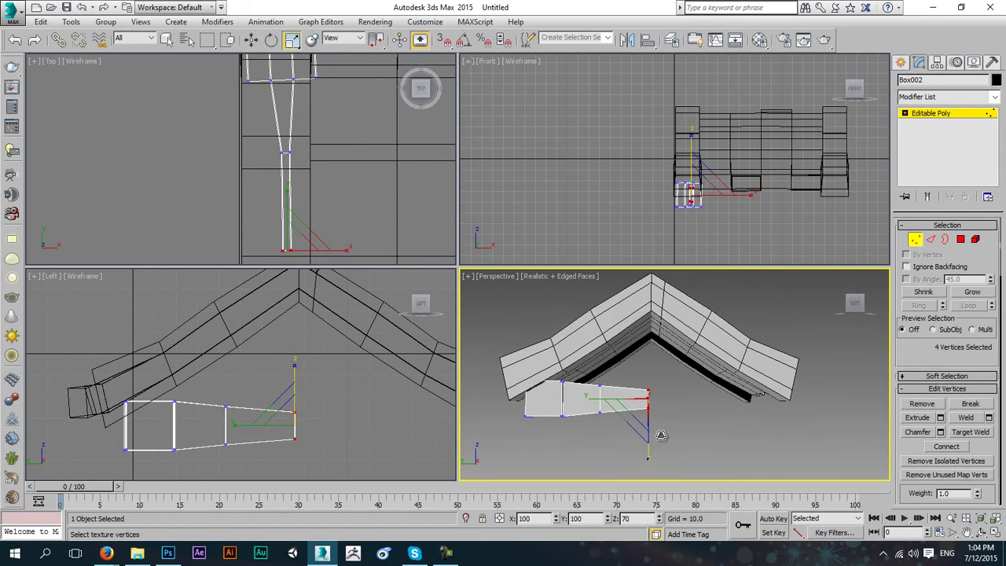
{"action": "left_click_drag", "start_coordinate": [619, 378], "coordinate": [595, 444]}
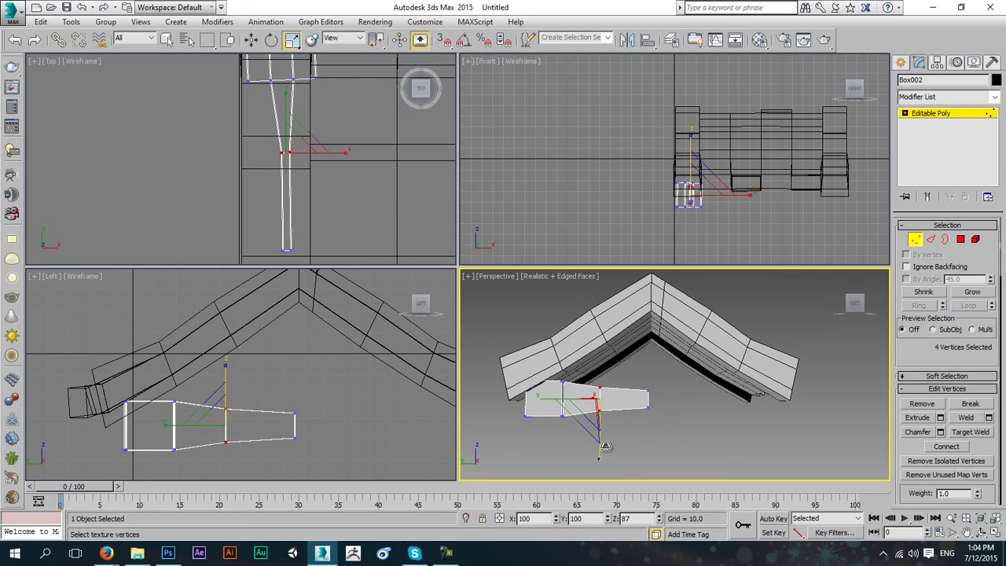
- Move the four vertices between the tapered sections along the beam to about Y -47.8
{"action": "left_click", "coordinate": [251, 43]}
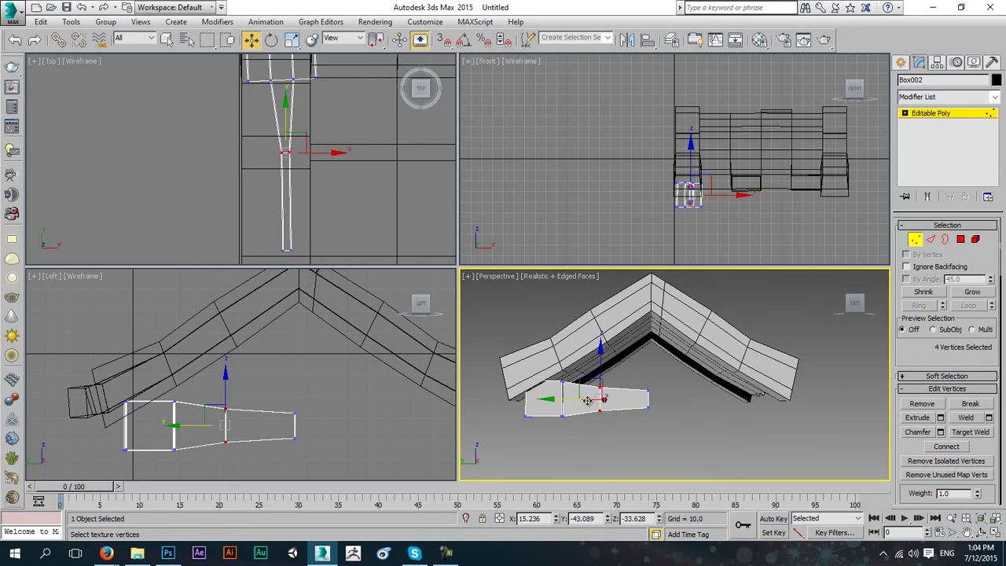
{"action": "left_click_drag", "start_coordinate": [557, 398], "coordinate": [564, 397]}
{"action": "scroll", "coordinate": [328, 181], "scroll_direction": "up", "scroll_amount": 4}
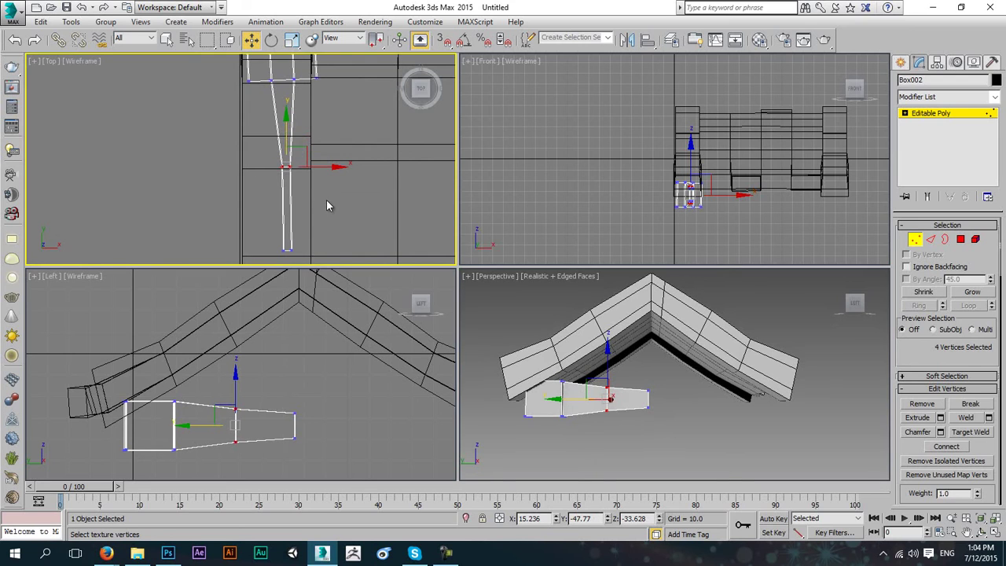
- Leave vertex editing and rotate the whole beam slightly in the top view to line it up with the roof's edge
{"action": "key", "text": "alt+w"}
{"action": "scroll", "coordinate": [342, 162], "scroll_direction": "down", "scroll_amount": 4}
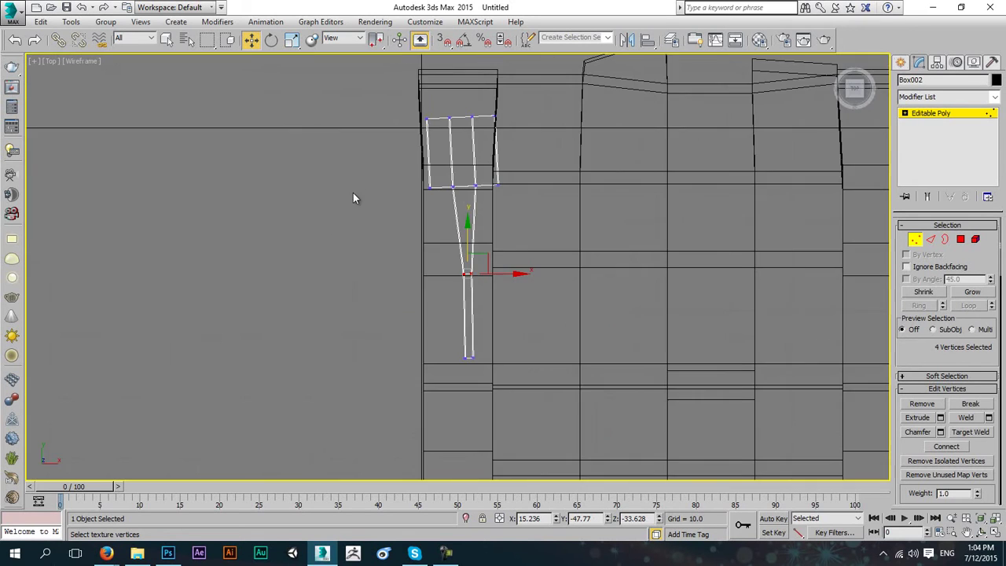
{"action": "left_click", "coordinate": [914, 240]}
{"action": "left_click", "coordinate": [265, 41]}
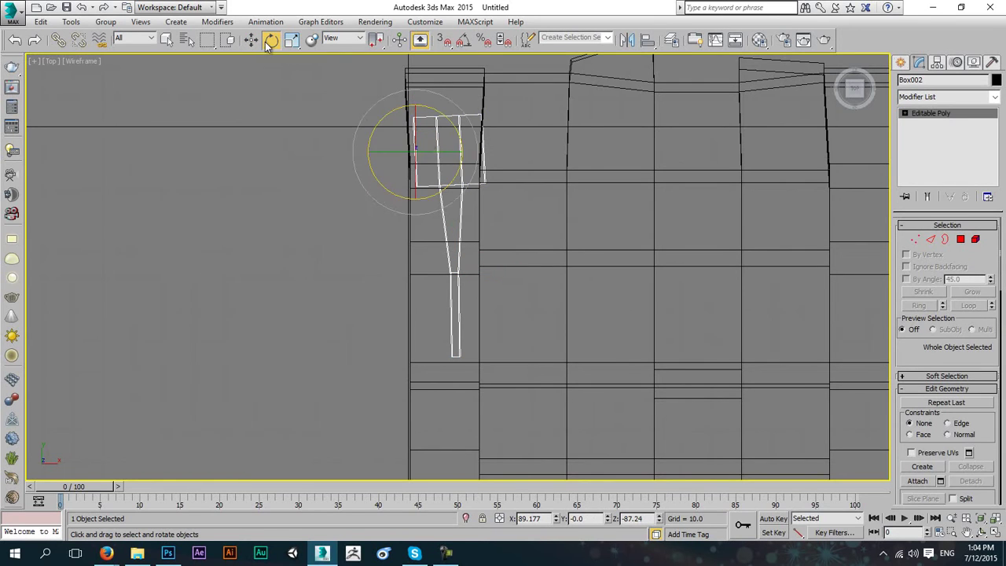
{"action": "left_click_drag", "start_coordinate": [445, 183], "coordinate": [444, 185]}
- Reposition the middle and end vertices in the top view to widen and straighten the beam's narrow arm, and leave vertex editing
{"action": "left_click", "coordinate": [914, 239]}
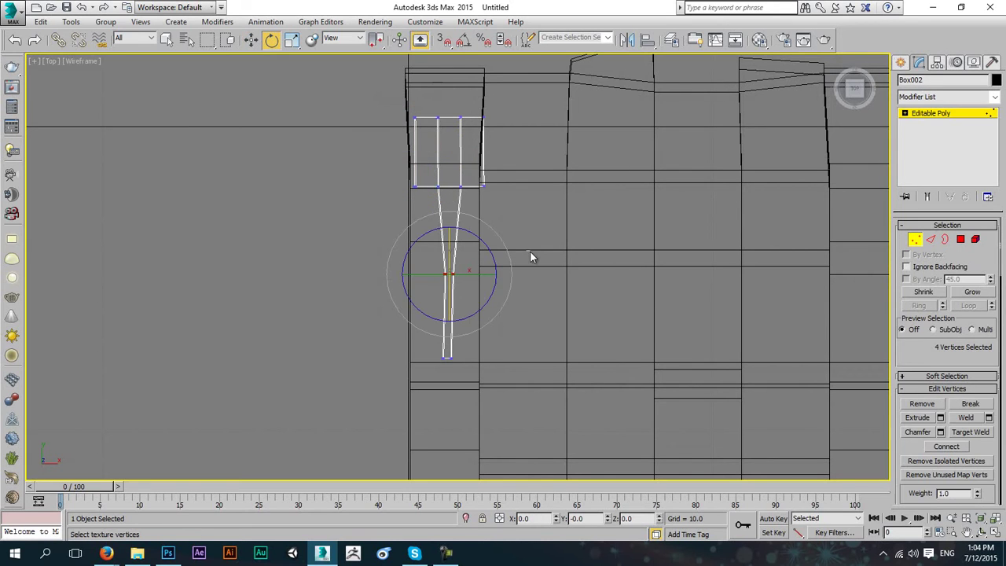
{"action": "left_click", "coordinate": [251, 39]}
{"action": "scroll", "coordinate": [376, 219], "scroll_direction": "up", "scroll_amount": 3}
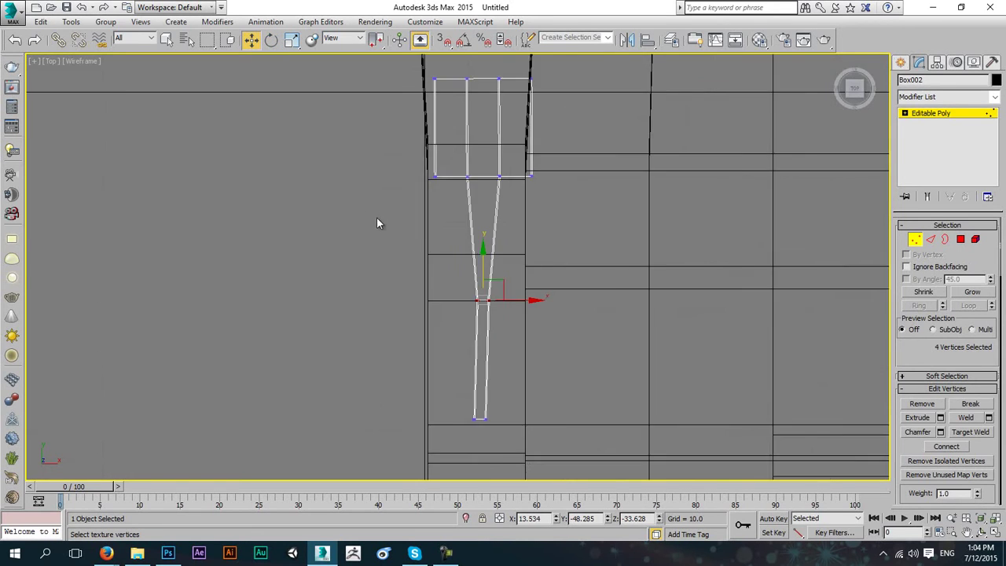
{"action": "left_click_drag", "start_coordinate": [447, 294], "coordinate": [474, 272]}
{"action": "left_click_drag", "start_coordinate": [441, 404], "coordinate": [487, 389]}
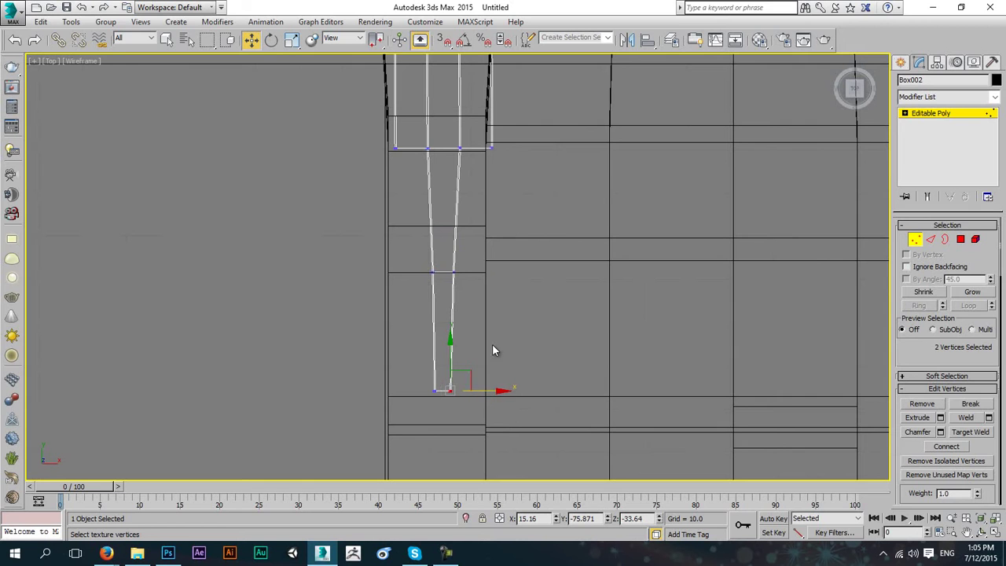
{"action": "left_click", "coordinate": [919, 241]}
- Add a flipped Symmetry modifier on the X axis and move its mirror plane to the beam's narrow end at about Y -75.5
{"action": "key", "text": "alt+w"}
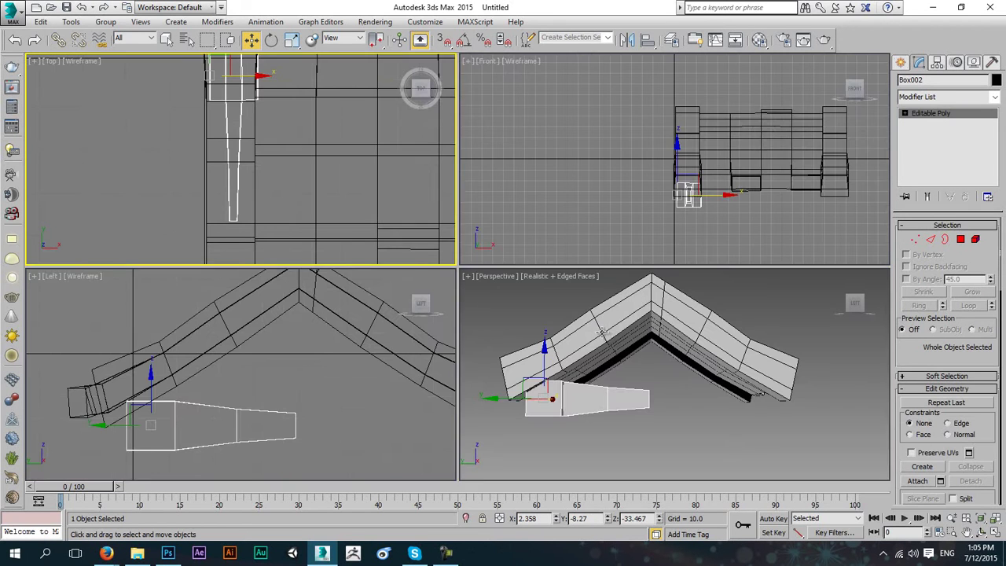
{"action": "right_click", "coordinate": [603, 336]}
{"action": "key", "text": "alt+w"}
{"action": "middle_click_drag", "start_coordinate": [411, 275], "coordinate": [378, 207], "text": "alt"}
{"action": "middle_click_drag", "start_coordinate": [409, 234], "coordinate": [440, 253], "text": "alt"}
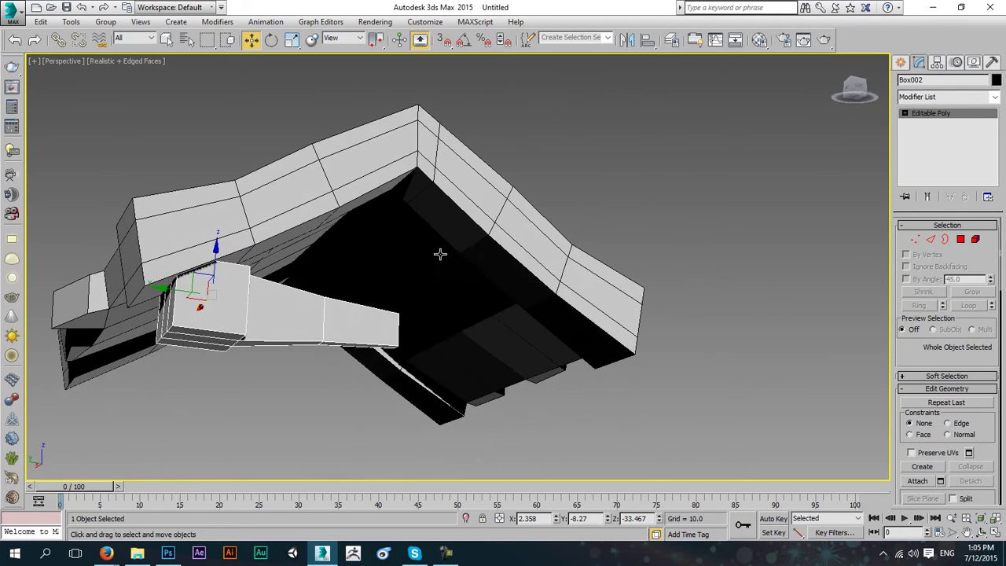
{"action": "left_click", "coordinate": [924, 96]}
{"action": "type", "text": "sym"}
{"action": "key", "text": "Return"}
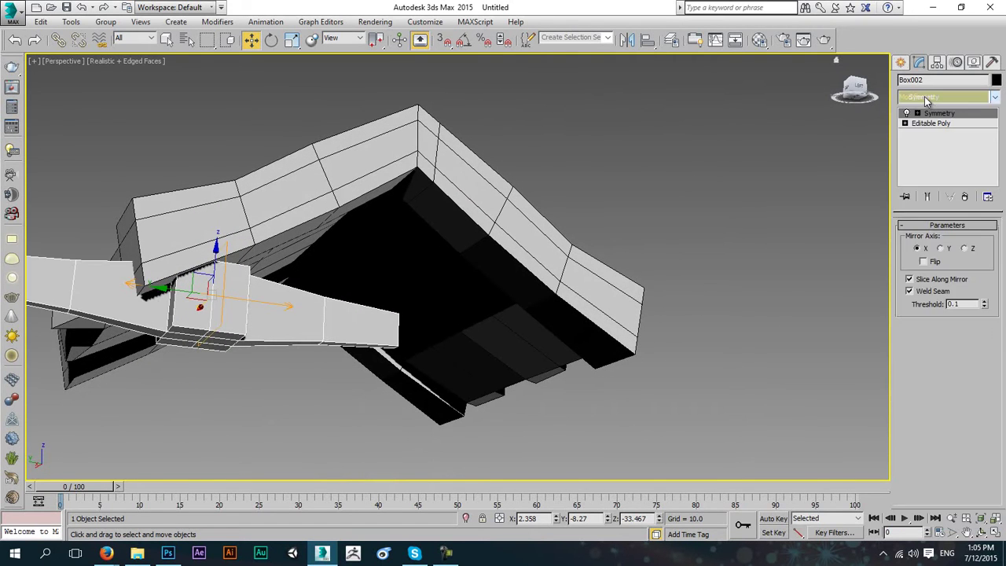
{"action": "left_click", "coordinate": [931, 263]}
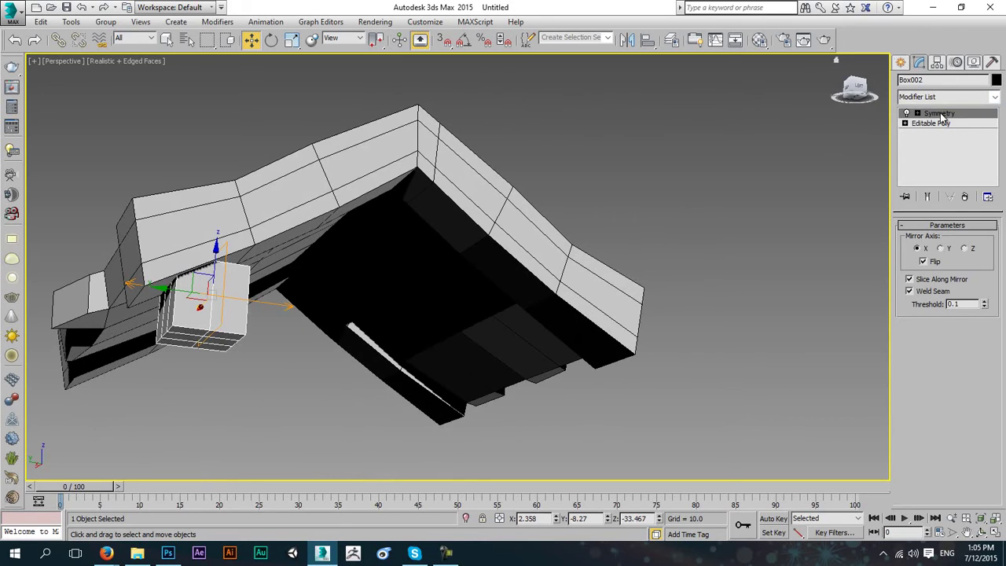
{"action": "left_click_drag", "start_coordinate": [167, 288], "coordinate": [366, 309]}
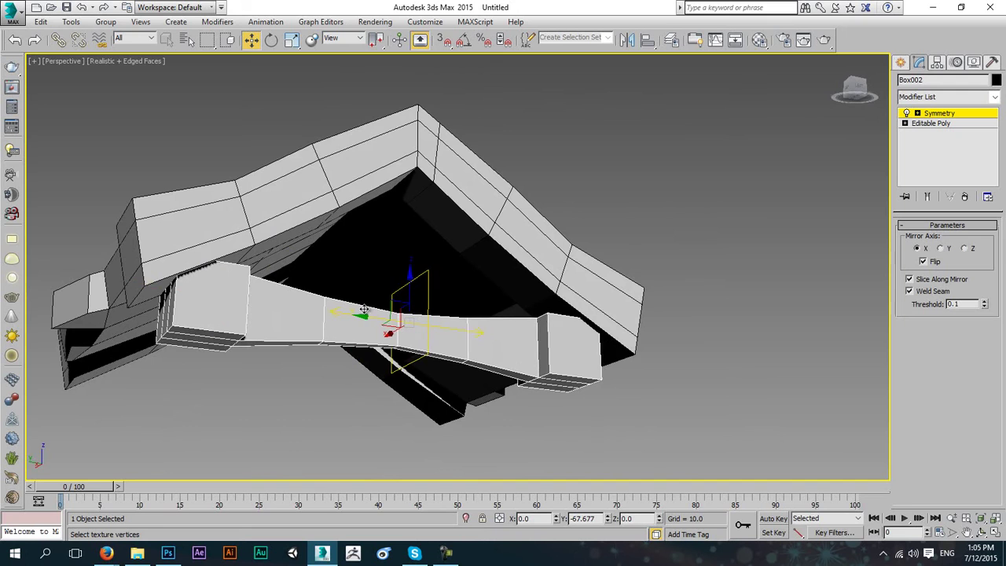
- Shift the Symmetry mirror plane in the left view to about Y -78.4, centring it beneath the roof ridge
{"action": "middle_click_drag", "start_coordinate": [417, 321], "coordinate": [448, 348], "text": "alt"}
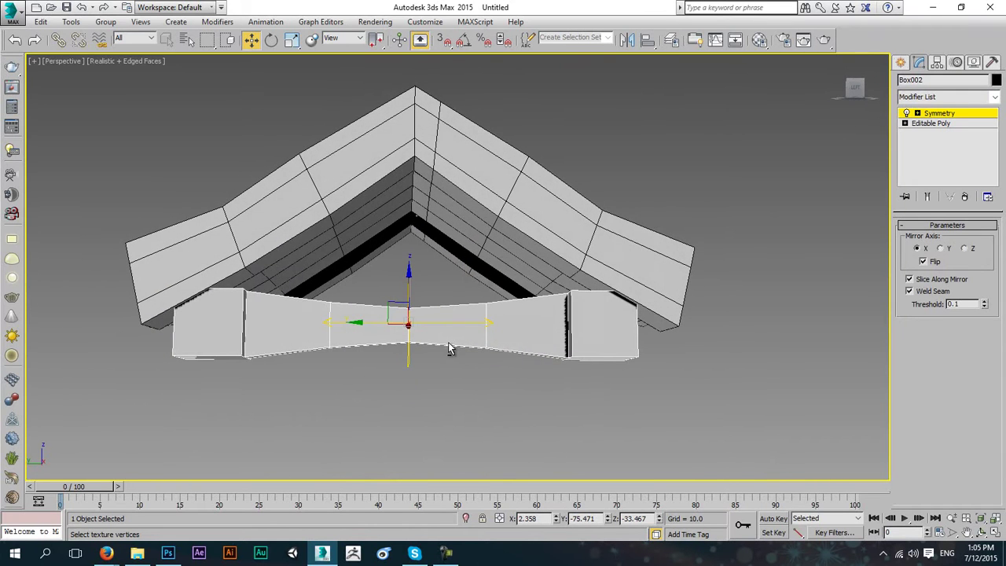
{"action": "key", "text": "alt+w"}
{"action": "middle_click", "coordinate": [285, 375]}
{"action": "key", "text": "alt+w"}
{"action": "middle_click_drag", "start_coordinate": [318, 355], "coordinate": [246, 333]}
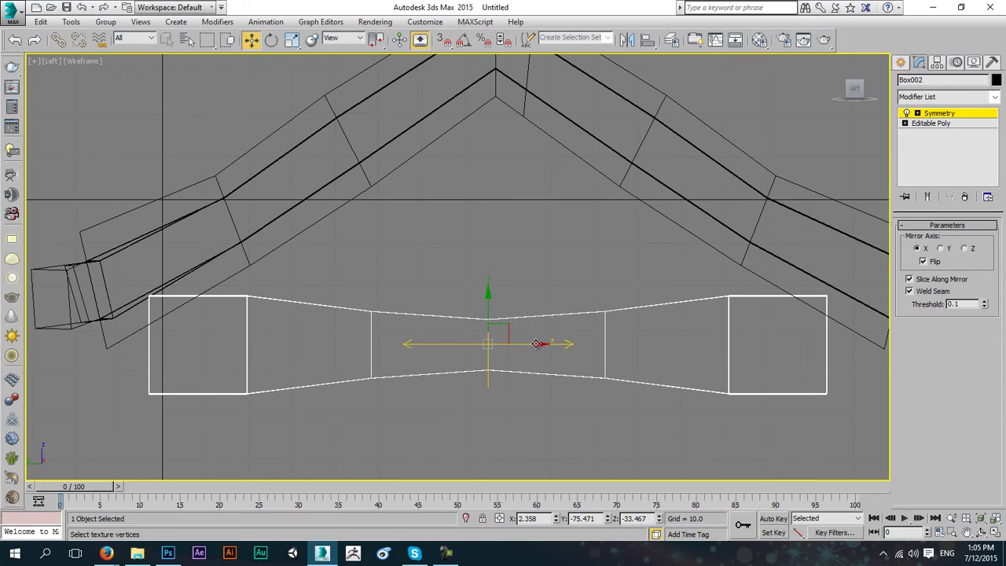
{"action": "left_click_drag", "start_coordinate": [536, 343], "coordinate": [551, 346]}
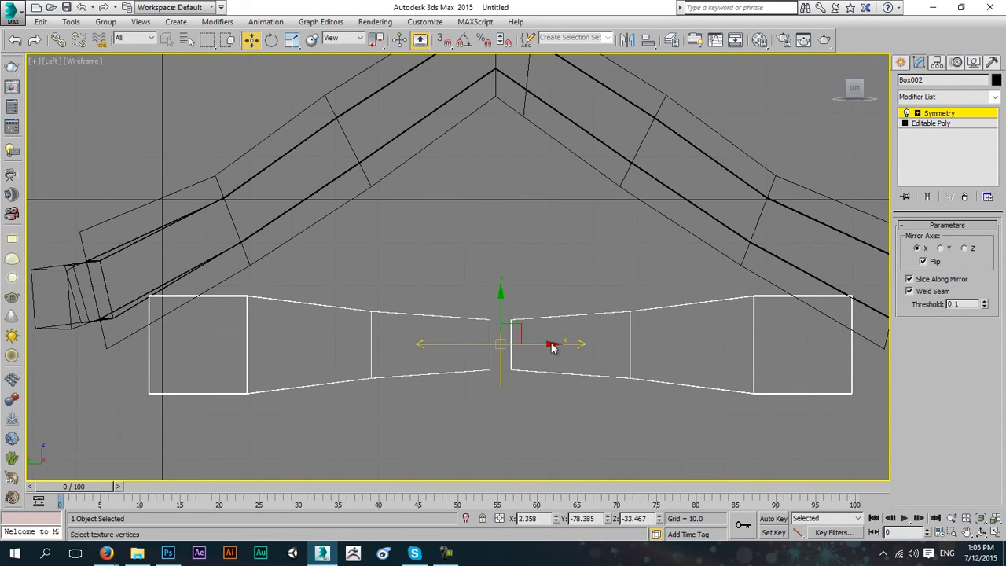
- Move the four end vertices of the base half to about Y -78.6 so the two mirrored halves meet
{"action": "left_click", "coordinate": [932, 123]}
{"action": "left_click", "coordinate": [930, 196]}
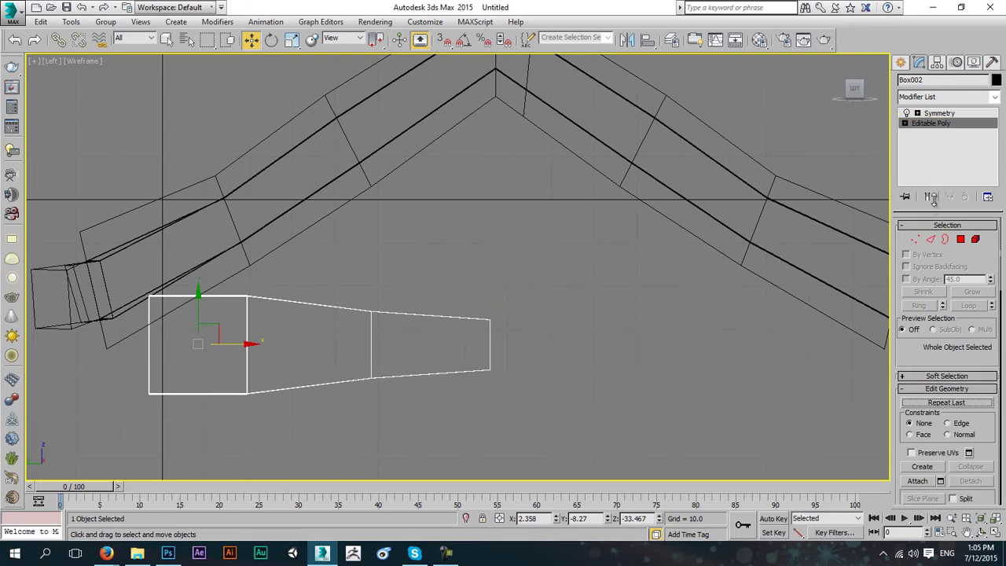
{"action": "left_click", "coordinate": [915, 238]}
{"action": "left_click", "coordinate": [927, 196]}
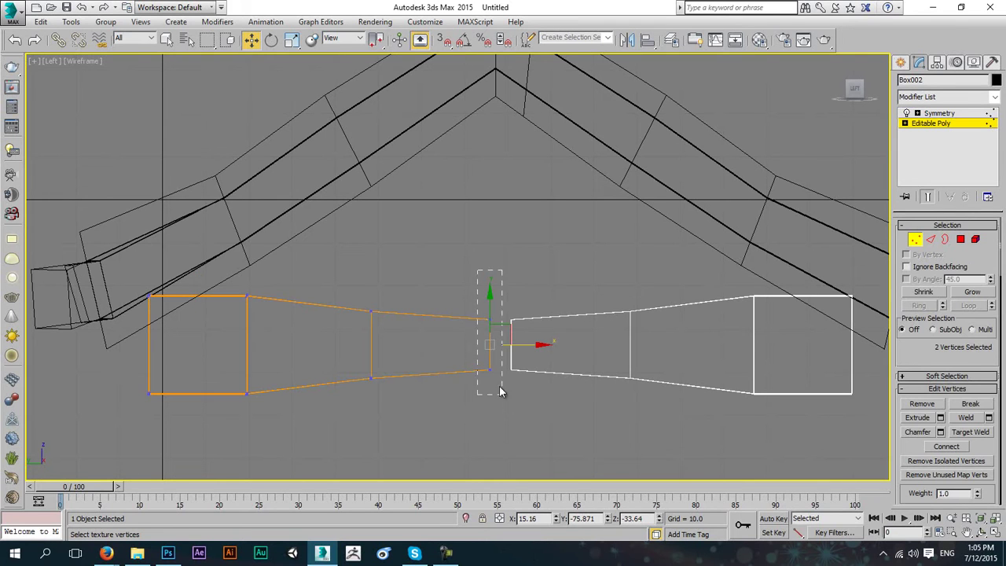
{"action": "left_click_drag", "start_coordinate": [521, 347], "coordinate": [534, 347]}
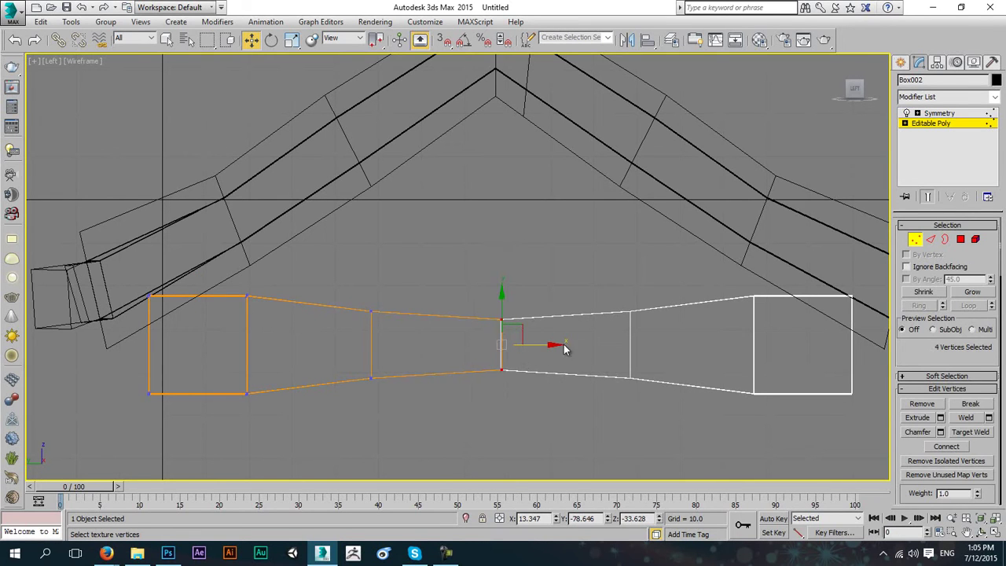
{"action": "left_click", "coordinate": [928, 198]}
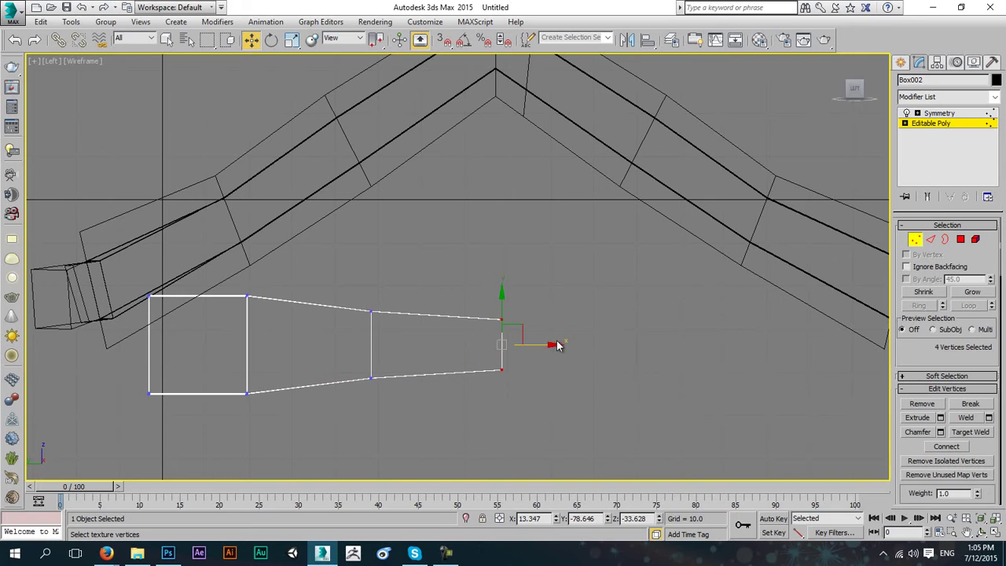
- Convert the mirrored beam with its Symmetry modifier to an Editable Poly
{"action": "left_click", "coordinate": [939, 113]}
{"action": "right_click", "coordinate": [467, 331]}
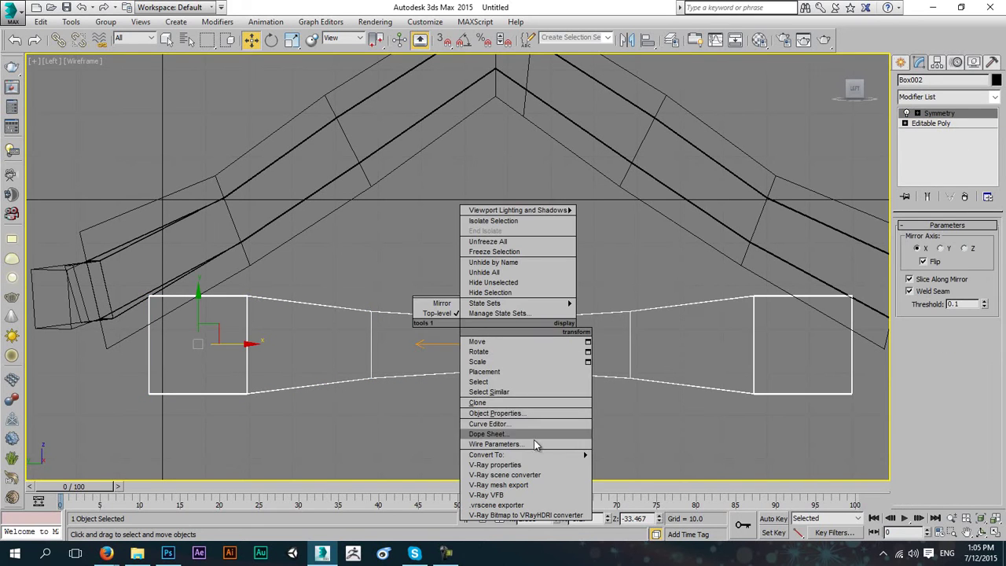
{"action": "mouse_move", "coordinate": [553, 454]}
{"action": "left_click", "coordinate": [621, 463]}
- Select the inward-facing polygon of both end blocks and move them along X to lengthen the blocks beneath the roof
{"action": "key", "text": "alt+w"}
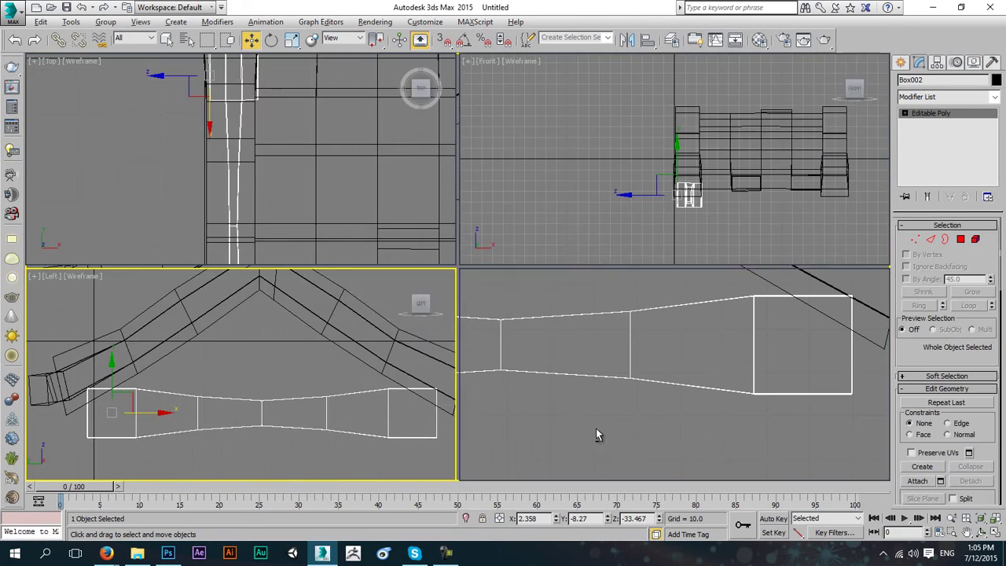
{"action": "right_click", "coordinate": [597, 425]}
{"action": "key", "text": "alt+w"}
{"action": "middle_click_drag", "start_coordinate": [464, 370], "coordinate": [589, 318], "text": "alt"}
{"action": "middle_click_drag", "start_coordinate": [589, 319], "coordinate": [672, 316]}
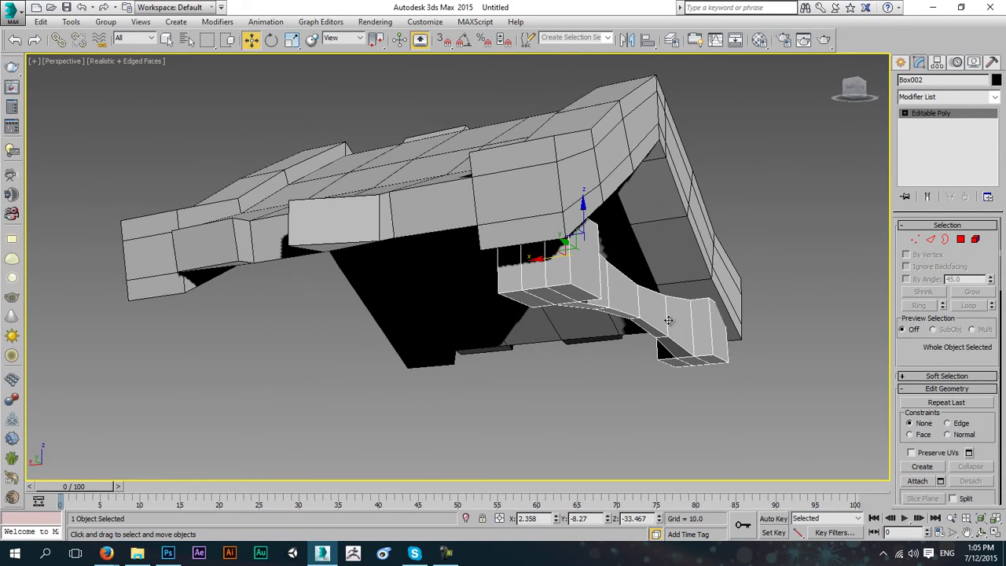
{"action": "left_click", "coordinate": [960, 239]}
{"action": "middle_click_drag", "start_coordinate": [411, 256], "coordinate": [505, 258], "text": "alt"}
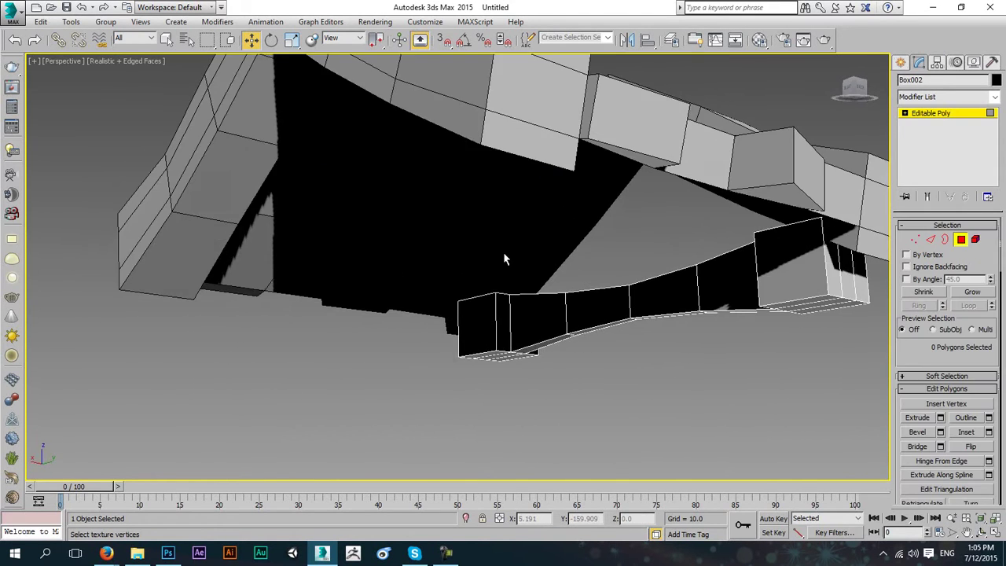
{"action": "left_click", "coordinate": [780, 258]}
{"action": "left_click", "coordinate": [483, 326], "text": "ctrl"}
{"action": "middle_click_drag", "start_coordinate": [681, 369], "coordinate": [592, 294], "text": "alt"}
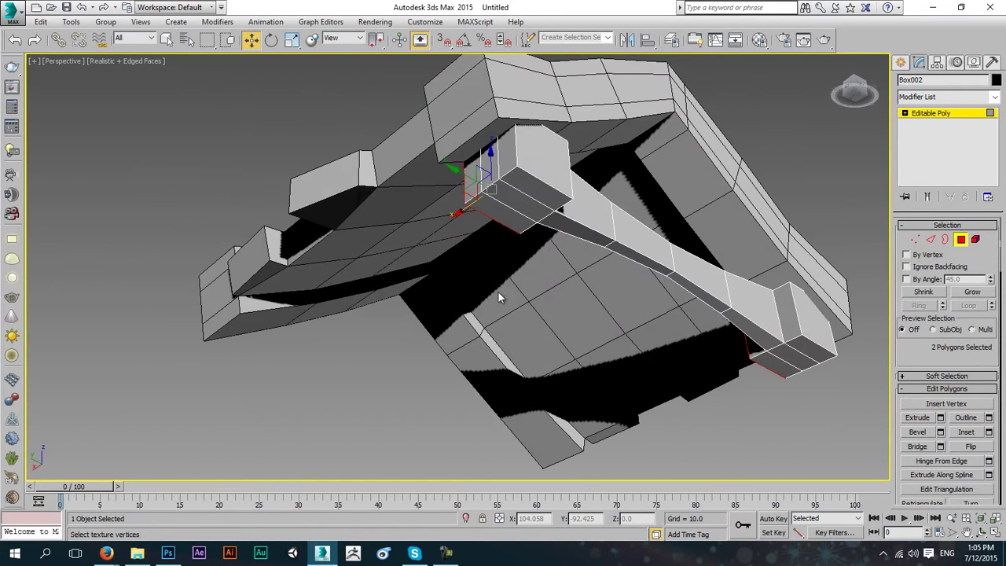
{"action": "left_click_drag", "start_coordinate": [466, 205], "coordinate": [359, 303]}
- Scale the two selected end polygons uniformly to about 86% to taper the lengthened blocks
{"action": "middle_click_drag", "start_coordinate": [358, 303], "coordinate": [418, 290], "text": "alt"}
{"action": "left_click", "coordinate": [292, 40]}
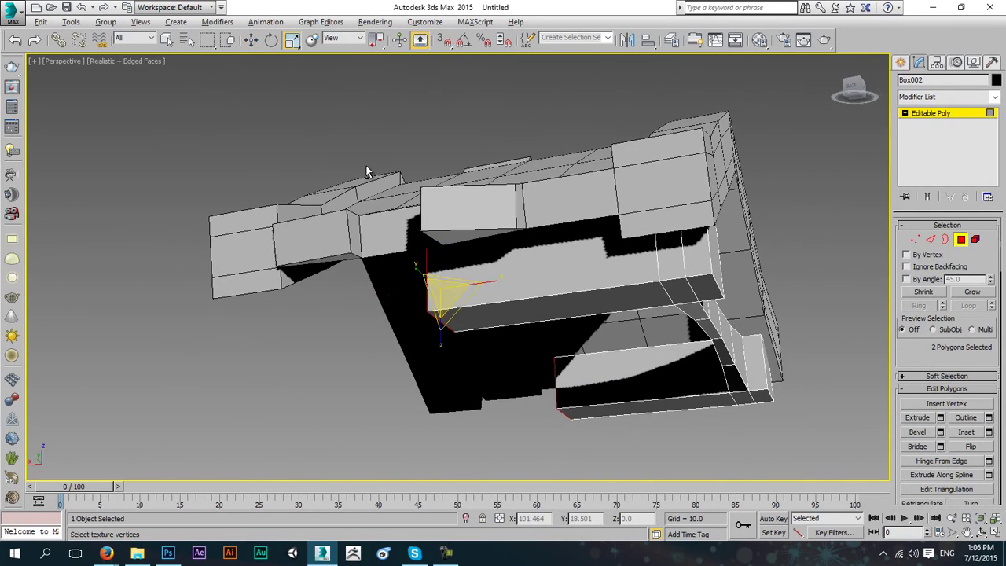
{"action": "middle_click_drag", "start_coordinate": [366, 169], "coordinate": [452, 179], "text": "alt"}
{"action": "left_click_drag", "start_coordinate": [649, 302], "coordinate": [630, 310]}
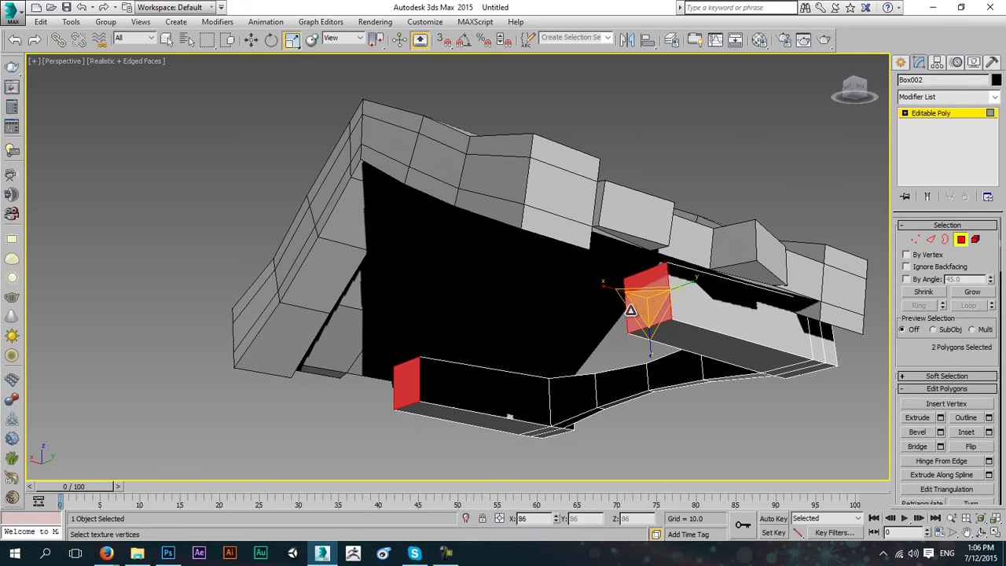
- Connect the long edges of both blocks with a middle edge loop, scale the loops slightly inward and leave edge editing
{"action": "middle_click_drag", "start_coordinate": [680, 317], "coordinate": [631, 315], "text": "alt"}
{"action": "middle_click_drag", "start_coordinate": [965, 301], "coordinate": [798, 287], "text": "alt"}
{"action": "left_click", "coordinate": [931, 239]}
{"action": "left_click_drag", "start_coordinate": [583, 163], "coordinate": [641, 486]}
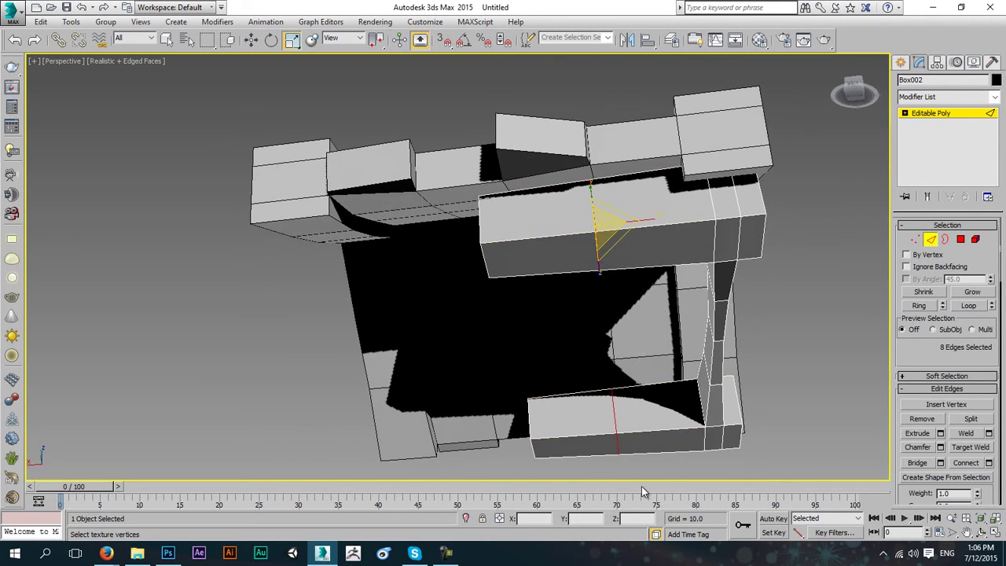
{"action": "middle_click_drag", "start_coordinate": [652, 353], "coordinate": [583, 343], "text": "alt"}
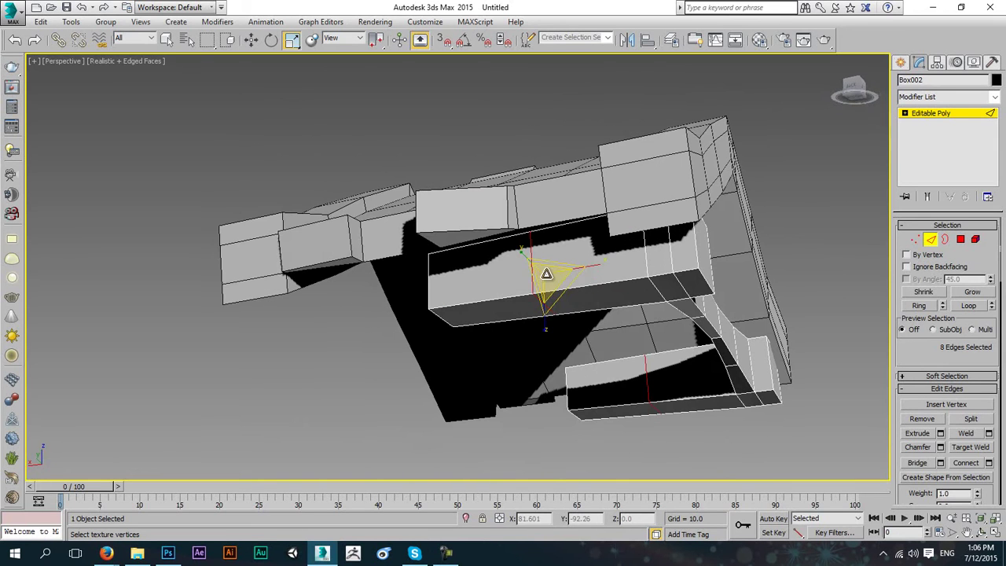
{"action": "left_click_drag", "start_coordinate": [544, 279], "coordinate": [540, 285]}
{"action": "middle_click_drag", "start_coordinate": [542, 288], "coordinate": [600, 346], "text": "alt"}
{"action": "left_click", "coordinate": [931, 238]}
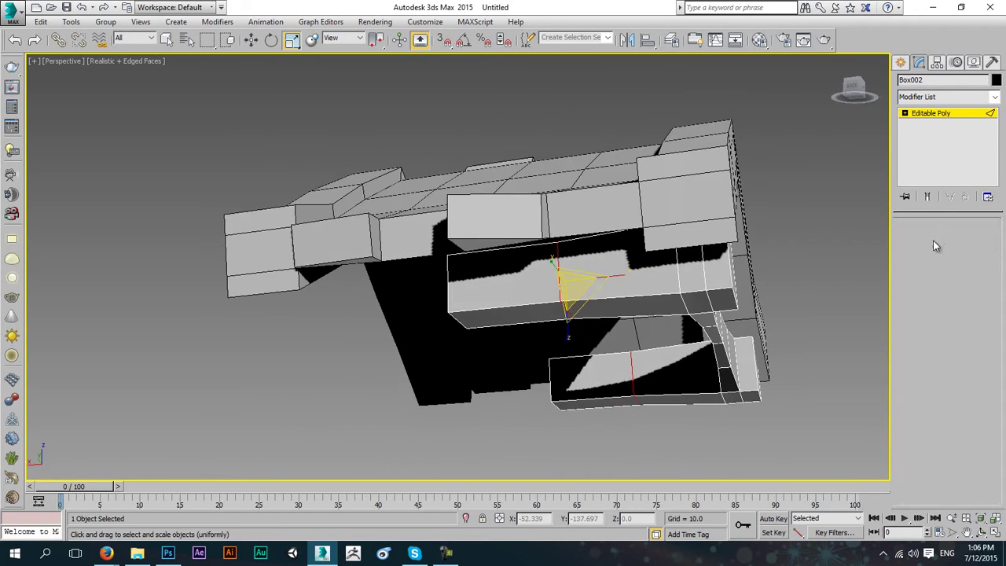
- Add a Symmetry modifier to the support beams with Z as the mirror axis
{"action": "left_click", "coordinate": [948, 98]}
{"action": "type", "text": "sym"}
{"action": "key", "text": "Return"}
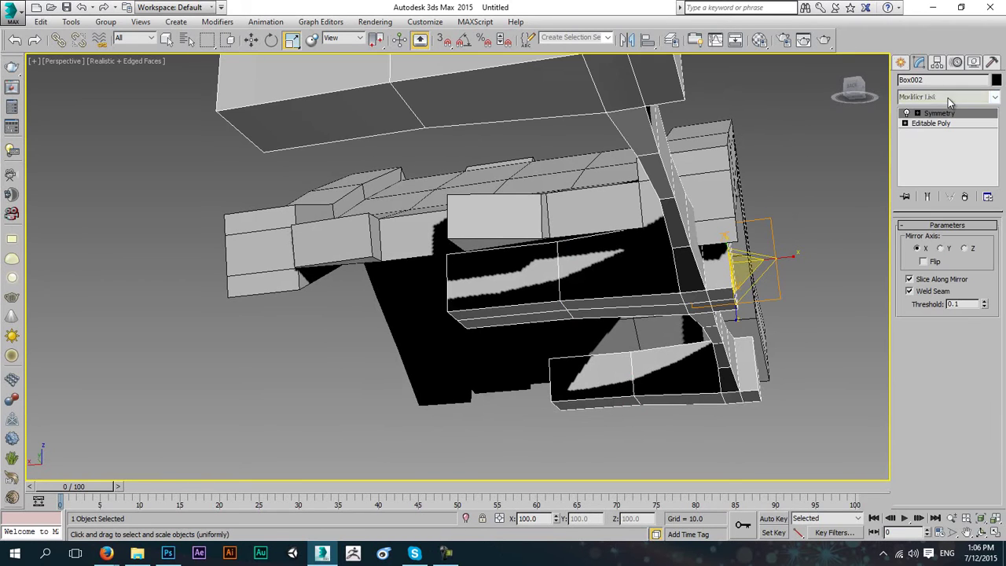
{"action": "left_click", "coordinate": [941, 249]}
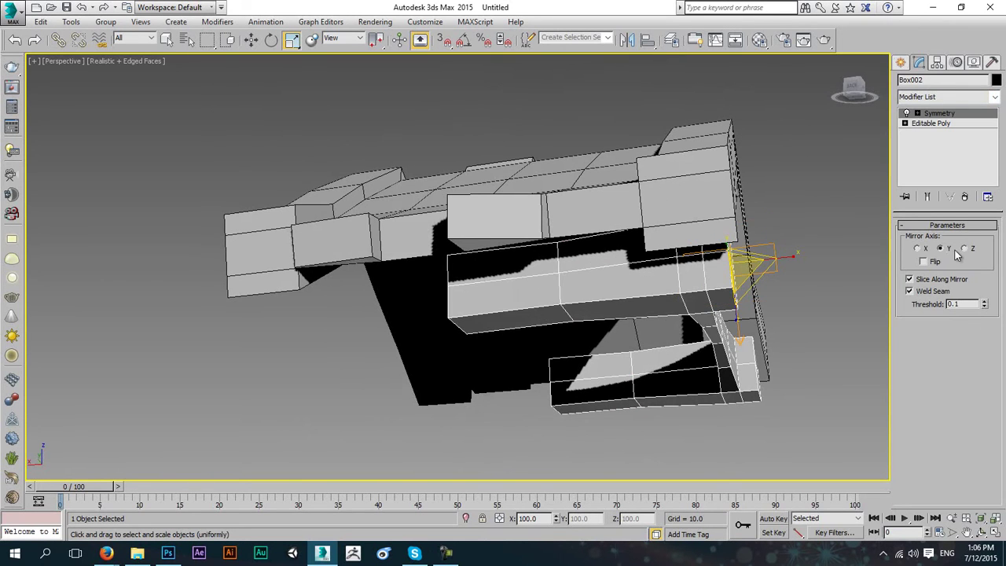
{"action": "left_click", "coordinate": [965, 248]}
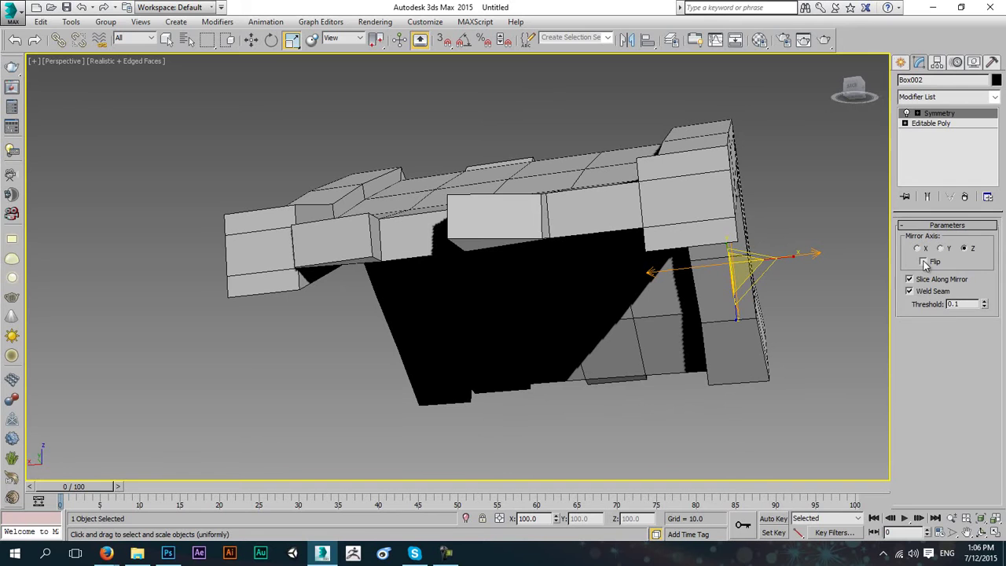
- Move the Symmetry mirror plane along X to the roof's centre so the mirrored beams line up with both roof ends
{"action": "left_click", "coordinate": [250, 39]}
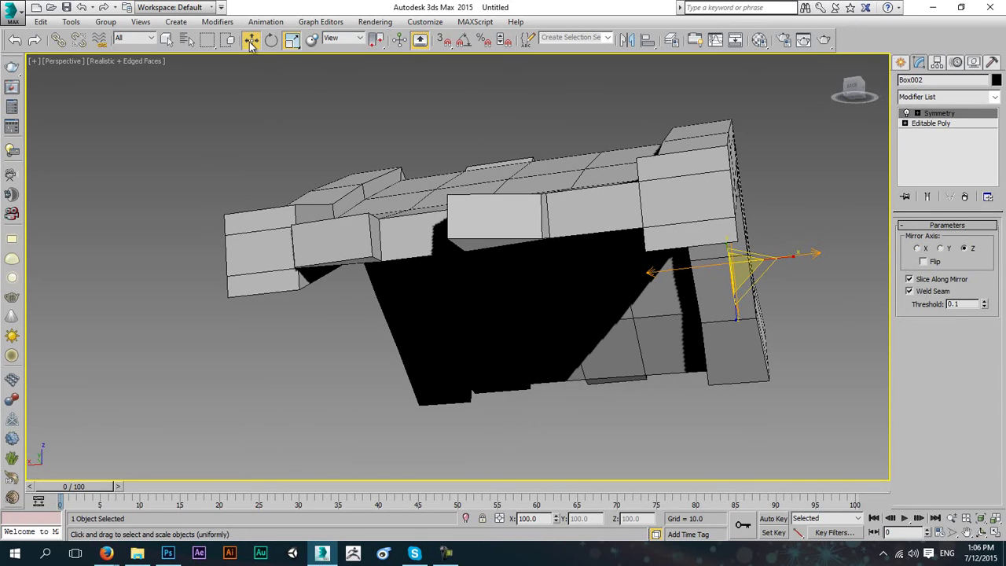
{"action": "left_click", "coordinate": [953, 115]}
{"action": "left_click_drag", "start_coordinate": [682, 268], "coordinate": [450, 304]}
{"action": "key", "text": "alt+w"}
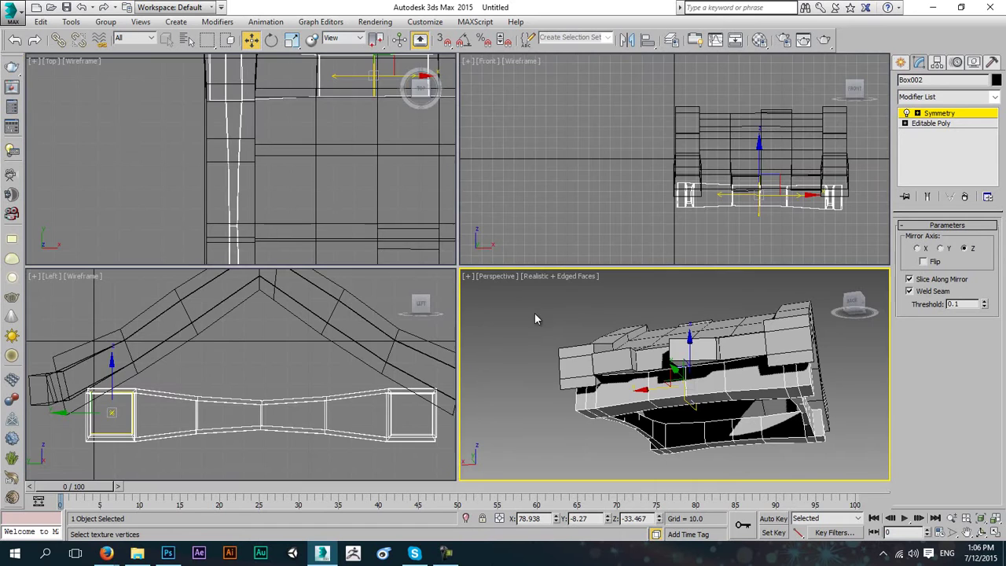
{"action": "scroll", "coordinate": [276, 220], "scroll_direction": "down", "scroll_amount": 5}
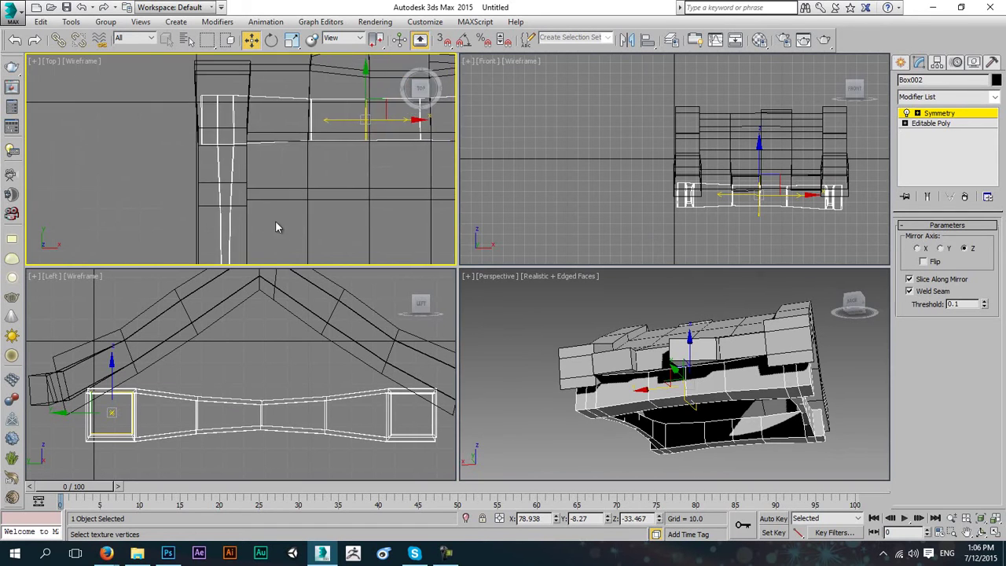
{"action": "scroll", "coordinate": [307, 178], "scroll_direction": "up", "scroll_amount": 3}
{"action": "middle_click_drag", "start_coordinate": [306, 178], "coordinate": [286, 211]}
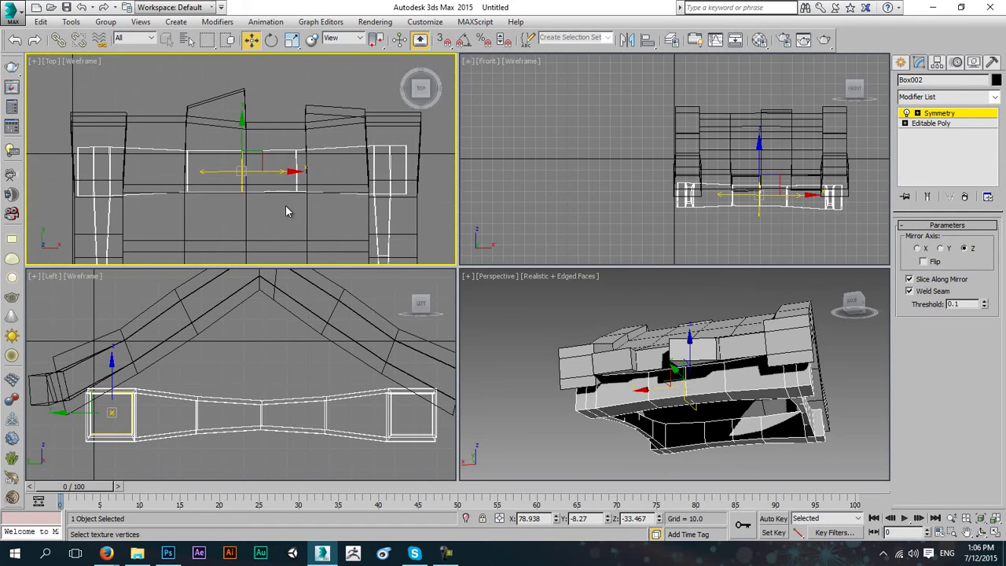
{"action": "left_click_drag", "start_coordinate": [281, 173], "coordinate": [284, 172]}
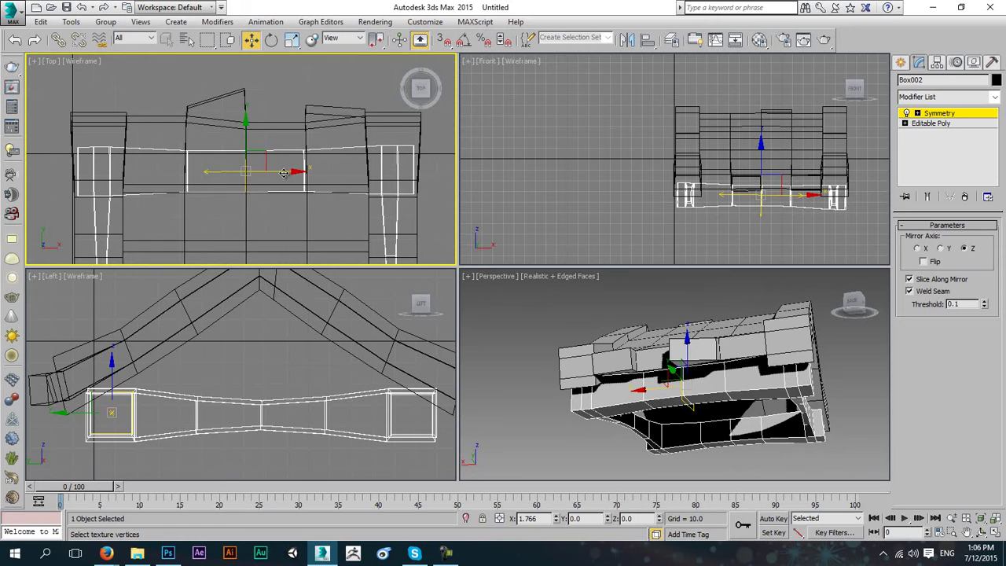
- Convert the mirrored support frame to an Editable Poly and check it from below and from the side
{"action": "middle_click", "coordinate": [606, 361]}
{"action": "key", "text": "alt+w"}
{"action": "middle_click_drag", "start_coordinate": [651, 308], "coordinate": [558, 319], "text": "alt"}
{"action": "scroll", "coordinate": [580, 318], "scroll_direction": "down", "scroll_amount": 3}
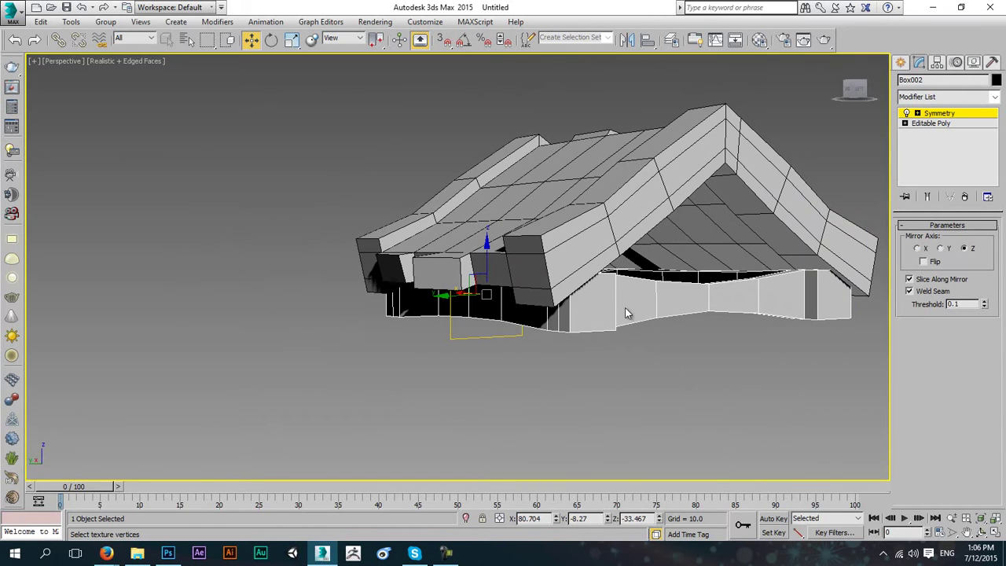
{"action": "right_click", "coordinate": [625, 312]}
{"action": "mouse_move", "coordinate": [722, 429]}
{"action": "left_click", "coordinate": [810, 439]}
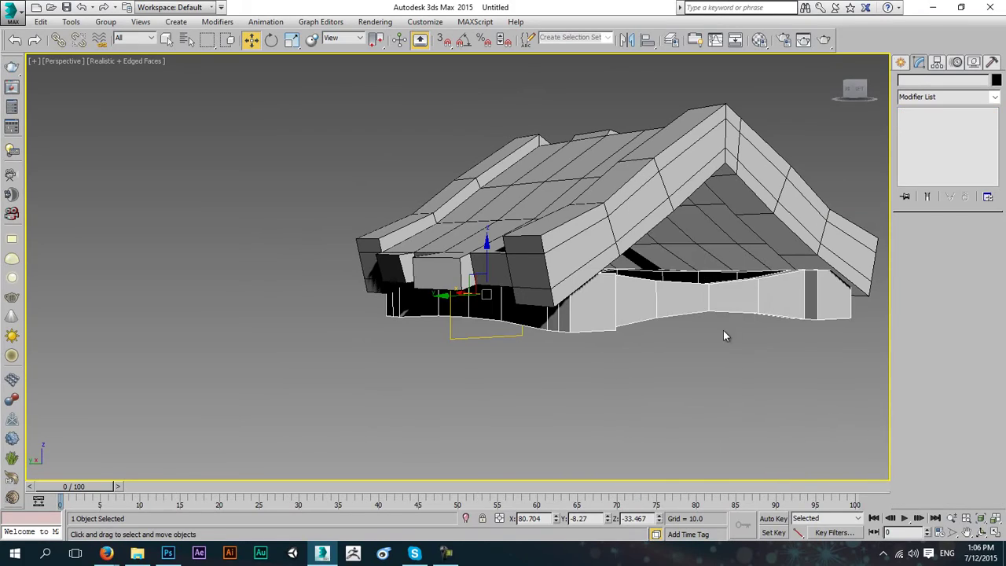
{"action": "middle_click_drag", "start_coordinate": [724, 335], "coordinate": [646, 239], "text": "alt"}
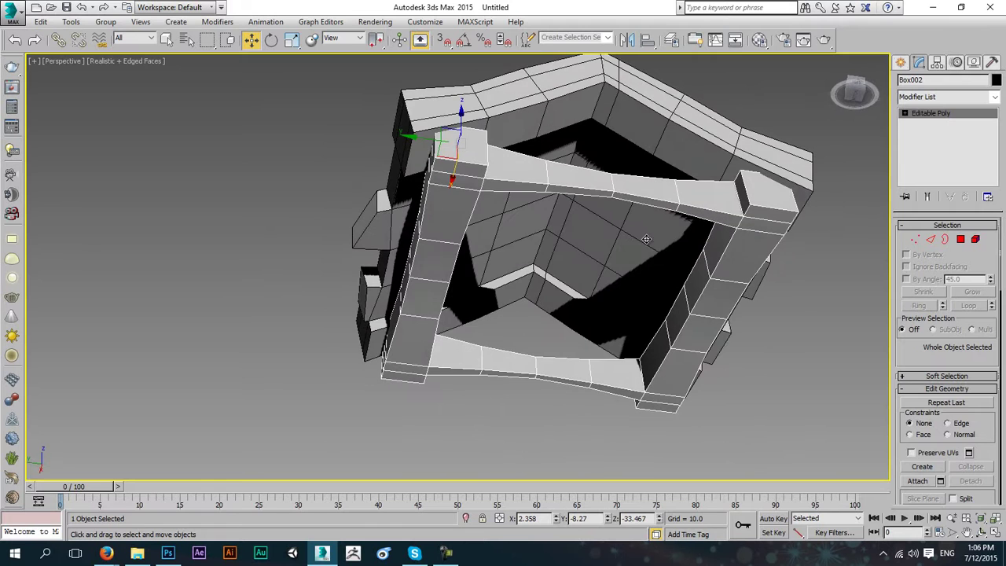
{"action": "middle_click_drag", "start_coordinate": [615, 191], "coordinate": [591, 238], "text": "alt"}
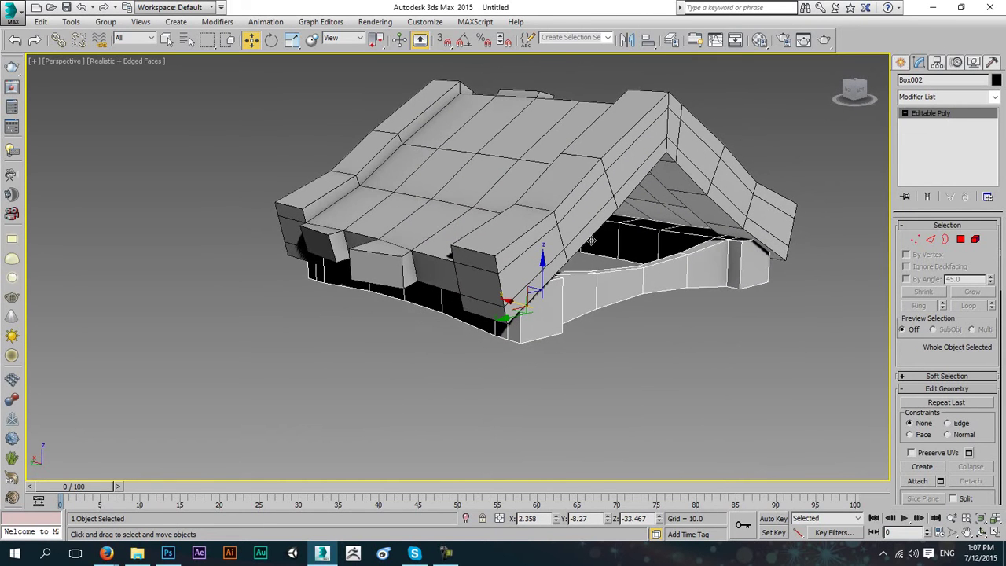
- Select the roof and support frame together, centre them over the grid's vertical axis in the Left view and raise them above the ground
{"action": "key", "text": "alt+w"}
{"action": "right_click", "coordinate": [634, 215]}
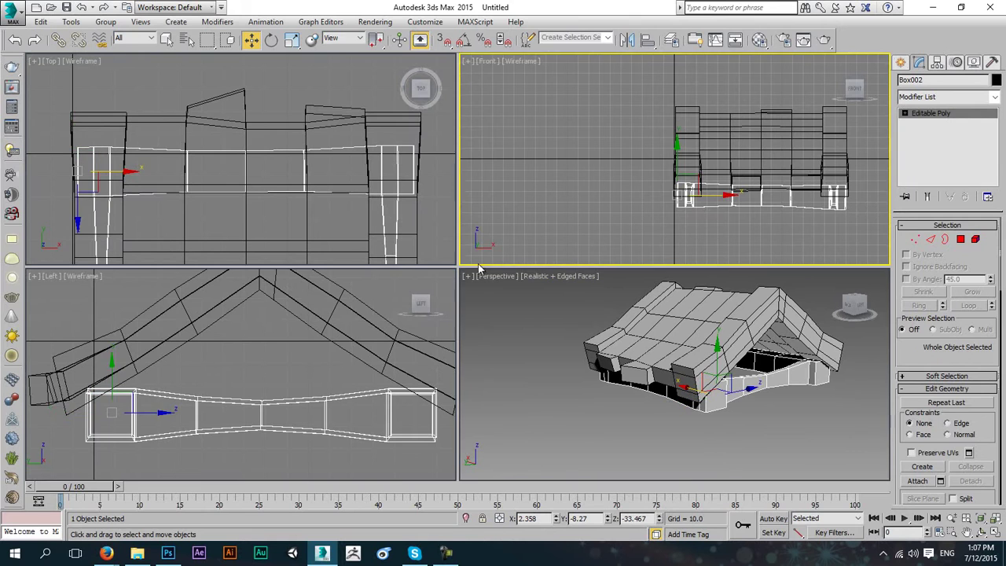
{"action": "right_click", "coordinate": [251, 369]}
{"action": "scroll", "coordinate": [251, 369], "scroll_direction": "down", "scroll_amount": 6}
{"action": "left_click_drag", "start_coordinate": [348, 324], "coordinate": [154, 463]}
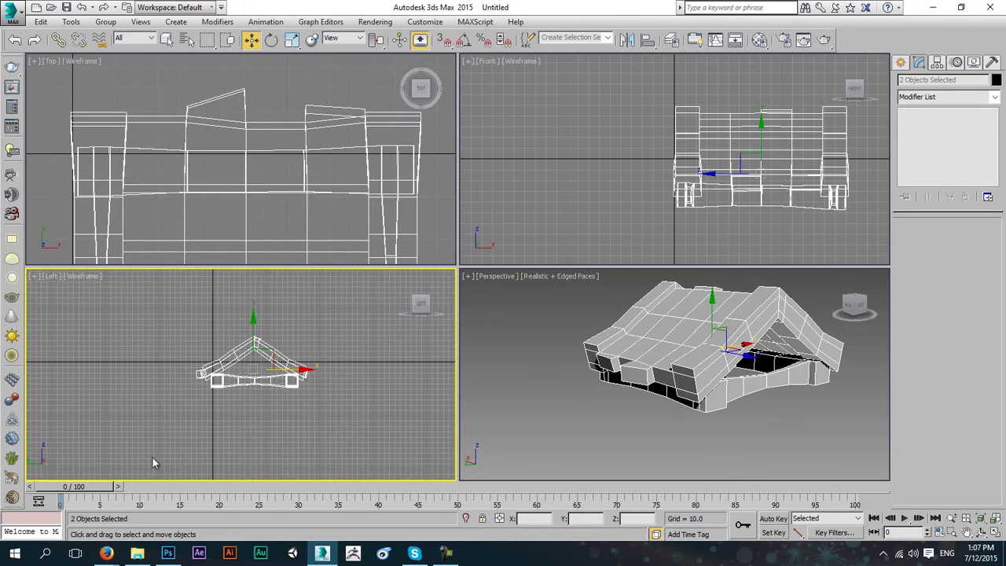
{"action": "left_click_drag", "start_coordinate": [279, 361], "coordinate": [238, 293]}
{"action": "middle_click_drag", "start_coordinate": [240, 338], "coordinate": [271, 389]}
{"action": "left_click_drag", "start_coordinate": [256, 340], "coordinate": [258, 325]}
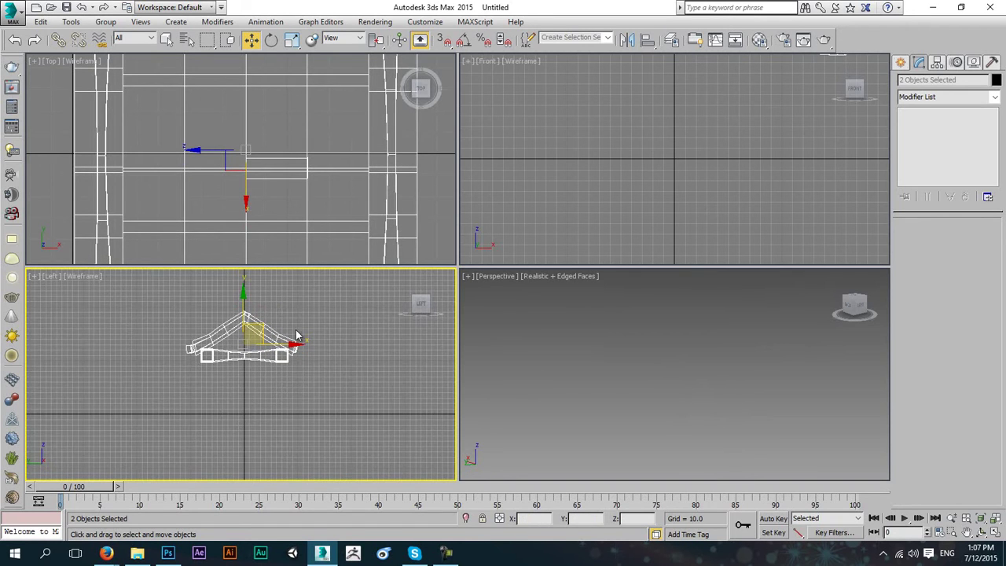
{"action": "left_click_drag", "start_coordinate": [243, 299], "coordinate": [267, 288]}
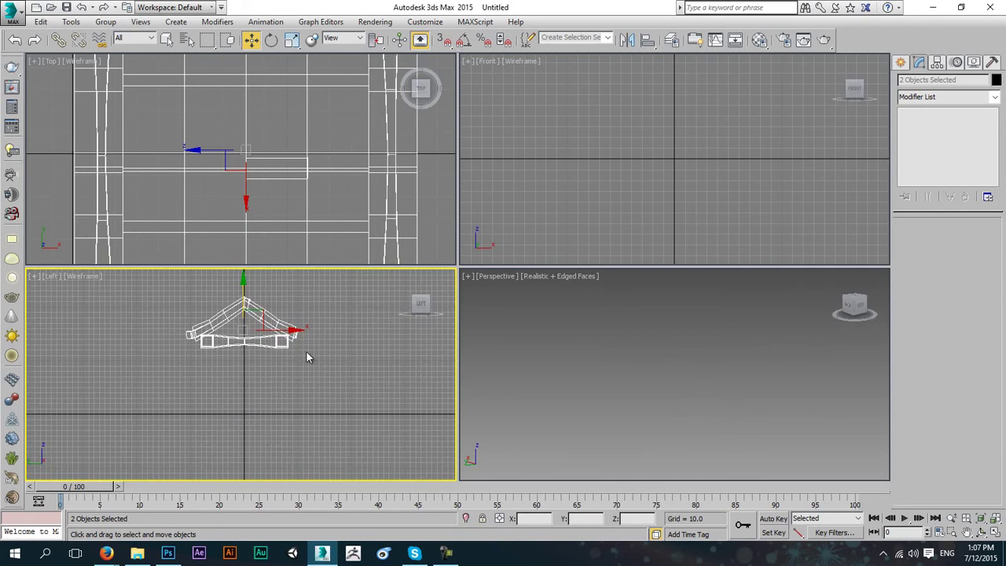
- Deselect the objects and show the home grid in the Perspective view
{"action": "left_click", "coordinate": [325, 358]}
{"action": "middle_click", "coordinate": [651, 319]}
{"action": "scroll", "coordinate": [654, 326], "scroll_direction": "down", "scroll_amount": 3}
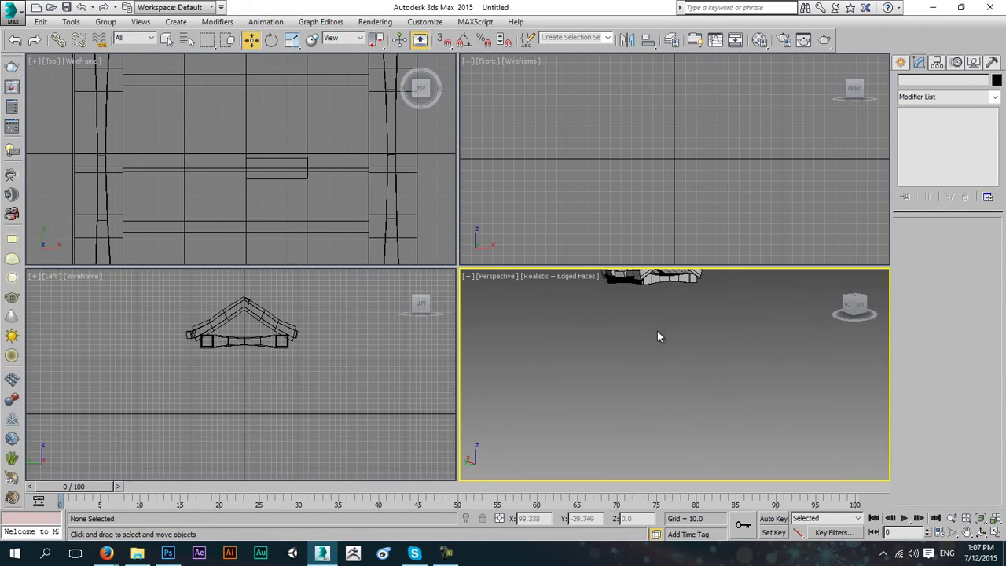
{"action": "middle_click_drag", "start_coordinate": [657, 331], "coordinate": [665, 366]}
{"action": "key", "text": "alt+w"}
{"action": "key", "text": "g"}
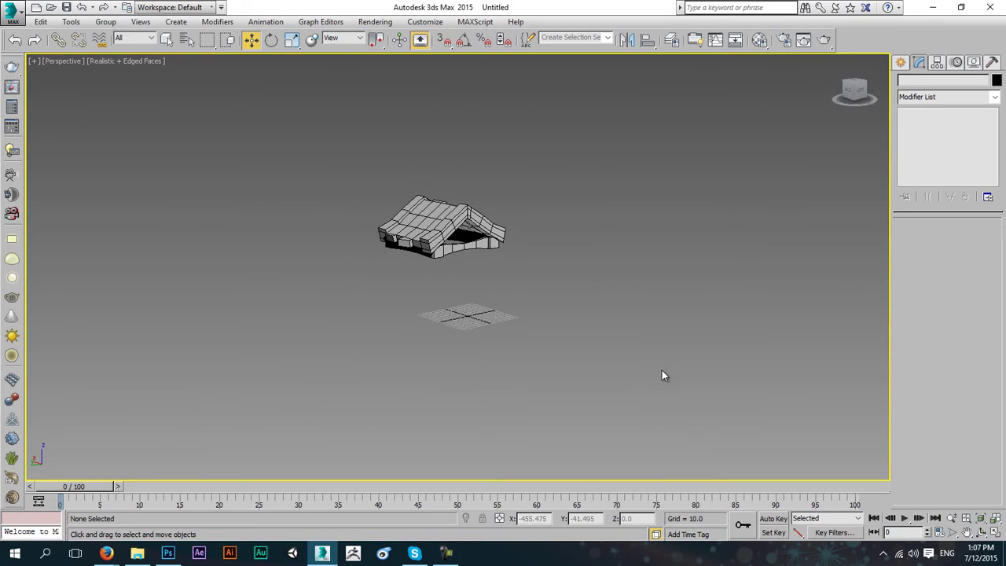
{"action": "middle_click_drag", "start_coordinate": [548, 299], "coordinate": [551, 366]}
{"action": "scroll", "coordinate": [565, 331], "scroll_direction": "up", "scroll_amount": 3}
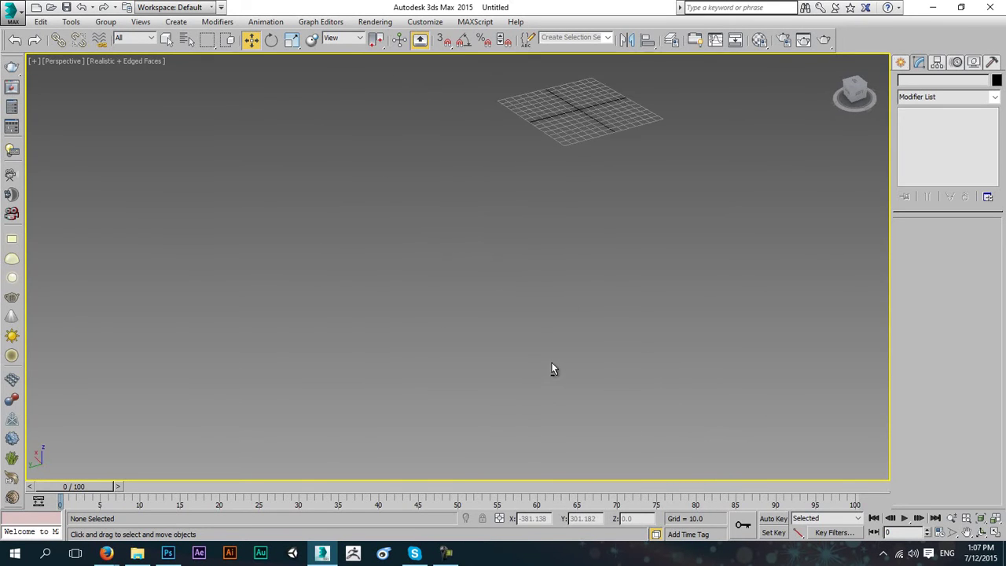
- Select the roof and support frame in the Top view and move them along X to centre them on the origin
{"action": "key", "text": "alt+w"}
{"action": "middle_click", "coordinate": [332, 188]}
{"action": "scroll", "coordinate": [331, 192], "scroll_direction": "down", "scroll_amount": 6}
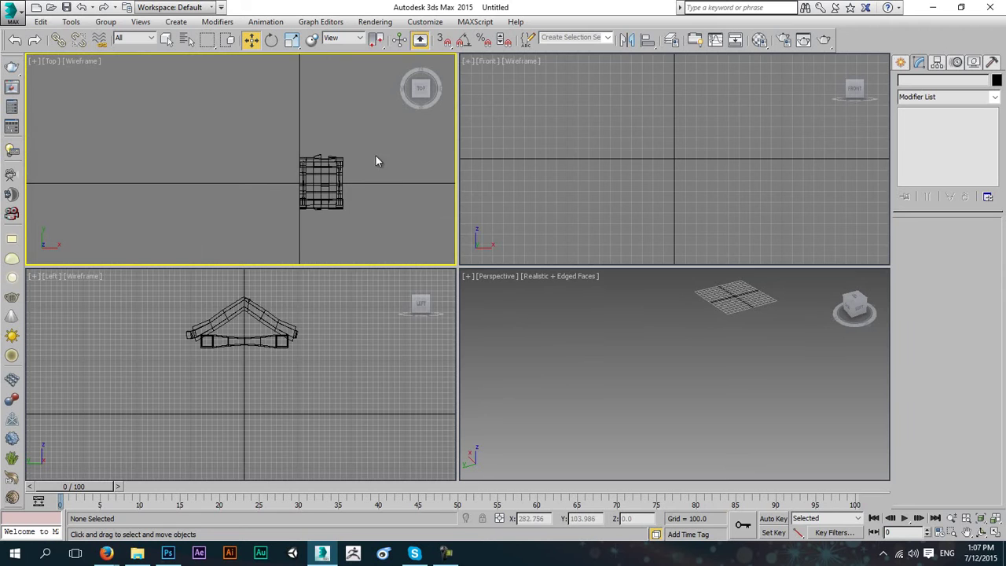
{"action": "left_click_drag", "start_coordinate": [375, 155], "coordinate": [264, 251]}
{"action": "left_click_drag", "start_coordinate": [338, 165], "coordinate": [315, 164]}
{"action": "right_click", "coordinate": [664, 327]}
{"action": "key", "text": "alt+w"}
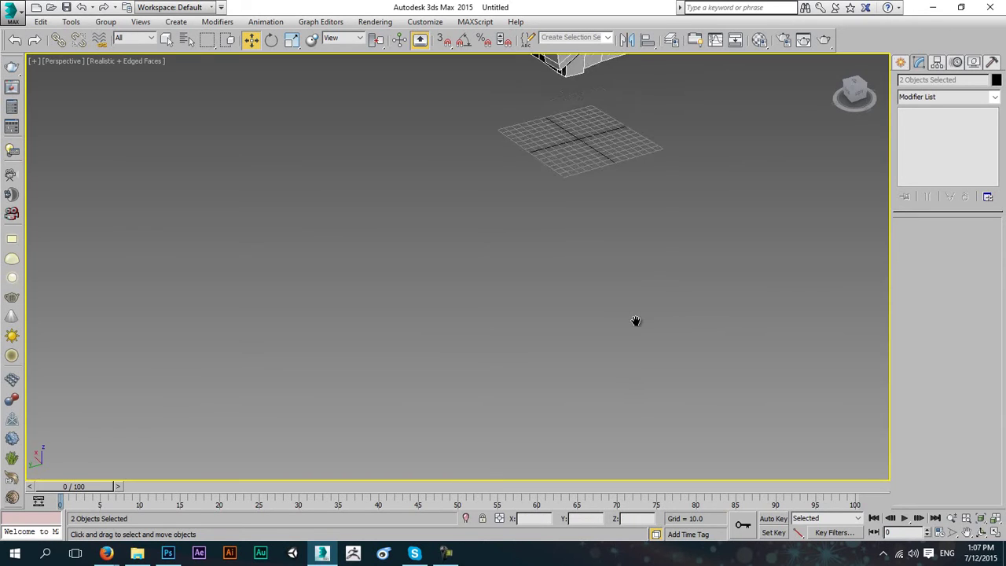
{"action": "key", "text": "z"}
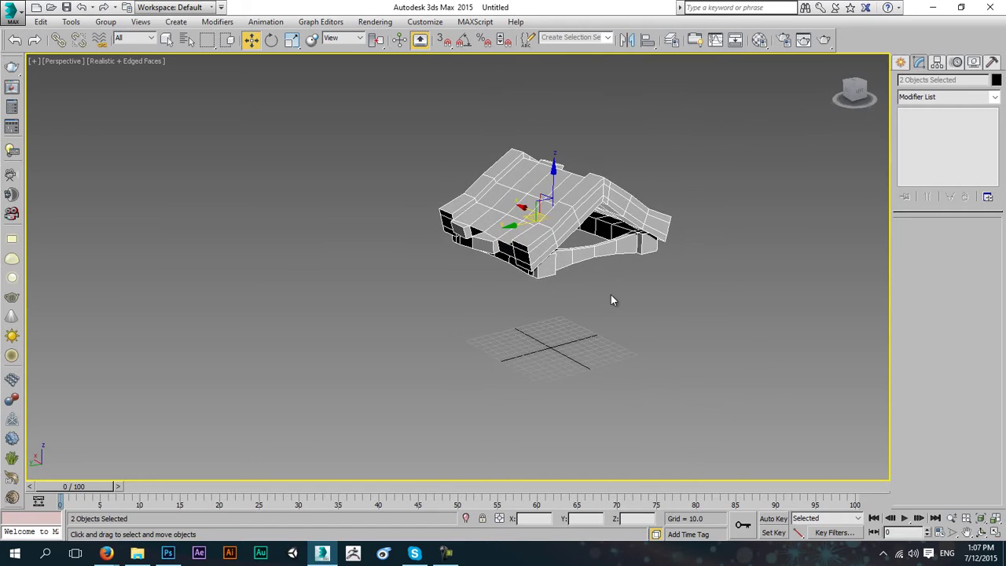
{"action": "scroll", "coordinate": [612, 290], "scroll_direction": "up", "scroll_amount": 3}
- Create a box about 33 by 32 and 27 high in the Top view, midway along one side beam of the frame
{"action": "left_click", "coordinate": [901, 62]}
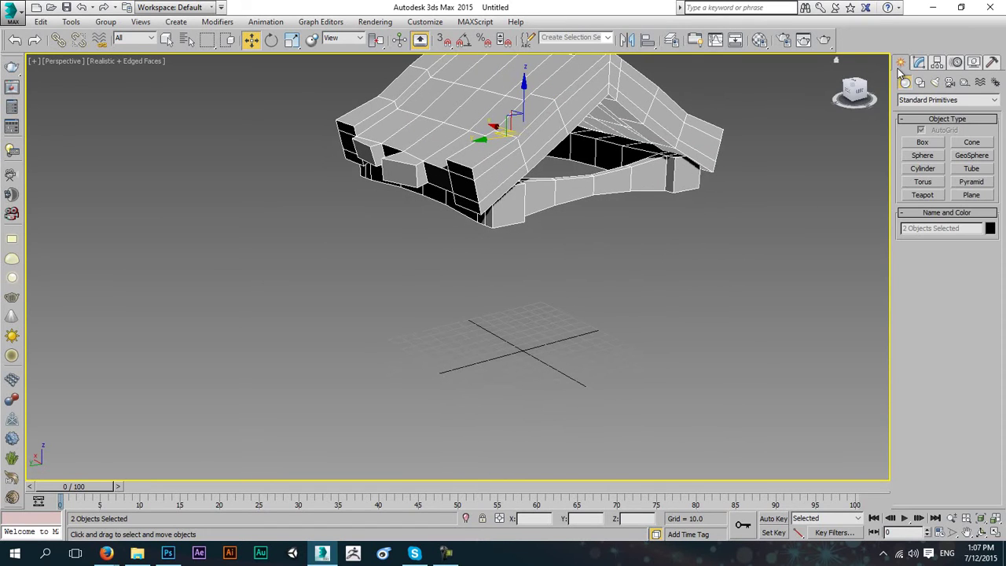
{"action": "left_click", "coordinate": [924, 142]}
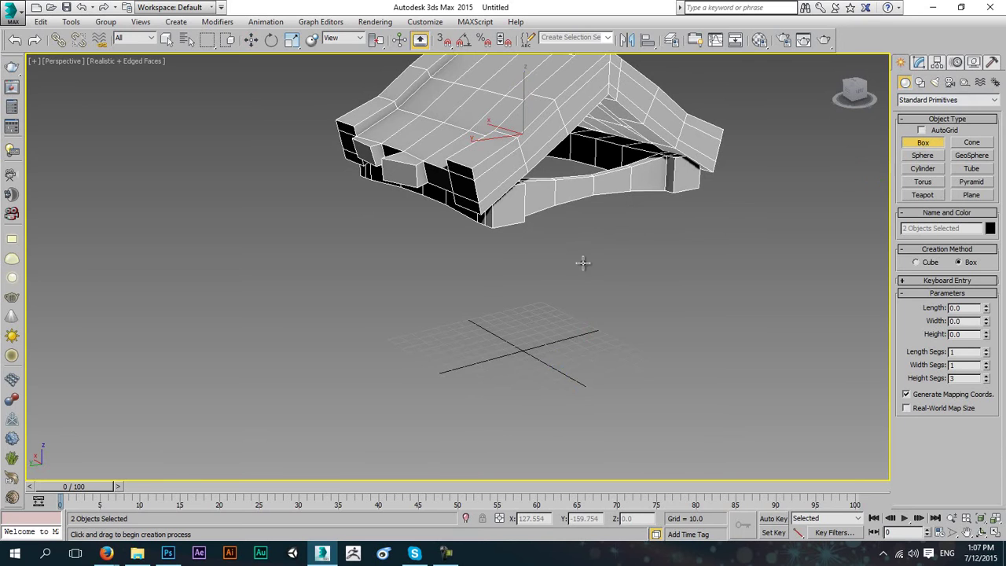
{"action": "key", "text": "alt+w"}
{"action": "scroll", "coordinate": [325, 218], "scroll_direction": "up", "scroll_amount": 6}
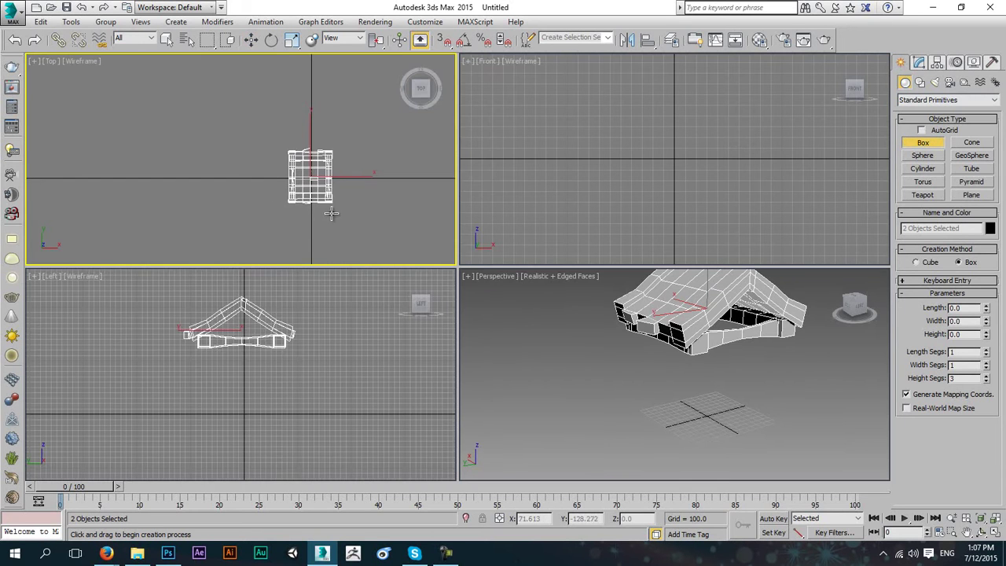
{"action": "middle_click_drag", "start_coordinate": [340, 235], "coordinate": [340, 234]}
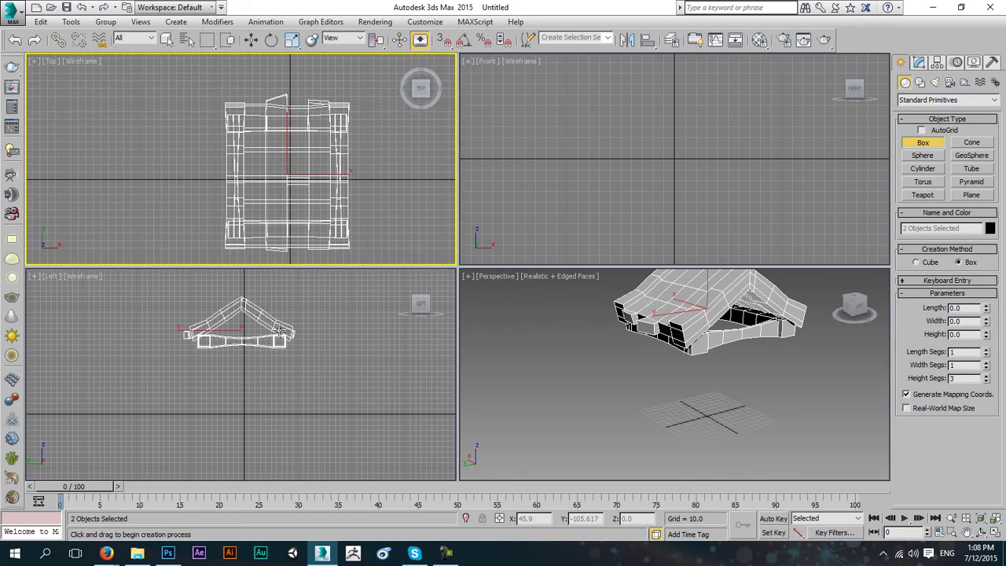
{"action": "middle_click_drag", "start_coordinate": [339, 154], "coordinate": [351, 115], "text": "alt"}
{"action": "key", "text": "t"}
{"action": "scroll", "coordinate": [209, 166], "scroll_direction": "up", "scroll_amount": 3}
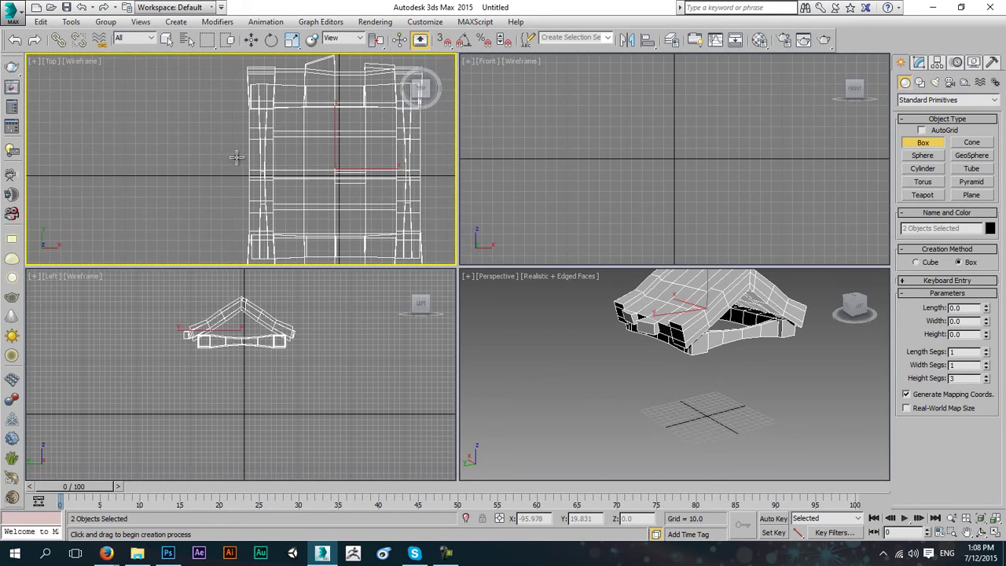
{"action": "left_click_drag", "start_coordinate": [244, 160], "coordinate": [275, 193]}
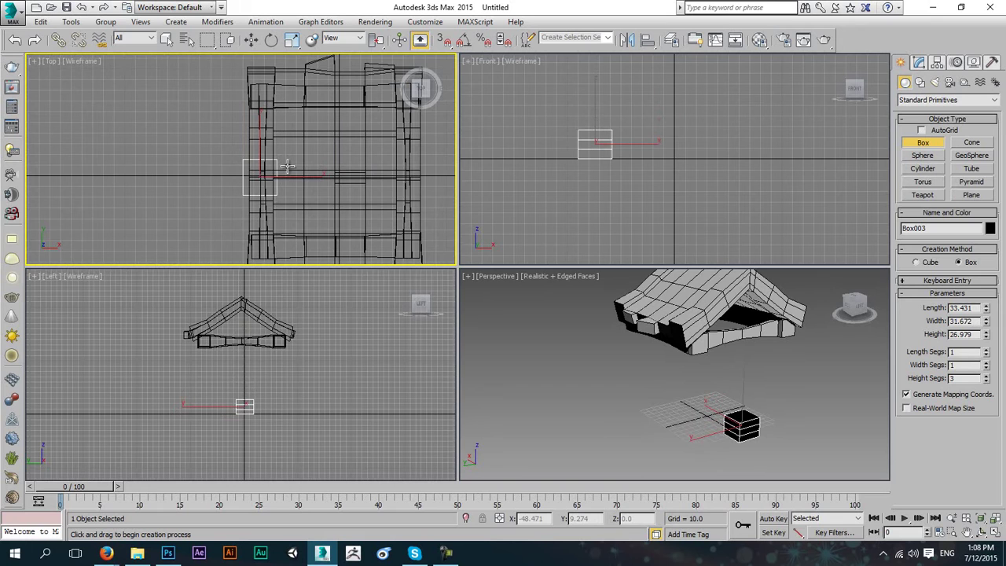
- Reduce the new box's height segments to 1
{"action": "left_click", "coordinate": [795, 334]}
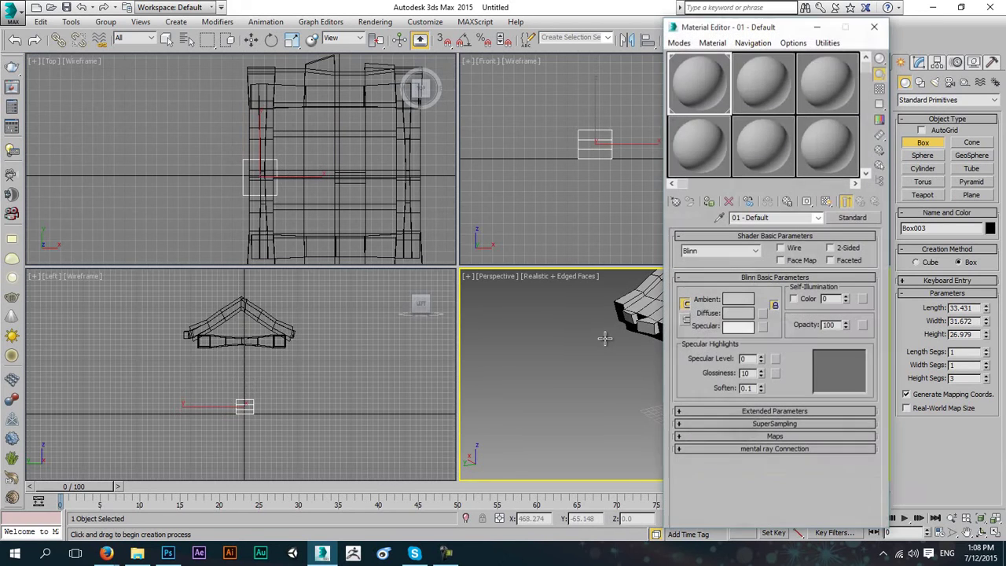
{"action": "key", "text": "m"}
{"action": "key", "text": "m"}
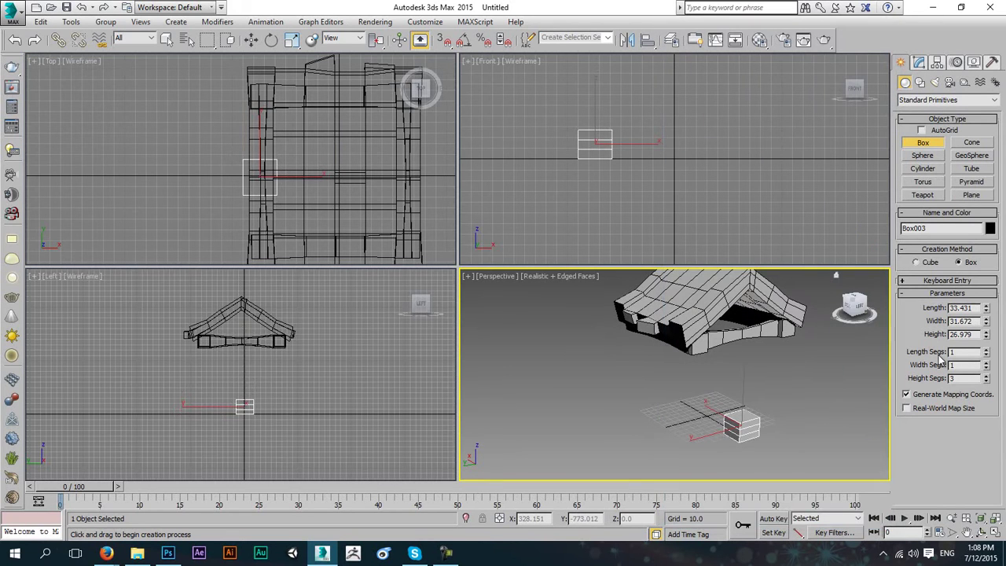
{"action": "left_click", "coordinate": [987, 381]}
{"action": "left_click", "coordinate": [986, 381]}
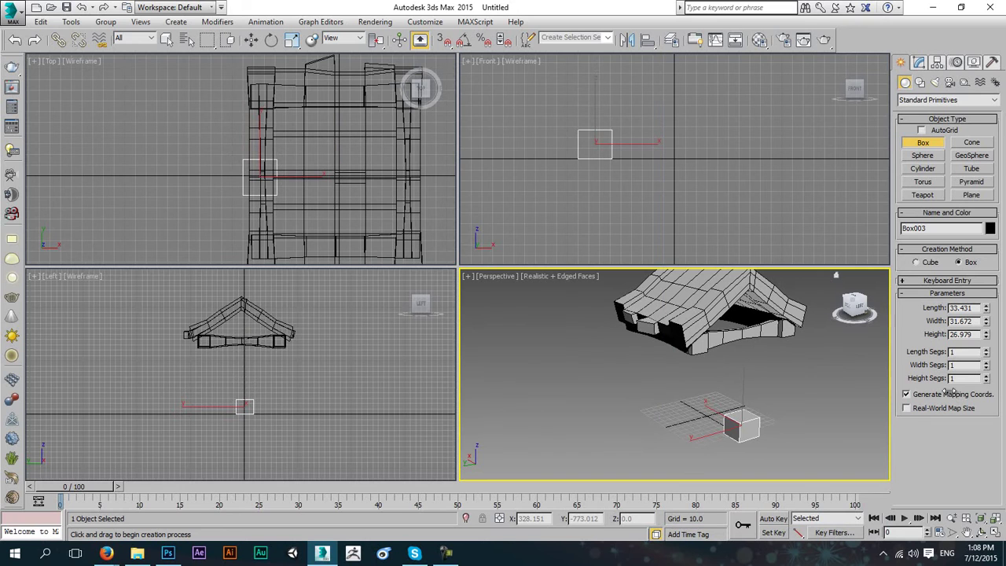
- Set the new box's length and width both to 35
{"action": "key", "text": "alt+w"}
{"action": "middle_click_drag", "start_coordinate": [712, 393], "coordinate": [644, 325], "text": "alt"}
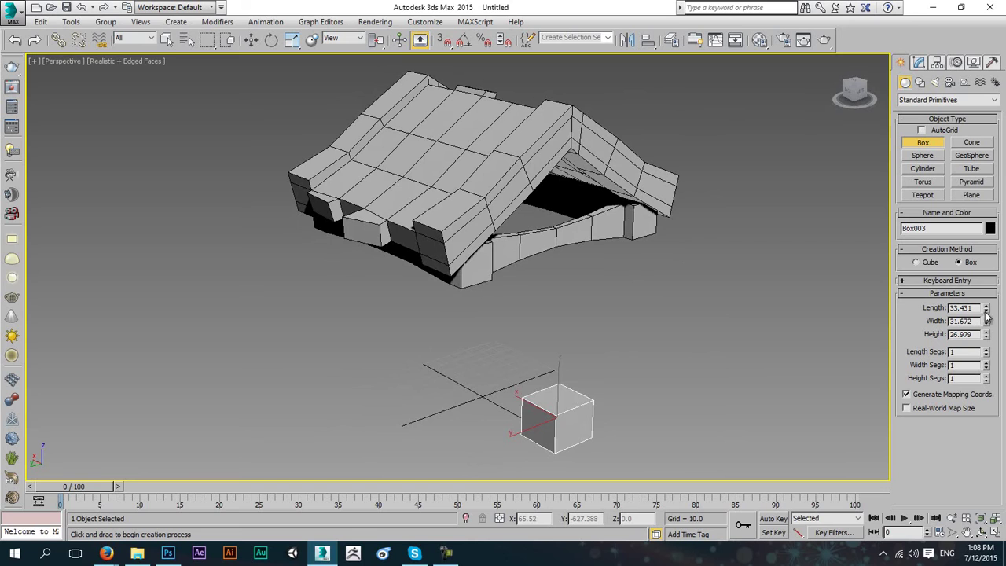
{"action": "left_click_drag", "start_coordinate": [986, 311], "coordinate": [990, 300]}
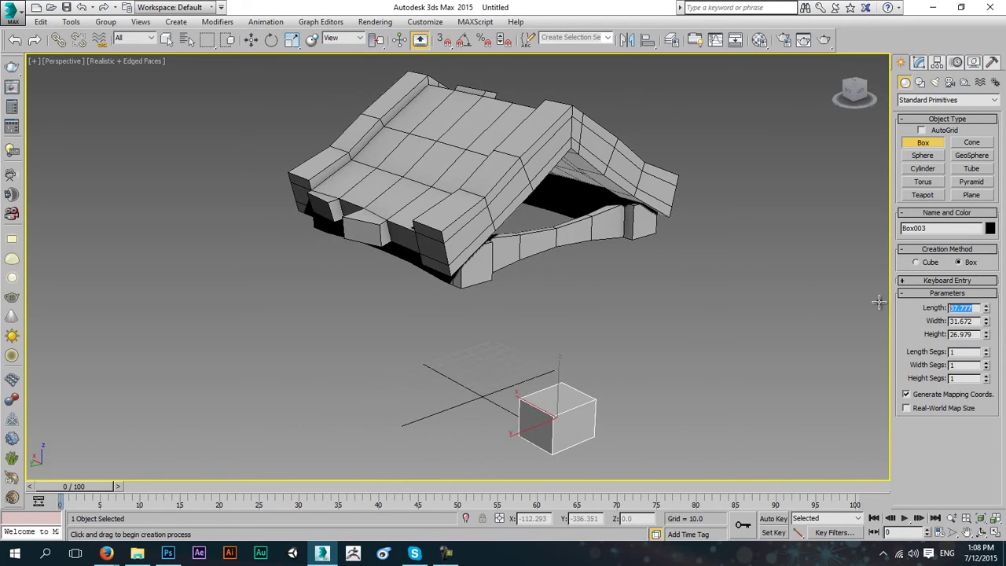
{"action": "key", "text": "Tab"}
{"action": "type", "text": "35"}
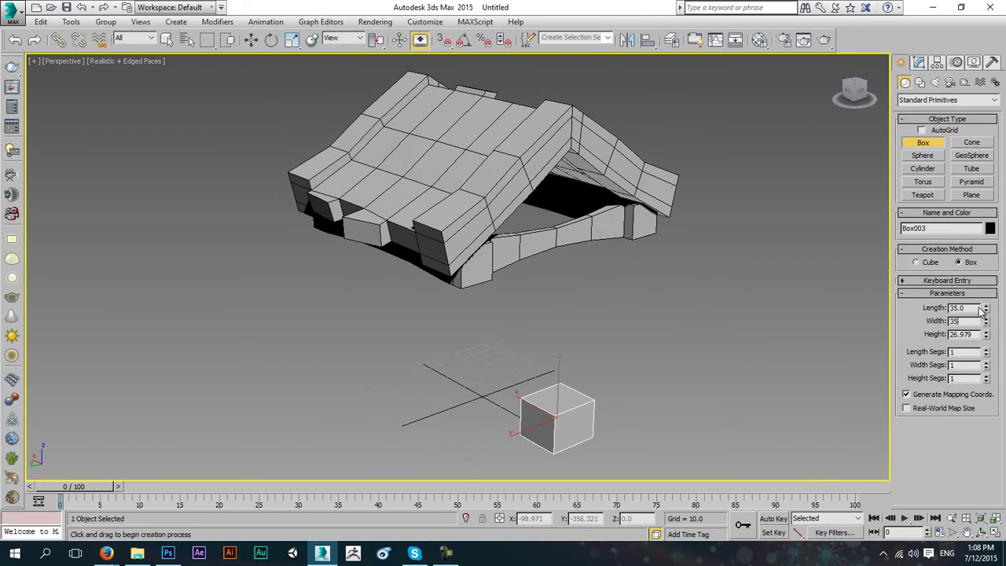
{"action": "key", "text": "Tab"}
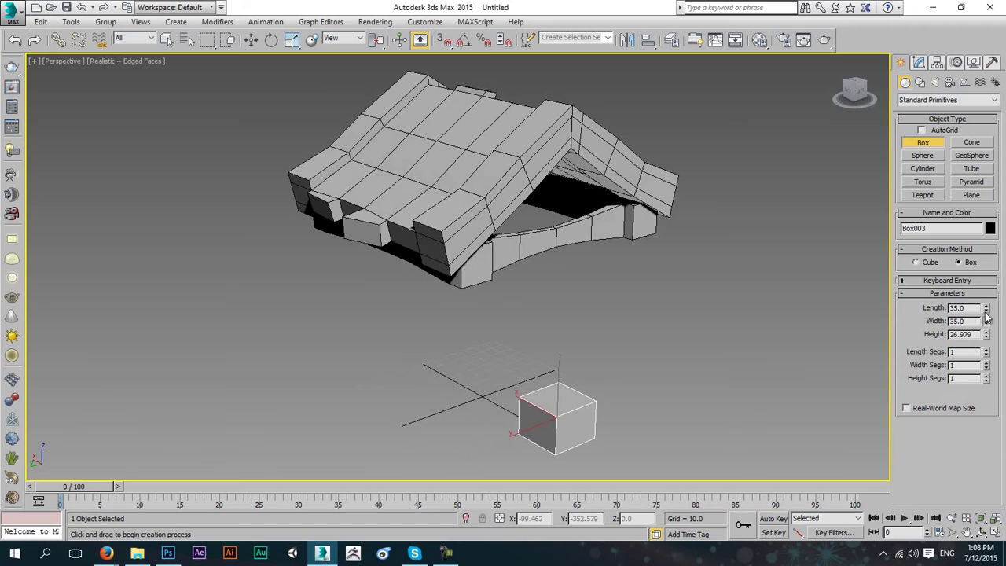
- Reduce the new box's width to about 29 and convert the box to an Editable Poly
{"action": "left_click_drag", "start_coordinate": [986, 324], "coordinate": [987, 328]}
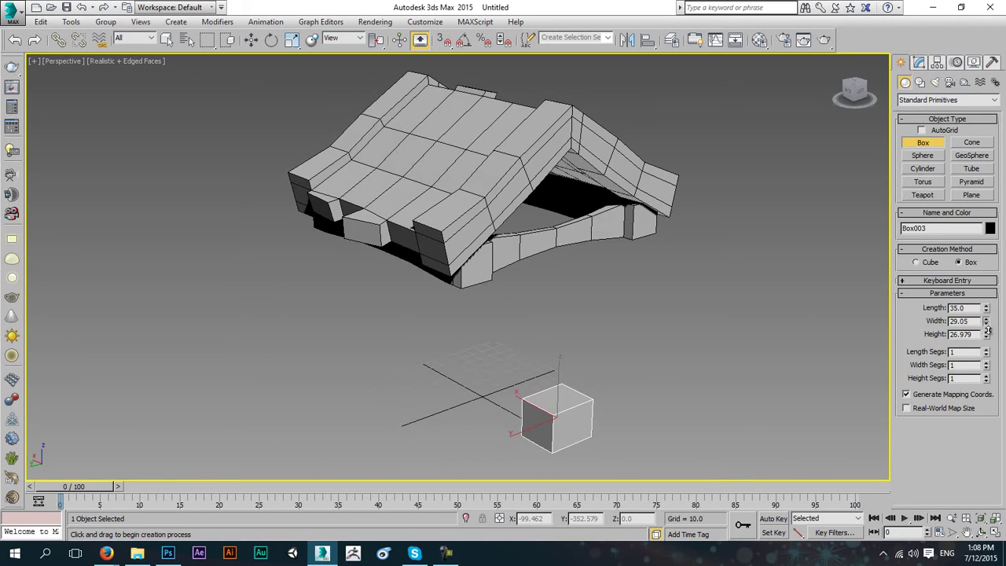
{"action": "key", "text": "w"}
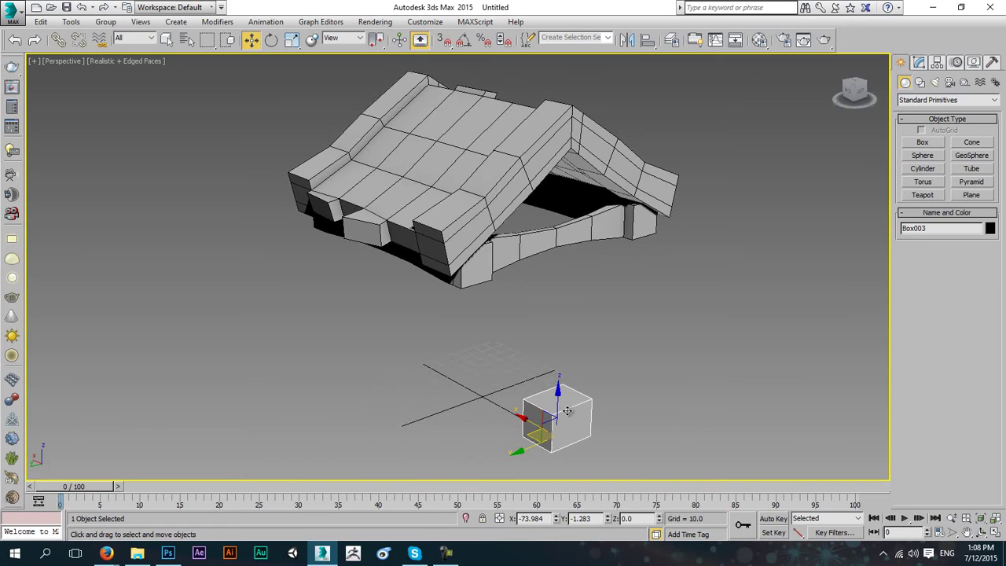
{"action": "right_click", "coordinate": [550, 421]}
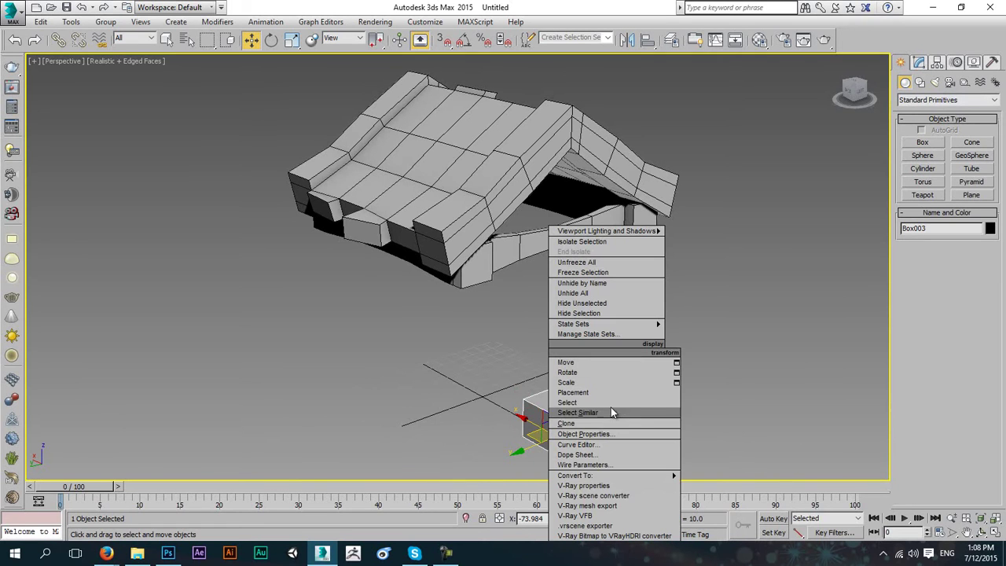
{"action": "mouse_move", "coordinate": [613, 476]}
{"action": "left_click", "coordinate": [718, 485]}
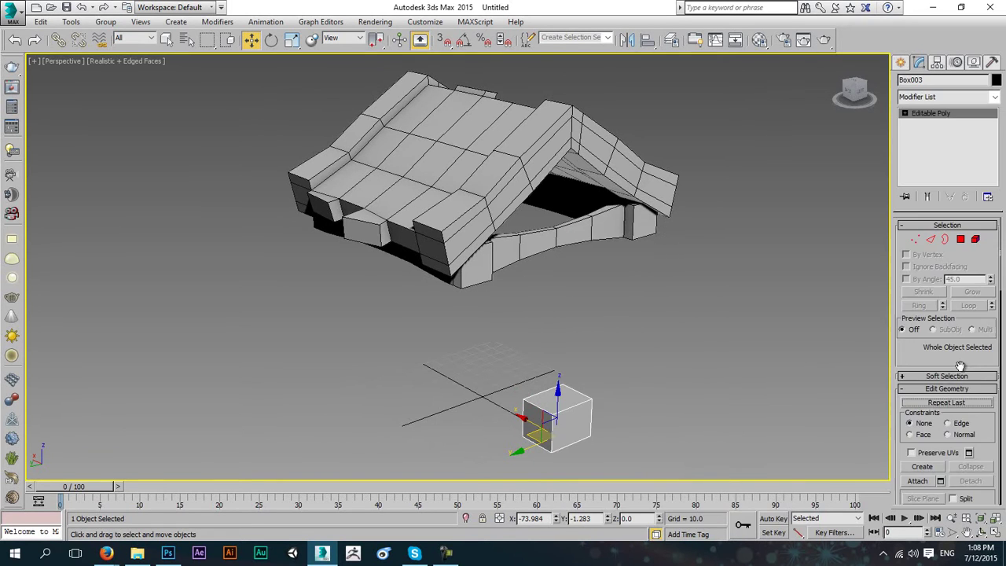
- Lower the box's top face to a height of about 15 and bevel it upward repeatedly into a tapered post with a grooved base
{"action": "left_click", "coordinate": [960, 239]}
{"action": "left_click", "coordinate": [557, 403]}
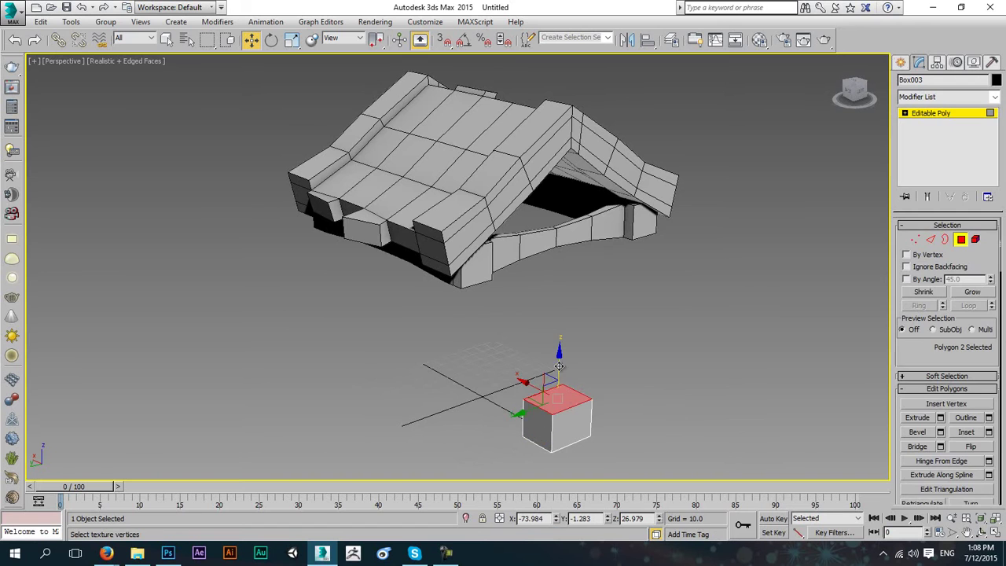
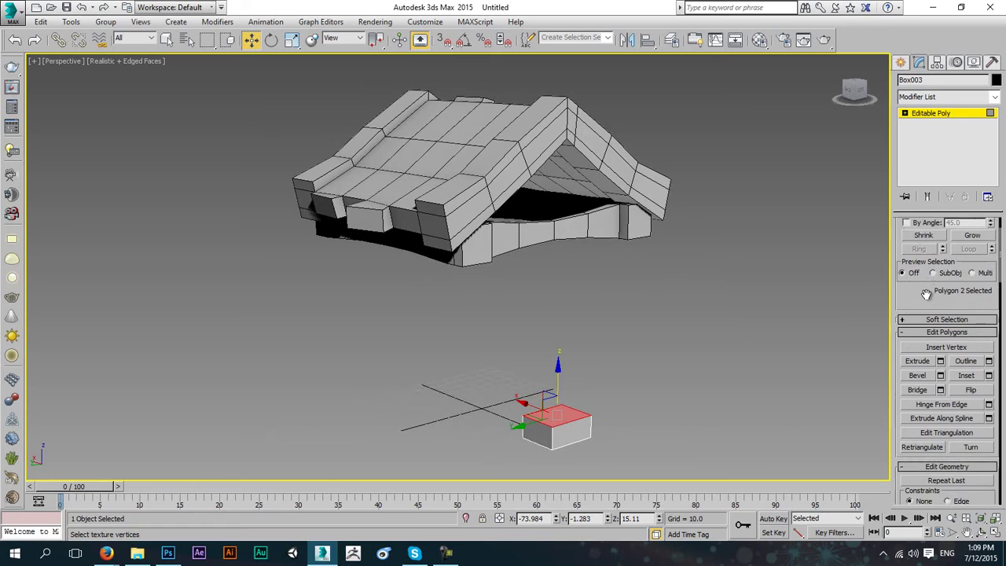
{"action": "left_click", "coordinate": [917, 360]}
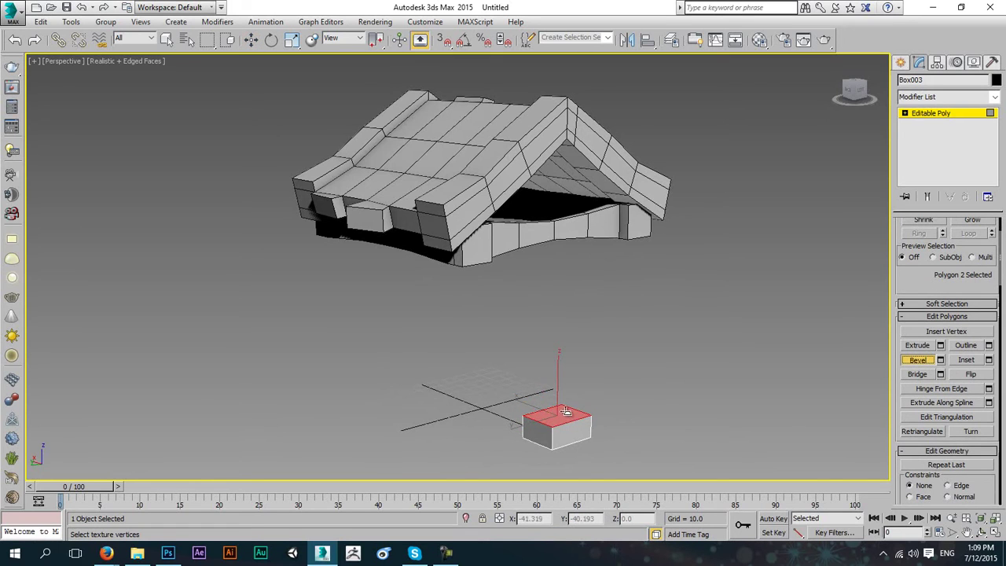
{"action": "left_click_drag", "start_coordinate": [572, 409], "coordinate": [576, 279]}
{"action": "left_click", "coordinate": [578, 279]}
{"action": "left_click_drag", "start_coordinate": [561, 360], "coordinate": [592, 130]}
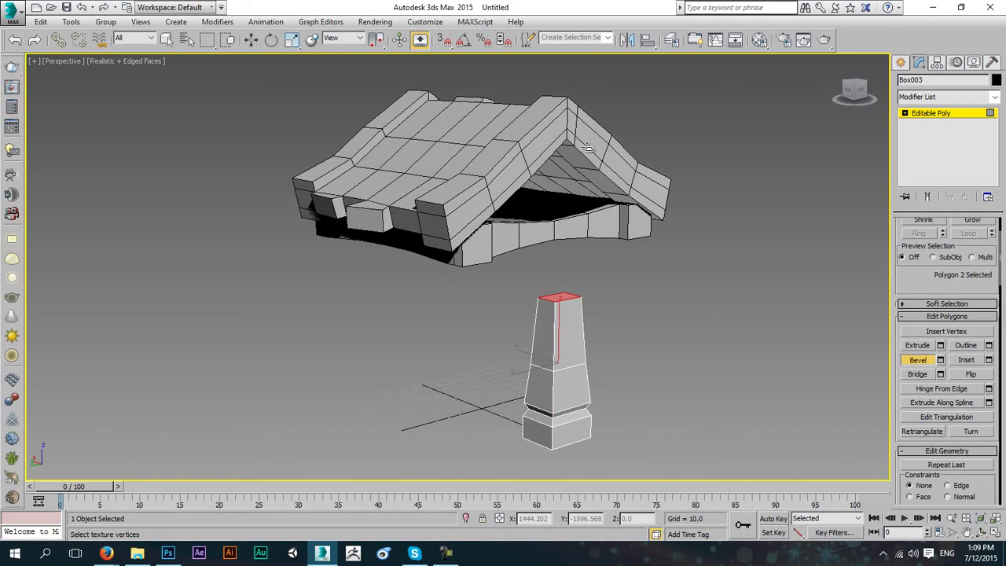
{"action": "left_click", "coordinate": [587, 147]}
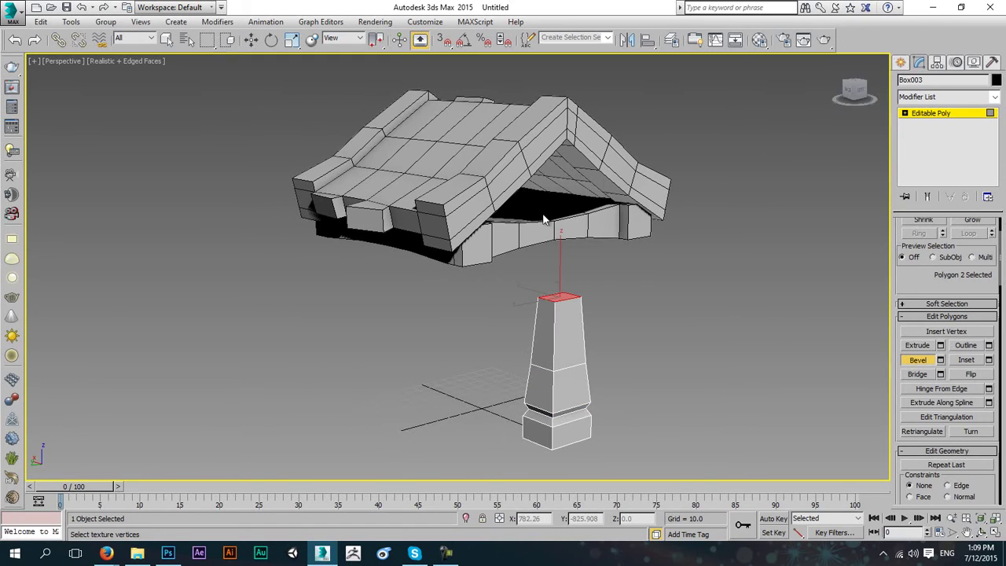
- Bevel the post's top face up to a height of about 137, flaring it outward at the beam, and finish face editing
{"action": "left_click_drag", "start_coordinate": [566, 295], "coordinate": [594, 174]}
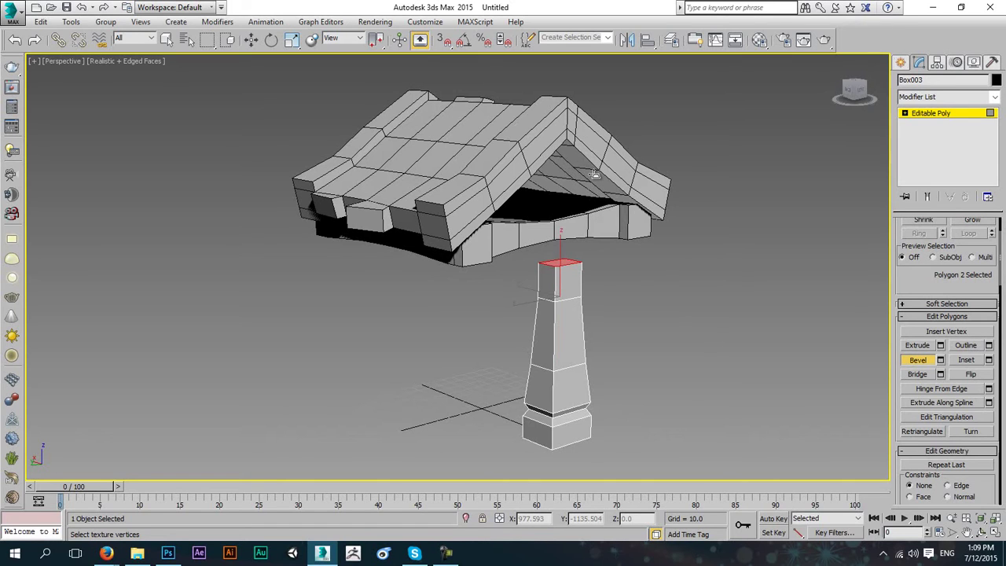
{"action": "left_click", "coordinate": [917, 359]}
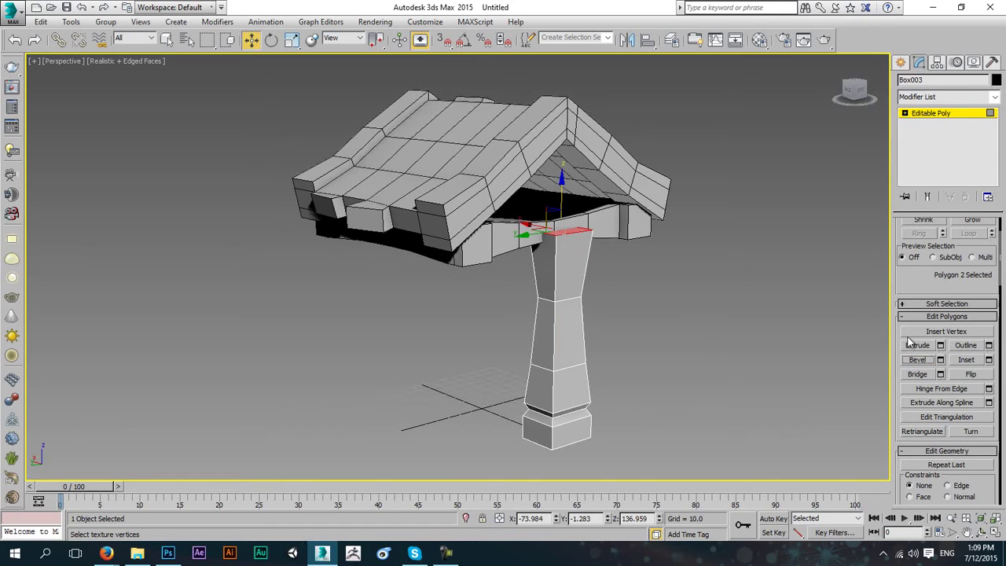
{"action": "left_click", "coordinate": [943, 113]}
- Move the post inward along X to about -60 and make one copy under the opposite beam at X about 52
{"action": "middle_click_drag", "start_coordinate": [536, 236], "coordinate": [576, 355], "text": "alt"}
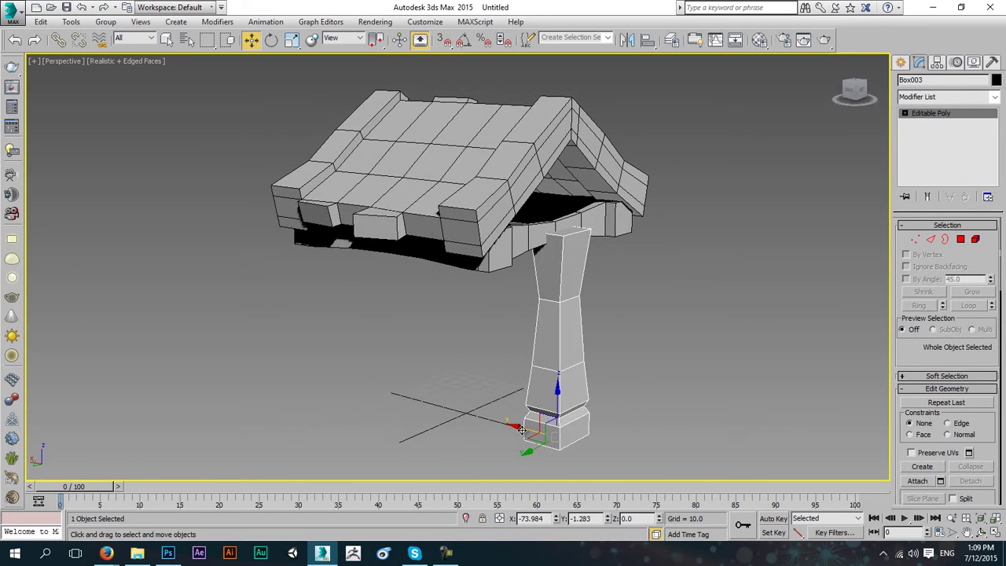
{"action": "left_click_drag", "start_coordinate": [520, 426], "coordinate": [503, 425]}
{"action": "middle_click_drag", "start_coordinate": [503, 424], "coordinate": [602, 287], "text": "alt"}
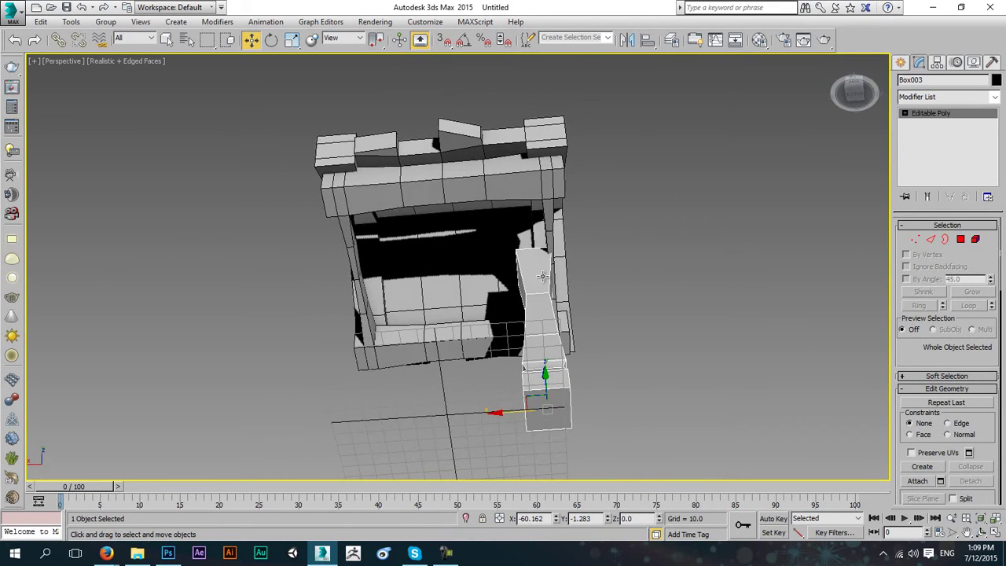
{"action": "left_click_drag", "start_coordinate": [511, 411], "coordinate": [323, 415], "text": "shift"}
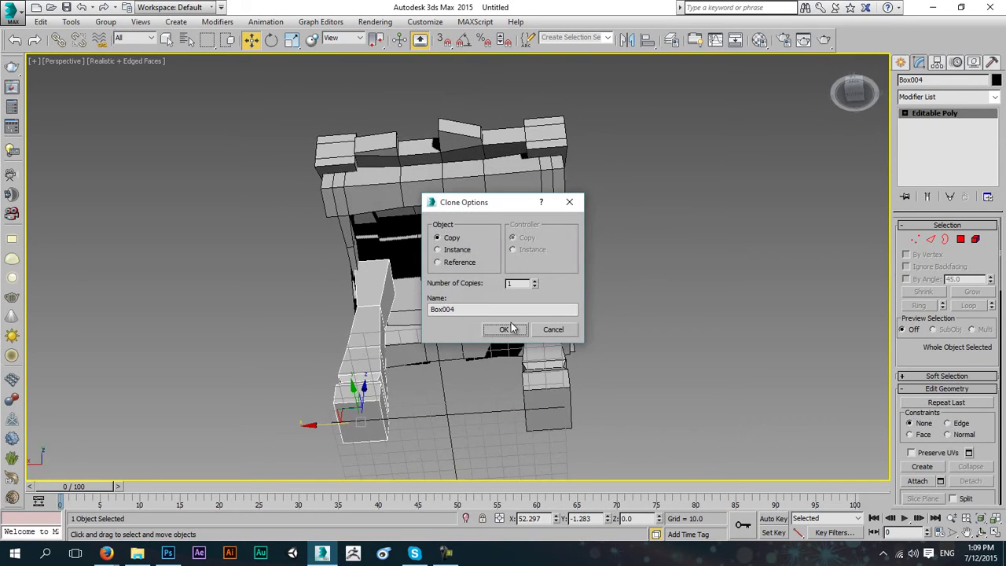
{"action": "left_click", "coordinate": [506, 331]}
- Create a box about 12.5 by 15 and 43 high beside the first post's foot, with 4 height segments
{"action": "mouse_move", "coordinate": [608, 297]}
{"action": "middle_mouse_down", "text": "alt"}
{"action": "mouse_move", "coordinate": [618, 296]}
{"action": "mouse_move", "coordinate": [544, 371]}
{"action": "mouse_move", "coordinate": [620, 263]}
{"action": "mouse_move", "coordinate": [570, 302]}
{"action": "middle_mouse_up", "text": "alt"}
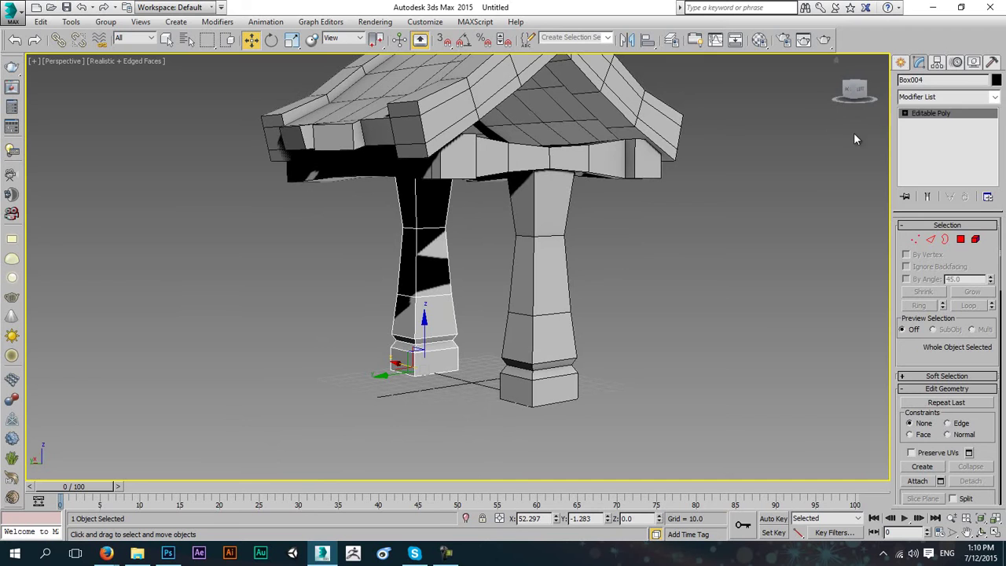
{"action": "left_click", "coordinate": [902, 63]}
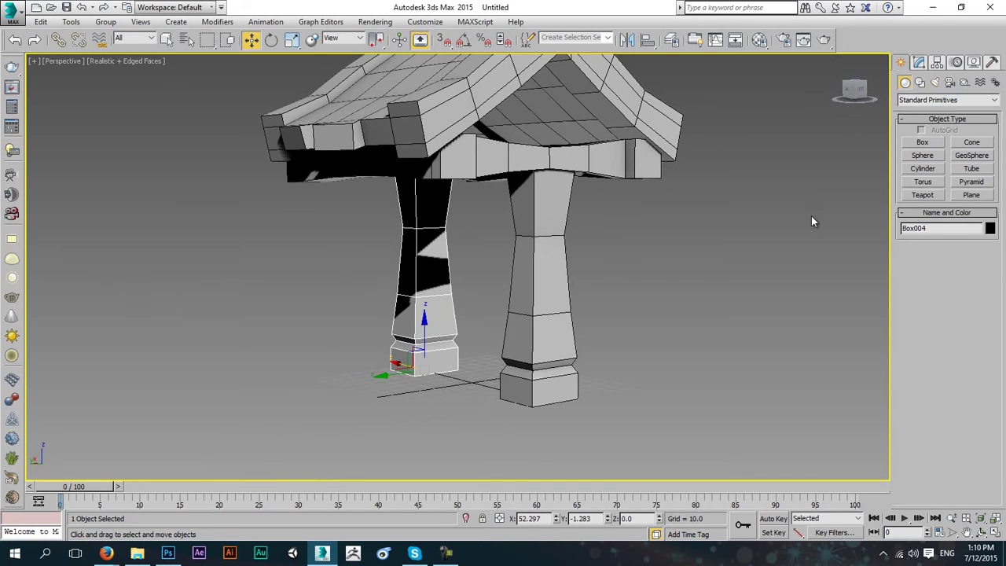
{"action": "left_click", "coordinate": [921, 143]}
{"action": "middle_click_drag", "start_coordinate": [490, 256], "coordinate": [519, 402], "text": "alt"}
{"action": "left_click_drag", "start_coordinate": [515, 405], "coordinate": [517, 419]}
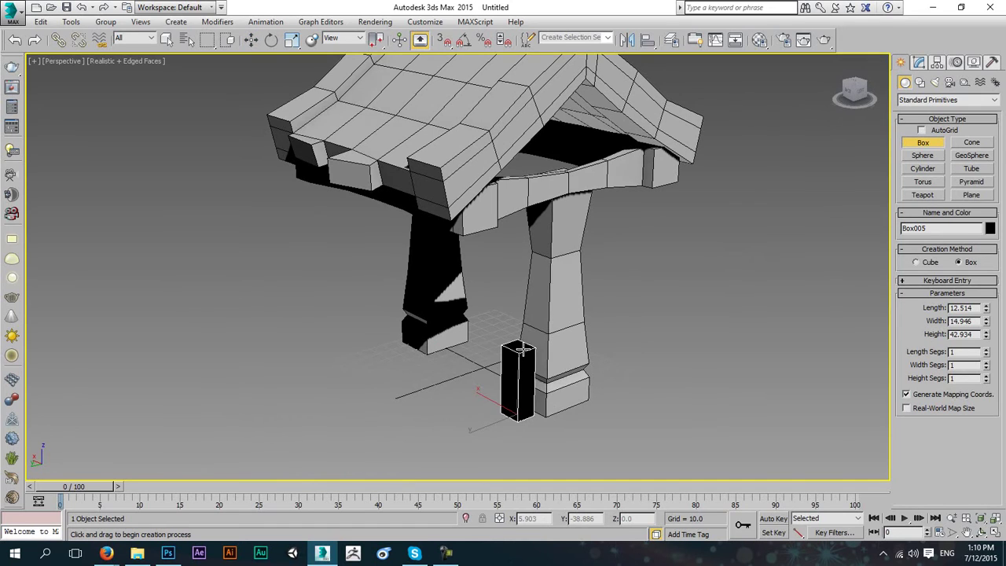
{"action": "left_click", "coordinate": [522, 348]}
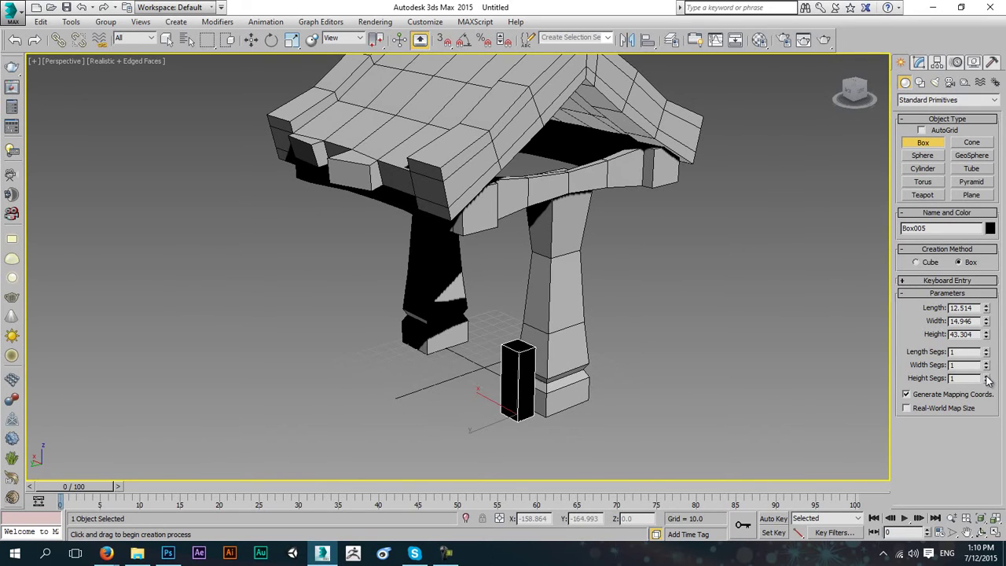
{"action": "left_click", "coordinate": [987, 376]}
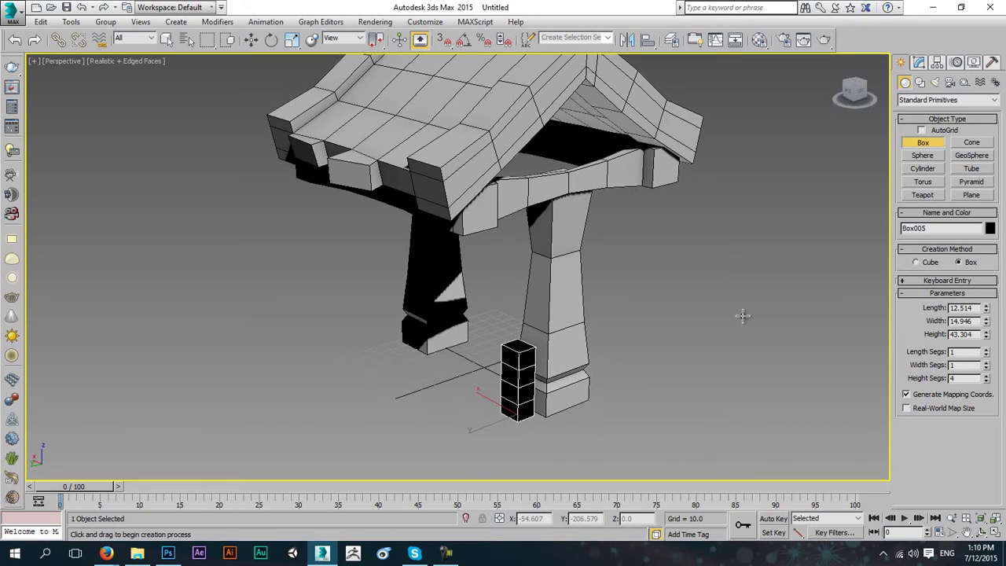
- Assign the 01 - Default material to the small box
{"action": "key", "text": "m"}
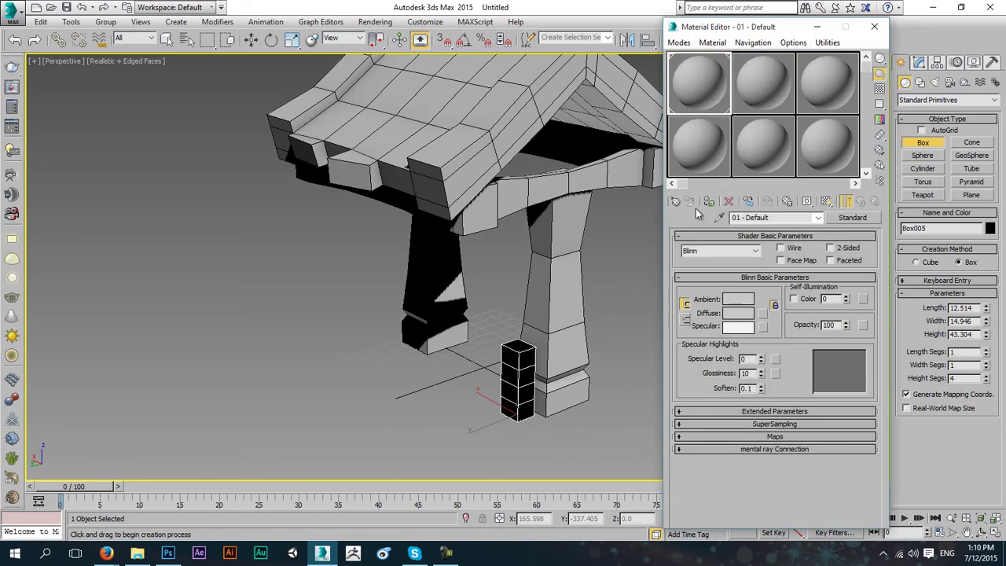
{"action": "left_click", "coordinate": [706, 201]}
{"action": "key", "text": "m"}
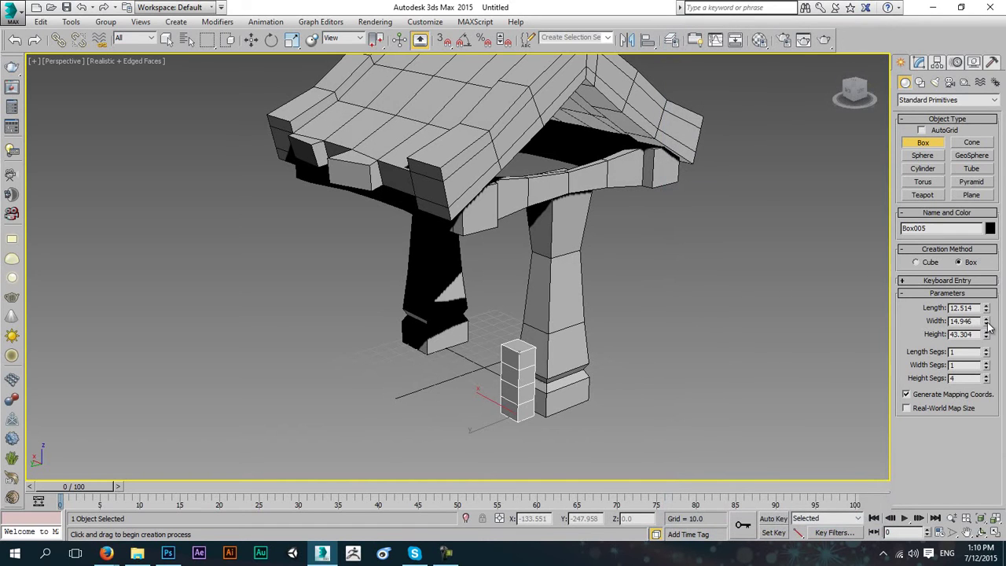
- Set the small box's length and width both to 12
{"action": "left_click_drag", "start_coordinate": [977, 309], "coordinate": [870, 306]}
{"action": "type", "text": "12"}
{"action": "key", "text": "Tab"}
{"action": "type", "text": "12"}
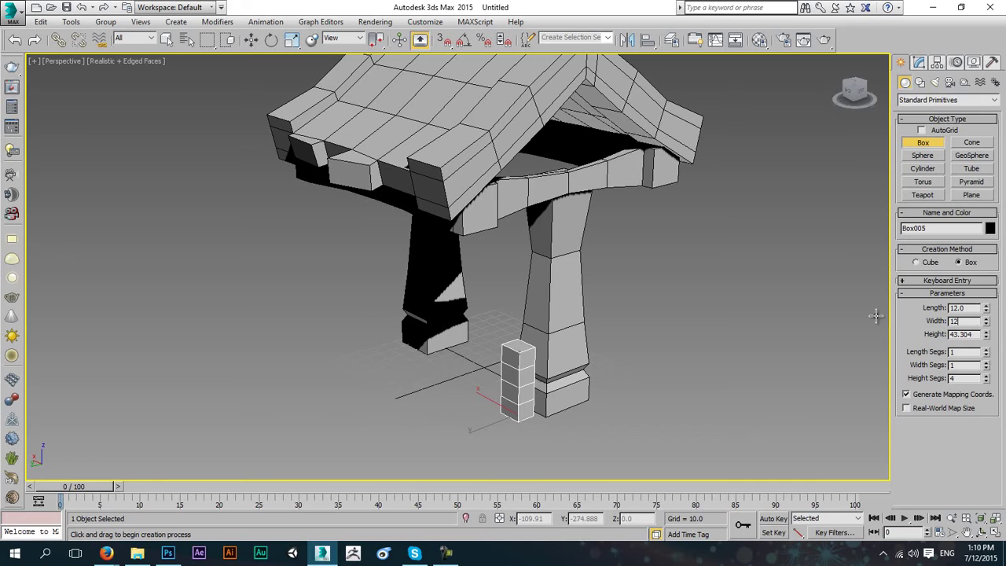
{"action": "key", "text": "Return"}
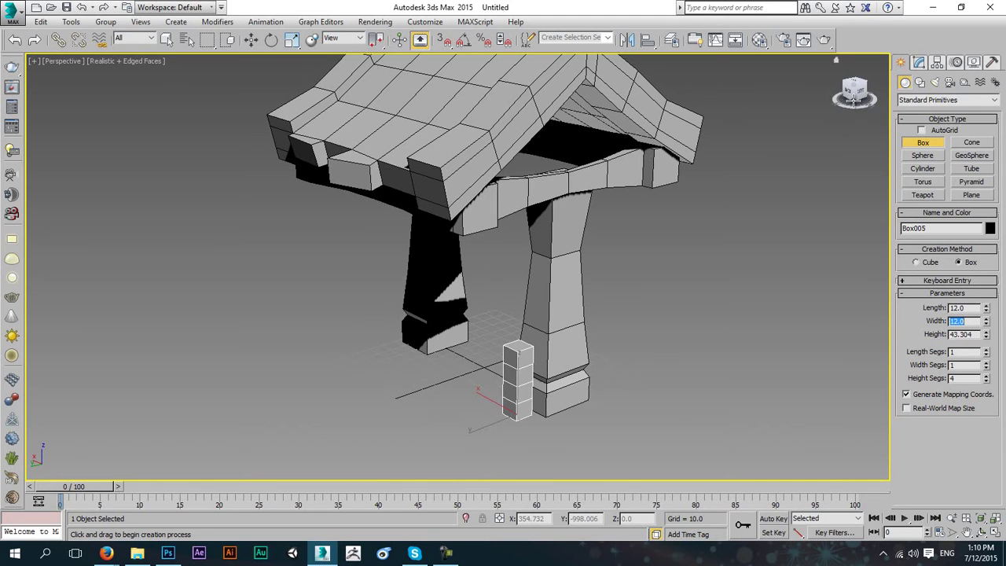
- Add a Bend modifier to the small box with an angle of 90 and a direction of -90
{"action": "left_click", "coordinate": [919, 63]}
{"action": "left_click", "coordinate": [934, 98]}
{"action": "type", "text": "b"}
{"action": "key", "text": "Return"}
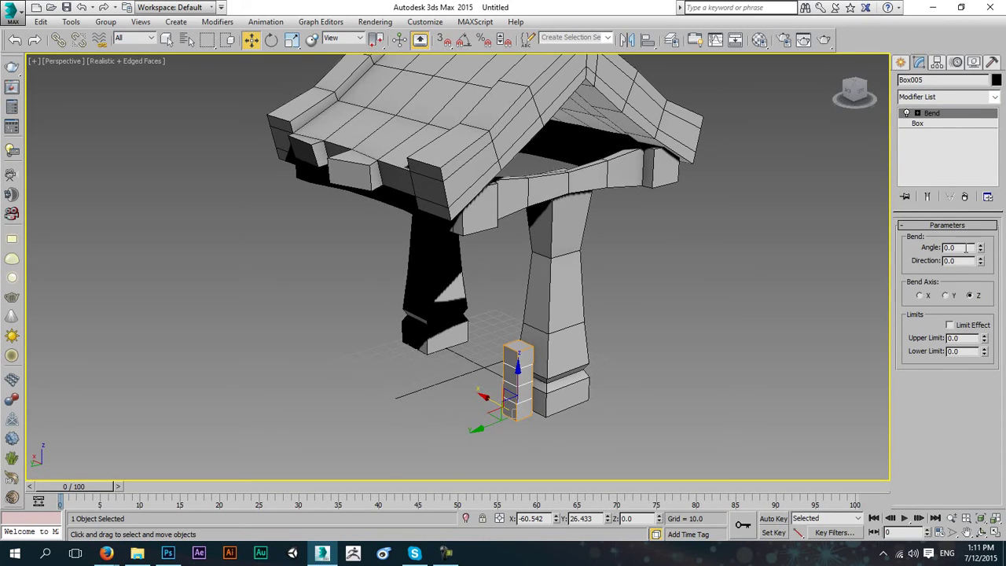
{"action": "left_click_drag", "start_coordinate": [982, 250], "coordinate": [984, 101]}
{"action": "left_click_drag", "start_coordinate": [983, 263], "coordinate": [983, 367]}
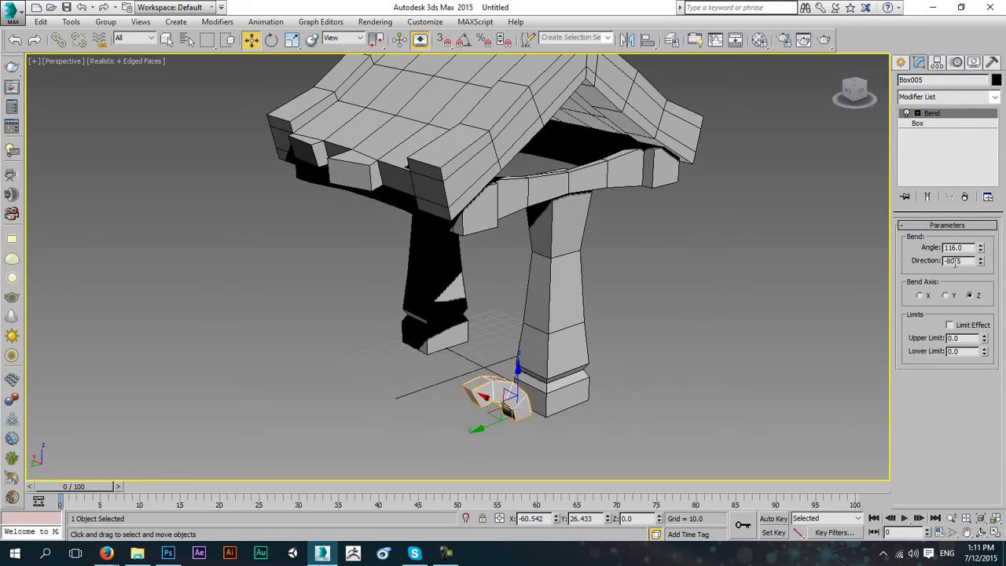
{"action": "left_click_drag", "start_coordinate": [968, 261], "coordinate": [900, 274]}
{"action": "key", "text": "Return"}
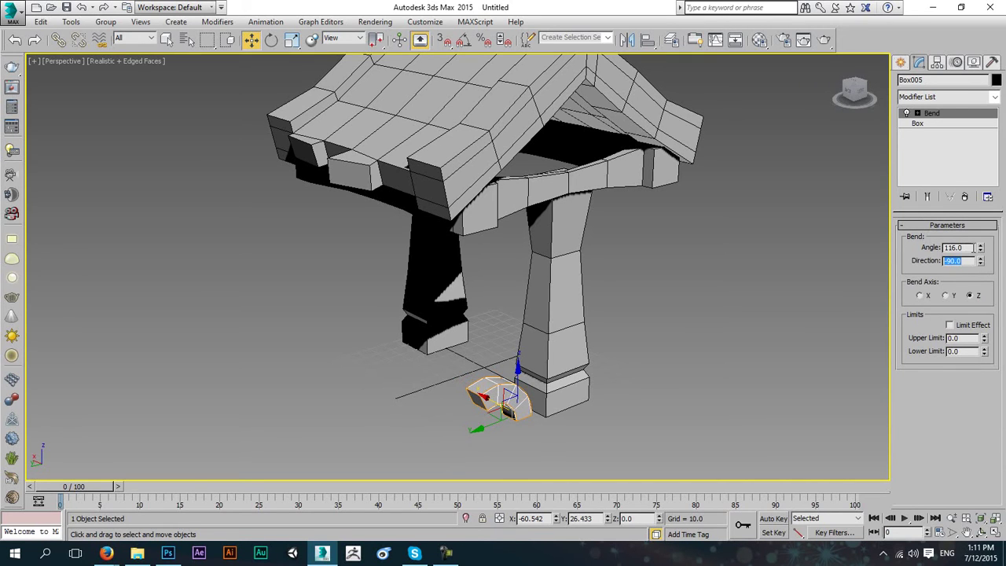
{"action": "left_click_drag", "start_coordinate": [970, 246], "coordinate": [919, 260]}
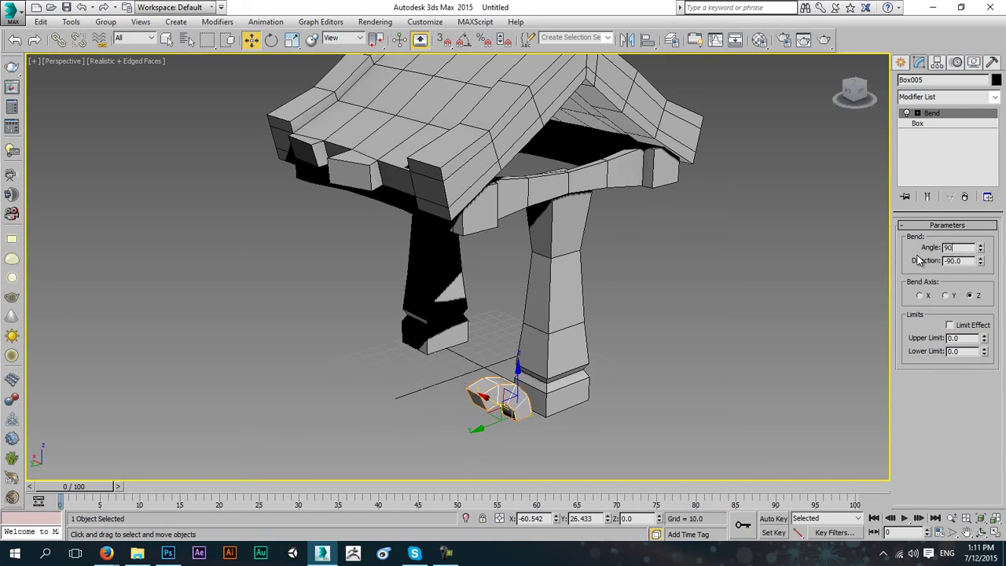
{"action": "key", "text": "Return"}
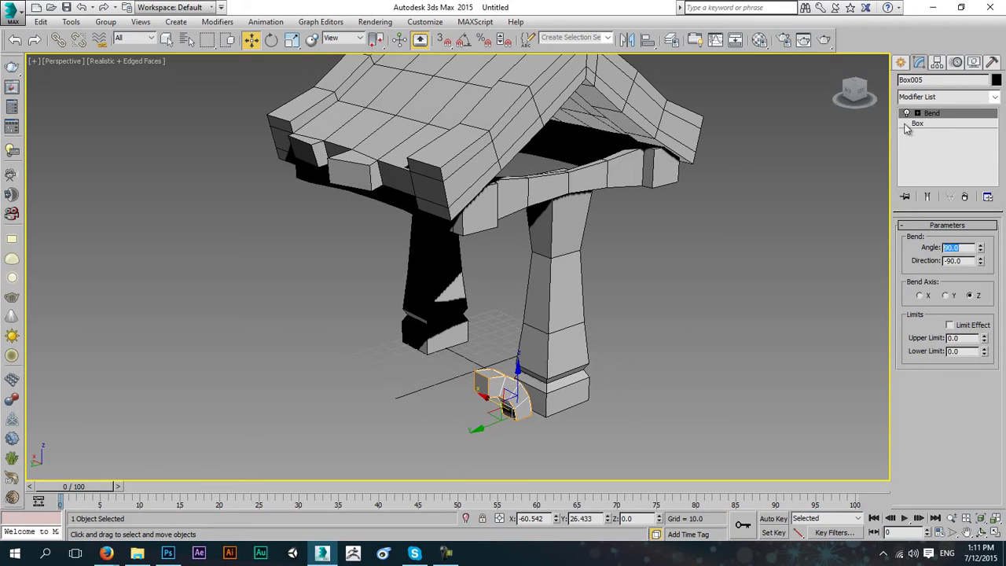
- Raise the bent brace along Z to about 94, just beneath the side beam
{"action": "middle_click_drag", "start_coordinate": [338, 158], "coordinate": [424, 299], "text": "alt"}
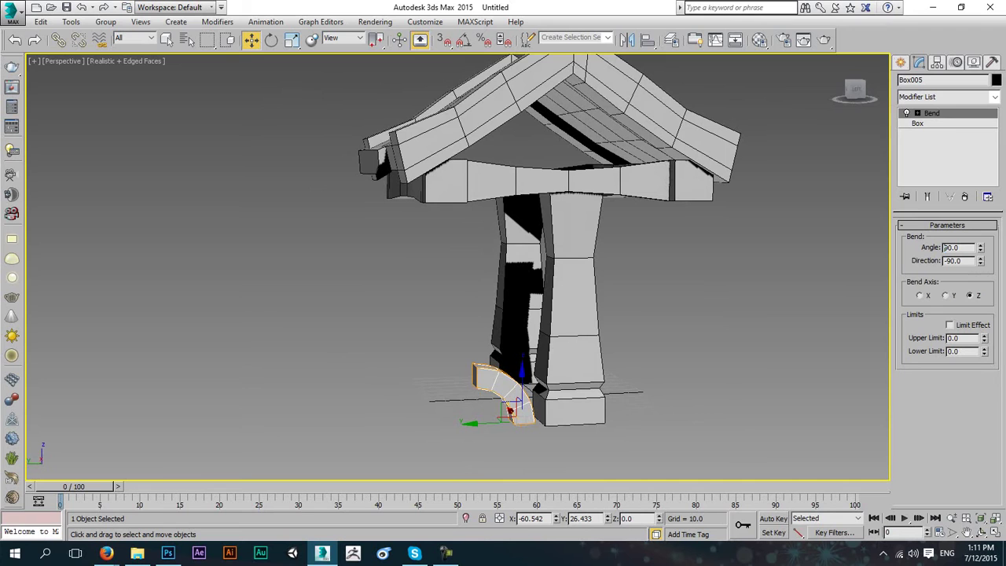
{"action": "left_click_drag", "start_coordinate": [980, 248], "coordinate": [855, 314]}
{"action": "left_click_drag", "start_coordinate": [524, 385], "coordinate": [527, 213]}
- Move the bent brace along Y to about 16 so its lower end meets the side of the post
{"action": "middle_click_drag", "start_coordinate": [526, 212], "coordinate": [606, 157], "text": "alt"}
{"action": "scroll", "coordinate": [559, 202], "scroll_direction": "up", "scroll_amount": 4}
{"action": "middle_click_drag", "start_coordinate": [591, 203], "coordinate": [638, 177]}
{"action": "middle_click_drag", "start_coordinate": [637, 177], "coordinate": [509, 296], "text": "alt"}
{"action": "middle_click_drag", "start_coordinate": [564, 254], "coordinate": [543, 263], "text": "alt"}
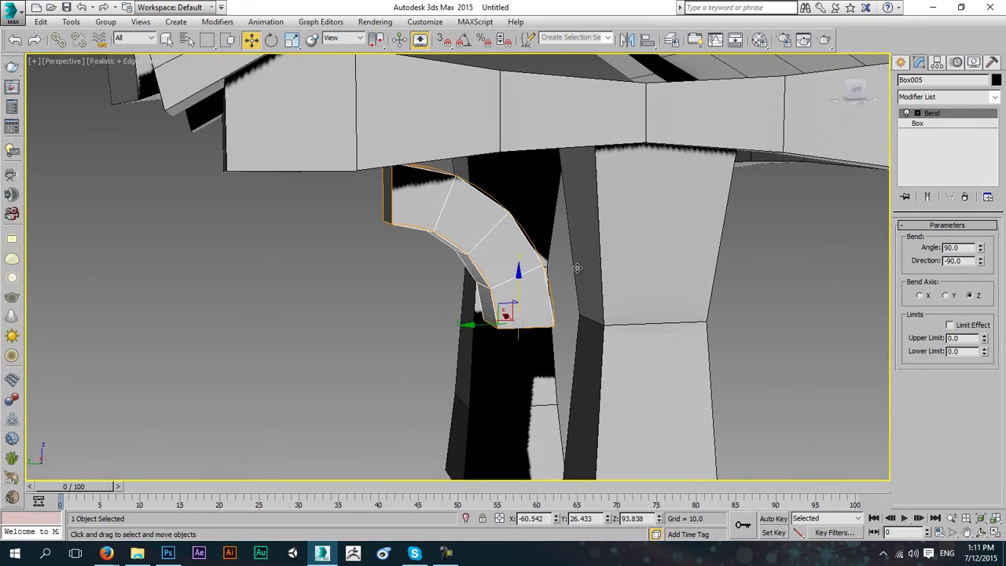
{"action": "middle_click_drag", "start_coordinate": [590, 294], "coordinate": [595, 245], "text": "alt"}
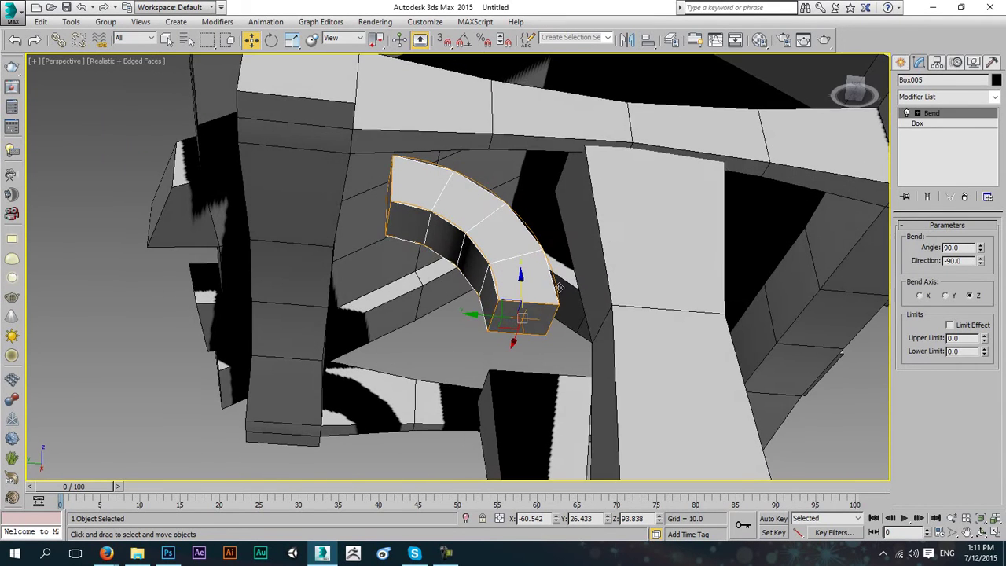
{"action": "left_click_drag", "start_coordinate": [483, 323], "coordinate": [531, 306]}
{"action": "middle_click_drag", "start_coordinate": [532, 307], "coordinate": [501, 191], "text": "alt"}
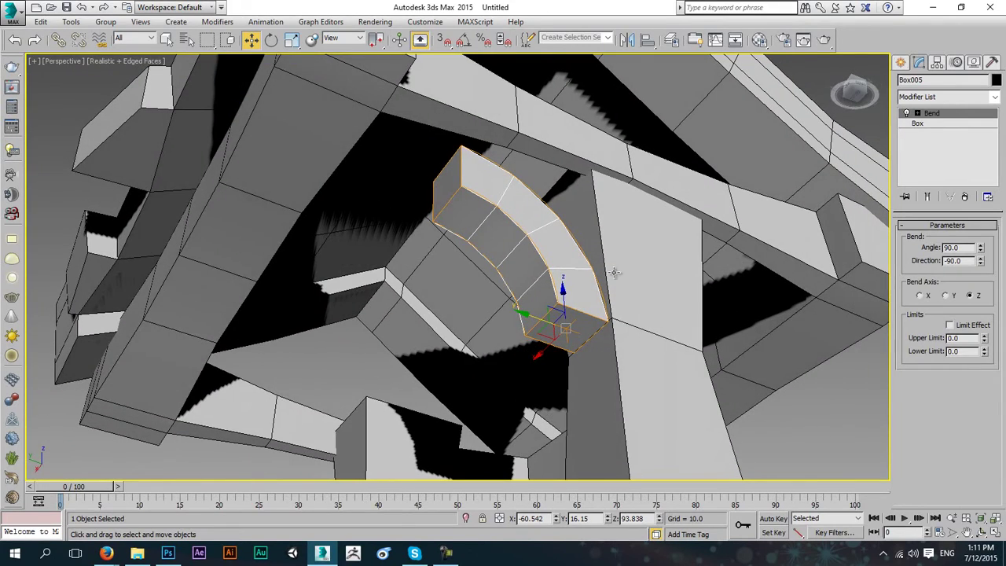
- Mirror the bent brace as a copy across the X axis with zero offset
{"action": "middle_click_drag", "start_coordinate": [631, 274], "coordinate": [593, 319], "text": "alt"}
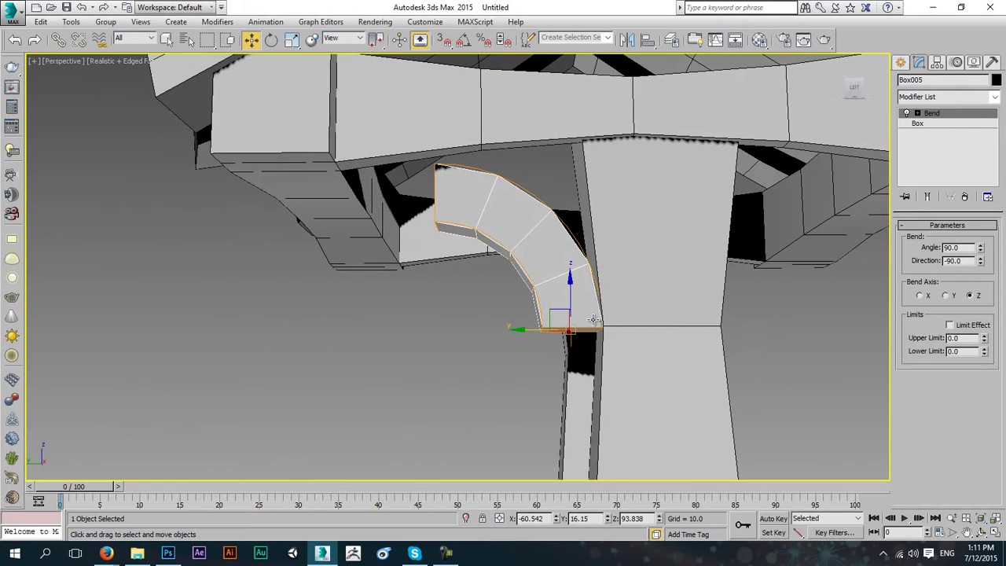
{"action": "left_click", "coordinate": [628, 39]}
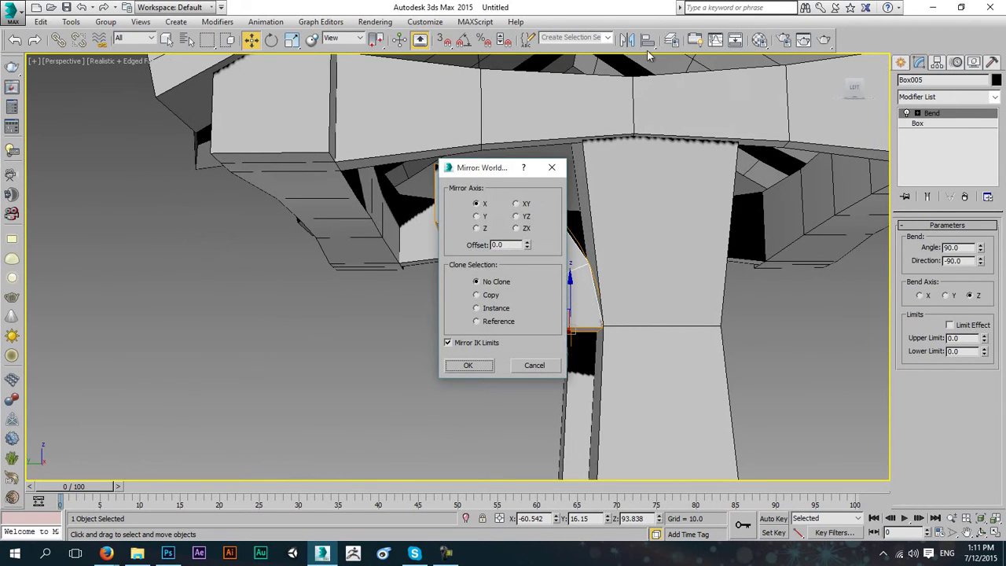
{"action": "left_click", "coordinate": [475, 295]}
{"action": "left_click", "coordinate": [468, 365]}
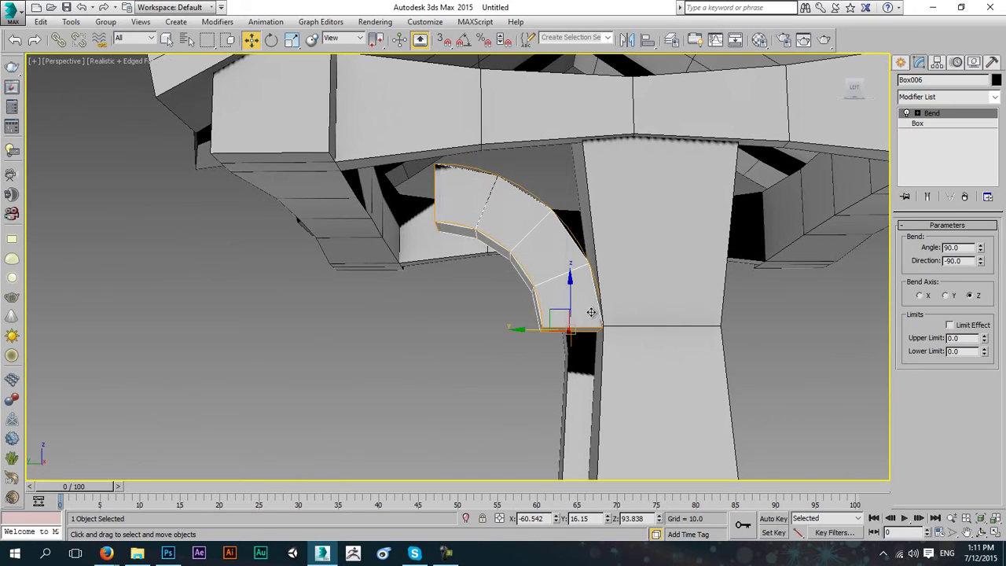
- Undo the X-axis mirror copy of the bent brace along with its trial move across the post
{"action": "left_click_drag", "start_coordinate": [534, 322], "coordinate": [676, 321]}
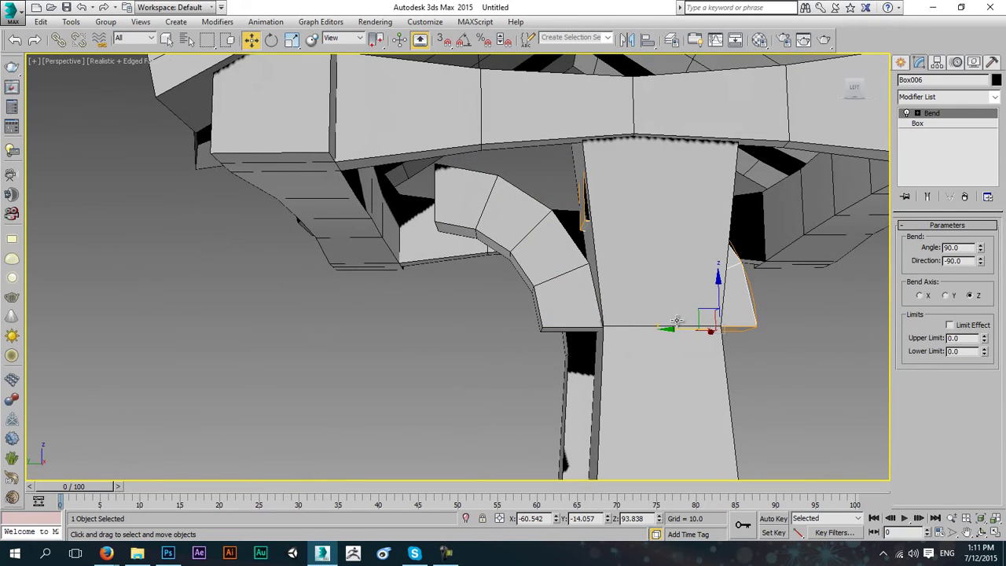
{"action": "key", "text": "ctrl+z"}
{"action": "key", "text": "ctrl+z"}
- Mirror the bent brace as a copy across the Y axis and move the copy along Y to about -21, on the post's opposite side
{"action": "left_click", "coordinate": [627, 40]}
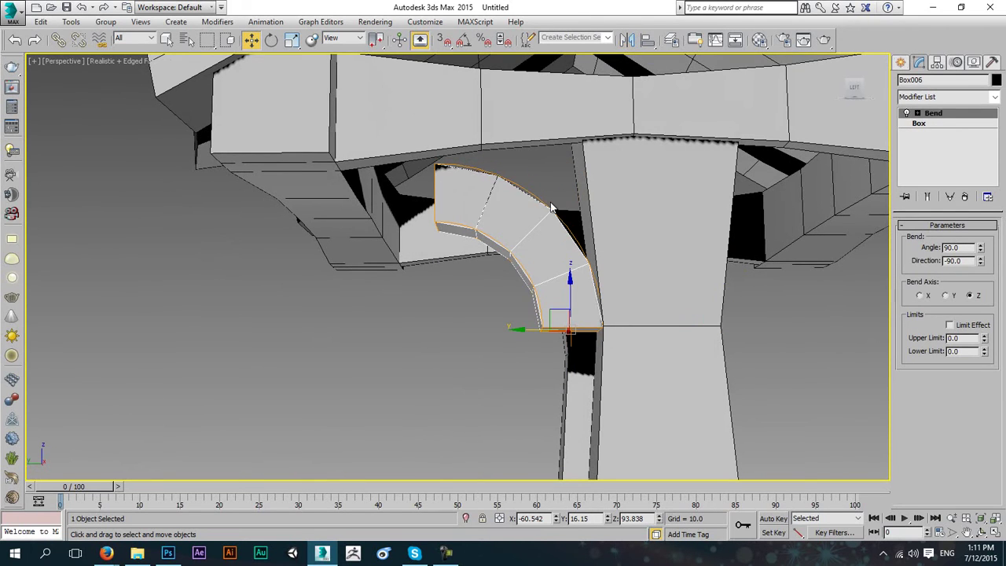
{"action": "left_click_drag", "start_coordinate": [505, 170], "coordinate": [312, 167]}
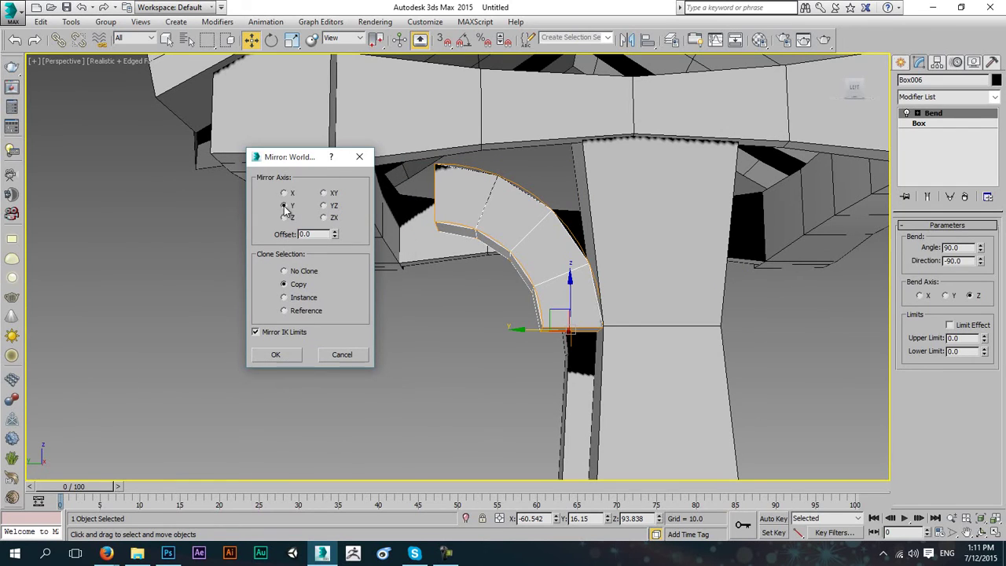
{"action": "left_click", "coordinate": [285, 206]}
{"action": "left_click", "coordinate": [276, 354]}
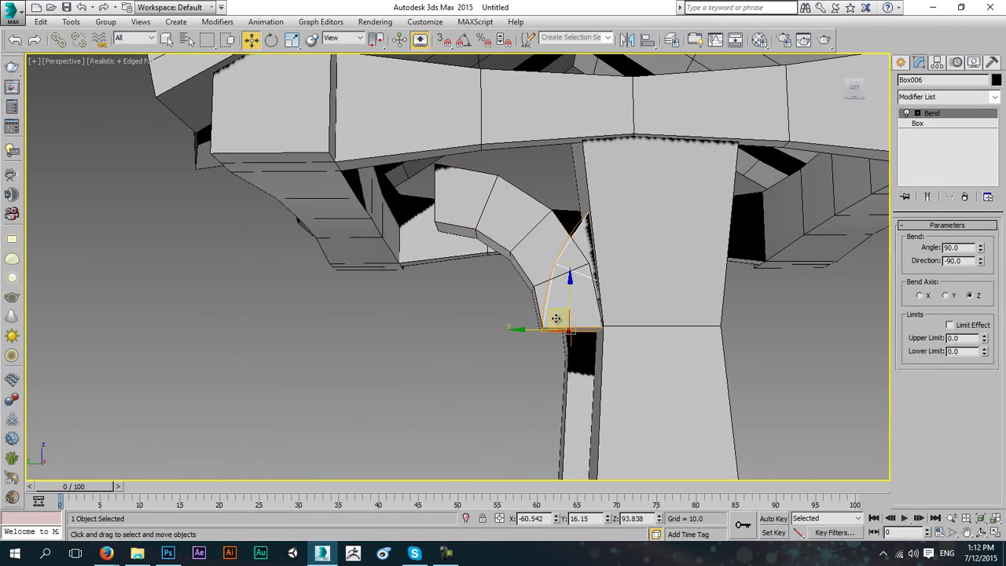
{"action": "left_click_drag", "start_coordinate": [520, 333], "coordinate": [709, 324]}
{"action": "middle_click_drag", "start_coordinate": [817, 281], "coordinate": [789, 288], "text": "alt"}
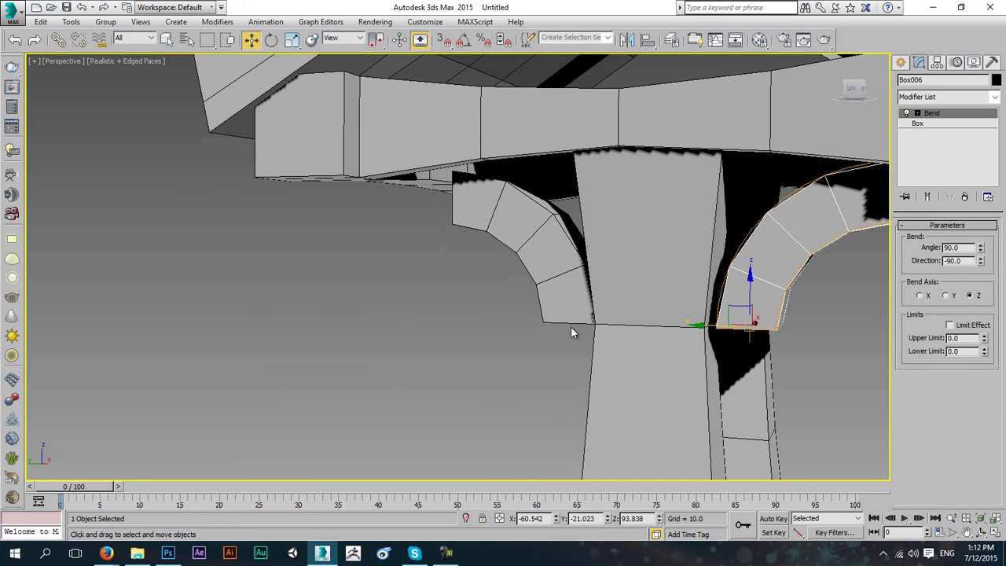
- Check that the snap settings use Endpoint and turn on 3D snapping for aligning the braces
{"action": "right_click", "coordinate": [443, 39]}
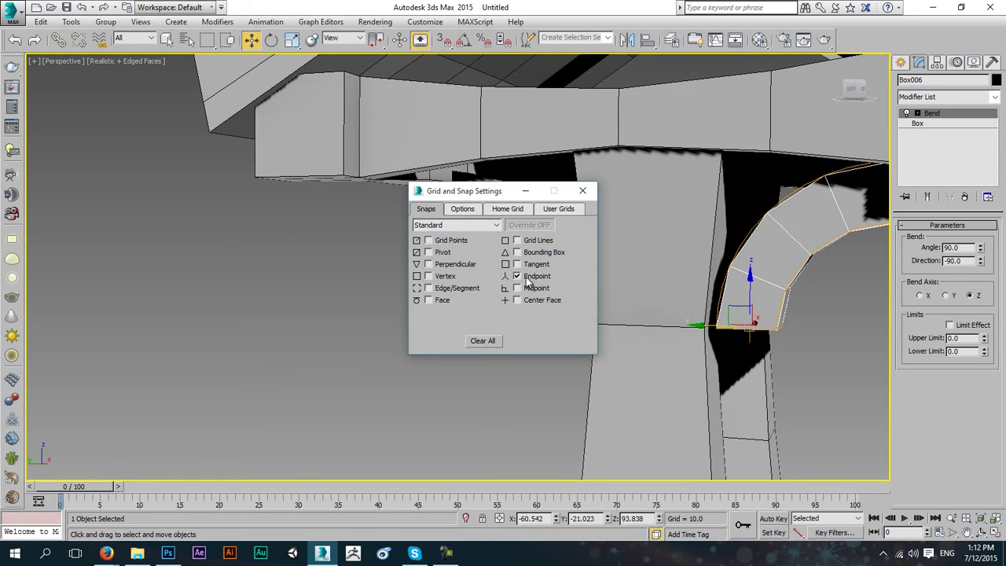
{"action": "left_click", "coordinate": [584, 197]}
{"action": "middle_click_drag", "start_coordinate": [519, 295], "coordinate": [553, 311], "text": "alt"}
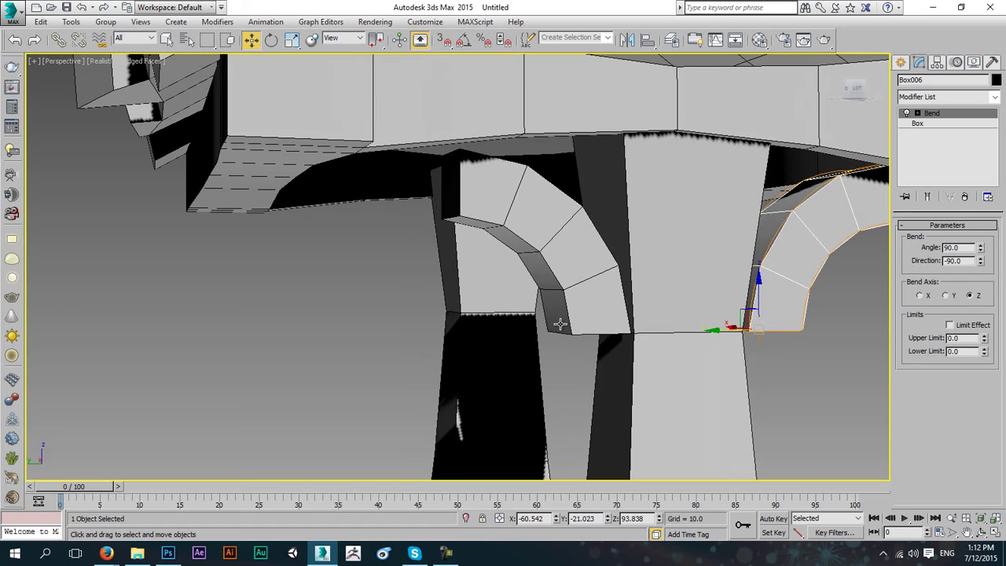
{"action": "key", "text": "s"}
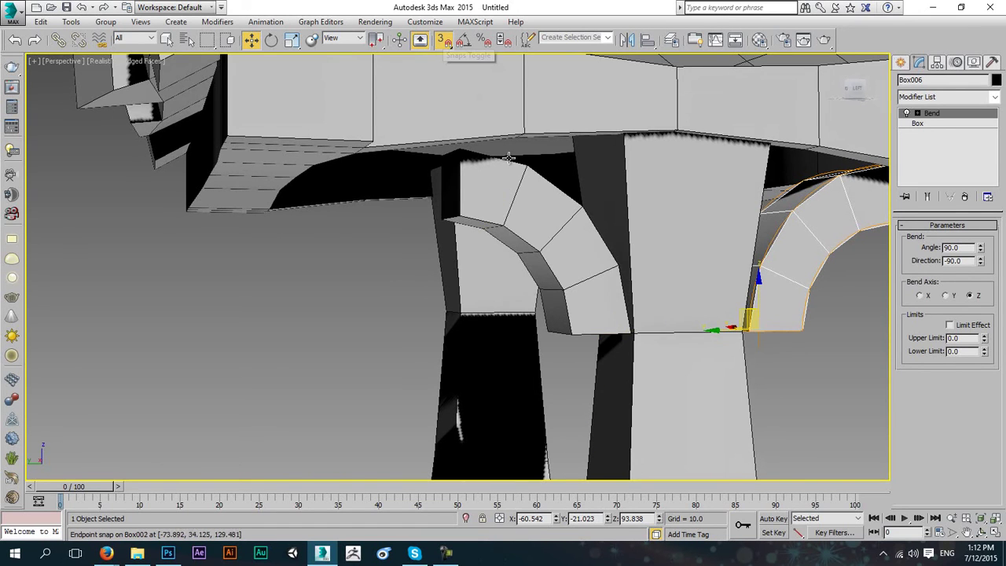
- Move the right curved brace with snapping so its base meets the column edge, in line with the left brace
{"action": "middle_click_drag", "start_coordinate": [560, 222], "coordinate": [640, 224], "text": "alt"}
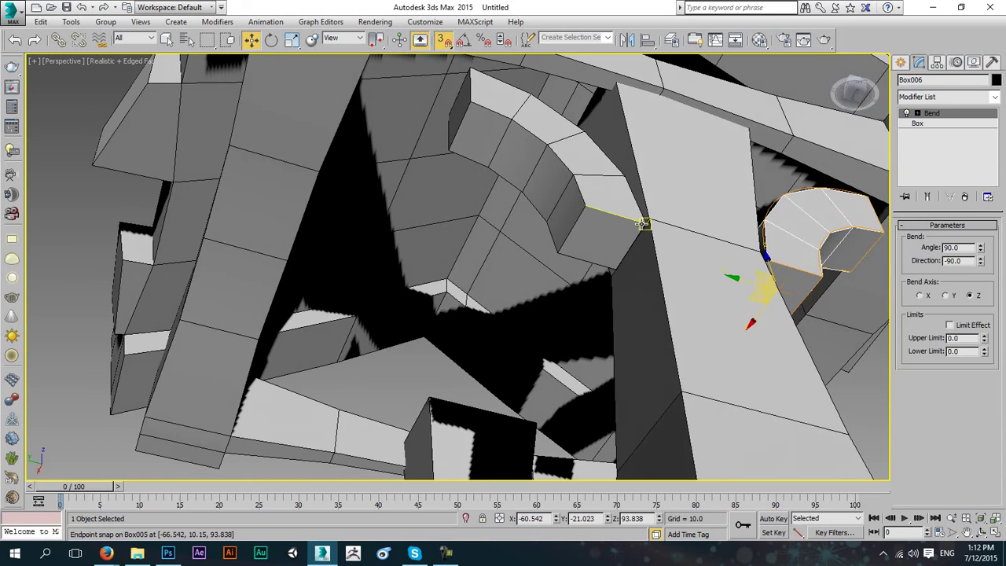
{"action": "left_click", "coordinate": [643, 224]}
{"action": "mouse_move", "coordinate": [643, 224]}
{"action": "left_mouse_down"}
{"action": "mouse_move", "coordinate": [603, 245]}
{"action": "mouse_move", "coordinate": [649, 219]}
{"action": "left_mouse_up"}
{"action": "middle_click_drag", "start_coordinate": [744, 255], "coordinate": [801, 208], "text": "alt"}
{"action": "left_click_drag", "start_coordinate": [796, 191], "coordinate": [777, 187]}
{"action": "middle_click_drag", "start_coordinate": [644, 196], "coordinate": [506, 137], "text": "alt"}
{"action": "right_click", "coordinate": [502, 169]}
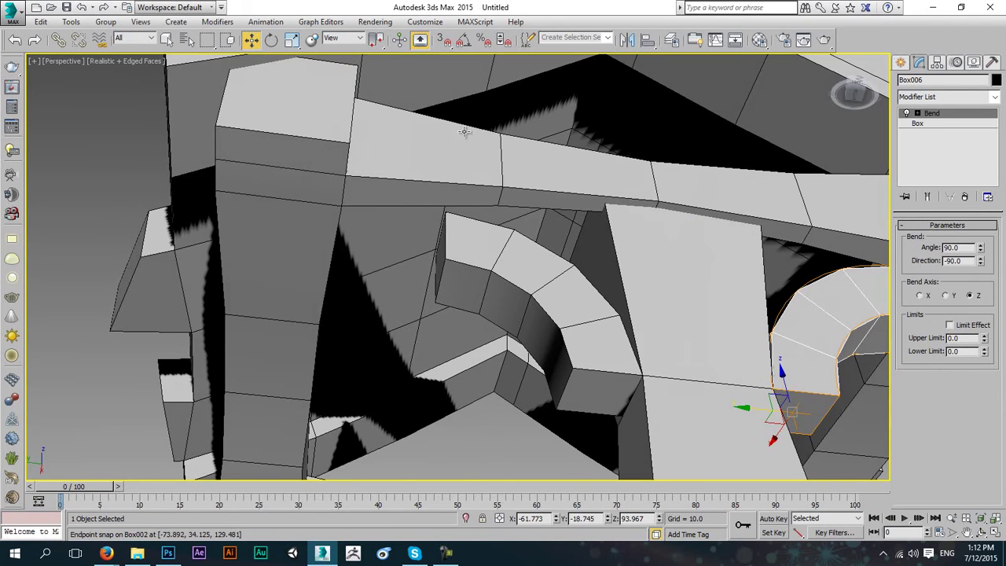
- Select the 16 polygons of the front crossbeam and clone them along the X axis into a separate object behind the braces
{"action": "left_click", "coordinate": [471, 157]}
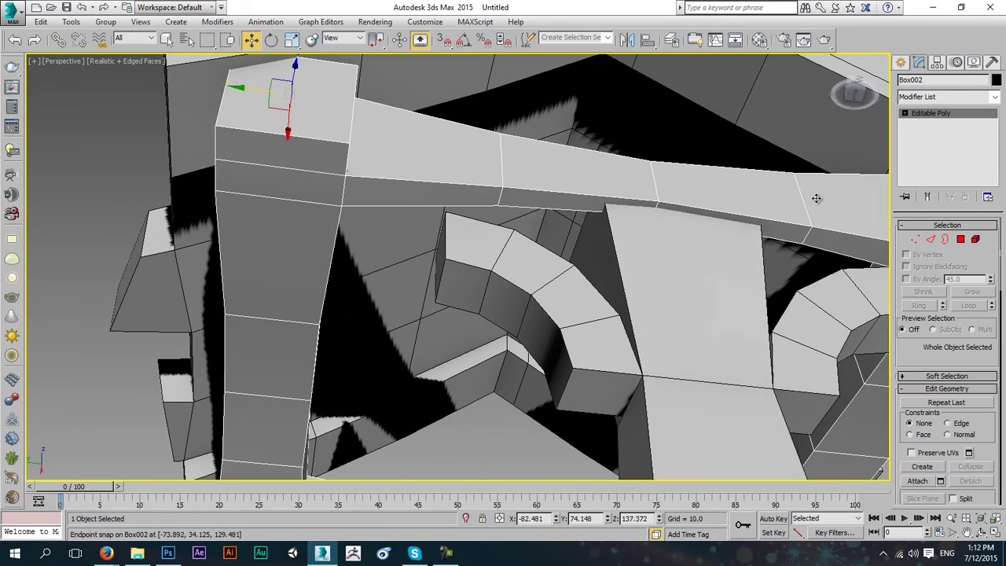
{"action": "left_click", "coordinate": [960, 239]}
{"action": "middle_click_drag", "start_coordinate": [803, 219], "coordinate": [752, 222]}
{"action": "left_click", "coordinate": [760, 228]}
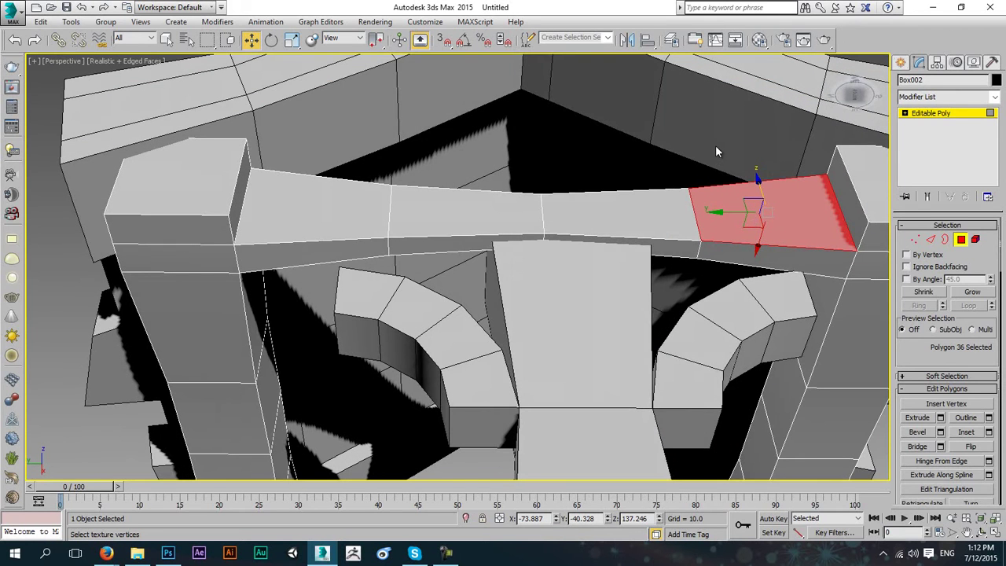
{"action": "left_click_drag", "start_coordinate": [331, 313], "coordinate": [331, 316]}
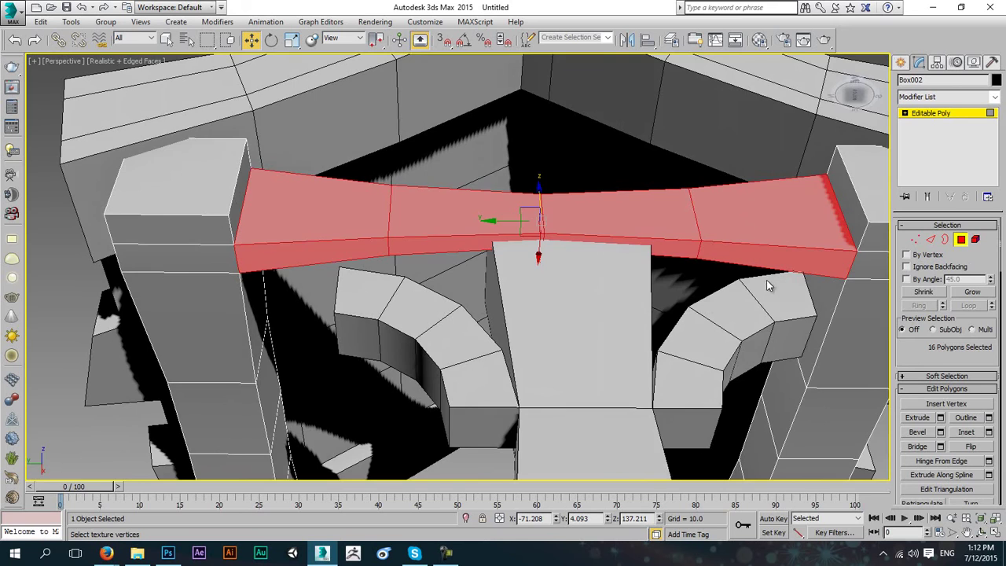
{"action": "middle_click_drag", "start_coordinate": [745, 262], "coordinate": [538, 279], "text": "alt"}
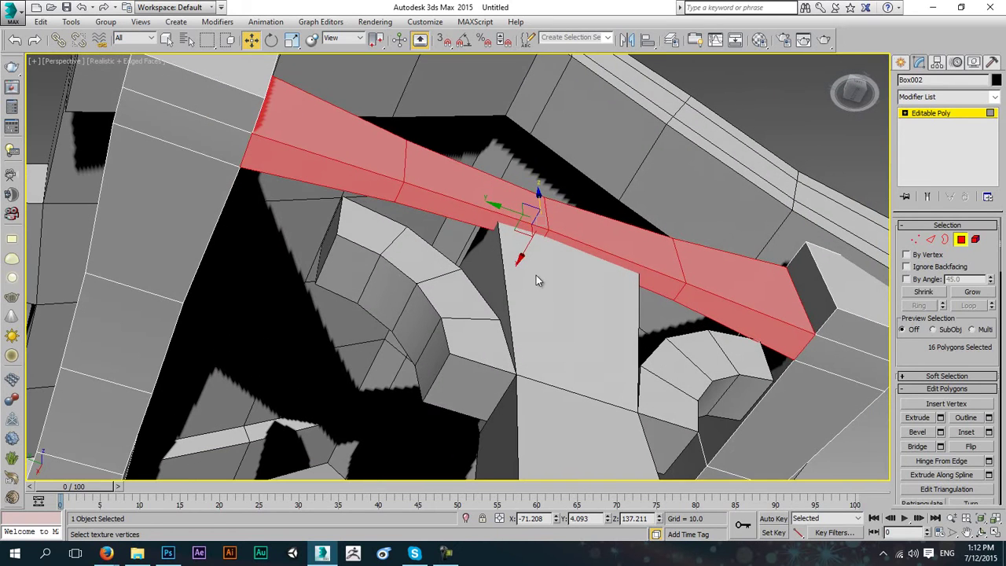
{"action": "left_click_drag", "start_coordinate": [524, 256], "coordinate": [515, 259]}
{"action": "mouse_move", "coordinate": [476, 290]}
{"action": "left_mouse_down", "text": "shift"}
{"action": "mouse_move", "coordinate": [456, 298]}
{"action": "mouse_move", "coordinate": [461, 310]}
{"action": "left_mouse_up", "text": "shift"}
{"action": "left_click", "coordinate": [445, 272]}
{"action": "left_click", "coordinate": [551, 288]}
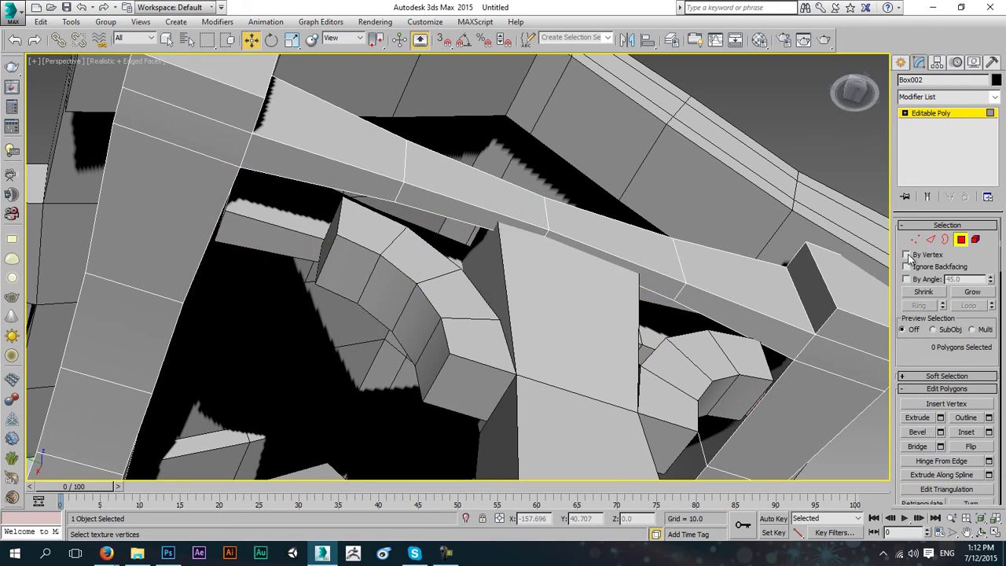
{"action": "left_click", "coordinate": [958, 242]}
- Select the cloned crossbeam and isolate it in the viewport
{"action": "middle_click_drag", "start_coordinate": [400, 263], "coordinate": [387, 143], "text": "alt"}
{"action": "left_click", "coordinate": [388, 144]}
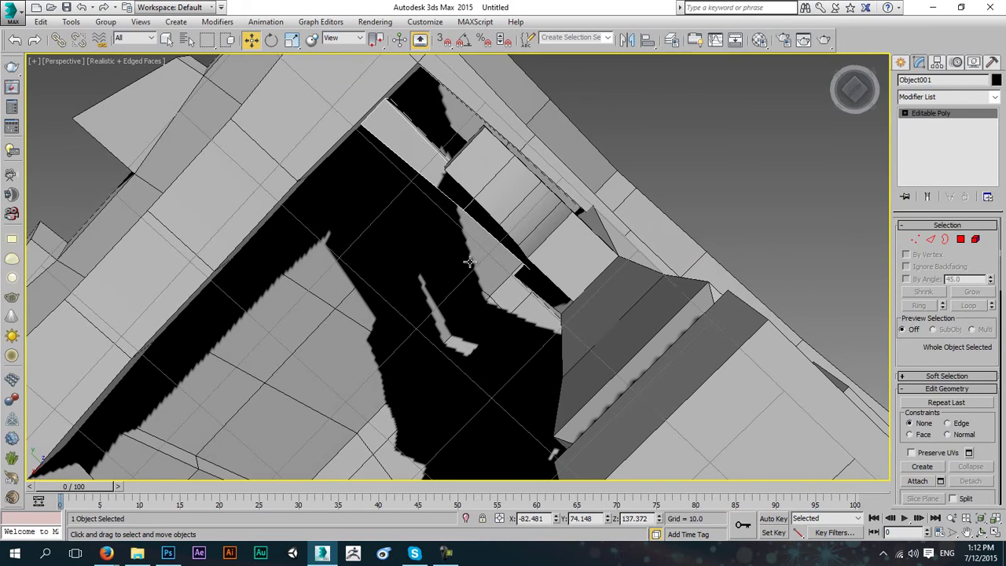
{"action": "key", "text": "alt+q"}
{"action": "middle_click_drag", "start_coordinate": [428, 171], "coordinate": [317, 146], "text": "alt"}
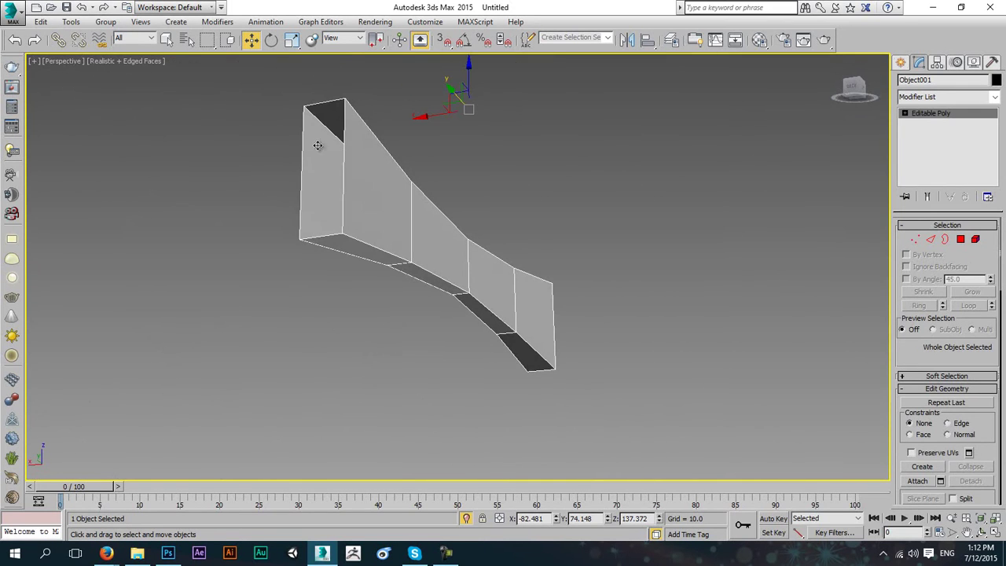
- Cap the open borders at both ends of the cloned crossbeam and exit isolation
{"action": "left_click", "coordinate": [946, 240]}
{"action": "left_click_drag", "start_coordinate": [694, 245], "coordinate": [251, 344]}
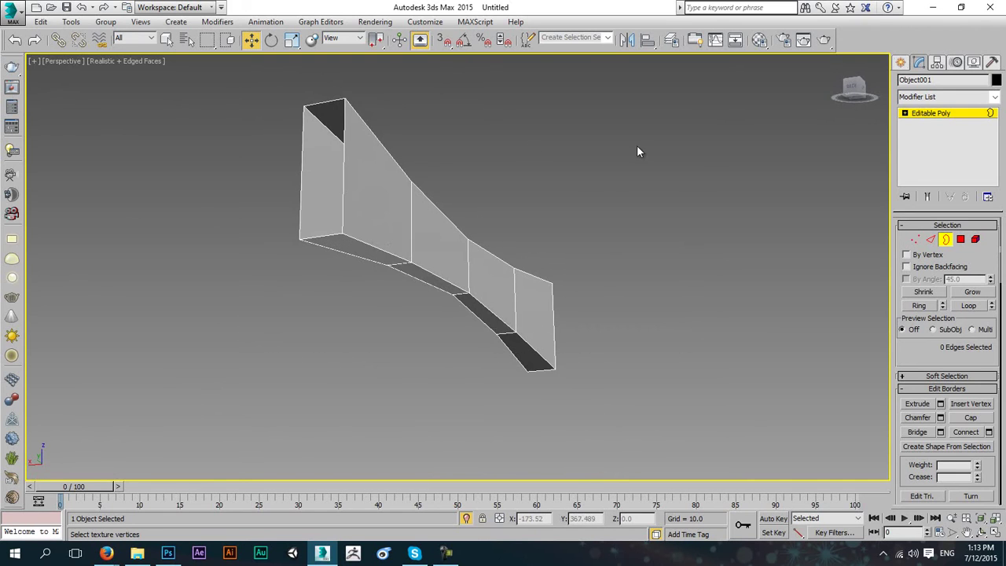
{"action": "left_click_drag", "start_coordinate": [153, 409], "coordinate": [202, 411]}
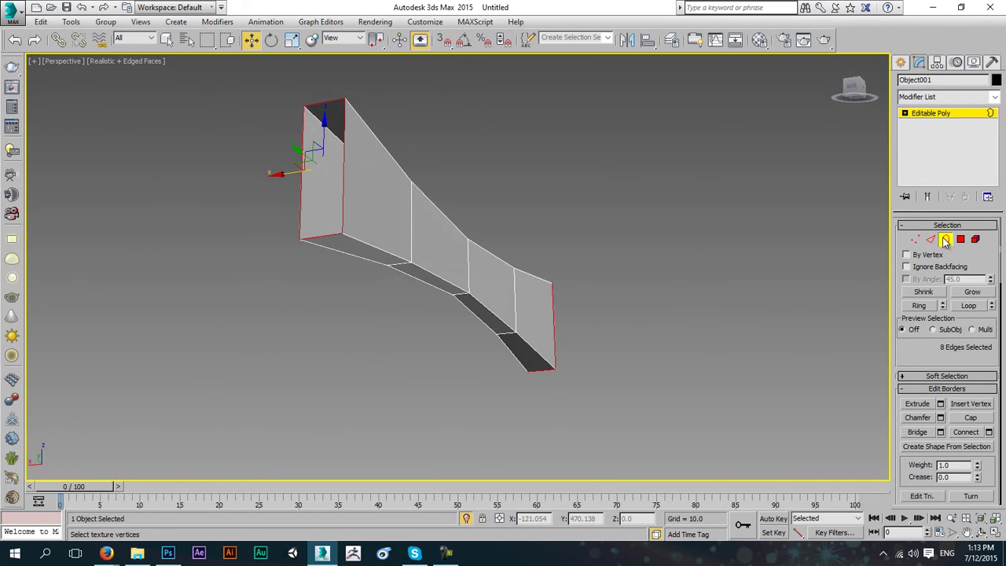
{"action": "left_click_drag", "start_coordinate": [998, 234], "coordinate": [999, 242]}
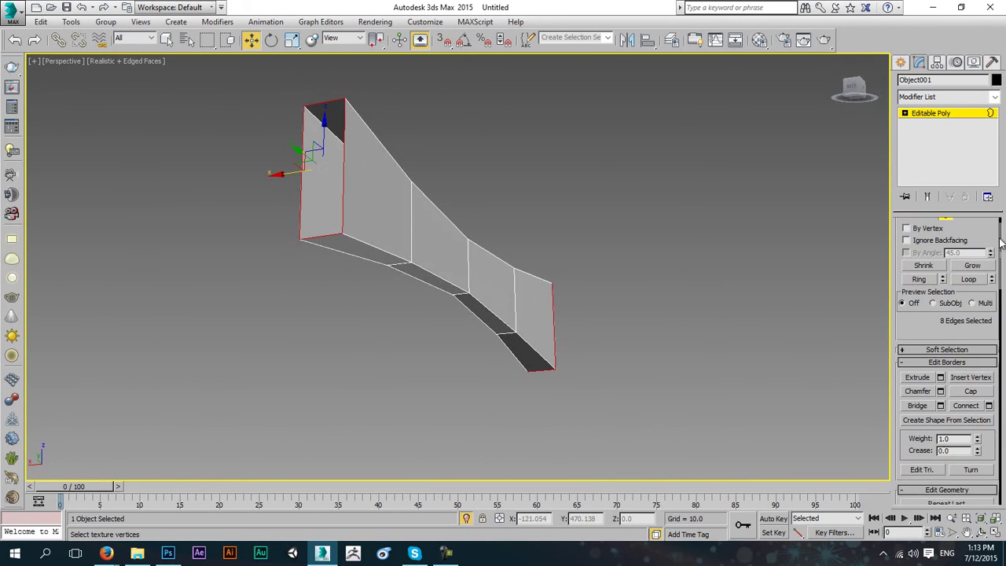
{"action": "left_click", "coordinate": [971, 391]}
{"action": "middle_click_drag", "start_coordinate": [732, 329], "coordinate": [411, 218], "text": "alt"}
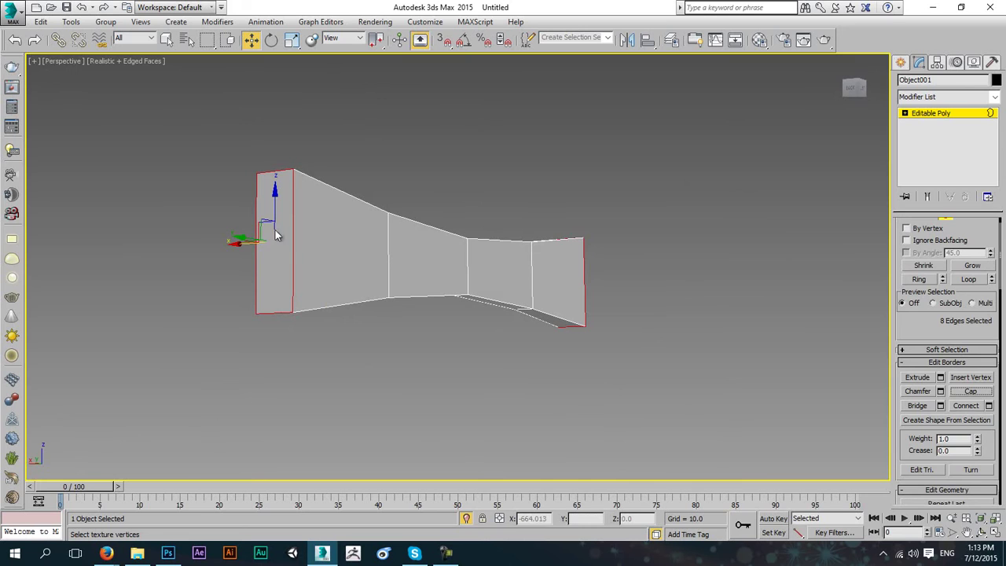
{"action": "left_click", "coordinate": [939, 116]}
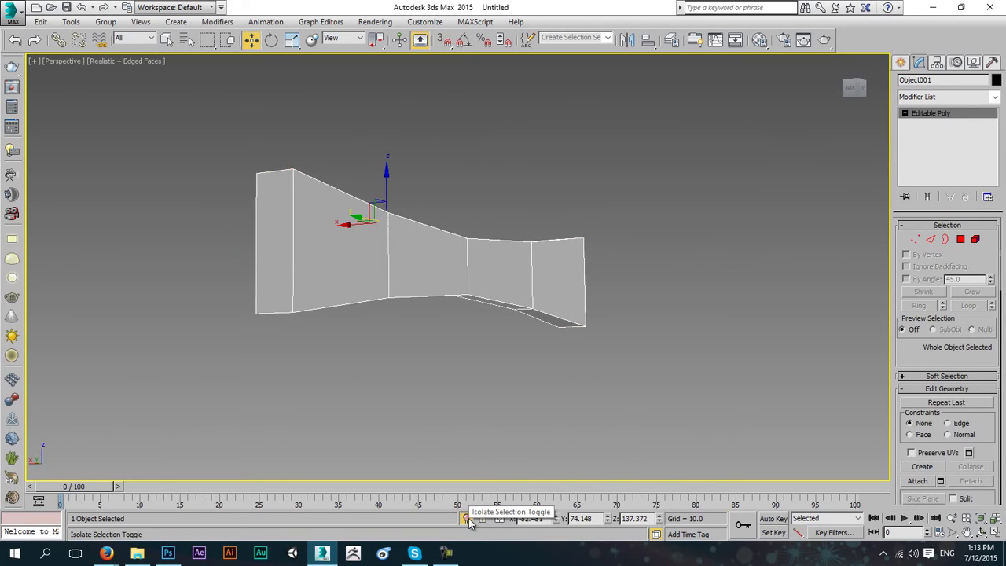
{"action": "left_click", "coordinate": [466, 520]}
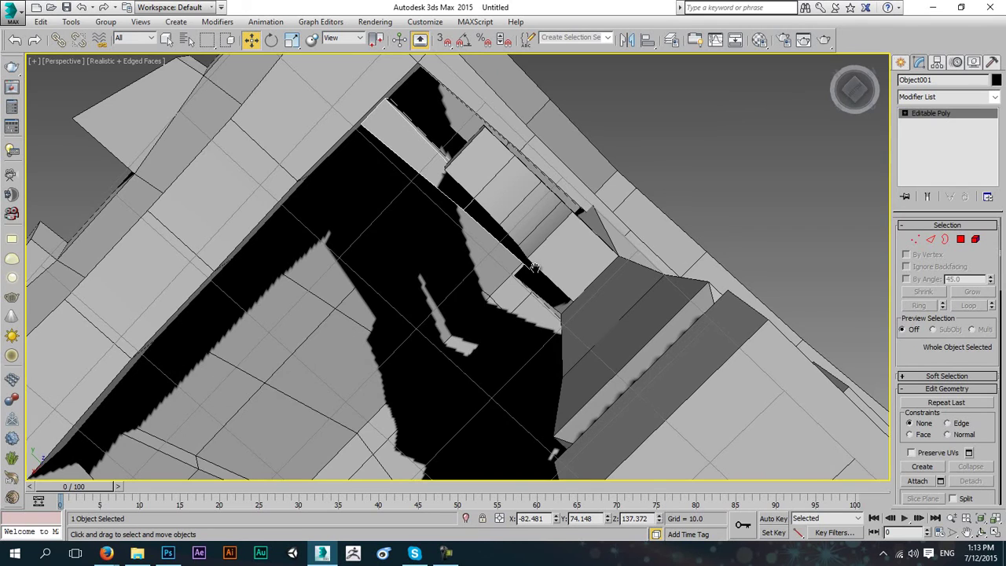
- Switch the perspective viewport from Realistic to Shaded display
{"action": "middle_click_drag", "start_coordinate": [542, 259], "coordinate": [527, 273], "text": "alt"}
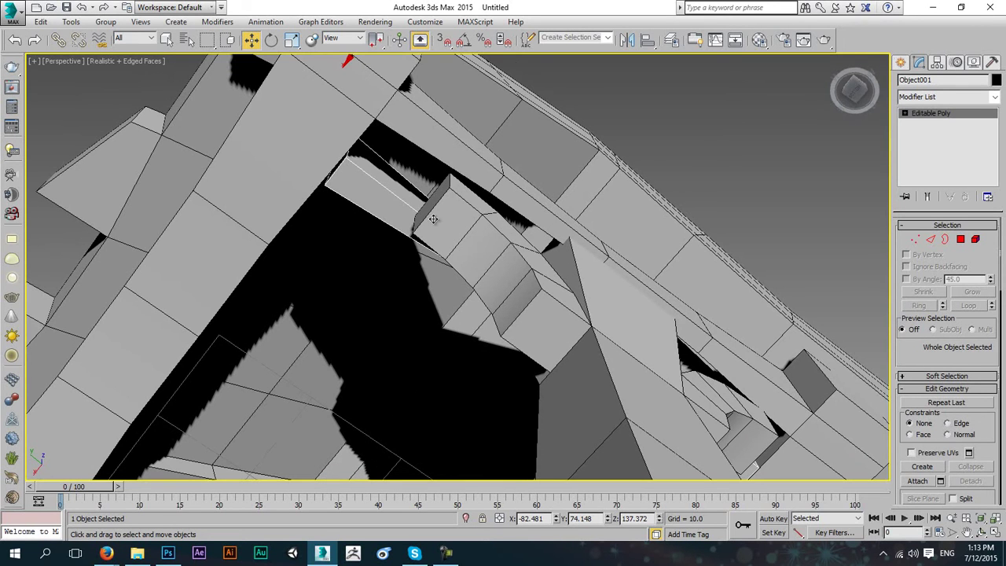
{"action": "left_click", "coordinate": [128, 55]}
{"action": "left_click", "coordinate": [114, 60]}
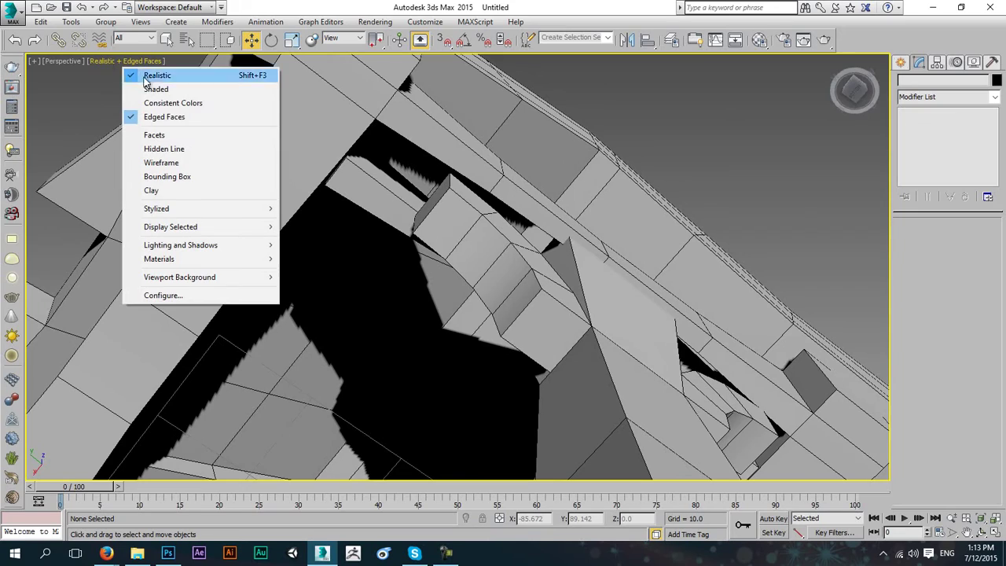
{"action": "left_click", "coordinate": [156, 89]}
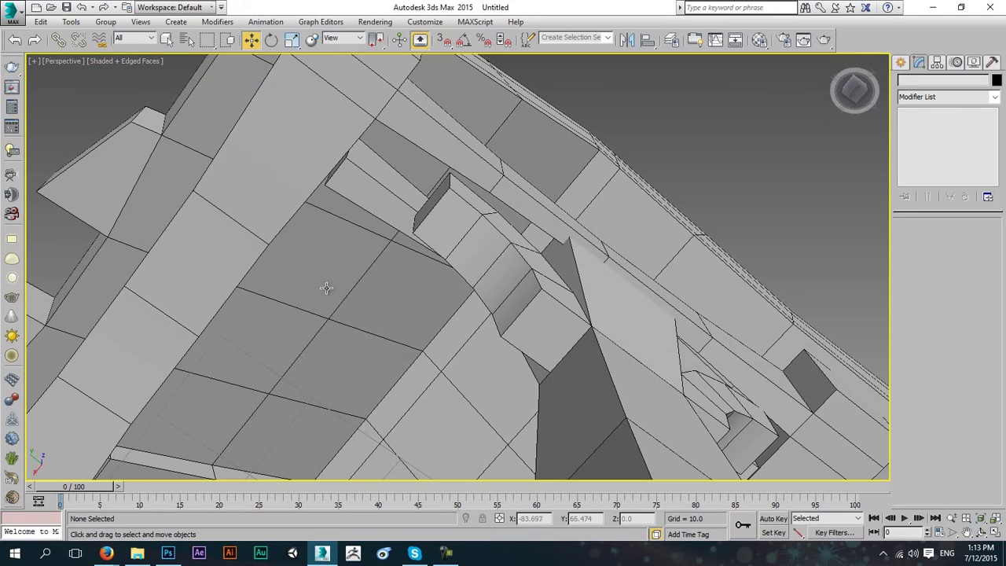
- Center the cloned crossbeam's pivot on the object and scale the beam up slightly along its length
{"action": "mouse_move", "coordinate": [395, 244]}
{"action": "middle_mouse_down", "text": "alt"}
{"action": "mouse_move", "coordinate": [400, 212]}
{"action": "mouse_move", "coordinate": [384, 263]}
{"action": "mouse_move", "coordinate": [352, 276]}
{"action": "mouse_move", "coordinate": [373, 250]}
{"action": "mouse_move", "coordinate": [361, 228]}
{"action": "middle_mouse_up", "text": "alt"}
{"action": "left_click", "coordinate": [362, 228]}
{"action": "key", "text": "e"}
{"action": "key", "text": "r"}
{"action": "middle_click_drag", "start_coordinate": [388, 110], "coordinate": [400, 180]}
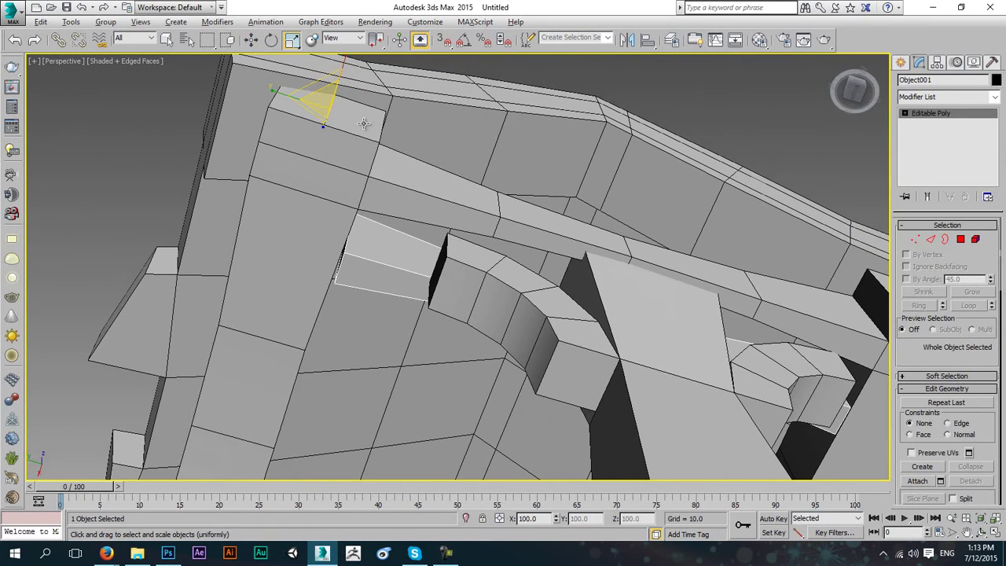
{"action": "scroll", "coordinate": [358, 122], "scroll_direction": "up", "scroll_amount": 3}
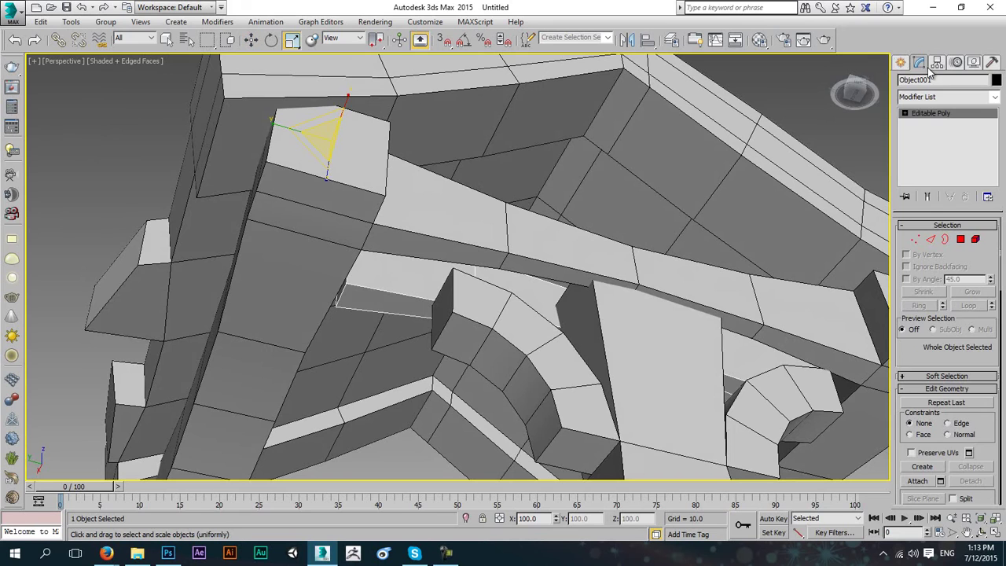
{"action": "left_click", "coordinate": [937, 63]}
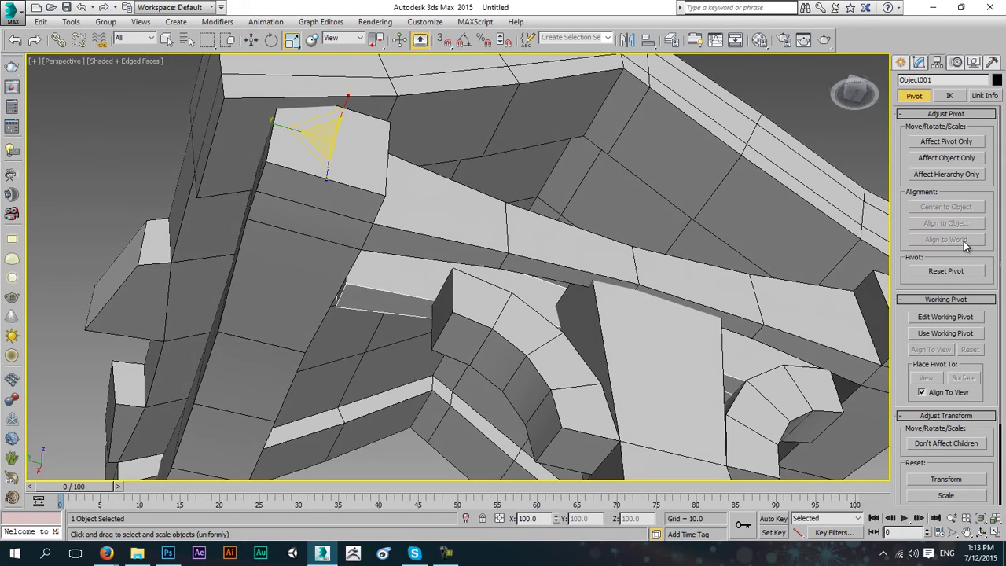
{"action": "left_click", "coordinate": [943, 144]}
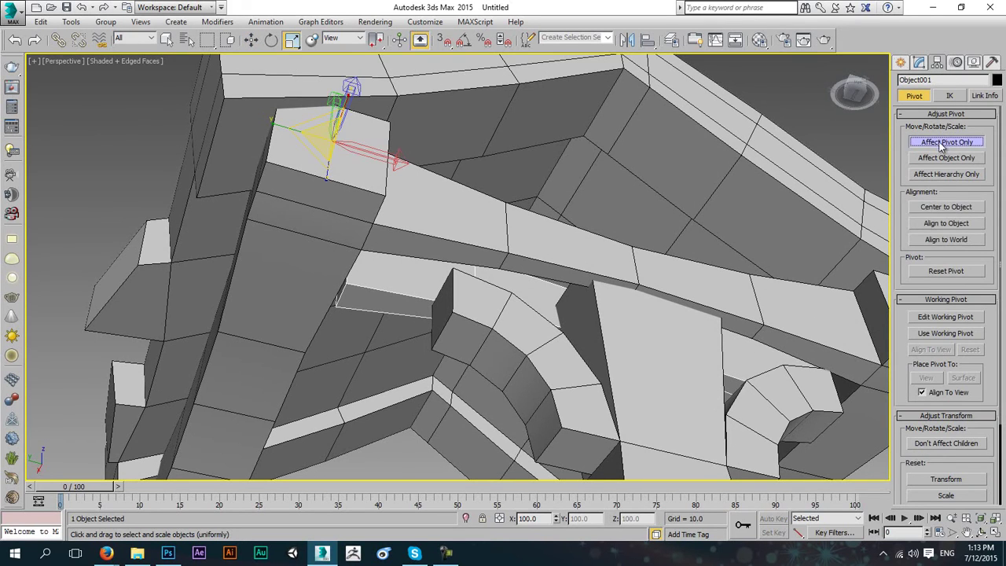
{"action": "left_click", "coordinate": [961, 208]}
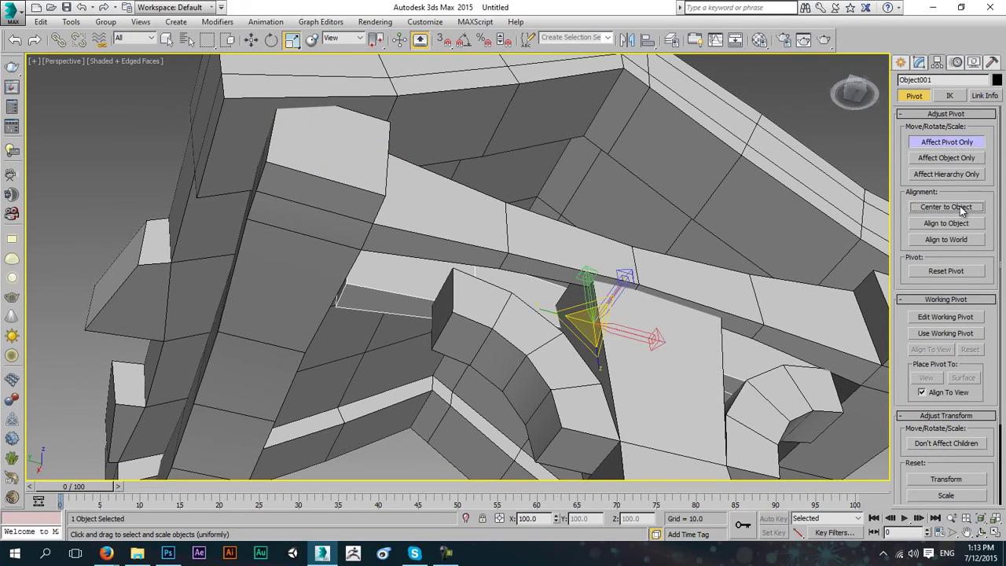
{"action": "left_click", "coordinate": [946, 142]}
{"action": "middle_click_drag", "start_coordinate": [696, 352], "coordinate": [623, 341], "text": "alt"}
{"action": "left_click_drag", "start_coordinate": [640, 348], "coordinate": [642, 349]}
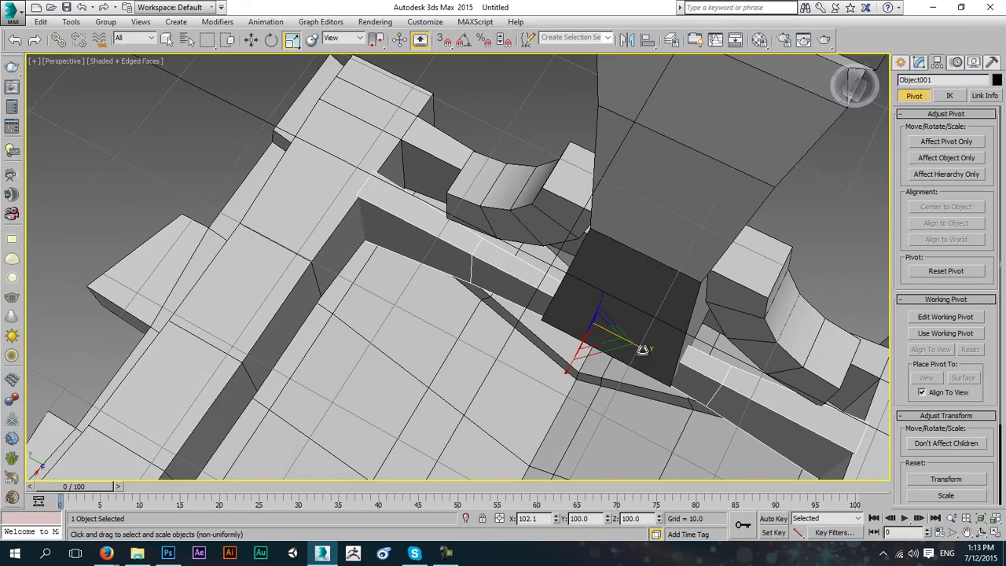
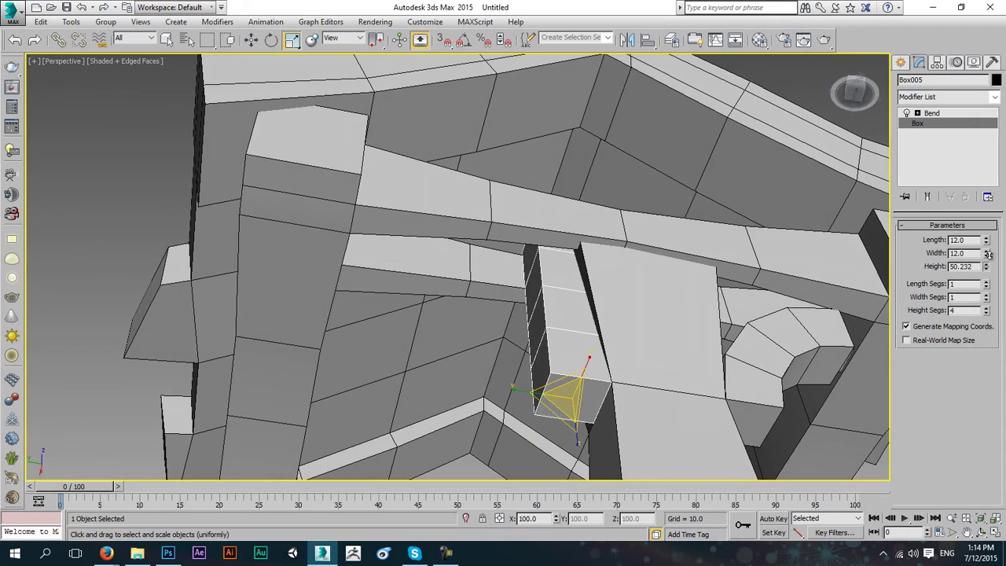
- Set the left curved brace's box height to 46.352 beneath its Bend modifier
{"action": "left_click", "coordinate": [936, 113]}
{"action": "middle_click_drag", "start_coordinate": [817, 132], "coordinate": [812, 181], "text": "alt"}
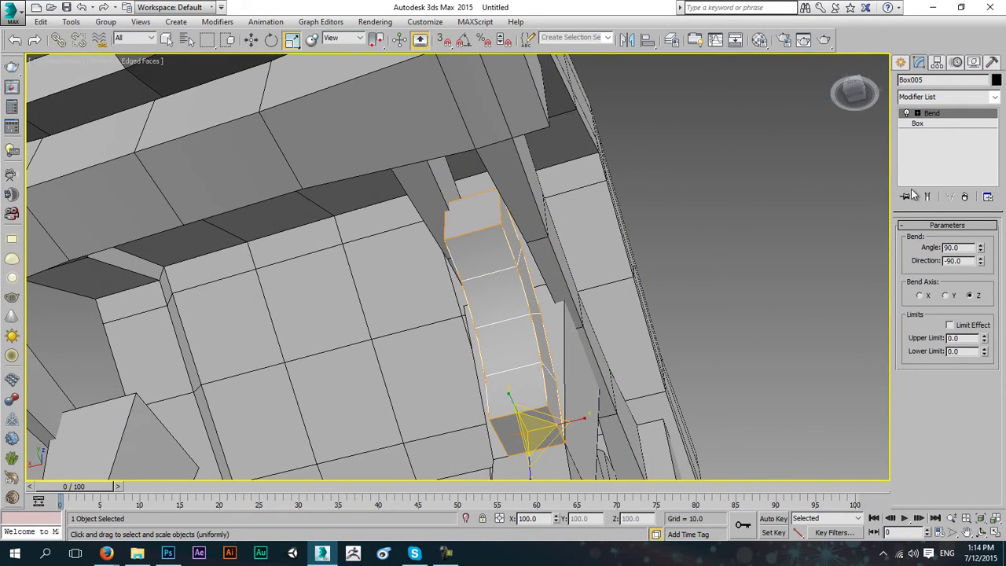
{"action": "left_click", "coordinate": [919, 124]}
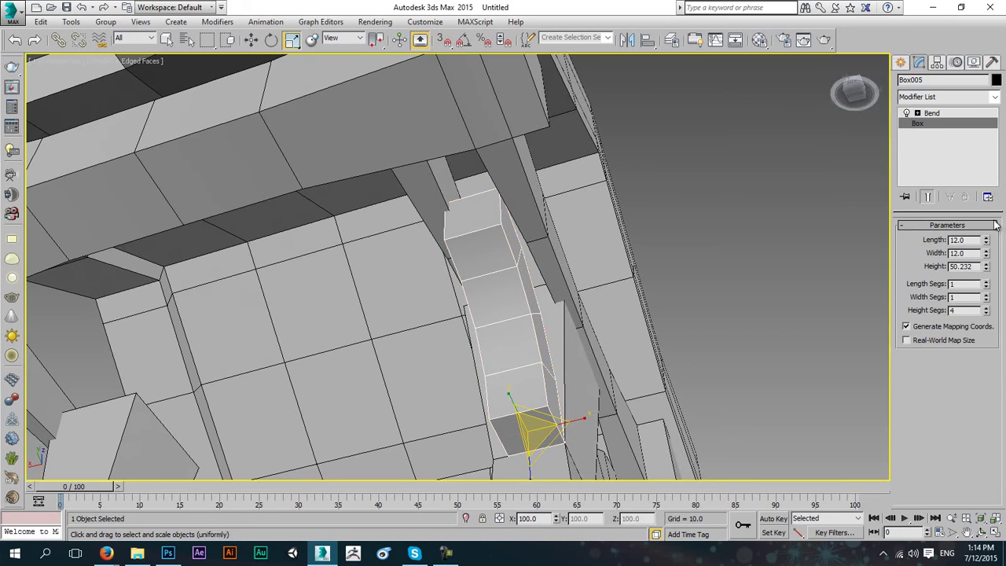
{"action": "left_click_drag", "start_coordinate": [986, 270], "coordinate": [989, 271]}
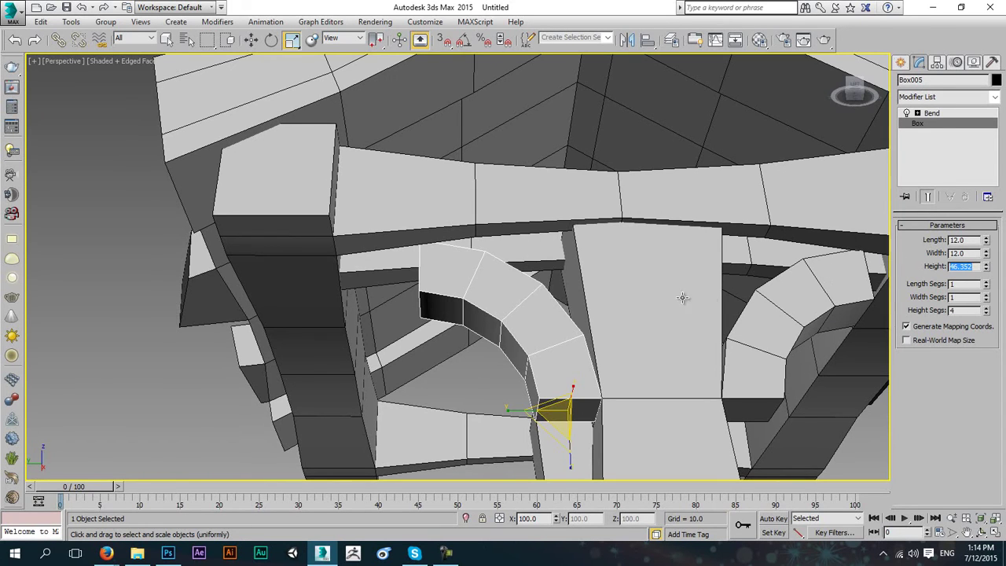
- Set the right curved brace's box height to 46.352 to match the left one
{"action": "left_click", "coordinate": [781, 311]}
{"action": "left_click", "coordinate": [917, 124]}
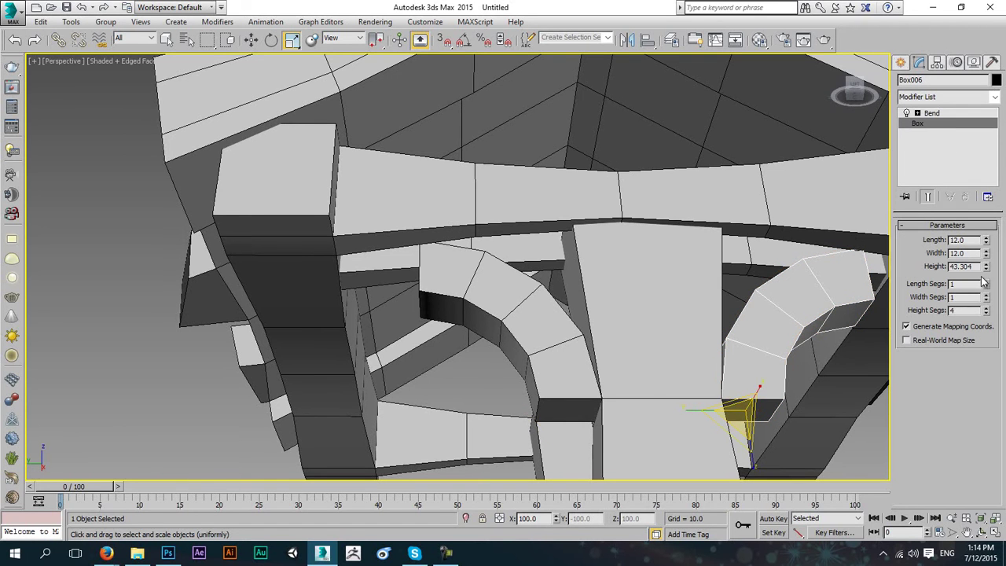
{"action": "type", "text": "46.352"}
{"action": "key", "text": "Return"}
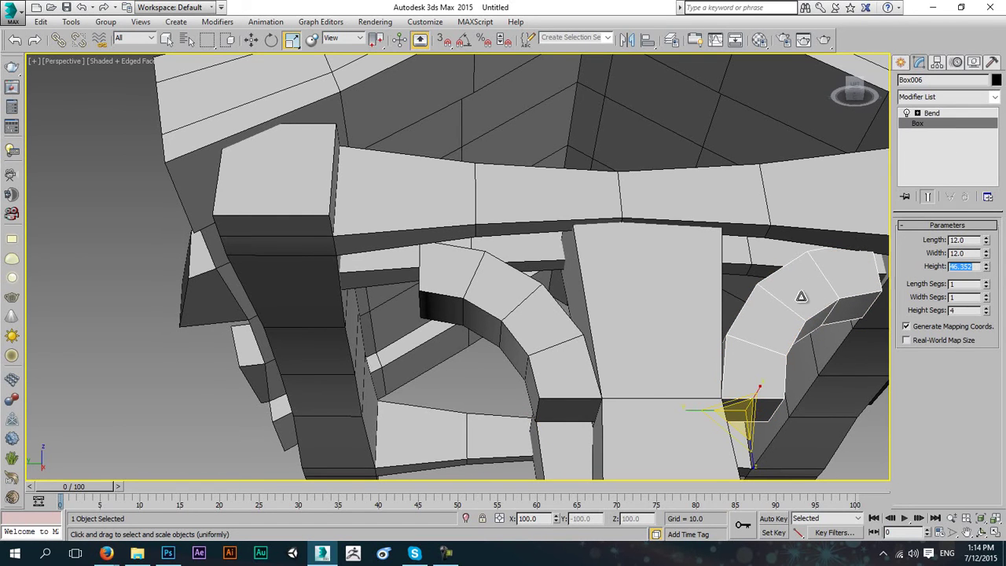
{"action": "middle_click_drag", "start_coordinate": [797, 273], "coordinate": [744, 290]}
{"action": "middle_click_drag", "start_coordinate": [669, 254], "coordinate": [621, 271], "text": "alt"}
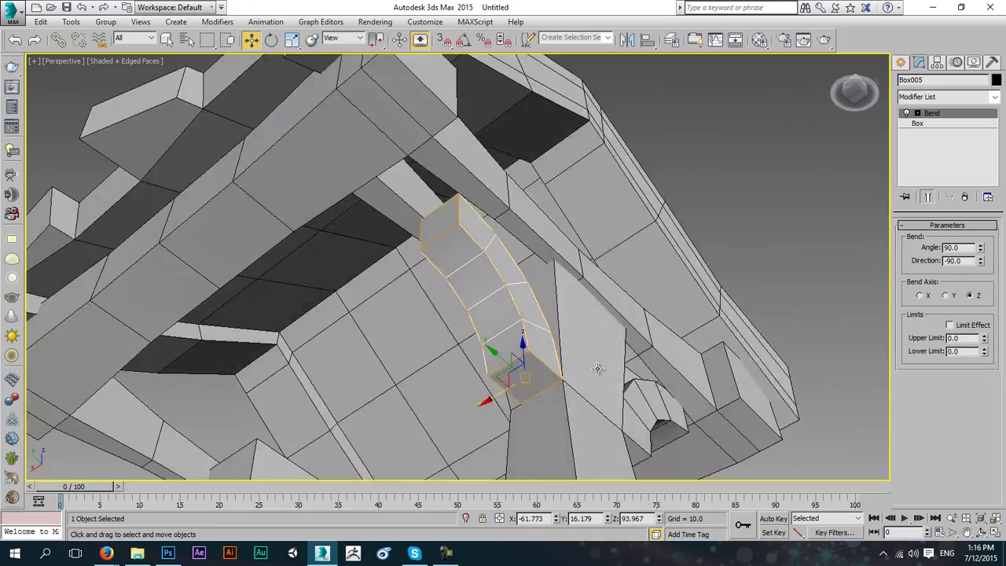
{"action": "middle_click_drag", "start_coordinate": [595, 364], "coordinate": [556, 414], "text": "alt"}
{"action": "scroll", "coordinate": [556, 415], "scroll_direction": "down", "scroll_amount": 5}
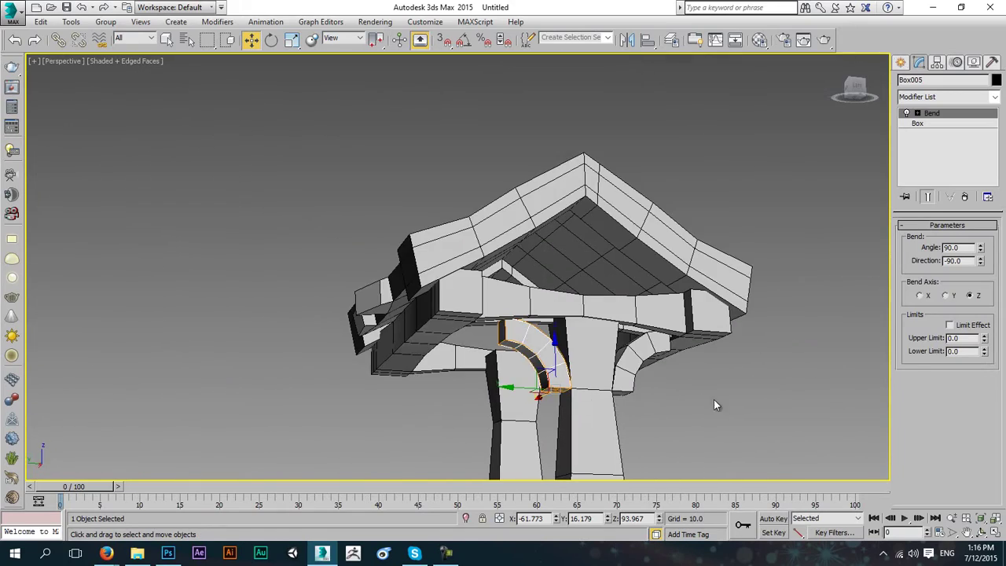
{"action": "left_click", "coordinate": [714, 399]}
{"action": "middle_click_drag", "start_coordinate": [713, 400], "coordinate": [585, 339], "text": "alt"}
{"action": "scroll", "coordinate": [613, 337], "scroll_direction": "down", "scroll_amount": 3}
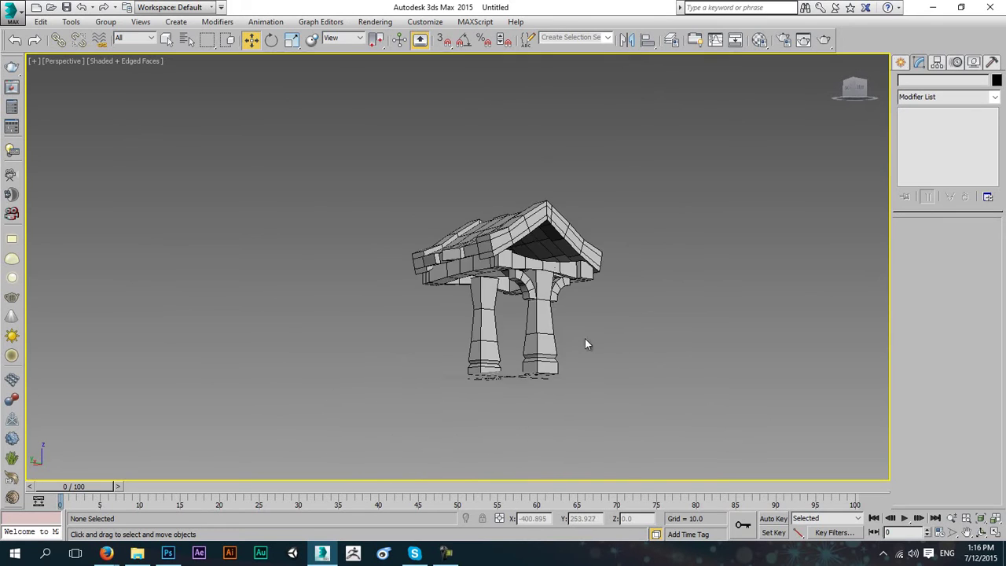
- Select the polygons of the beam frame's half over the column without braces and delete them
{"action": "scroll", "coordinate": [583, 338], "scroll_direction": "up", "scroll_amount": 3}
{"action": "left_click", "coordinate": [445, 175]}
{"action": "middle_click_drag", "start_coordinate": [445, 176], "coordinate": [566, 203], "text": "alt"}
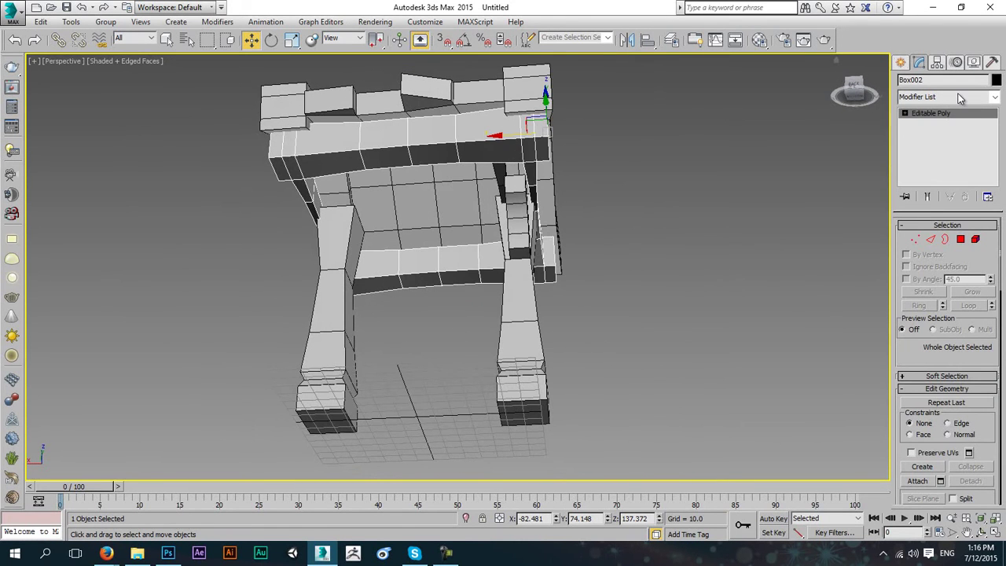
{"action": "left_click", "coordinate": [960, 239]}
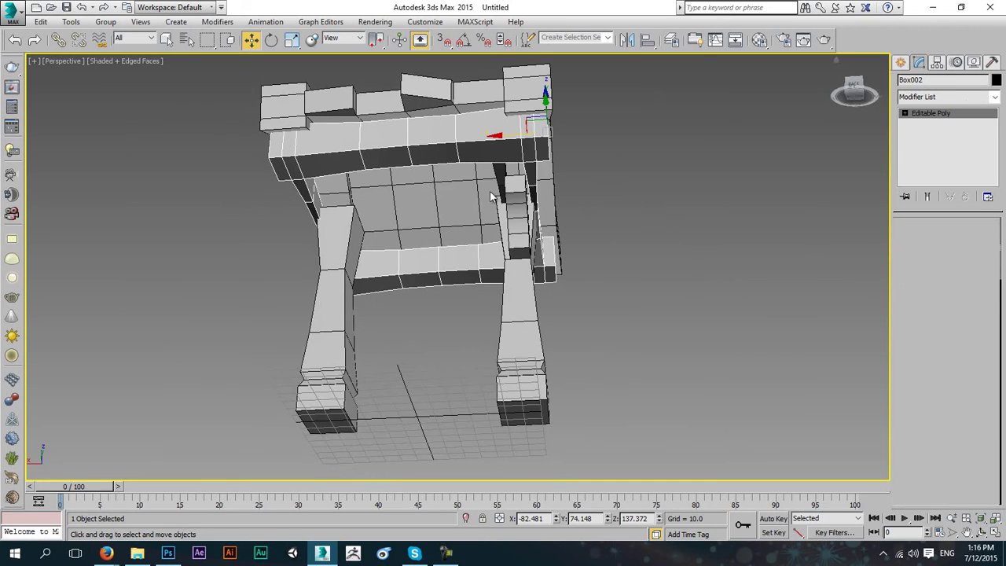
{"action": "left_click_drag", "start_coordinate": [200, 86], "coordinate": [378, 269]}
{"action": "left_click_drag", "start_coordinate": [402, 325], "coordinate": [409, 326]}
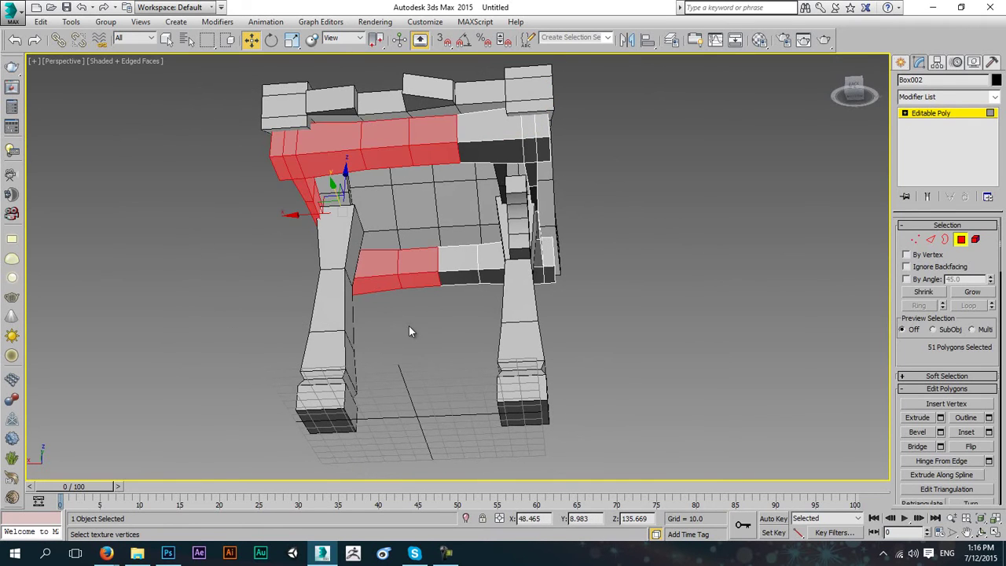
{"action": "middle_click_drag", "start_coordinate": [408, 326], "coordinate": [509, 96], "text": "alt"}
{"action": "left_click_drag", "start_coordinate": [469, 244], "coordinate": [463, 256], "text": "alt"}
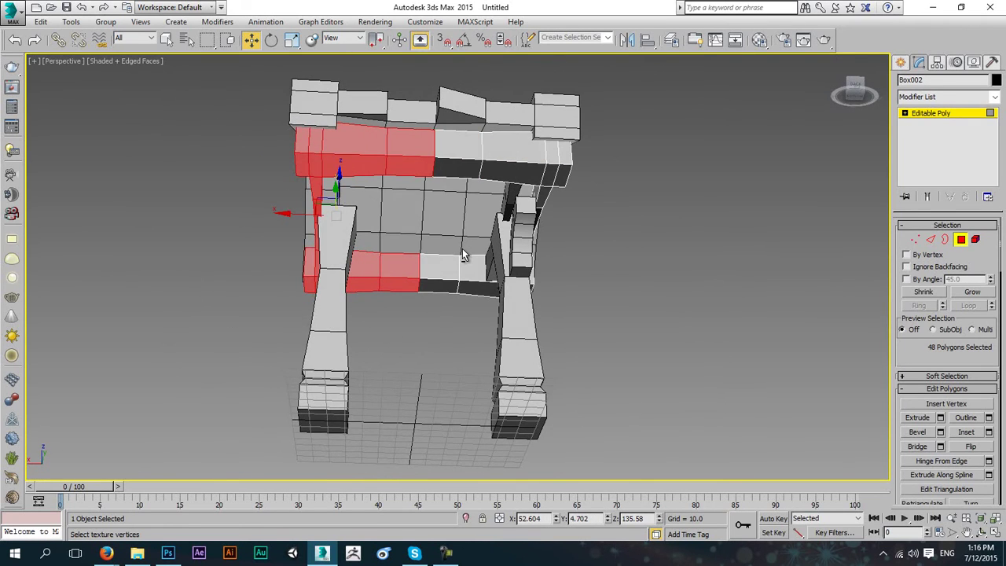
{"action": "key", "text": "Delete"}
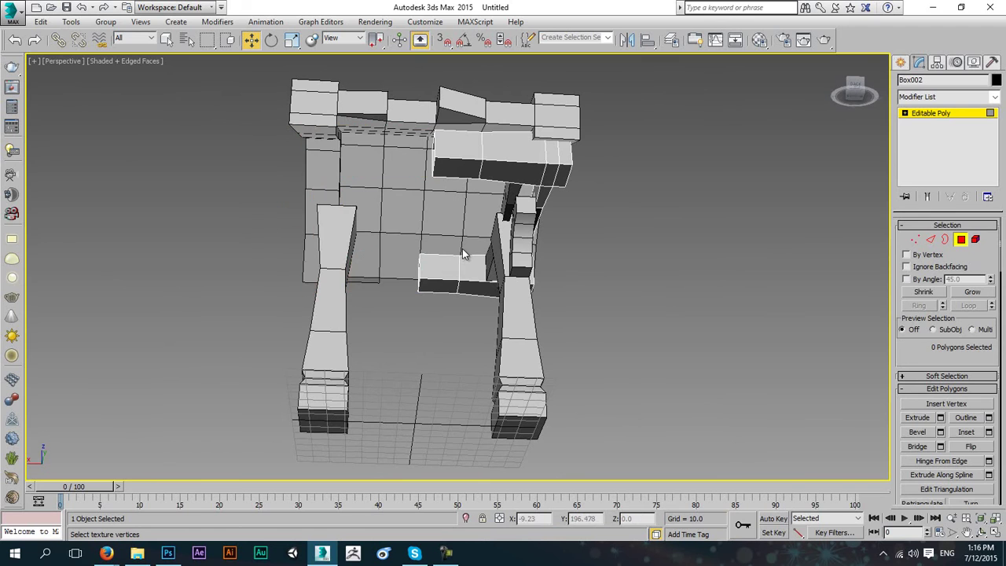
- Add a Symmetry modifier mirroring the beam frame along Z and move its mirror plane to the middle of the roof, rebuilding the deleted half
{"action": "left_click", "coordinate": [932, 113]}
{"action": "left_click", "coordinate": [937, 97]}
{"action": "type", "text": "sym"}
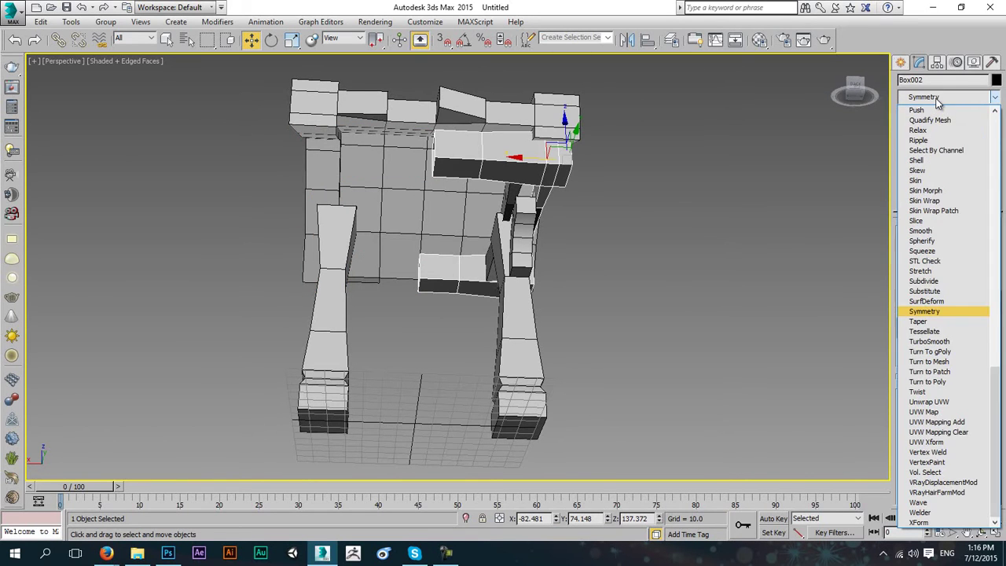
{"action": "key", "text": "Return"}
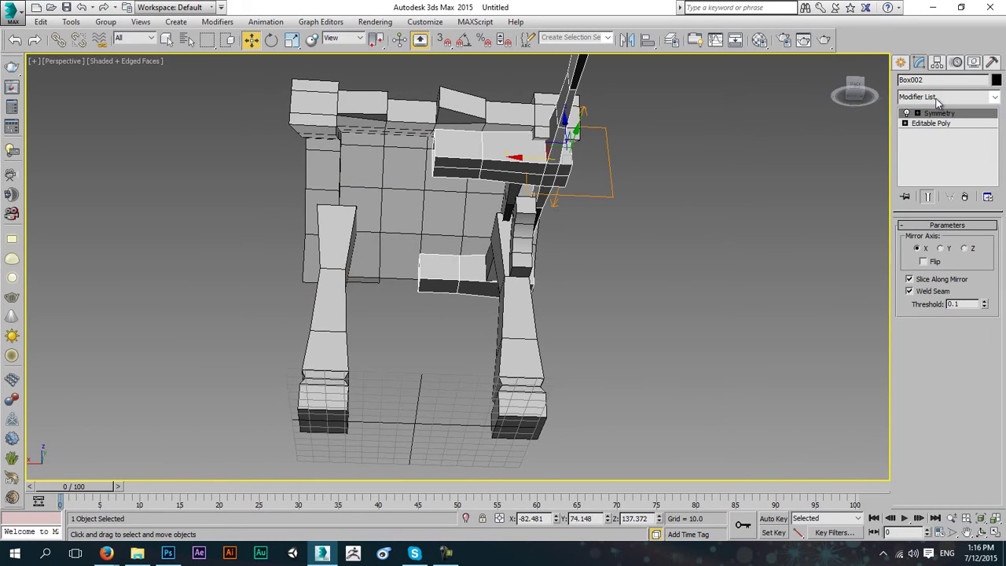
{"action": "left_click", "coordinate": [947, 249]}
{"action": "left_click", "coordinate": [966, 249]}
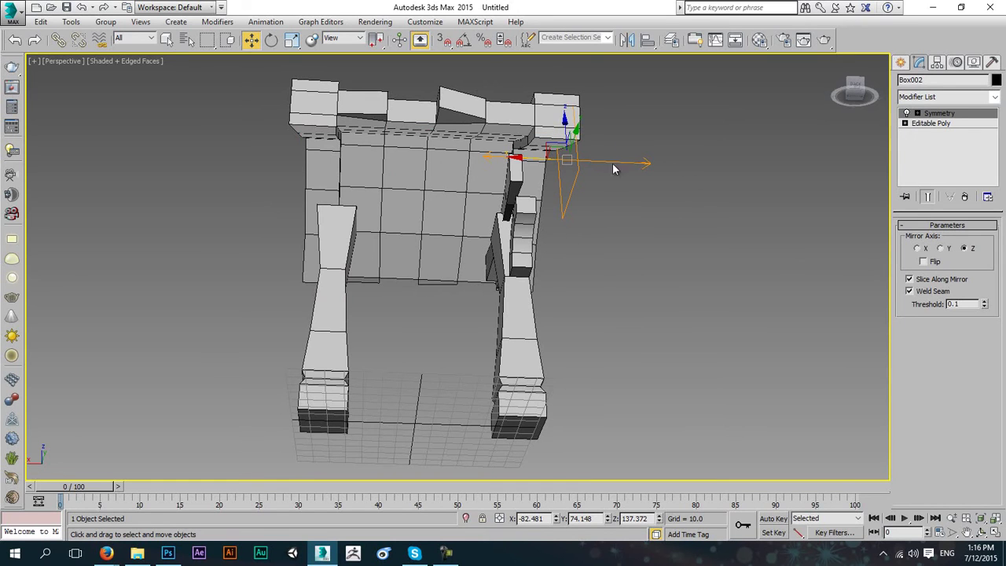
{"action": "left_click", "coordinate": [951, 116]}
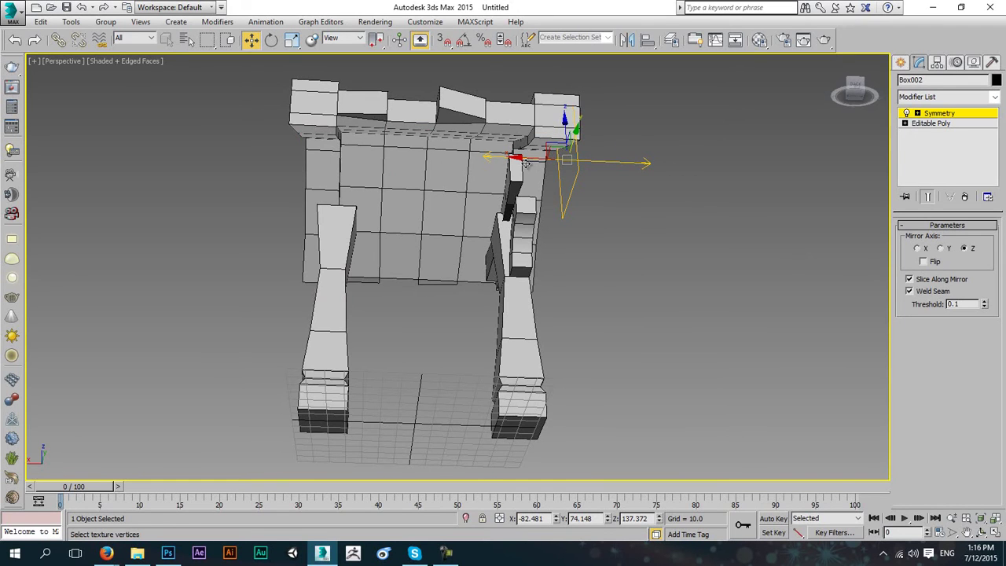
{"action": "left_click_drag", "start_coordinate": [528, 164], "coordinate": [398, 171]}
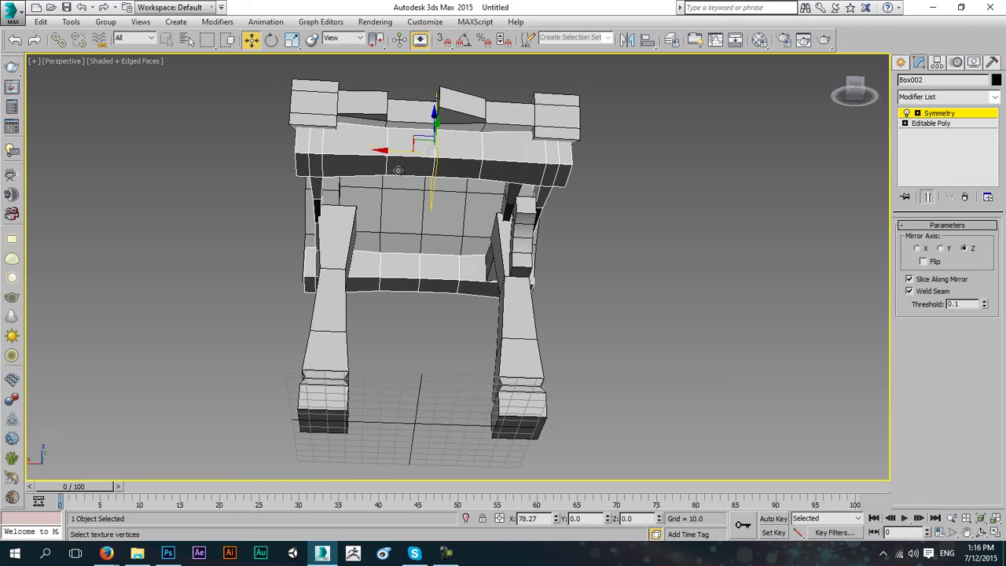
- Examine in the Top view how both ends of the mirrored beam frame line up with the roof, and leave mirror-plane editing
{"action": "key", "text": "alt+w"}
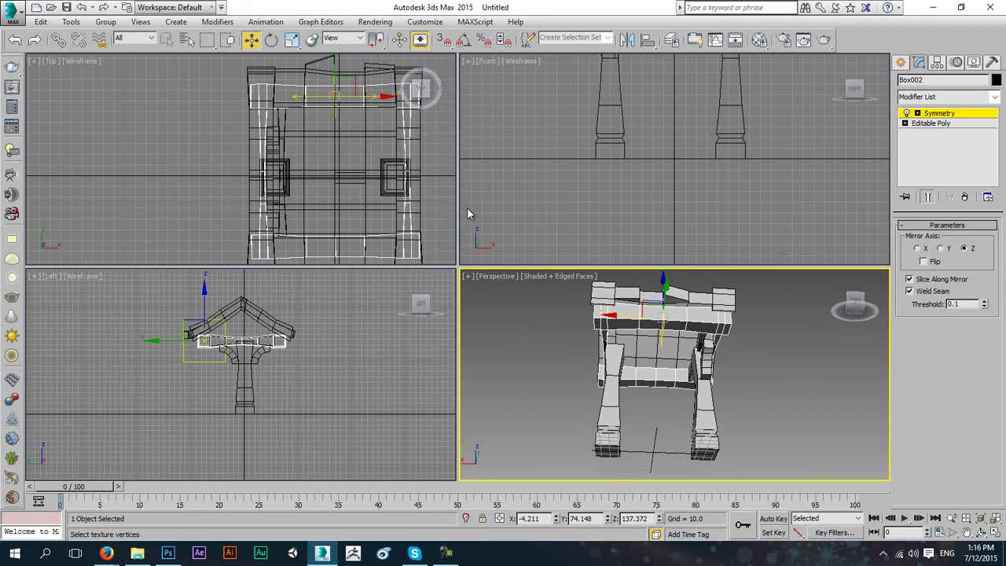
{"action": "right_click", "coordinate": [323, 322]}
{"action": "right_click", "coordinate": [346, 127]}
{"action": "key", "text": "alt+w"}
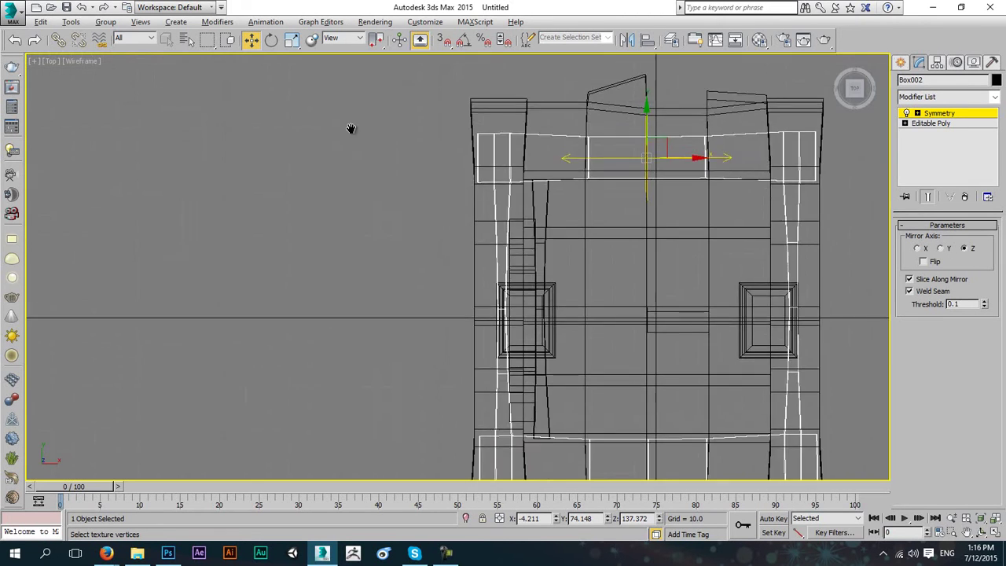
{"action": "scroll", "coordinate": [478, 158], "scroll_direction": "up", "scroll_amount": 2}
{"action": "middle_click_drag", "start_coordinate": [478, 157], "coordinate": [146, 231]}
{"action": "scroll", "coordinate": [498, 229], "scroll_direction": "up", "scroll_amount": 2}
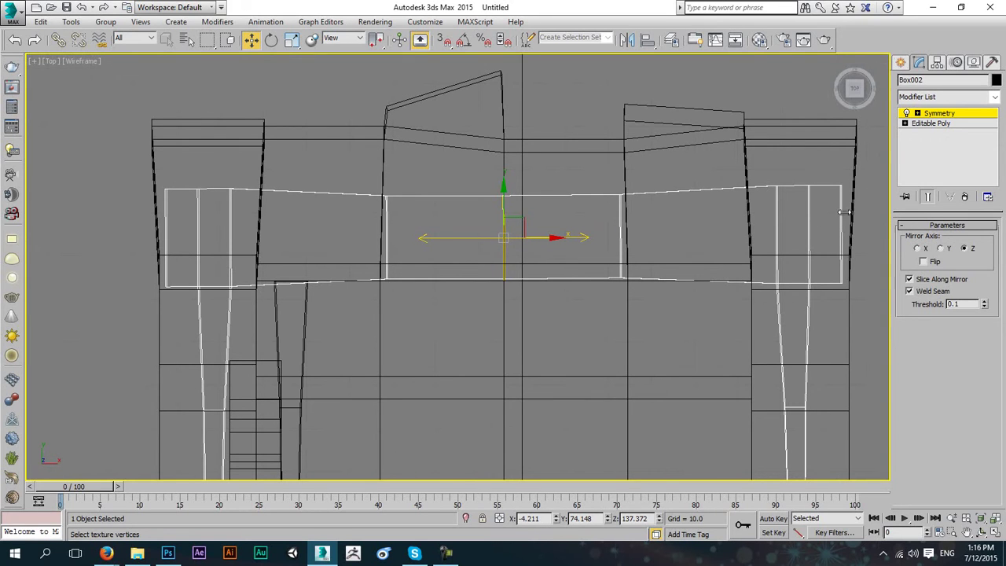
{"action": "left_click", "coordinate": [937, 114]}
- Select both curved braces in the perspective view and clone them as one set of copies along X to the other column
{"action": "key", "text": "alt+w"}
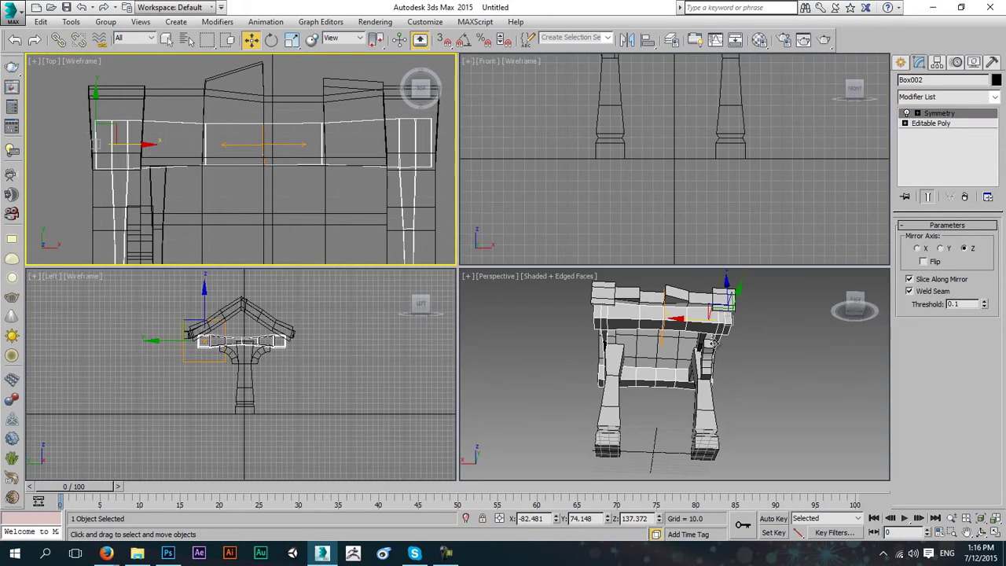
{"action": "right_click", "coordinate": [648, 297]}
{"action": "key", "text": "alt+w"}
{"action": "middle_click_drag", "start_coordinate": [648, 297], "coordinate": [555, 267], "text": "alt"}
{"action": "left_click", "coordinate": [525, 250]}
{"action": "left_click", "coordinate": [431, 248], "text": "ctrl"}
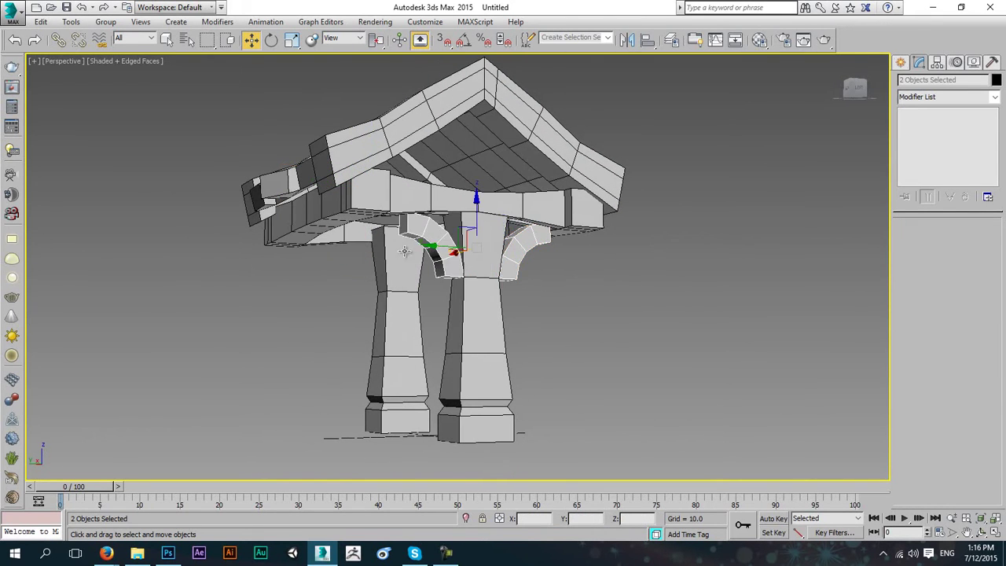
{"action": "middle_click_drag", "start_coordinate": [430, 248], "coordinate": [564, 253], "text": "alt"}
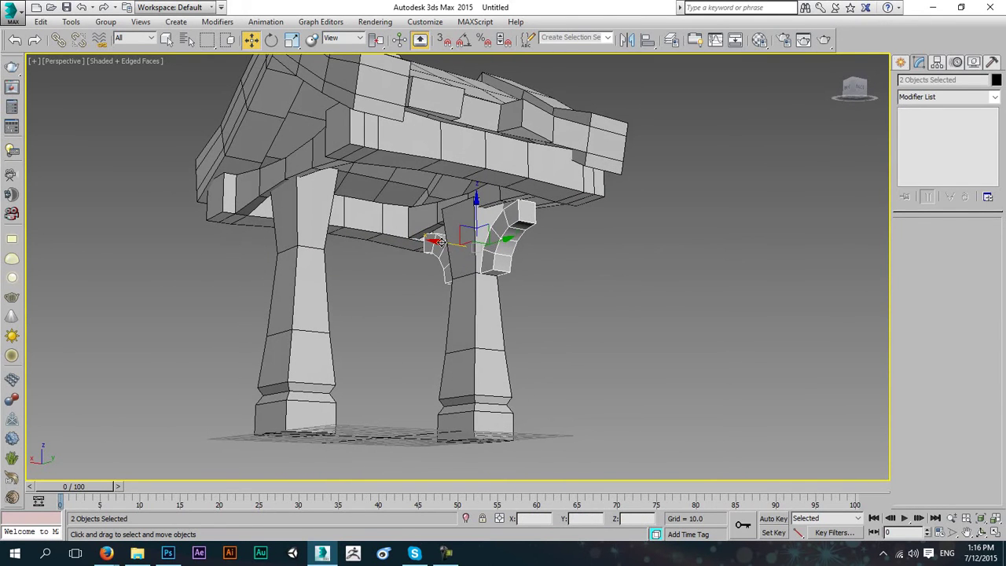
{"action": "left_click_drag", "start_coordinate": [440, 241], "coordinate": [257, 223], "text": "shift"}
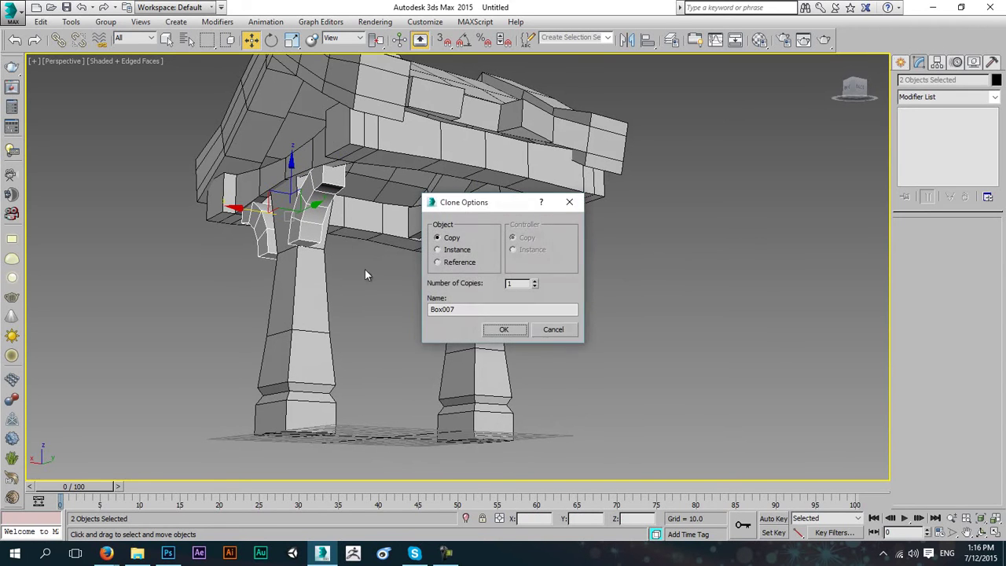
{"action": "left_click", "coordinate": [504, 330]}
- Shift the two copied braces inward along X to line them up with their column
{"action": "mouse_move", "coordinate": [519, 329]}
{"action": "middle_mouse_down", "text": "alt"}
{"action": "mouse_move", "coordinate": [520, 235]}
{"action": "mouse_move", "coordinate": [509, 248]}
{"action": "mouse_move", "coordinate": [526, 250]}
{"action": "mouse_move", "coordinate": [523, 234]}
{"action": "middle_mouse_up", "text": "alt"}
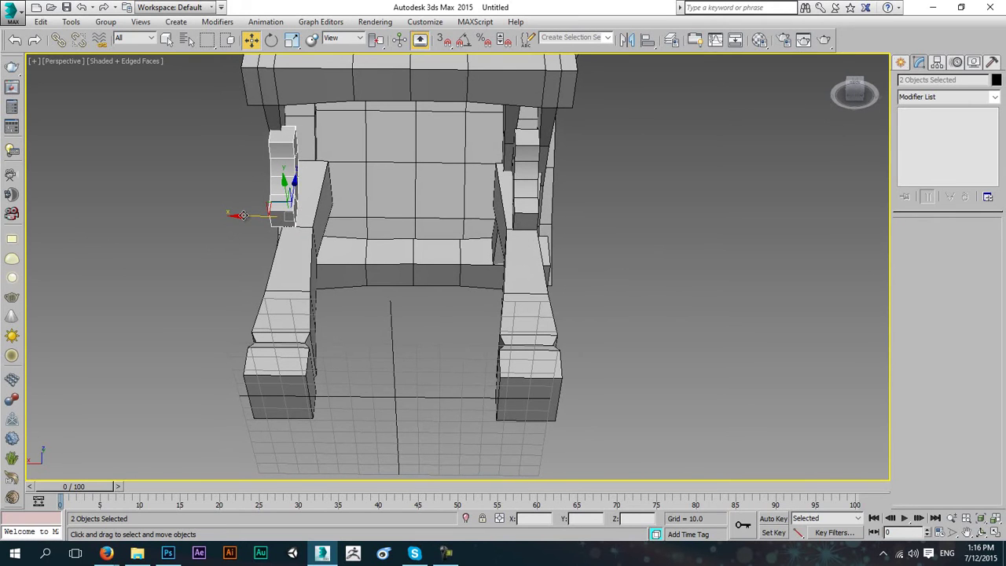
{"action": "left_click_drag", "start_coordinate": [243, 216], "coordinate": [261, 221]}
{"action": "middle_click_drag", "start_coordinate": [262, 221], "coordinate": [299, 237], "text": "alt"}
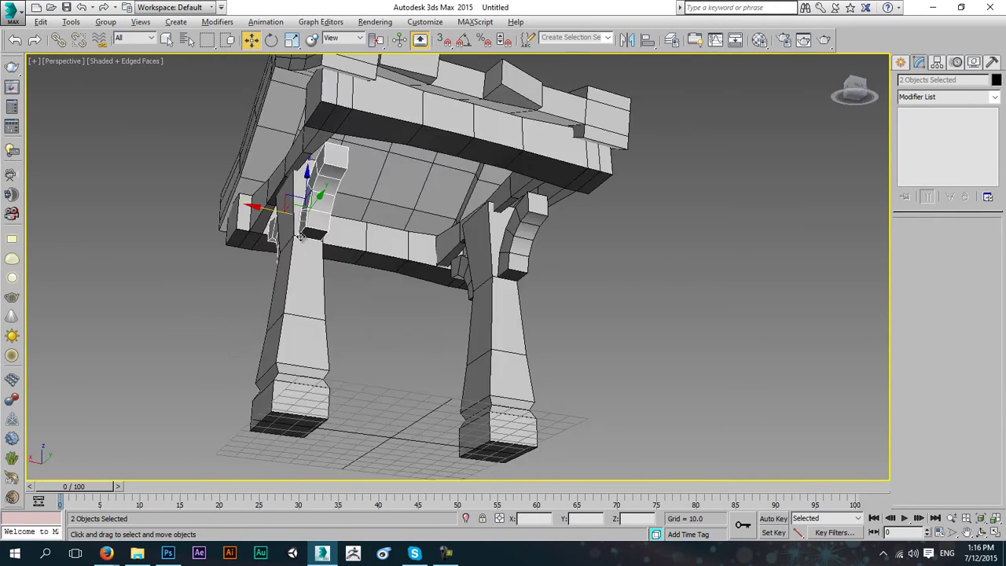
- Turn on 3D snapping and snap the near copied brace's bottom corner to the corner of its column
{"action": "scroll", "coordinate": [299, 236], "scroll_direction": "up", "scroll_amount": 6}
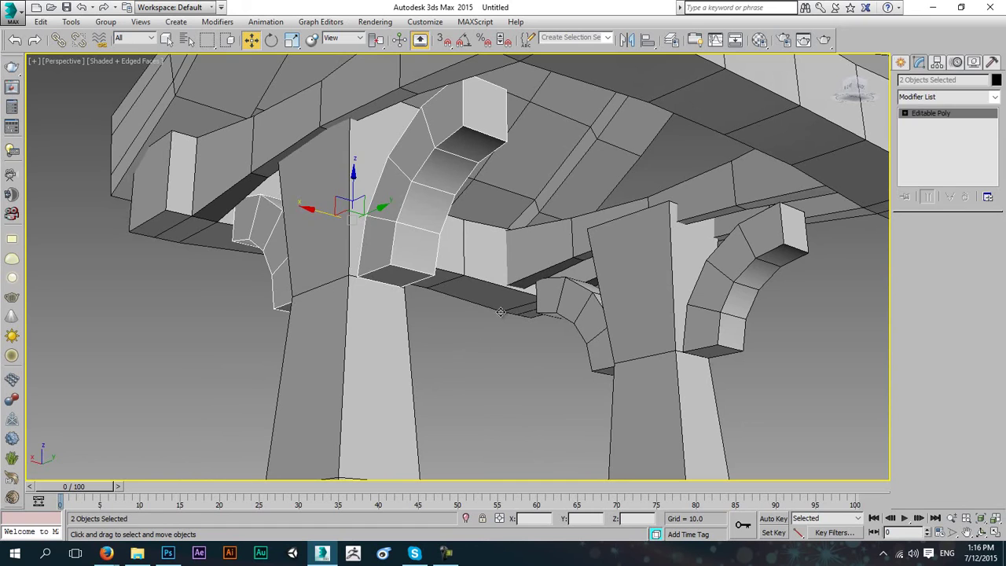
{"action": "left_click", "coordinate": [385, 231]}
{"action": "key", "text": "s"}
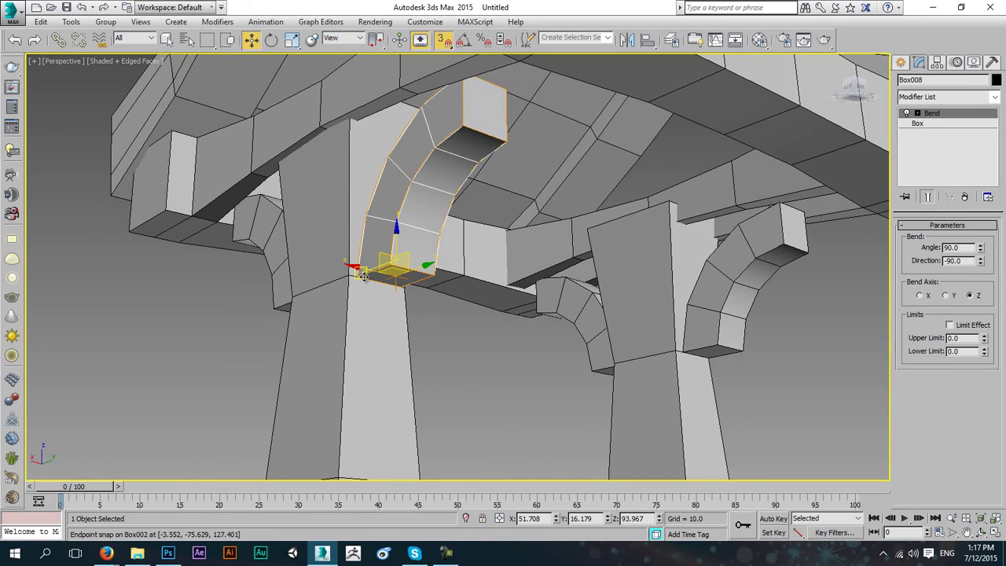
{"action": "left_click_drag", "start_coordinate": [364, 272], "coordinate": [442, 327]}
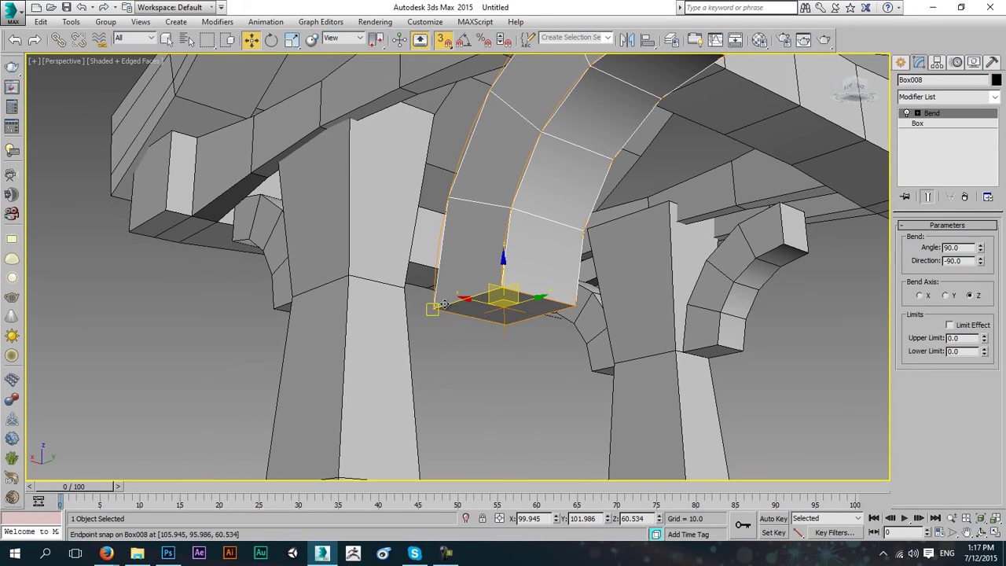
{"action": "left_click_drag", "start_coordinate": [434, 309], "coordinate": [349, 275]}
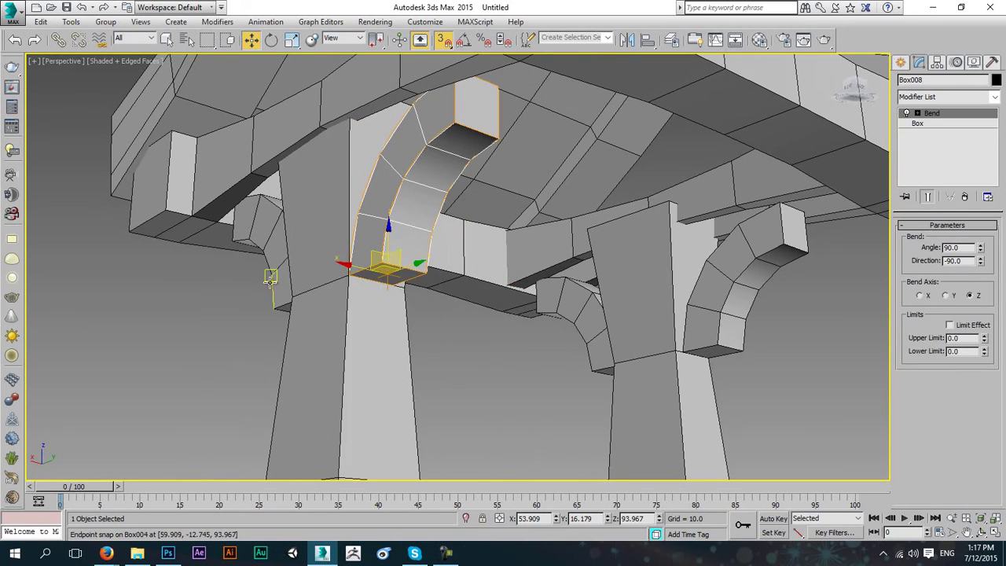
- Snap the other copied brace along X to the corner on the opposite face of the same column
{"action": "middle_click_drag", "start_coordinate": [269, 277], "coordinate": [416, 313], "text": "alt"}
{"action": "left_click_drag", "start_coordinate": [245, 263], "coordinate": [261, 261]}
{"action": "middle_click_drag", "start_coordinate": [262, 261], "coordinate": [398, 265], "text": "alt"}
{"action": "scroll", "coordinate": [397, 265], "scroll_direction": "down", "scroll_amount": 8}
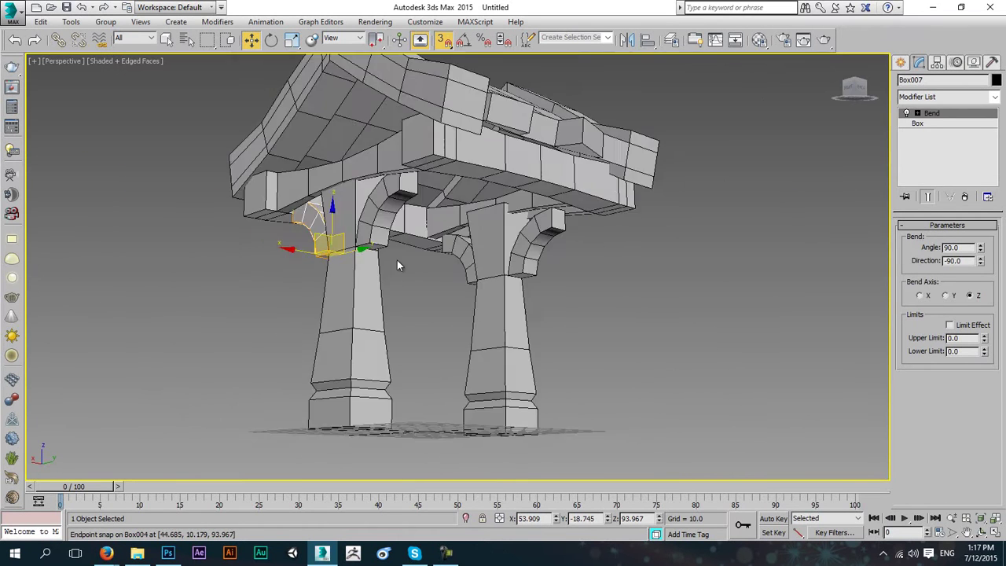
- Turn off snapping and clone the inner crossbeam along X to the matching position beside the other column
{"action": "scroll", "coordinate": [437, 252], "scroll_direction": "up", "scroll_amount": 3}
{"action": "scroll", "coordinate": [437, 252], "scroll_direction": "up", "scroll_amount": 2}
{"action": "mouse_move", "coordinate": [451, 248]}
{"action": "middle_mouse_down"}
{"action": "mouse_move", "coordinate": [464, 270]}
{"action": "mouse_move", "coordinate": [449, 204]}
{"action": "mouse_move", "coordinate": [467, 238]}
{"action": "middle_mouse_up"}
{"action": "key", "text": "s"}
{"action": "left_click", "coordinate": [468, 236]}
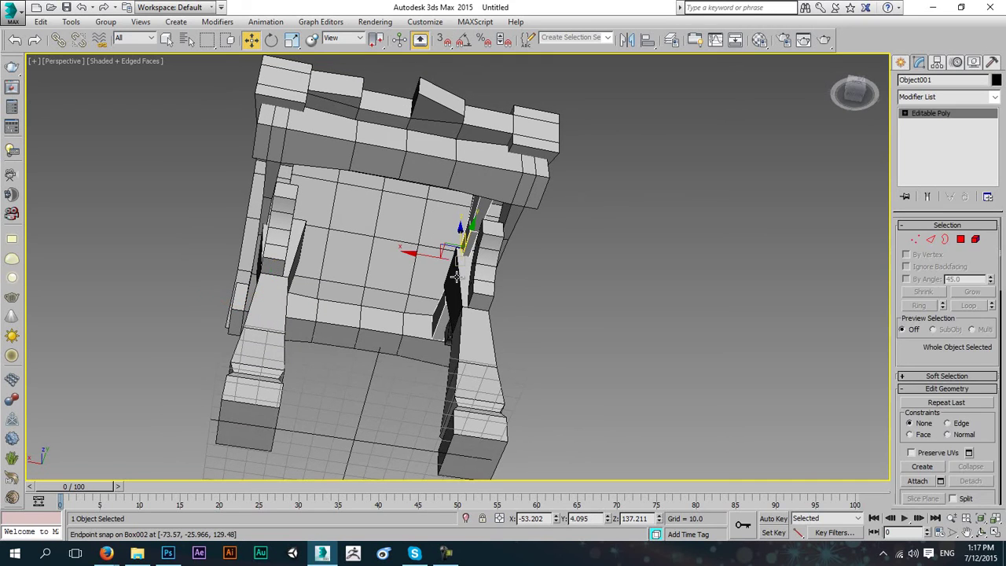
{"action": "left_click", "coordinate": [285, 236]}
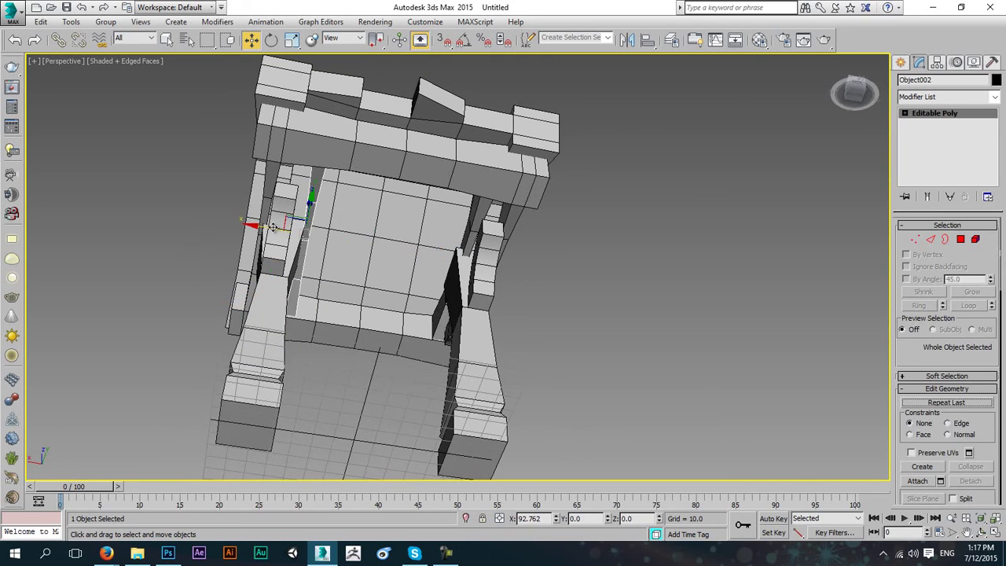
{"action": "left_click_drag", "start_coordinate": [259, 226], "coordinate": [263, 227], "text": "shift"}
{"action": "left_click", "coordinate": [495, 332]}
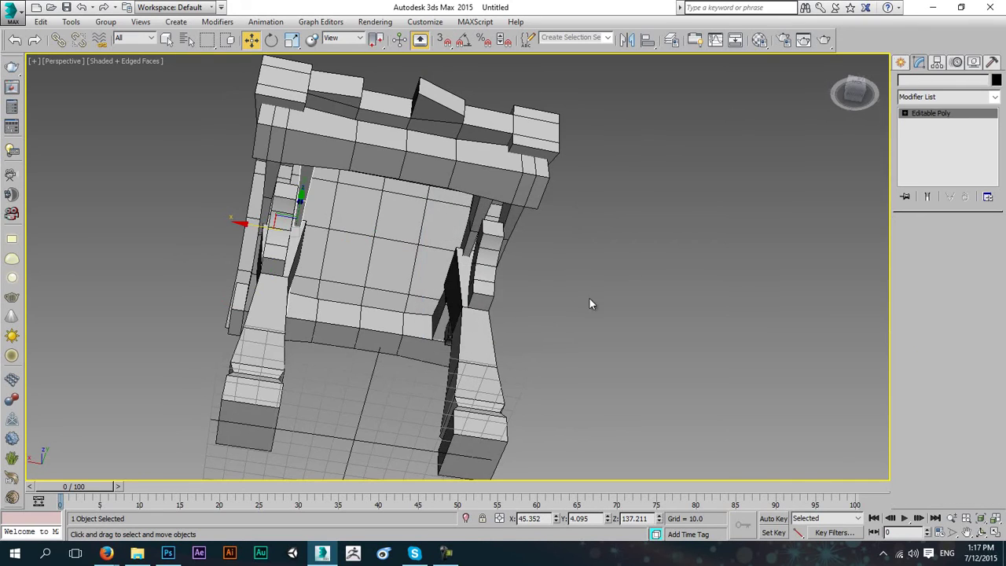
{"action": "mouse_move", "coordinate": [590, 304]}
{"action": "middle_mouse_down", "text": "alt"}
{"action": "mouse_move", "coordinate": [568, 252]}
{"action": "mouse_move", "coordinate": [494, 308]}
{"action": "mouse_move", "coordinate": [487, 281]}
{"action": "middle_mouse_up", "text": "alt"}
{"action": "scroll", "coordinate": [485, 285], "scroll_direction": "down", "scroll_amount": 4}
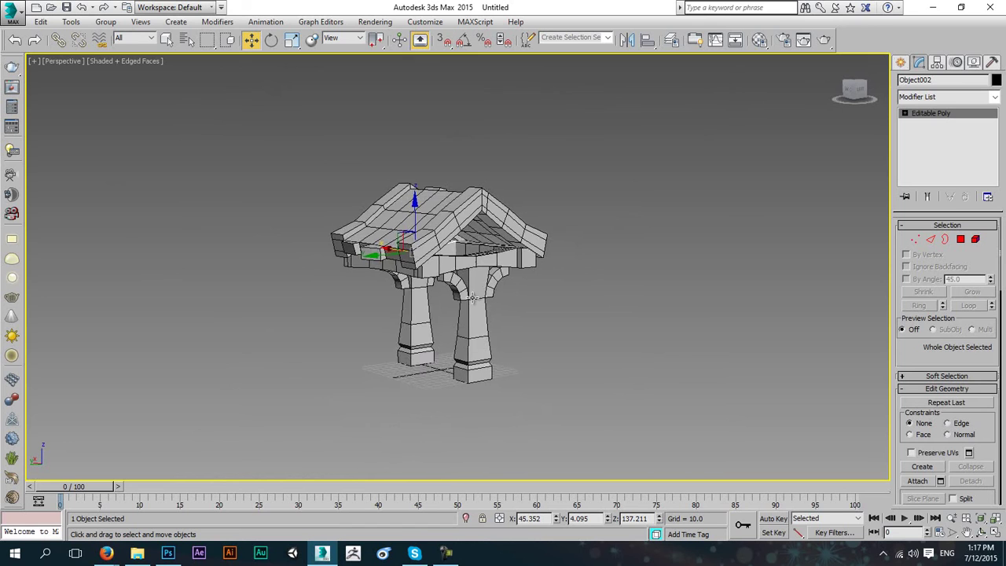
{"action": "scroll", "coordinate": [473, 296], "scroll_direction": "up", "scroll_amount": 2}
- Create a square box about 9.1 by 9.1 and 2.9 high in the Left view, centred on the upper column between the braces
{"action": "key", "text": "alt+w"}
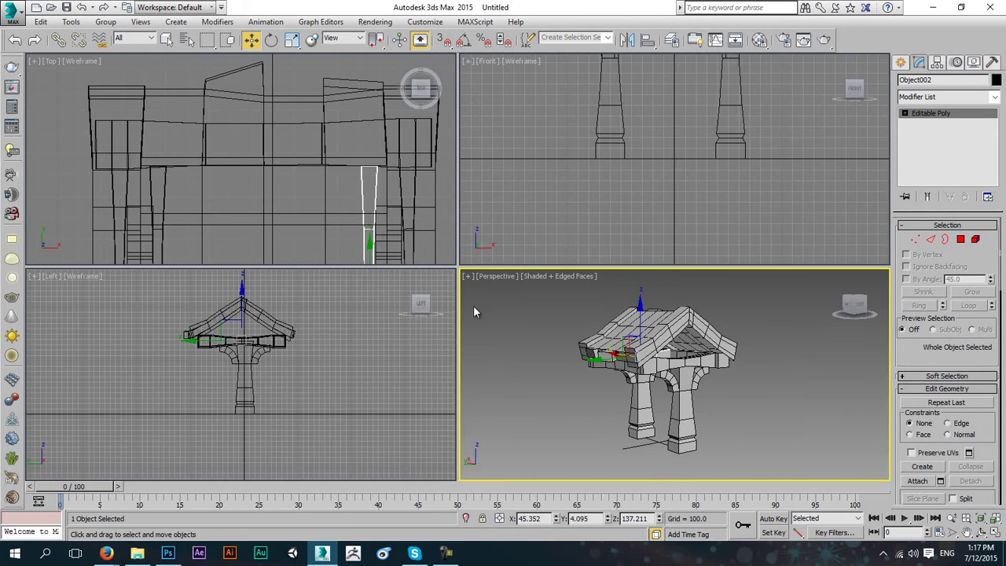
{"action": "middle_click_drag", "start_coordinate": [310, 325], "coordinate": [325, 328]}
{"action": "key", "text": "alt+w"}
{"action": "scroll", "coordinate": [249, 409], "scroll_direction": "up", "scroll_amount": 4}
{"action": "middle_click_drag", "start_coordinate": [248, 409], "coordinate": [215, 430]}
{"action": "scroll", "coordinate": [506, 297], "scroll_direction": "up", "scroll_amount": 3}
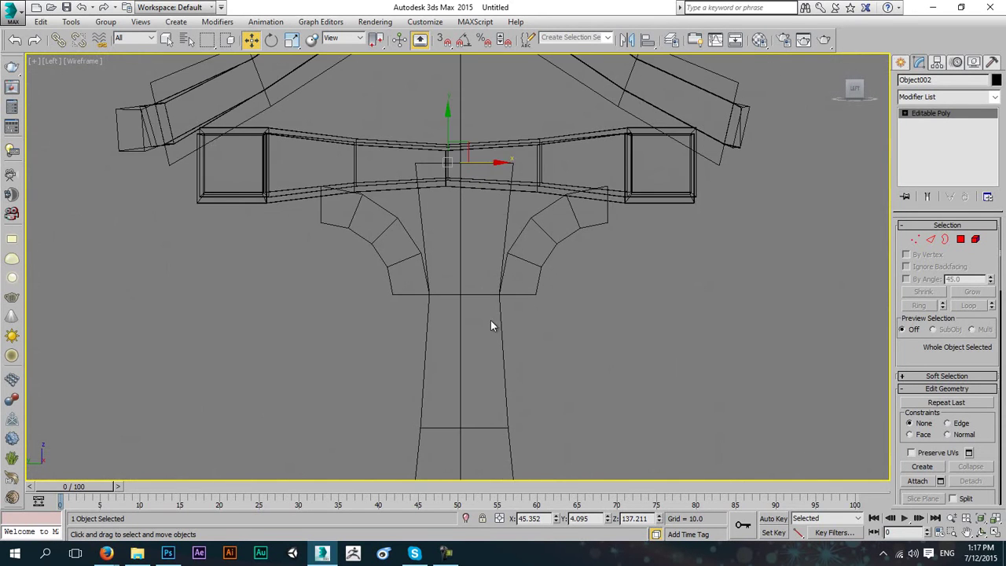
{"action": "left_click", "coordinate": [902, 62]}
{"action": "left_click", "coordinate": [932, 142]}
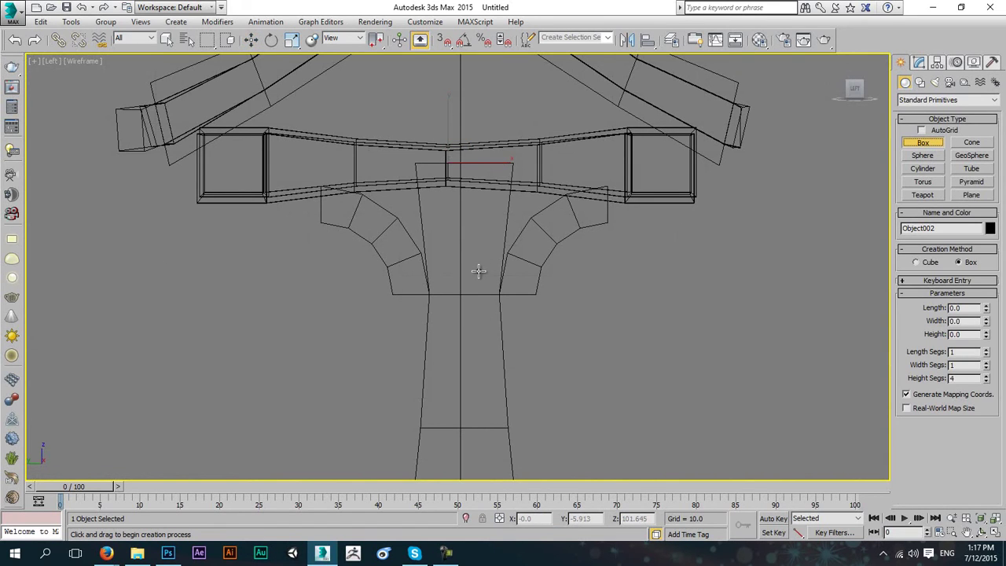
{"action": "left_click_drag", "start_coordinate": [484, 264], "coordinate": [461, 291]}
{"action": "right_click", "coordinate": [457, 293]}
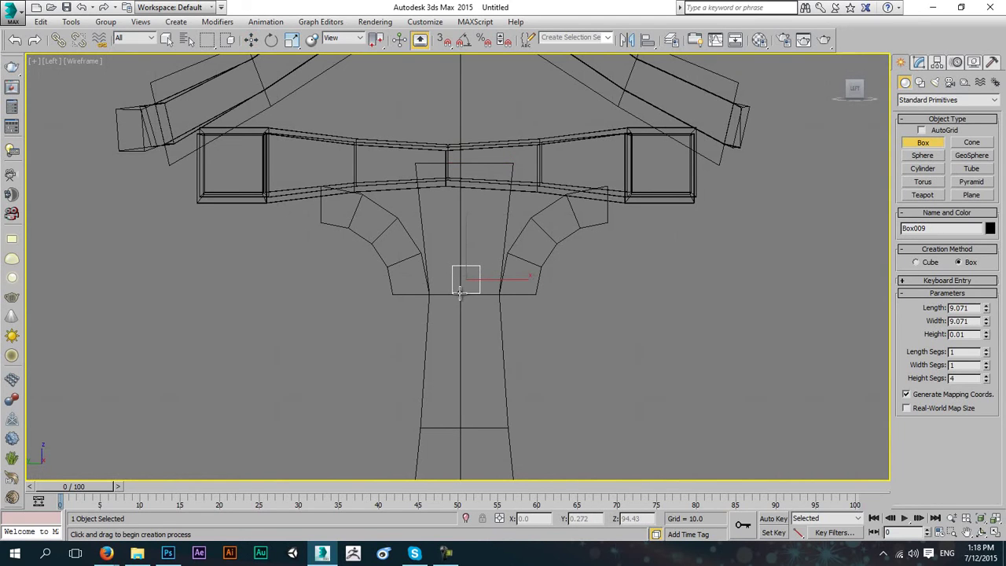
- Move the small box along X onto the outer face of the near column in the Perspective view
{"action": "key", "text": "alt+w"}
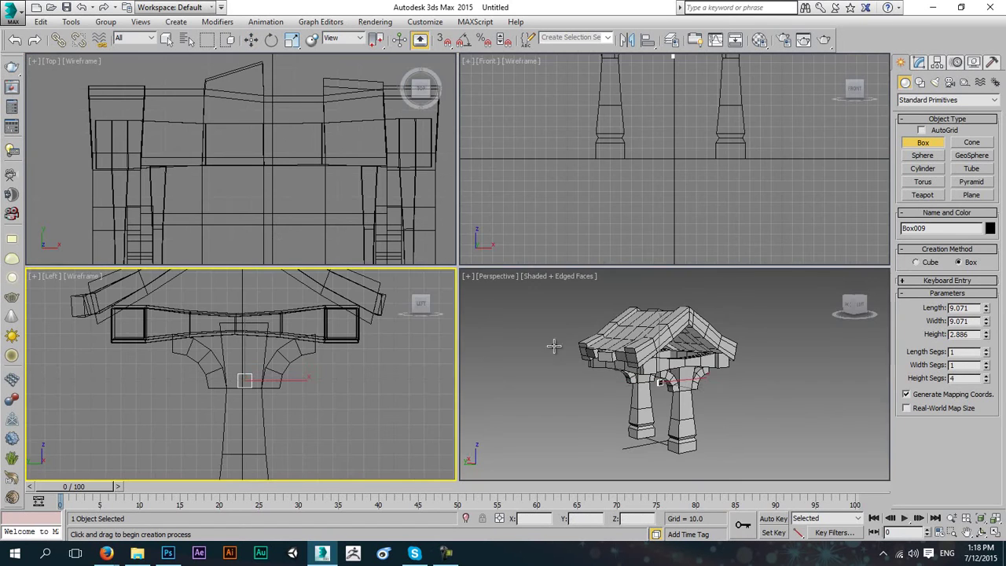
{"action": "right_click", "coordinate": [554, 346]}
{"action": "key", "text": "alt+w"}
{"action": "middle_click_drag", "start_coordinate": [539, 319], "coordinate": [554, 321]}
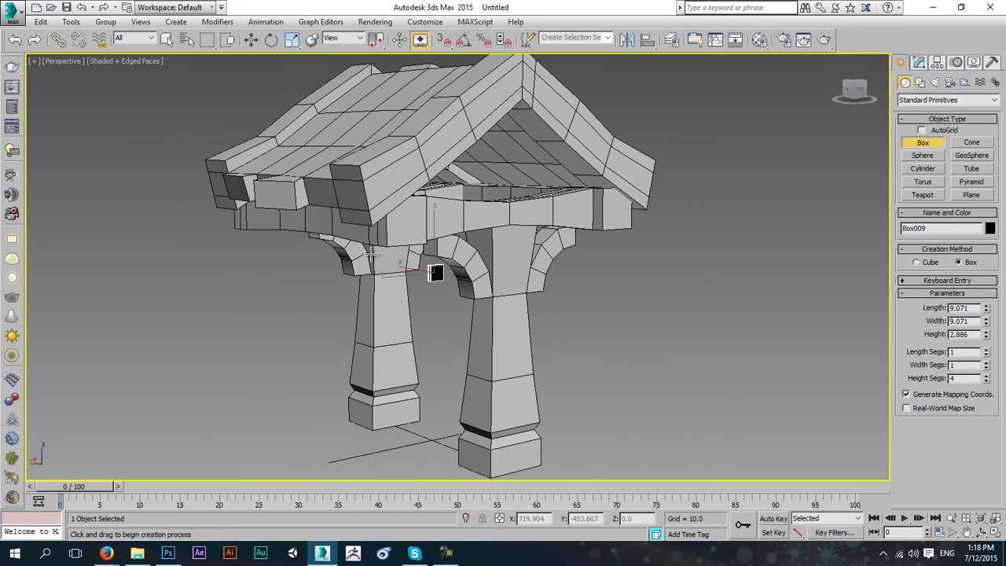
{"action": "left_click", "coordinate": [251, 40]}
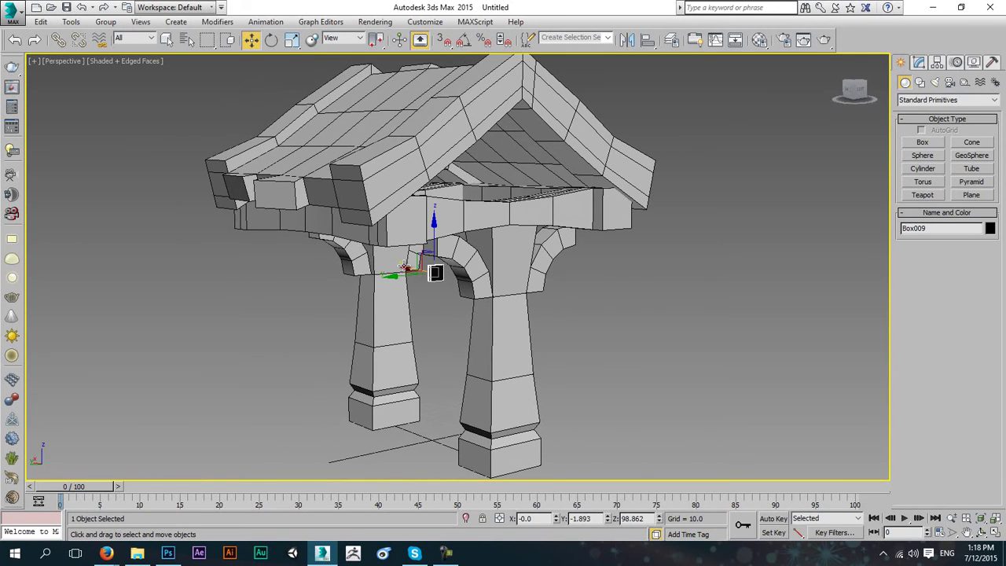
{"action": "left_click_drag", "start_coordinate": [404, 265], "coordinate": [473, 285]}
{"action": "key", "text": "ctrl+z"}
{"action": "key", "text": "ctrl+z"}
{"action": "left_click_drag", "start_coordinate": [415, 268], "coordinate": [492, 288]}
- Set the small box to 1 height segment and a height of about 5.6, nudging it along X against the column
{"action": "scroll", "coordinate": [491, 289], "scroll_direction": "up", "scroll_amount": 4}
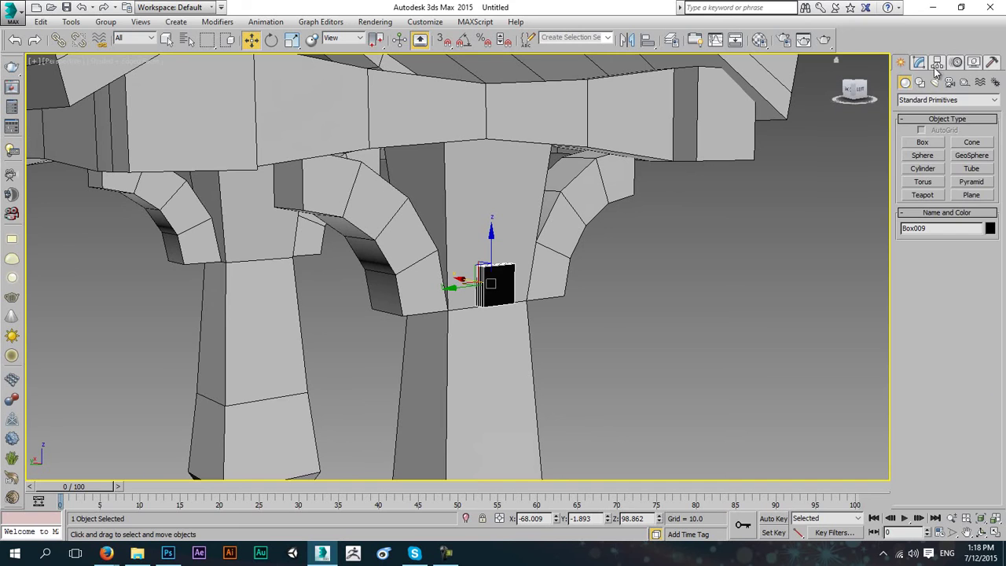
{"action": "left_click", "coordinate": [918, 62]}
{"action": "right_click", "coordinate": [985, 312]}
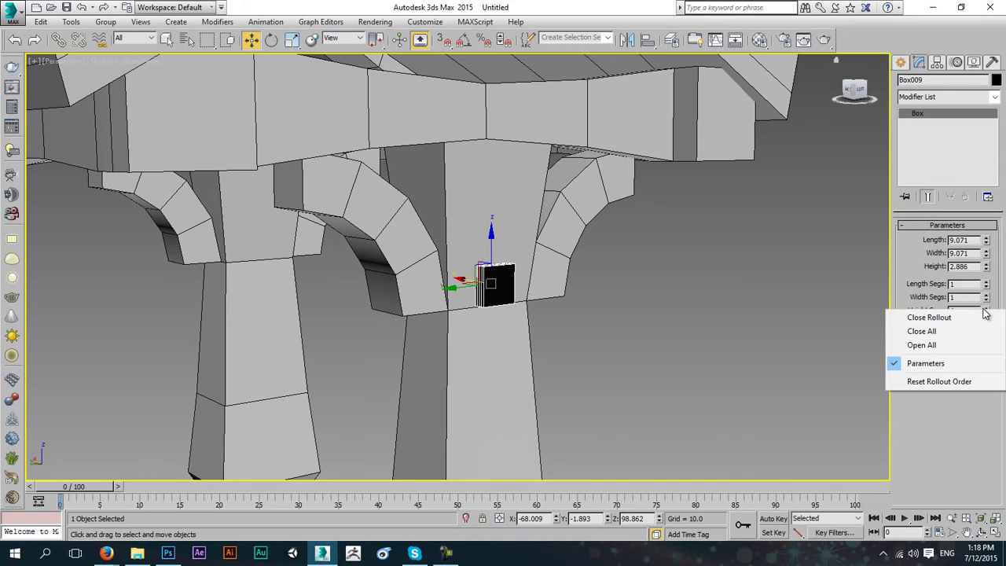
{"action": "left_click", "coordinate": [979, 410]}
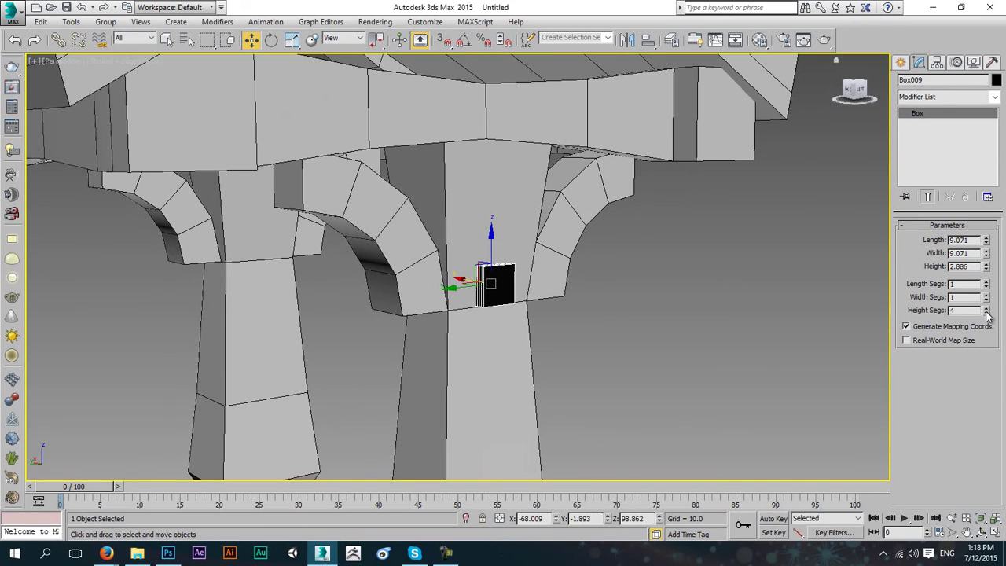
{"action": "right_click", "coordinate": [986, 313]}
{"action": "middle_click_drag", "start_coordinate": [509, 313], "coordinate": [530, 314], "text": "alt"}
{"action": "scroll", "coordinate": [523, 312], "scroll_direction": "up", "scroll_amount": 3}
{"action": "middle_click_drag", "start_coordinate": [736, 267], "coordinate": [800, 333]}
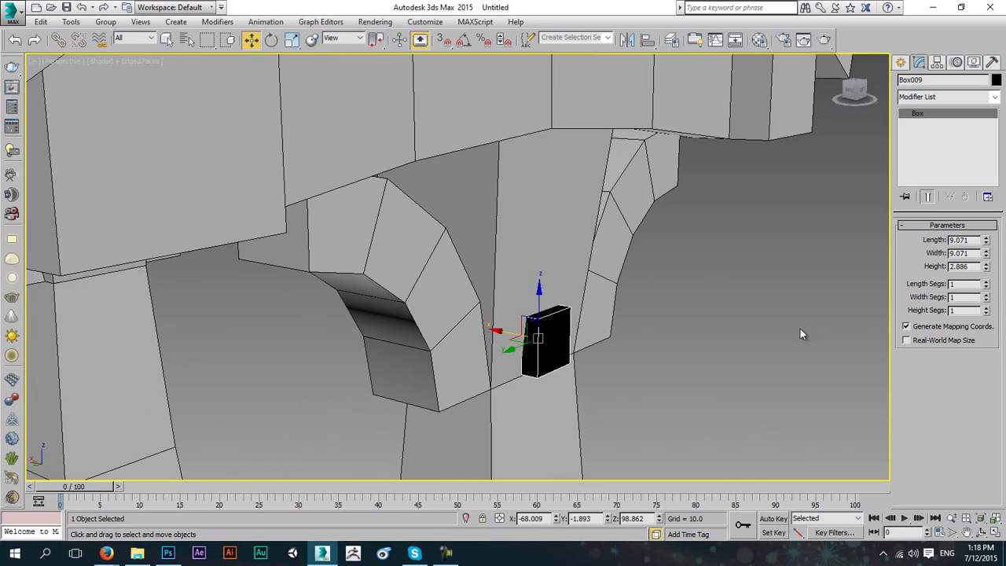
{"action": "left_click_drag", "start_coordinate": [988, 270], "coordinate": [993, 211]}
{"action": "left_click_drag", "start_coordinate": [502, 334], "coordinate": [497, 332]}
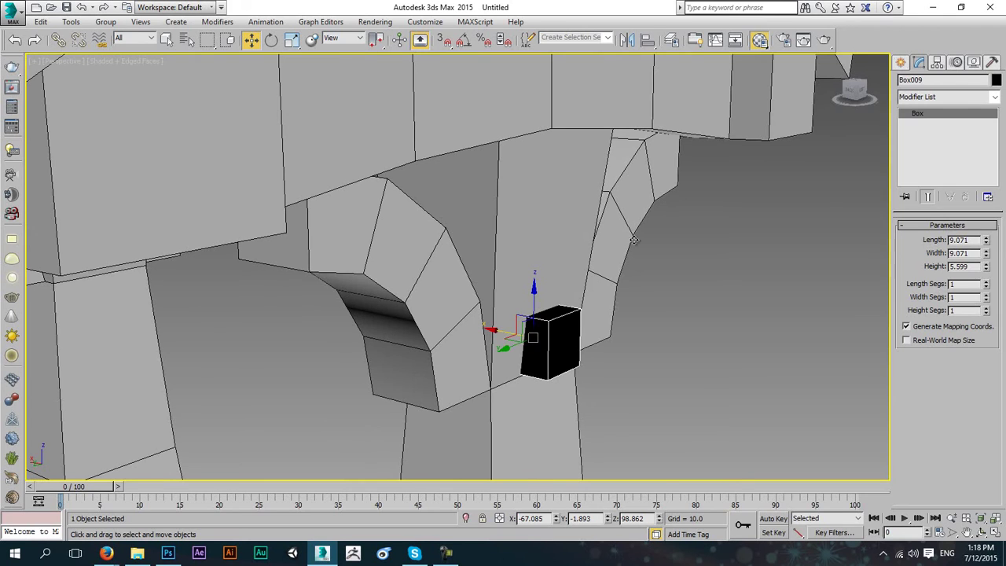
- Assign the same grey material as the rest of the structure to the small black box
{"action": "key", "text": "m"}
{"action": "left_click", "coordinate": [710, 202]}
{"action": "key", "text": "m"}
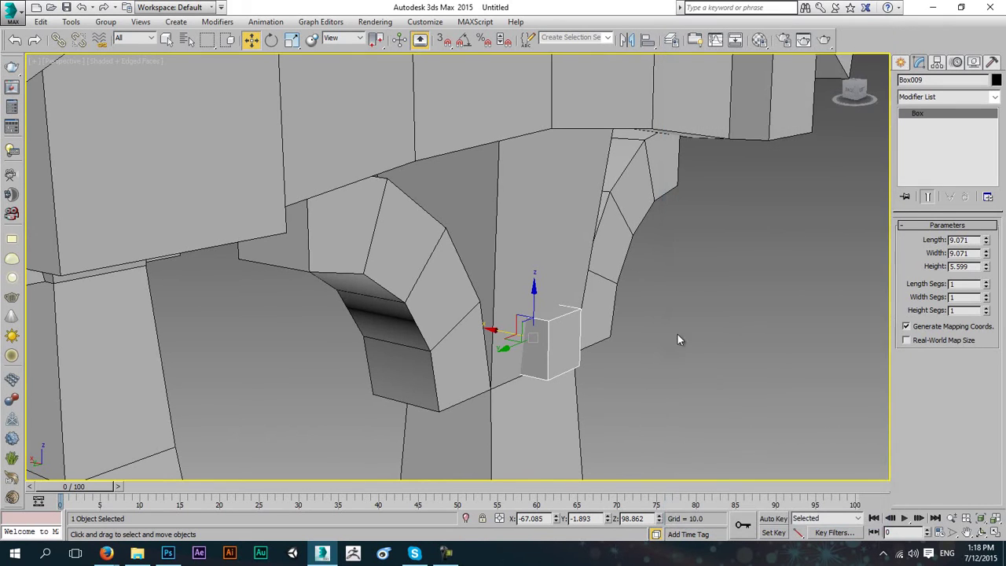
- Clone the small box outward along X and scale the copy down in Y and Z to form a stepped block
{"action": "left_click_drag", "start_coordinate": [496, 327], "coordinate": [519, 333], "text": "shift"}
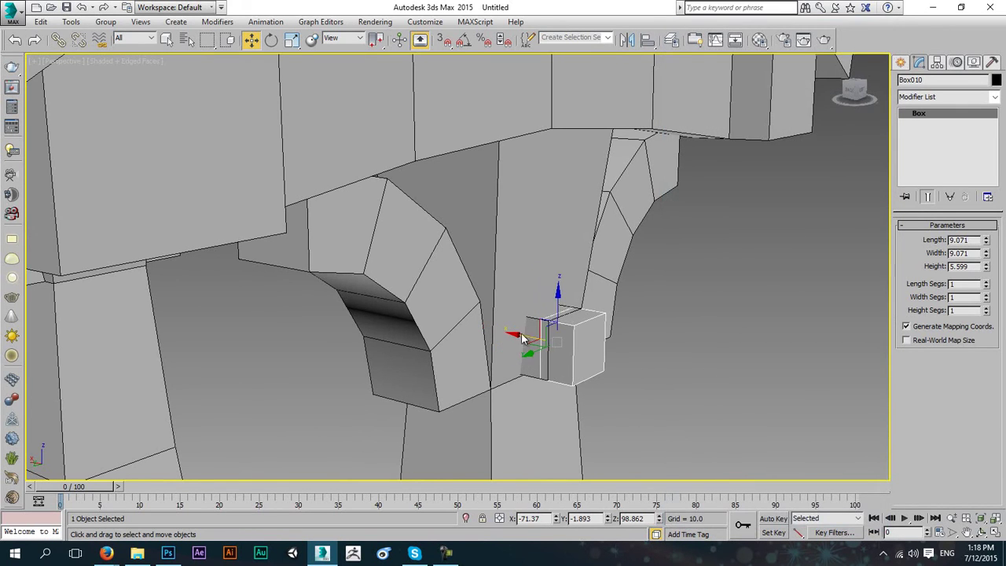
{"action": "left_click", "coordinate": [509, 330]}
{"action": "left_click", "coordinate": [292, 39]}
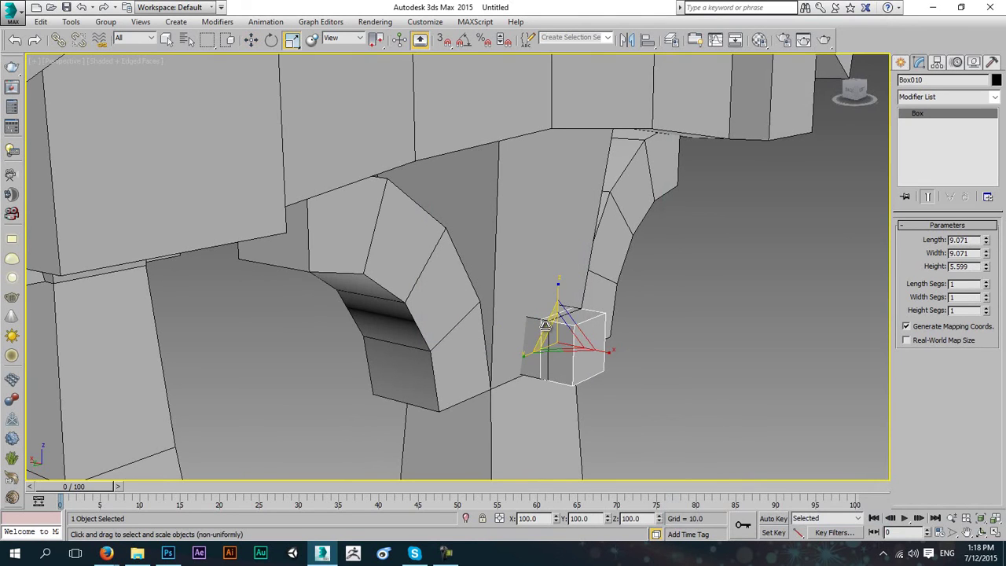
{"action": "left_click_drag", "start_coordinate": [556, 313], "coordinate": [572, 346]}
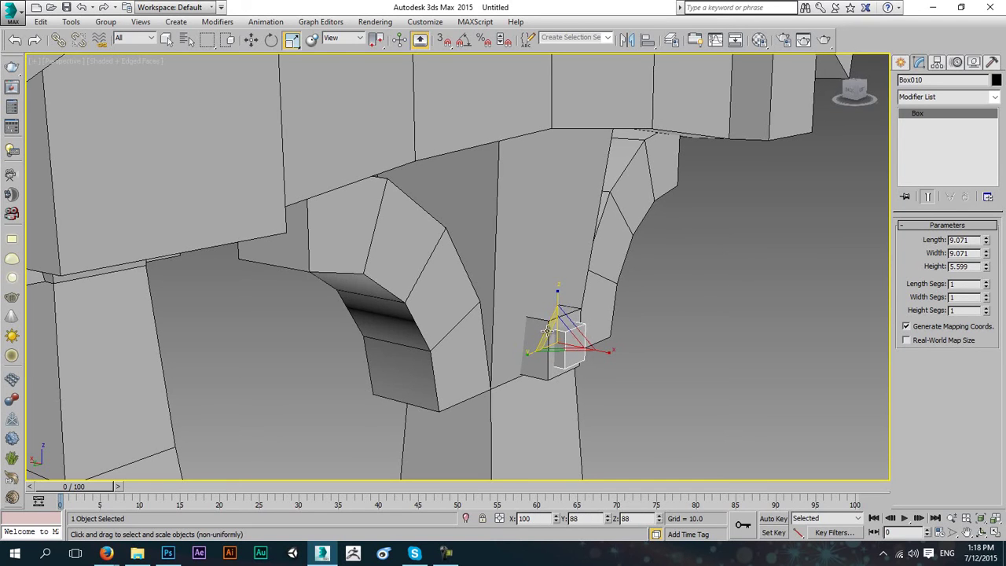
{"action": "left_click", "coordinate": [646, 322]}
- Select both boxes of the stepped block and group them under the default name
{"action": "scroll", "coordinate": [647, 316], "scroll_direction": "down", "scroll_amount": 5}
{"action": "mouse_move", "coordinate": [647, 317]}
{"action": "middle_mouse_down", "text": "alt"}
{"action": "mouse_move", "coordinate": [682, 310]}
{"action": "mouse_move", "coordinate": [626, 327]}
{"action": "mouse_move", "coordinate": [692, 312]}
{"action": "mouse_move", "coordinate": [634, 309]}
{"action": "middle_mouse_up", "text": "alt"}
{"action": "scroll", "coordinate": [625, 327], "scroll_direction": "up", "scroll_amount": 6}
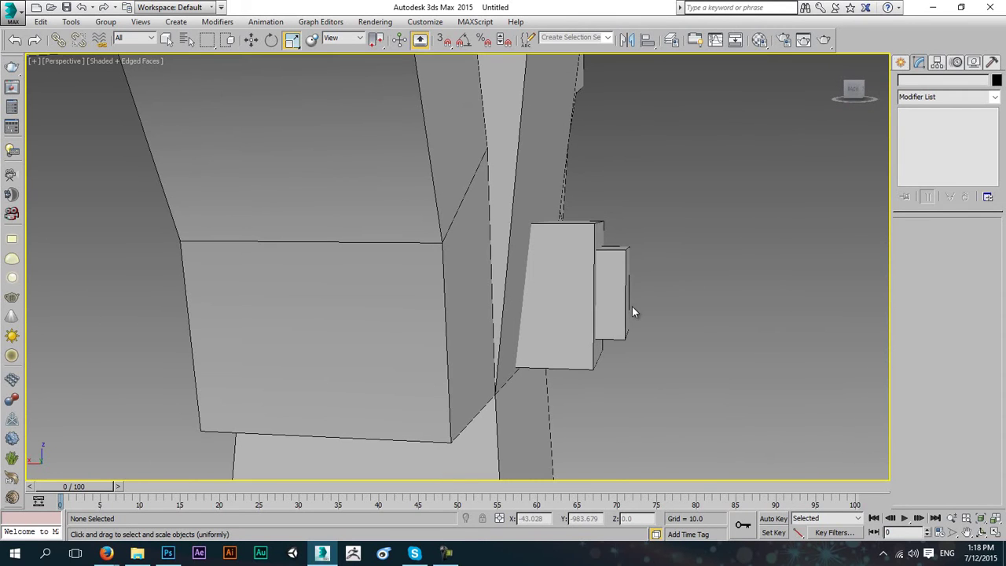
{"action": "left_click", "coordinate": [578, 290]}
{"action": "left_click", "coordinate": [578, 291], "text": "ctrl"}
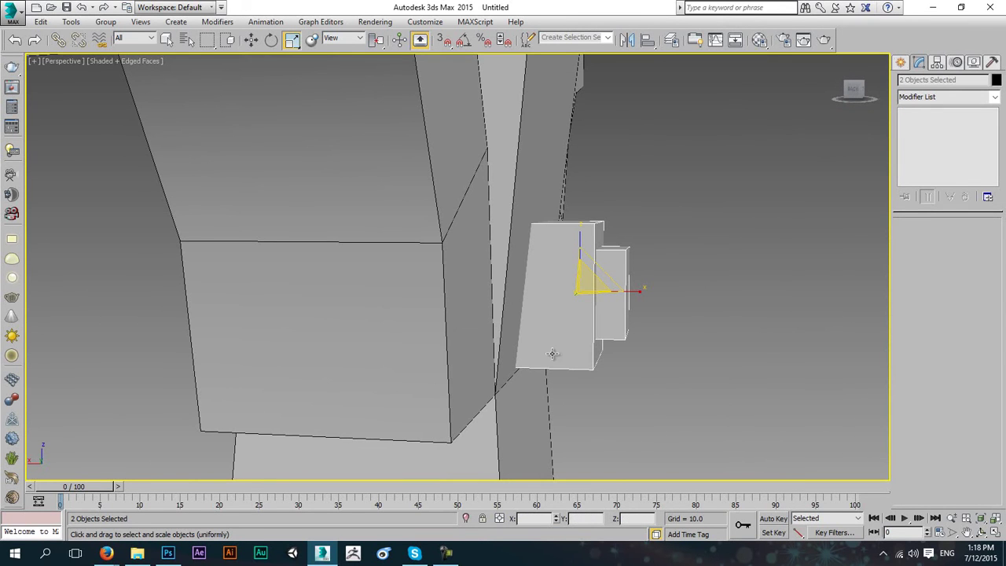
{"action": "left_click", "coordinate": [105, 21]}
{"action": "left_click", "coordinate": [117, 36]}
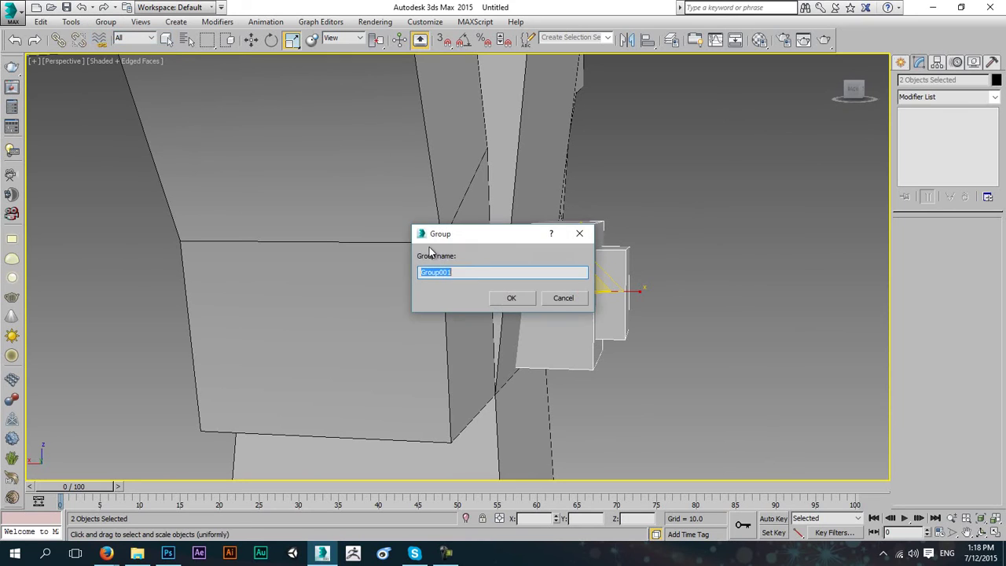
{"action": "left_click", "coordinate": [511, 297]}
- Clone the stepped block group along X to a spot just beyond the opposite column
{"action": "scroll", "coordinate": [539, 287], "scroll_direction": "down", "scroll_amount": 10}
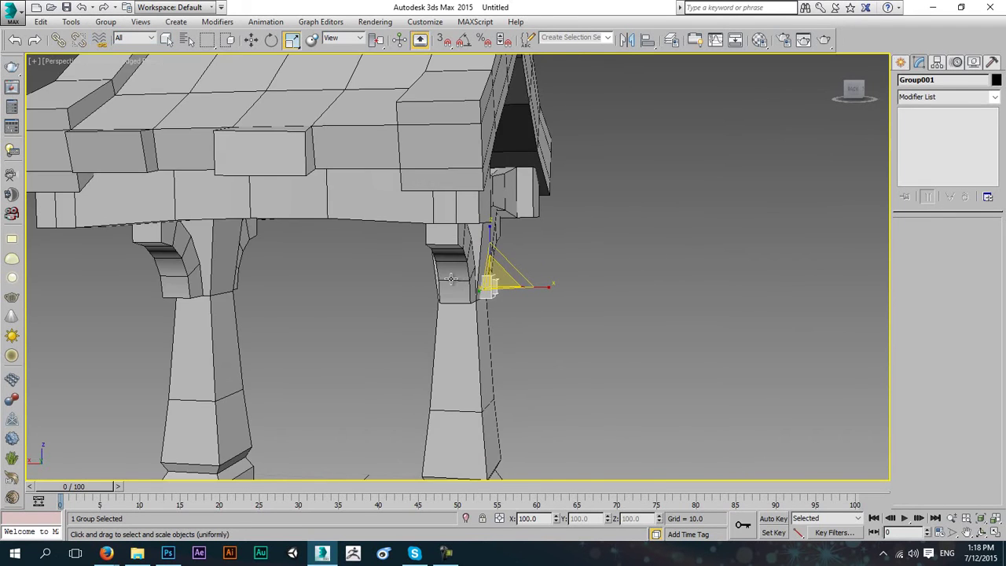
{"action": "left_click", "coordinate": [251, 40]}
{"action": "middle_click_drag", "start_coordinate": [315, 145], "coordinate": [522, 244], "text": "alt"}
{"action": "left_click_drag", "start_coordinate": [622, 290], "coordinate": [348, 290], "text": "shift"}
{"action": "left_click", "coordinate": [506, 330]}
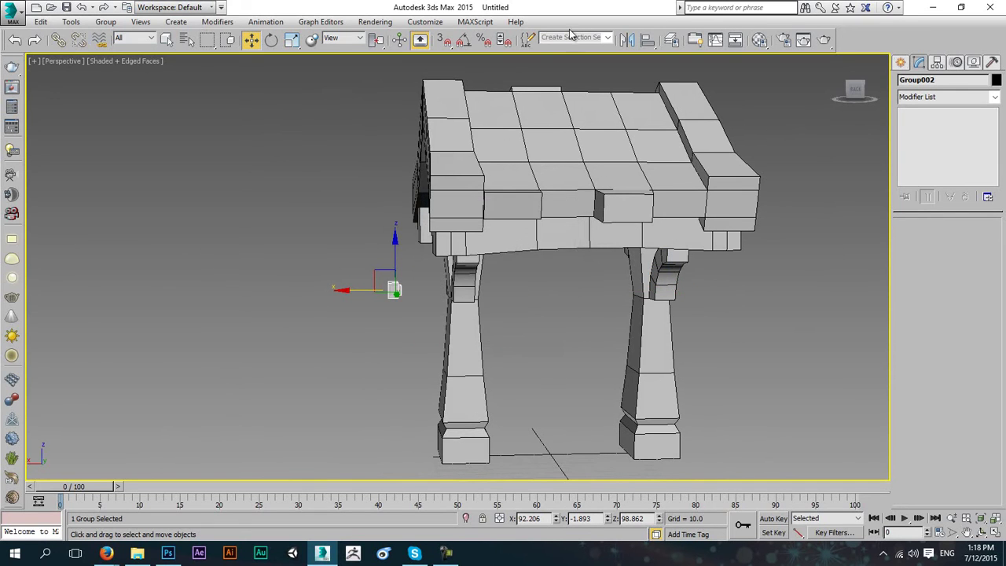
- Mirror the copied group along X without cloning and move it along X onto the outer face of its column
{"action": "left_click", "coordinate": [626, 40]}
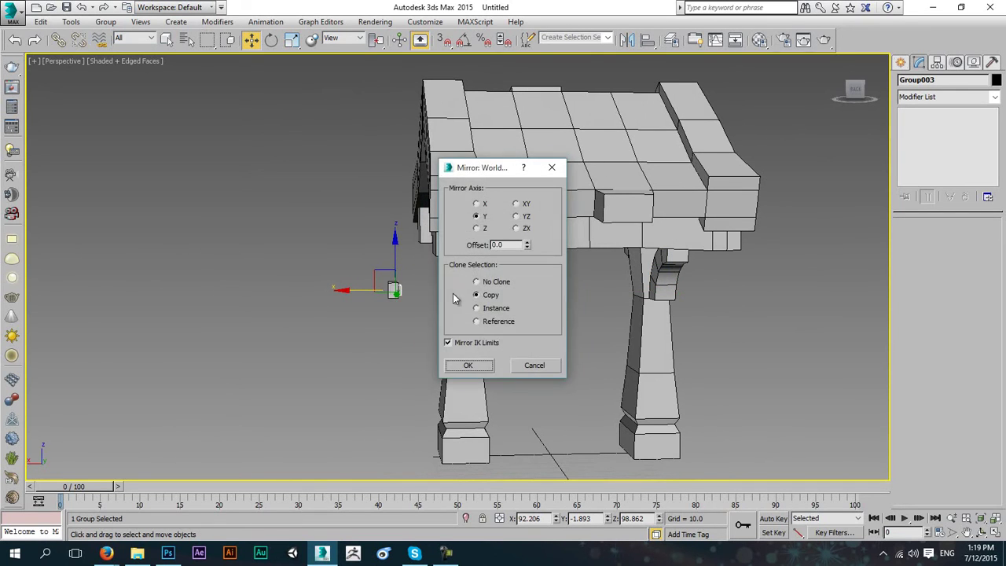
{"action": "left_click", "coordinate": [471, 369]}
{"action": "middle_click_drag", "start_coordinate": [361, 331], "coordinate": [388, 314], "text": "alt"}
{"action": "scroll", "coordinate": [388, 314], "scroll_direction": "up", "scroll_amount": 4}
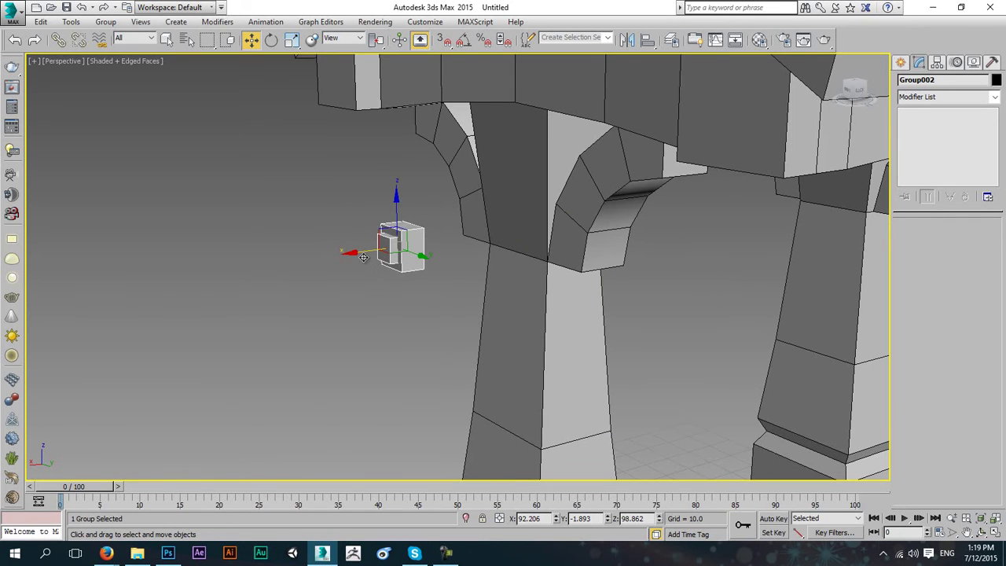
{"action": "left_click_drag", "start_coordinate": [363, 257], "coordinate": [512, 263]}
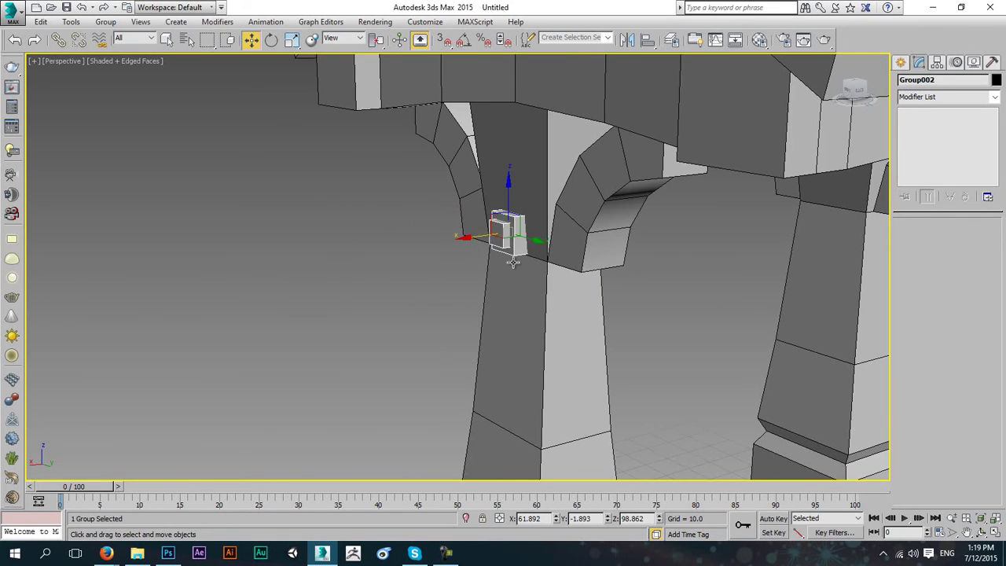
{"action": "left_click", "coordinate": [746, 294]}
- Examine the whole structure from several angles, including the new column blocks and the roof
{"action": "scroll", "coordinate": [713, 297], "scroll_direction": "down", "scroll_amount": 10}
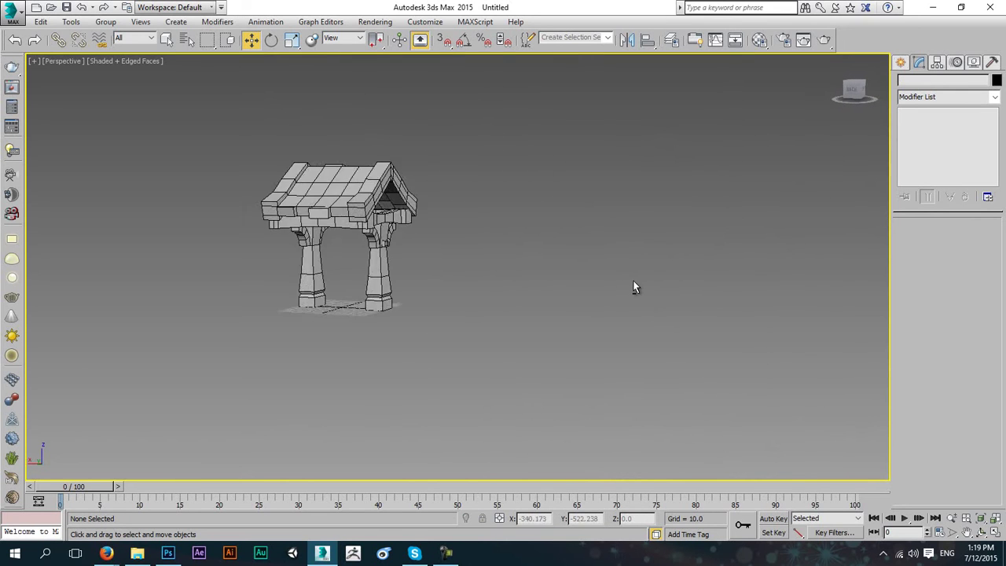
{"action": "middle_click_drag", "start_coordinate": [472, 260], "coordinate": [593, 283], "text": "alt"}
{"action": "scroll", "coordinate": [555, 268], "scroll_direction": "up", "scroll_amount": 4}
{"action": "scroll", "coordinate": [555, 268], "scroll_direction": "up", "scroll_amount": 5}
{"action": "scroll", "coordinate": [594, 284], "scroll_direction": "down", "scroll_amount": 5}
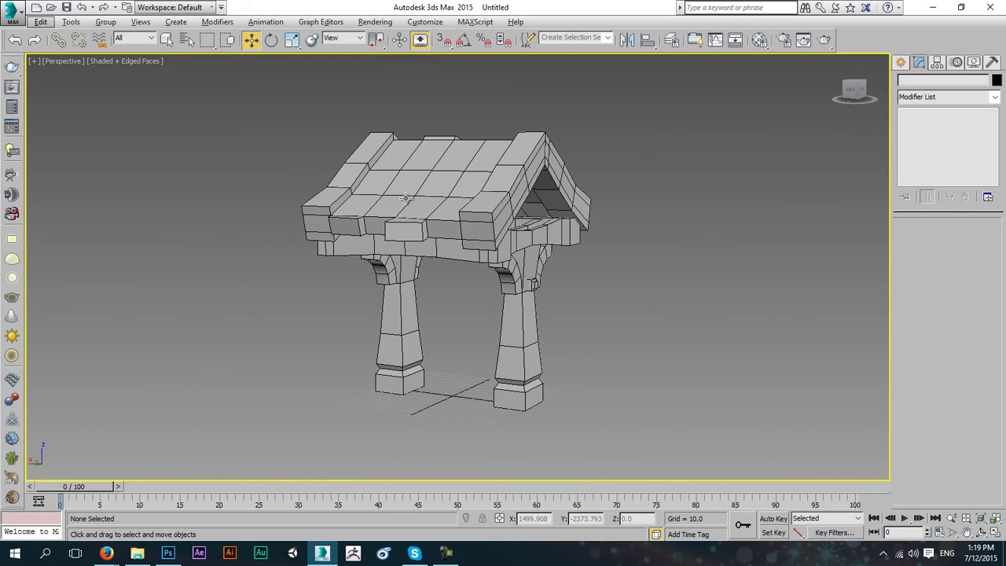
{"action": "middle_click_drag", "start_coordinate": [406, 174], "coordinate": [401, 180], "text": "alt"}
{"action": "key", "text": "ctrl+z"}
{"action": "left_click", "coordinate": [414, 117]}
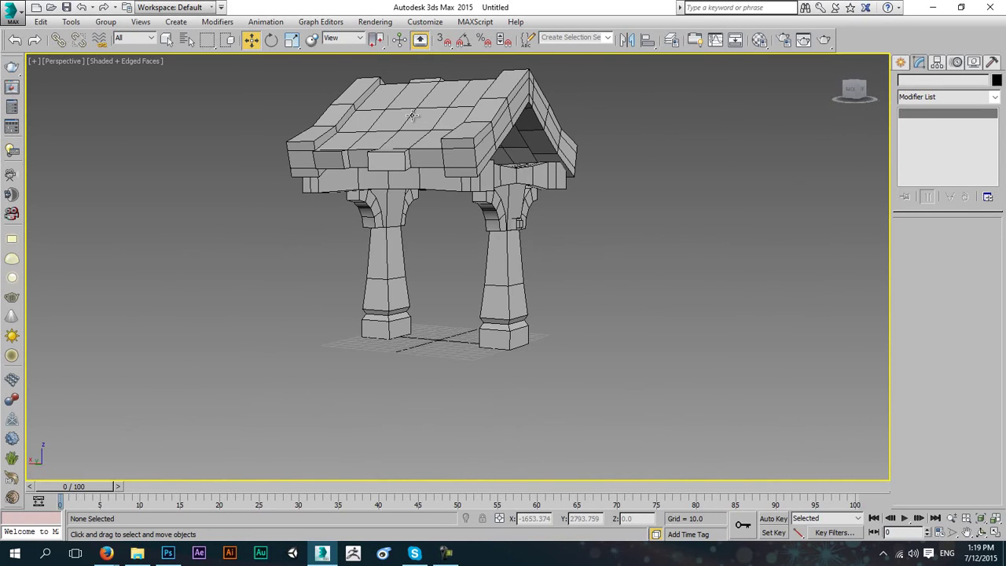
{"action": "middle_click_drag", "start_coordinate": [413, 117], "coordinate": [527, 171], "text": "alt"}
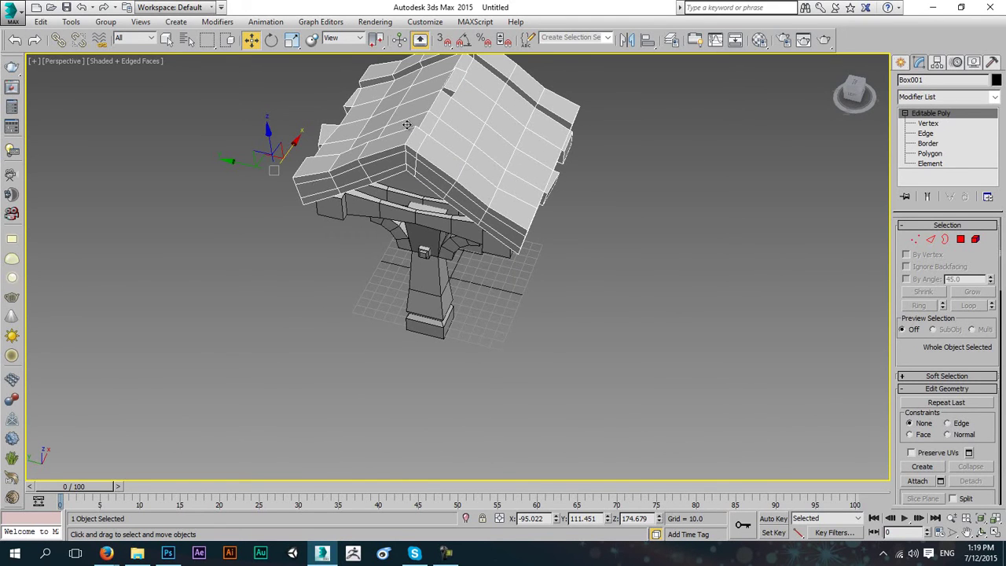
{"action": "middle_click_drag", "start_coordinate": [406, 124], "coordinate": [499, 106], "text": "alt"}
{"action": "middle_click_drag", "start_coordinate": [458, 139], "coordinate": [488, 158]}
{"action": "scroll", "coordinate": [485, 149], "scroll_direction": "up", "scroll_amount": 2}
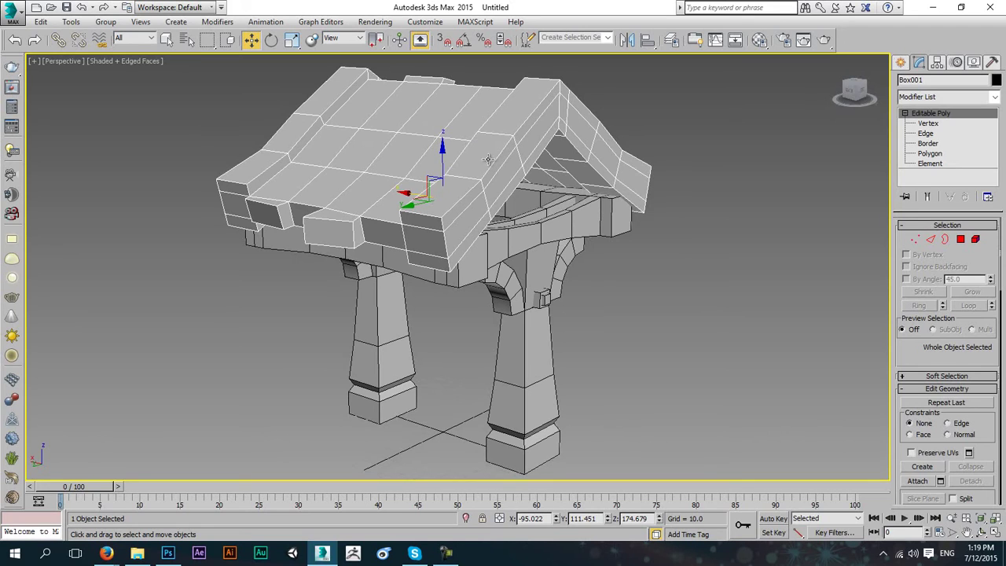
- Create a flat box on the ground between the columns, about 121.5 long and 38.4 wide, and set its height to about 8
{"action": "left_click", "coordinate": [901, 63]}
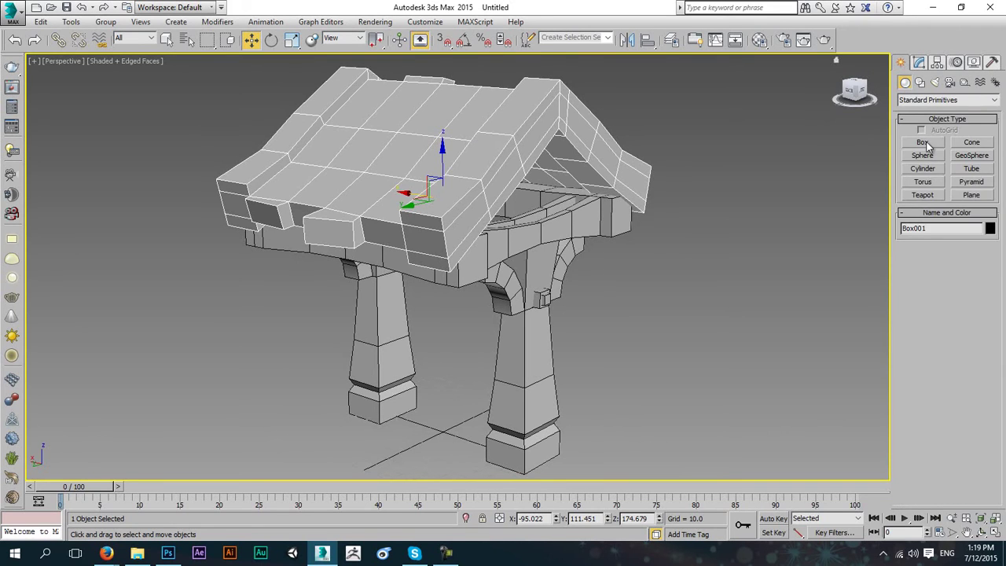
{"action": "left_click", "coordinate": [925, 143]}
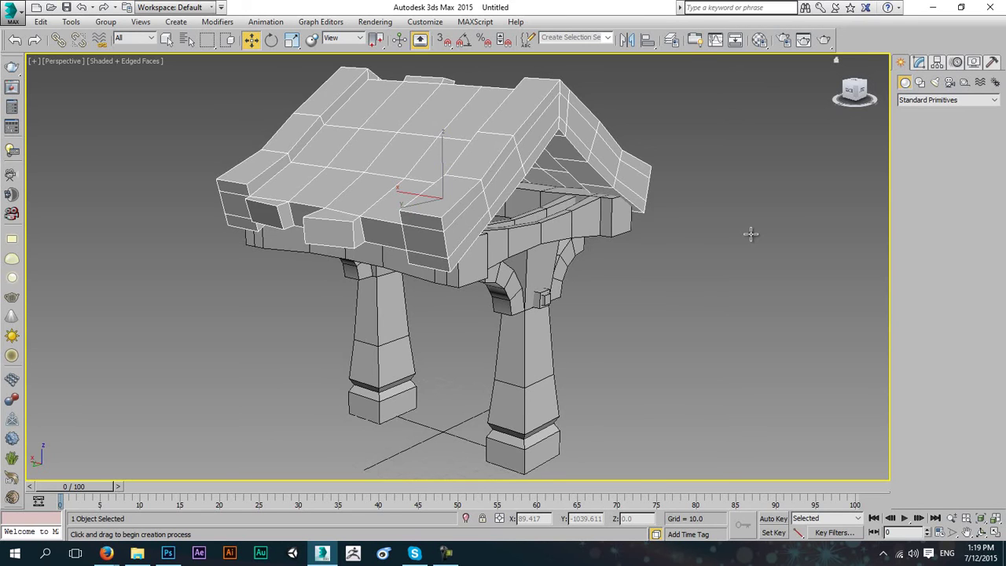
{"action": "left_click_drag", "start_coordinate": [516, 363], "coordinate": [518, 469]}
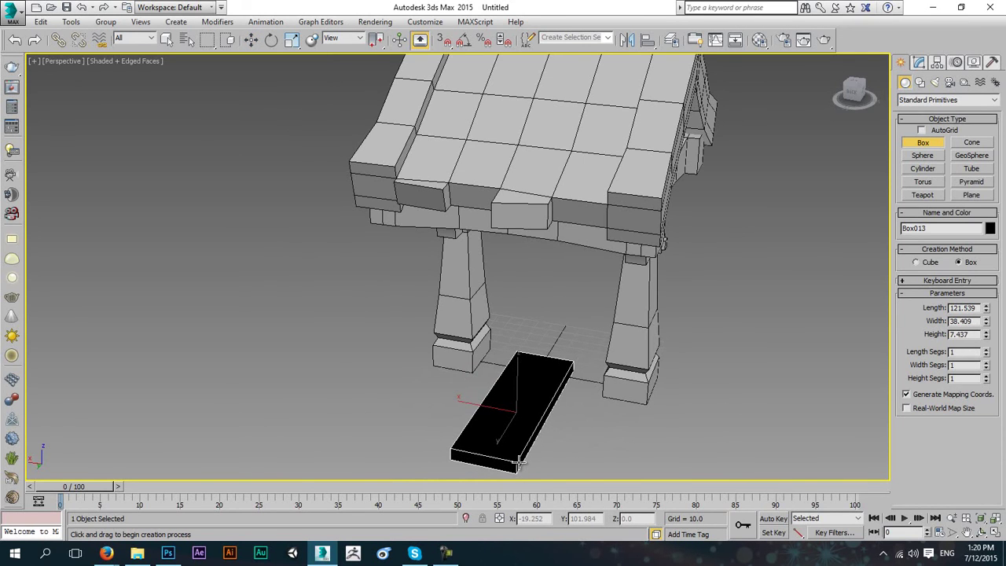
{"action": "middle_click_drag", "start_coordinate": [527, 427], "coordinate": [489, 396], "text": "alt"}
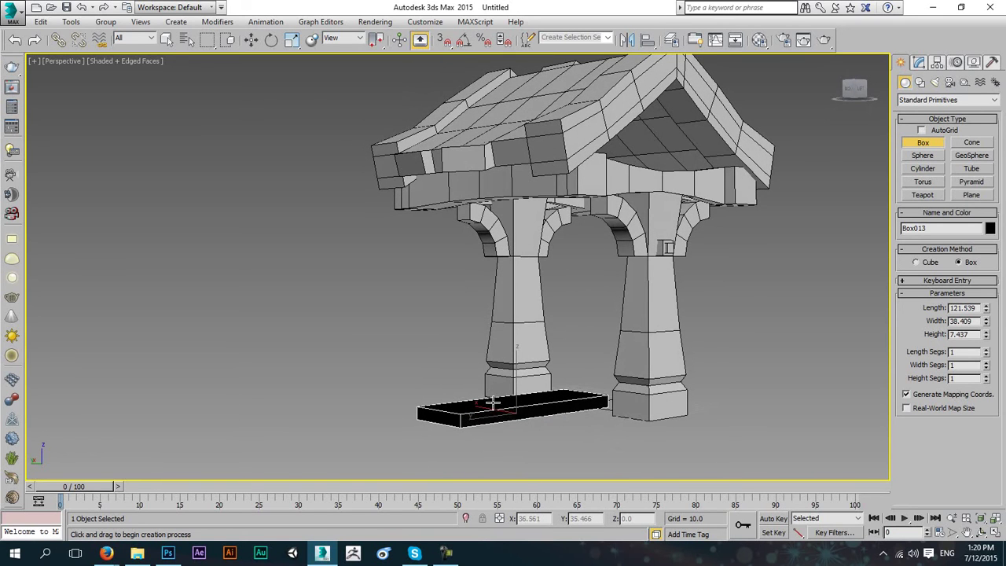
{"action": "scroll", "coordinate": [498, 402], "scroll_direction": "up", "scroll_amount": 5}
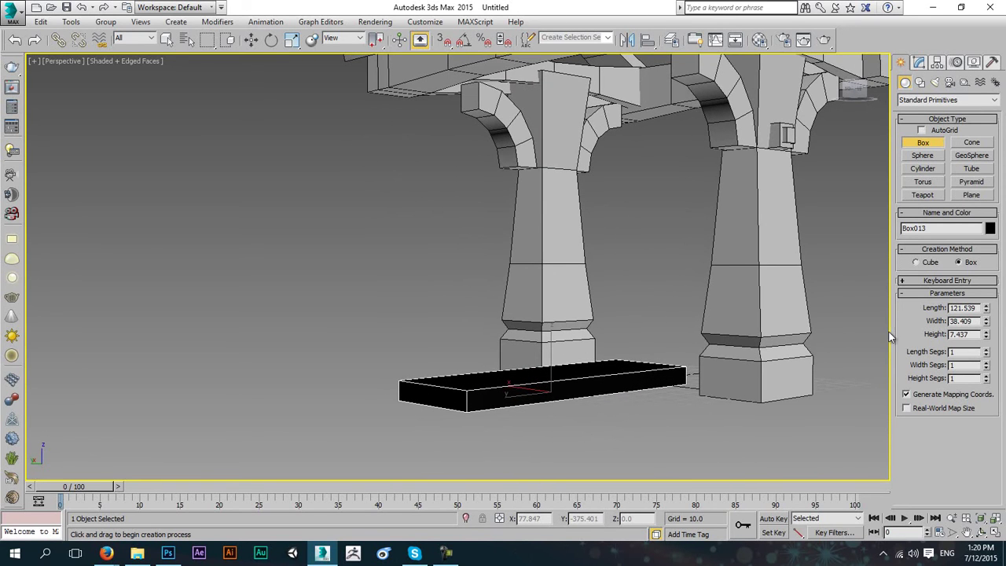
{"action": "left_click_drag", "start_coordinate": [987, 336], "coordinate": [987, 330]}
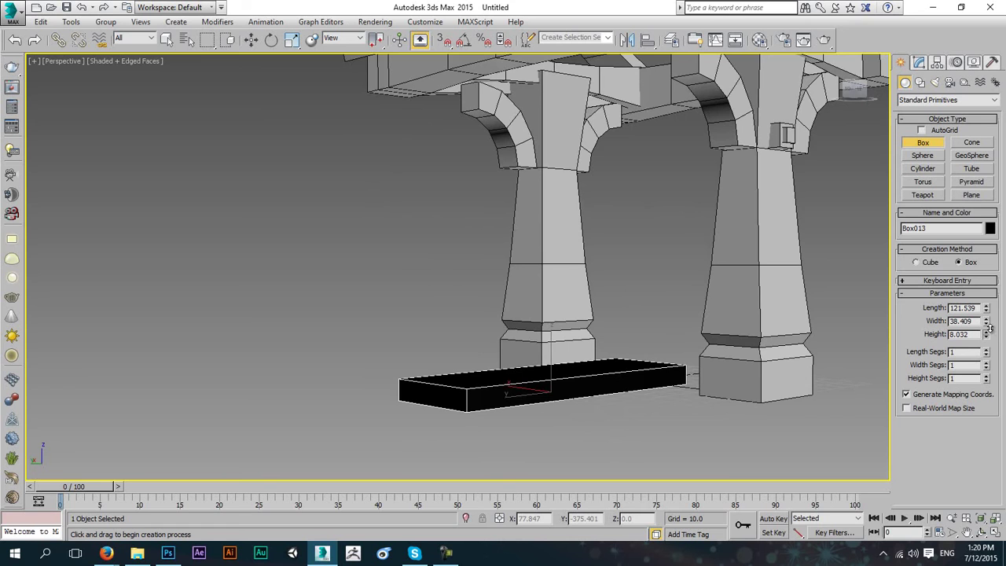
- Assign the 01 - Default material to the flat box
{"action": "middle_click_drag", "start_coordinate": [688, 359], "coordinate": [693, 378], "text": "alt"}
{"action": "key", "text": "m"}
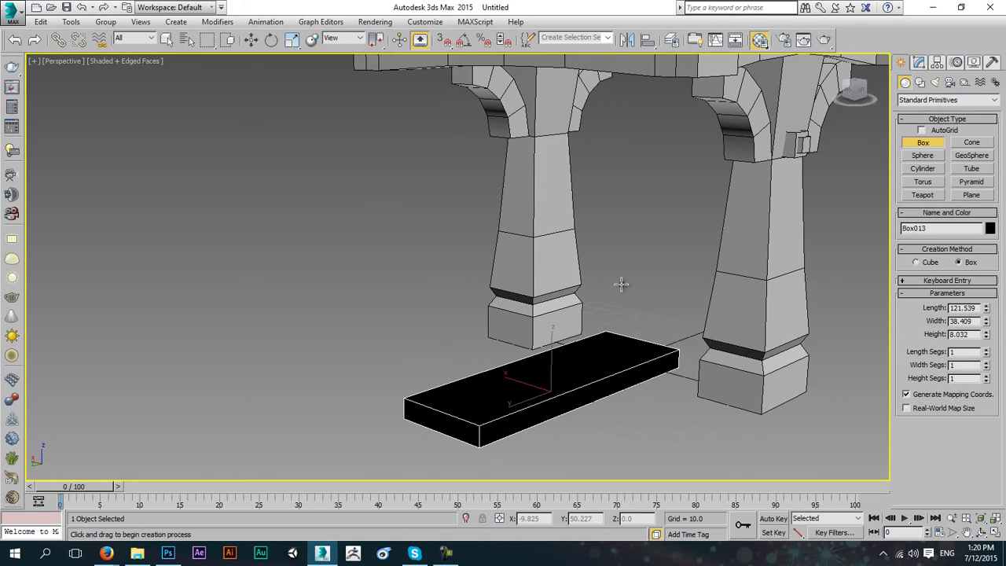
{"action": "key", "text": "m"}
{"action": "left_click", "coordinate": [709, 202]}
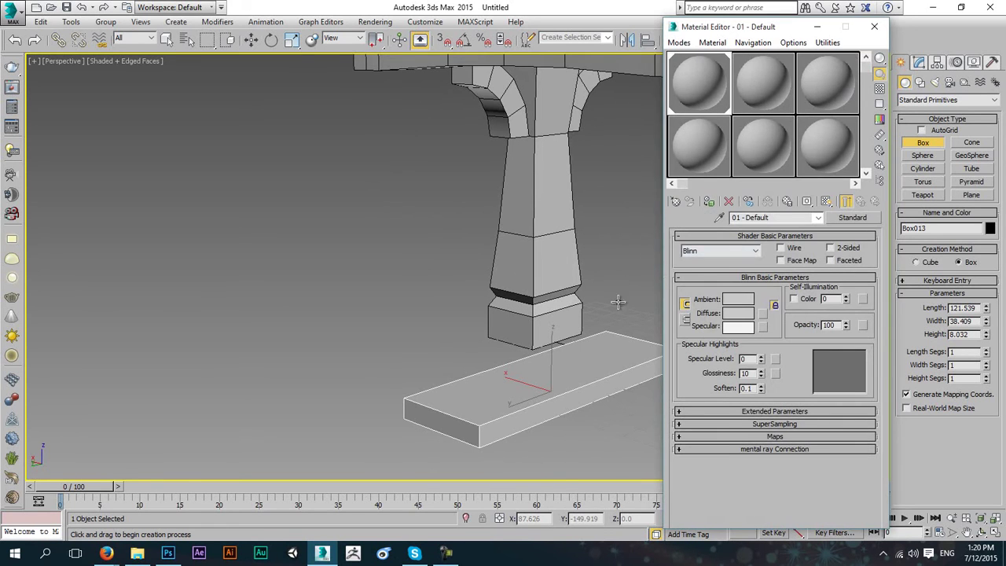
{"action": "key", "text": "m"}
- Set the flat box to 3 length segments and 3 width segments and convert it to Editable Poly
{"action": "left_click", "coordinate": [987, 363]}
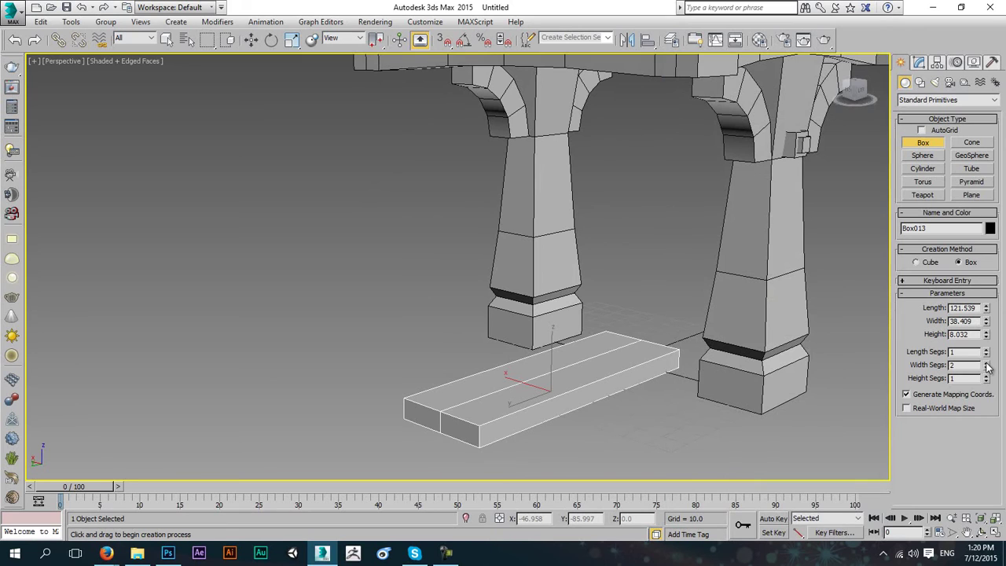
{"action": "left_click", "coordinate": [987, 363]}
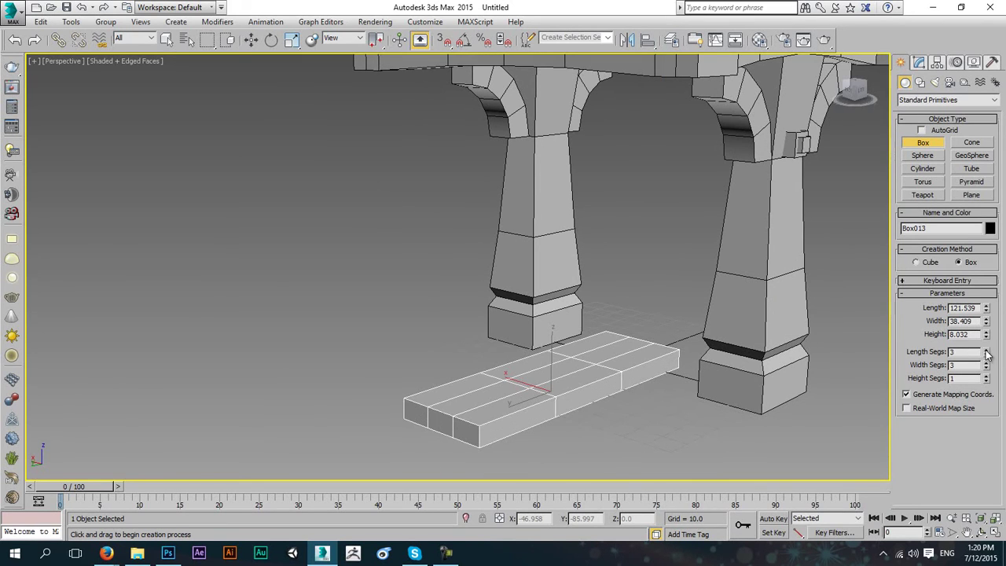
{"action": "right_click", "coordinate": [581, 370]}
{"action": "right_click", "coordinate": [520, 354]}
{"action": "mouse_move", "coordinate": [544, 475]}
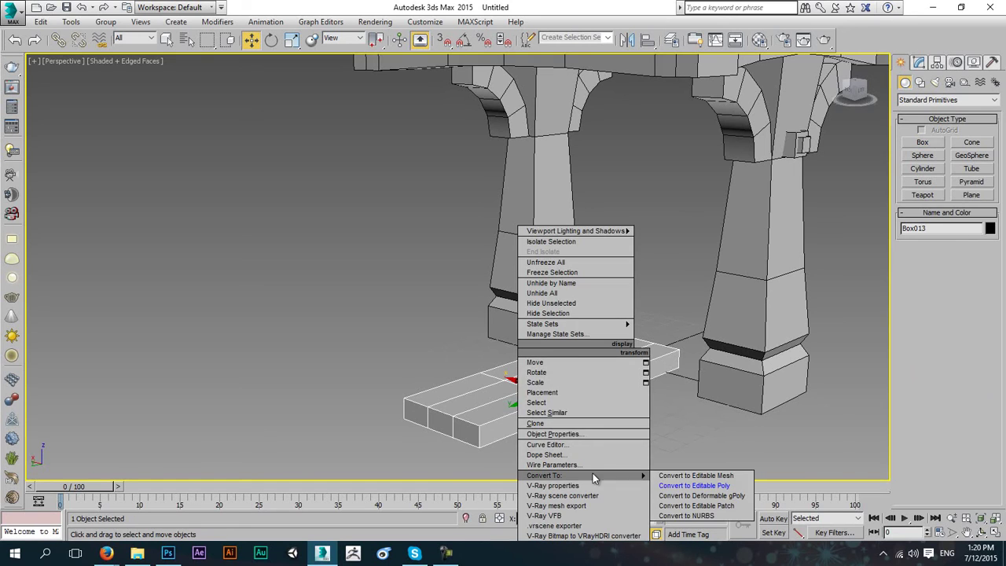
{"action": "left_click", "coordinate": [700, 485]}
- Select the vertices of the slab's two inner cross rows and scale them apart along Y to about 172%
{"action": "left_click", "coordinate": [914, 240]}
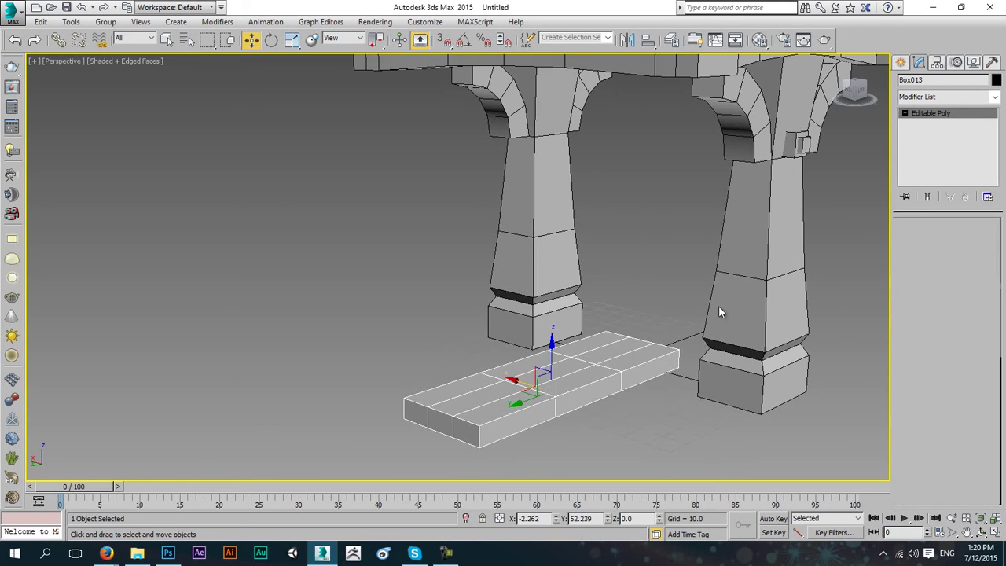
{"action": "middle_click_drag", "start_coordinate": [718, 305], "coordinate": [559, 324], "text": "alt"}
{"action": "left_click_drag", "start_coordinate": [461, 315], "coordinate": [631, 453]}
{"action": "left_click", "coordinate": [292, 39]}
{"action": "middle_click_drag", "start_coordinate": [366, 180], "coordinate": [475, 298], "text": "alt"}
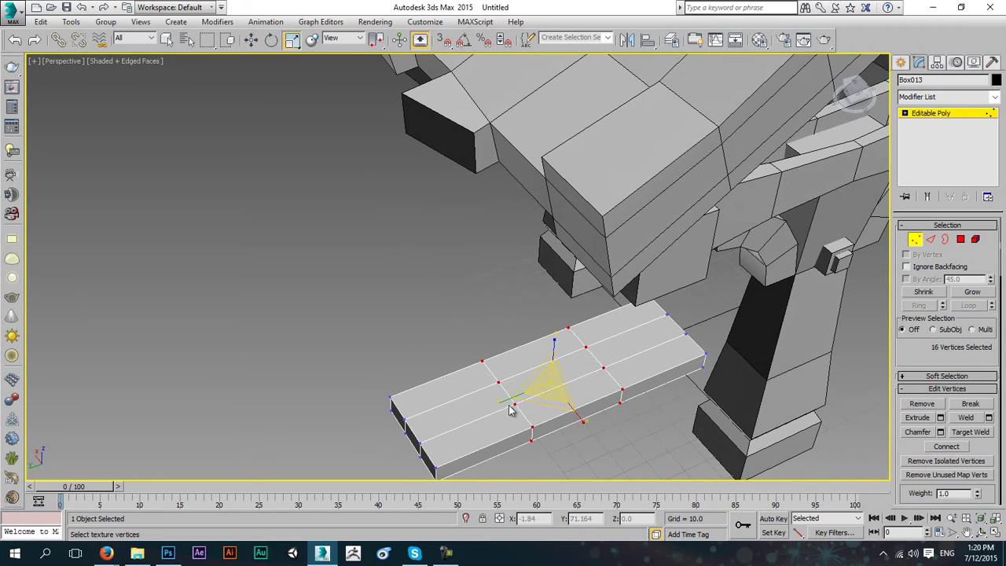
{"action": "left_click_drag", "start_coordinate": [512, 407], "coordinate": [479, 409]}
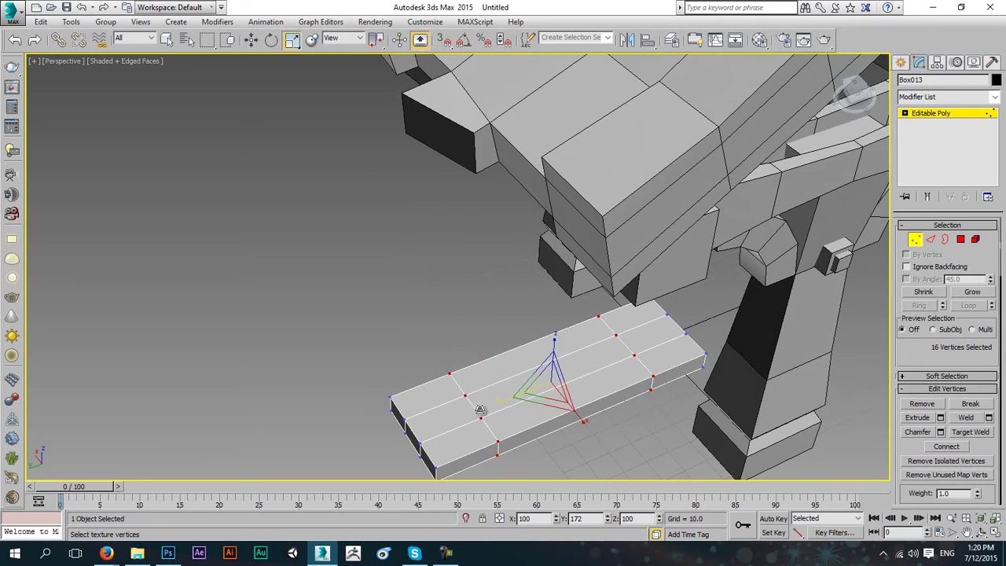
- Delete the long central polygons on the slab's upper and lower faces
{"action": "middle_click_drag", "start_coordinate": [480, 409], "coordinate": [522, 357], "text": "alt"}
{"action": "left_click", "coordinate": [961, 239]}
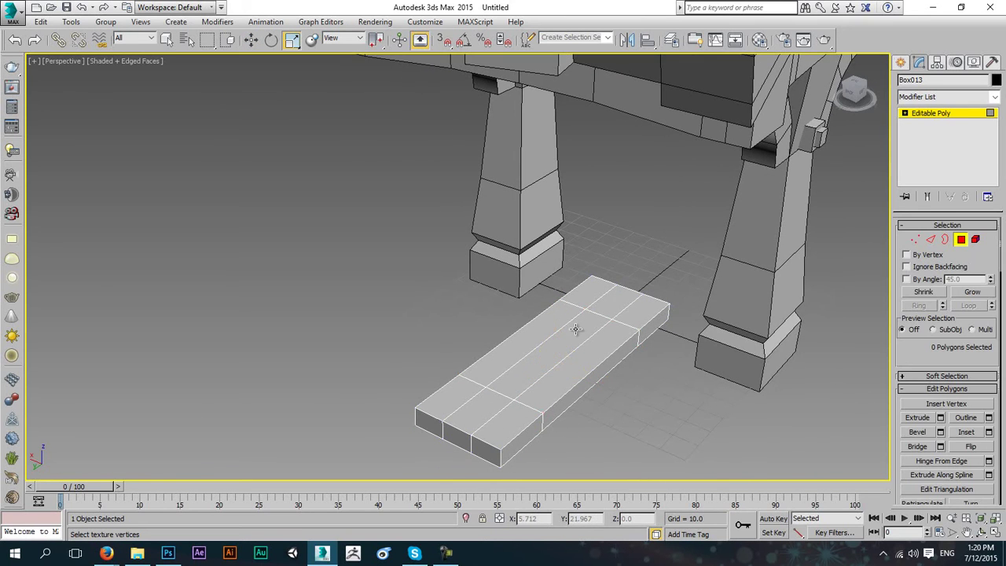
{"action": "left_click", "coordinate": [586, 373]}
{"action": "middle_click_drag", "start_coordinate": [586, 372], "coordinate": [602, 274], "text": "alt"}
{"action": "left_click", "coordinate": [536, 350]}
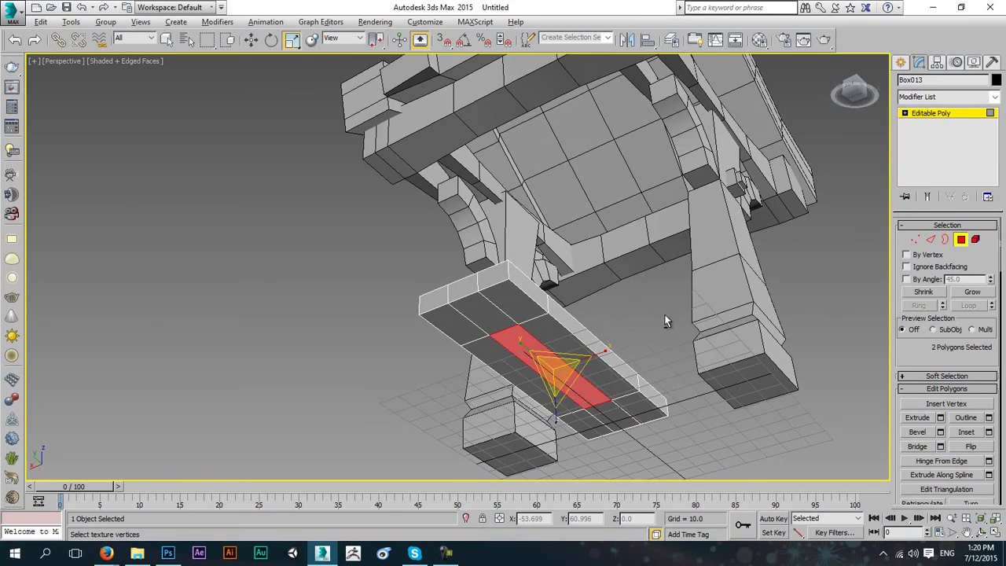
{"action": "middle_click_drag", "start_coordinate": [665, 319], "coordinate": [653, 388], "text": "alt"}
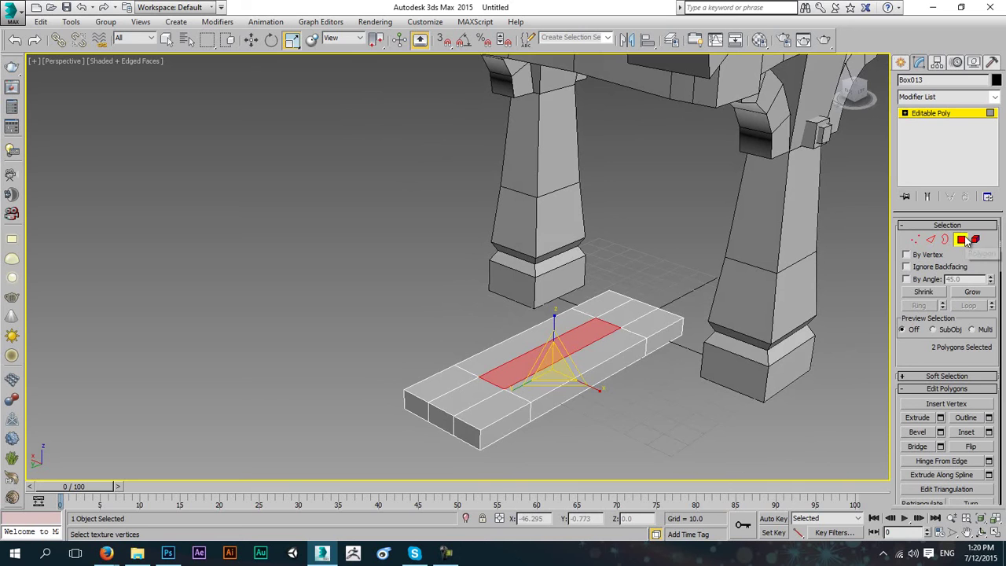
{"action": "mouse_move", "coordinate": [477, 360]}
{"action": "middle_mouse_down", "text": "alt"}
{"action": "mouse_move", "coordinate": [478, 321]}
{"action": "mouse_move", "coordinate": [480, 360]}
{"action": "middle_mouse_up", "text": "alt"}
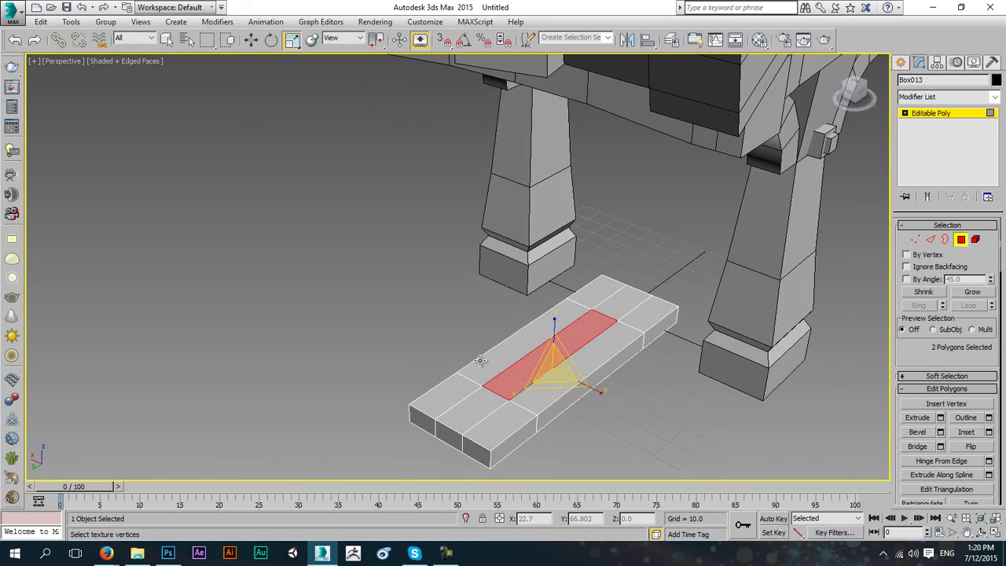
{"action": "key", "text": "Delete"}
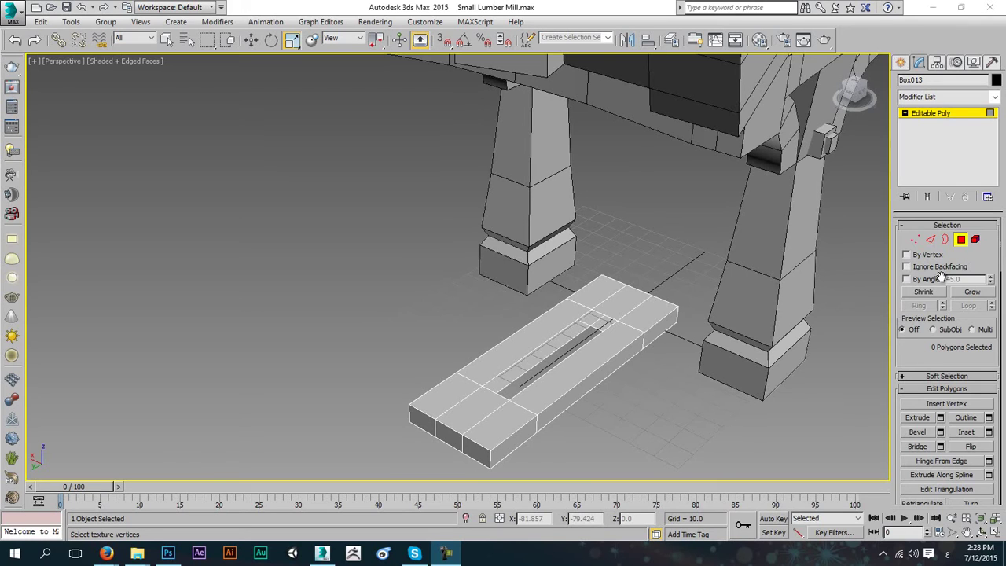
- Bridge the upper and lower open borders of the slab to wall in the slot, and leave border editing
{"action": "left_click", "coordinate": [945, 239]}
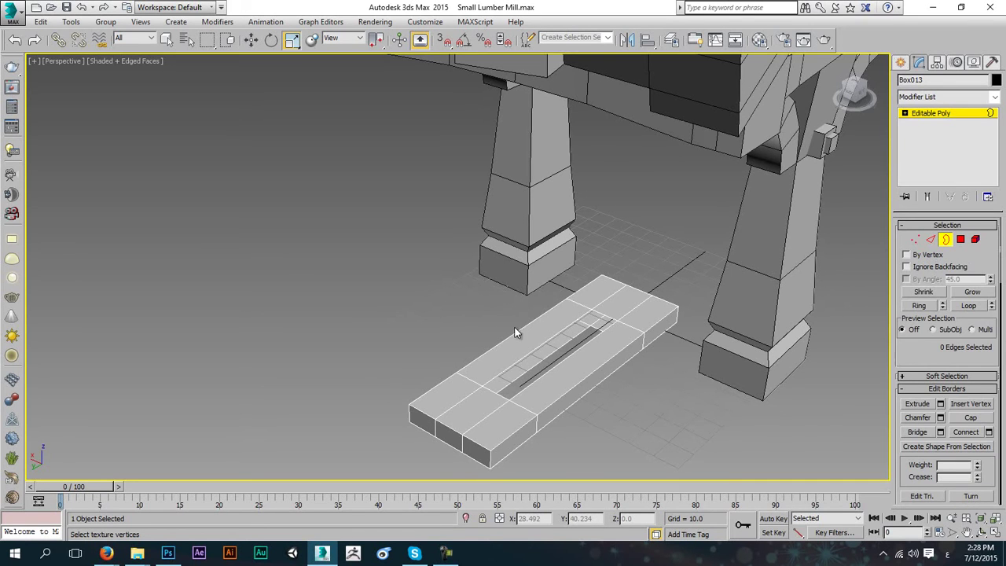
{"action": "left_click_drag", "start_coordinate": [559, 386], "coordinate": [560, 386]}
{"action": "scroll", "coordinate": [595, 330], "scroll_direction": "up", "scroll_amount": 4}
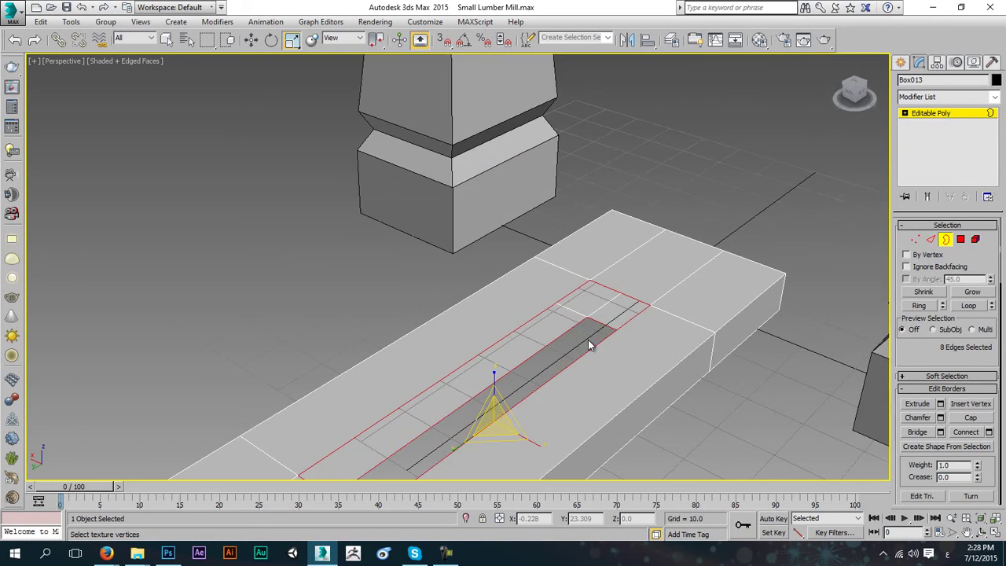
{"action": "middle_click_drag", "start_coordinate": [588, 339], "coordinate": [644, 236]}
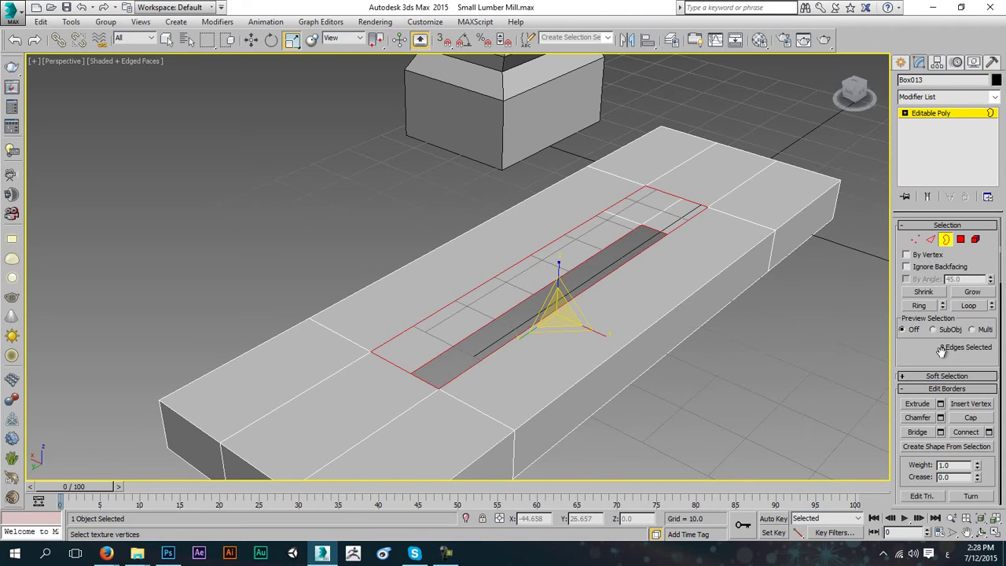
{"action": "left_click_drag", "start_coordinate": [942, 350], "coordinate": [958, 170]}
{"action": "left_click", "coordinate": [915, 250]}
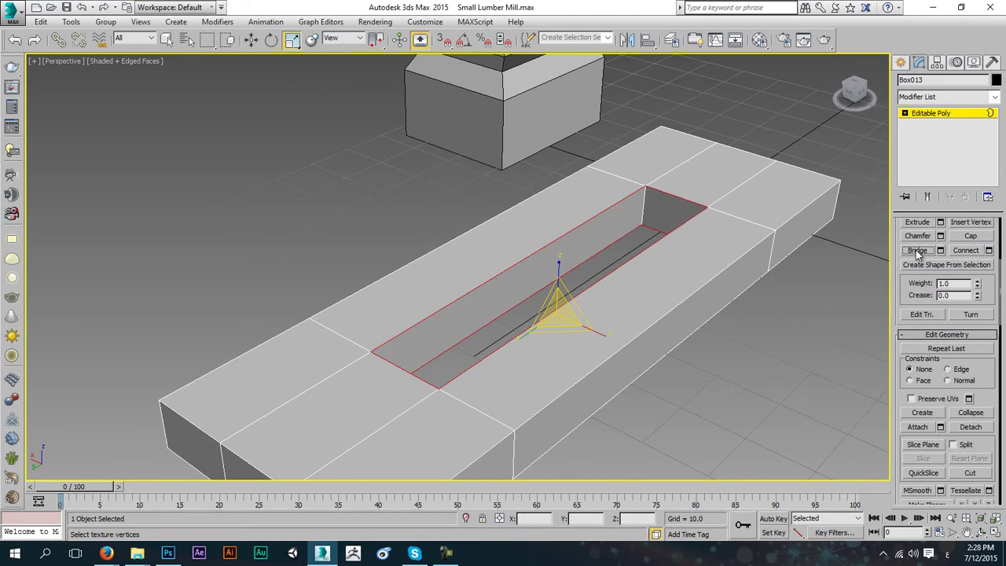
{"action": "middle_click_drag", "start_coordinate": [649, 228], "coordinate": [517, 258], "text": "alt"}
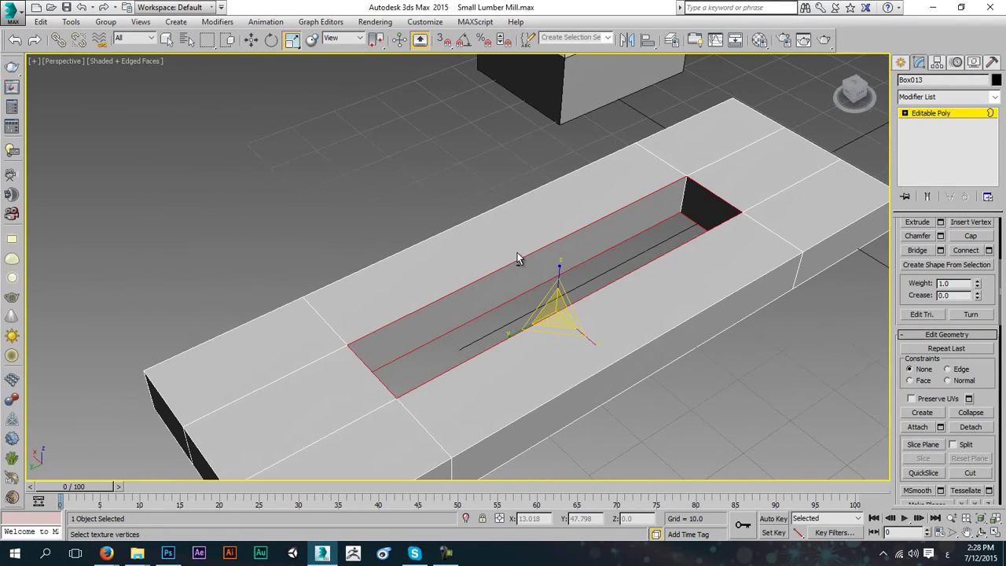
{"action": "left_click", "coordinate": [924, 118]}
- Raise the slotted slab along Z to about 29.1 above the ground
{"action": "scroll", "coordinate": [743, 207], "scroll_direction": "down", "scroll_amount": 4}
{"action": "middle_click_drag", "start_coordinate": [684, 226], "coordinate": [476, 283], "text": "alt"}
{"action": "scroll", "coordinate": [530, 279], "scroll_direction": "down", "scroll_amount": 3}
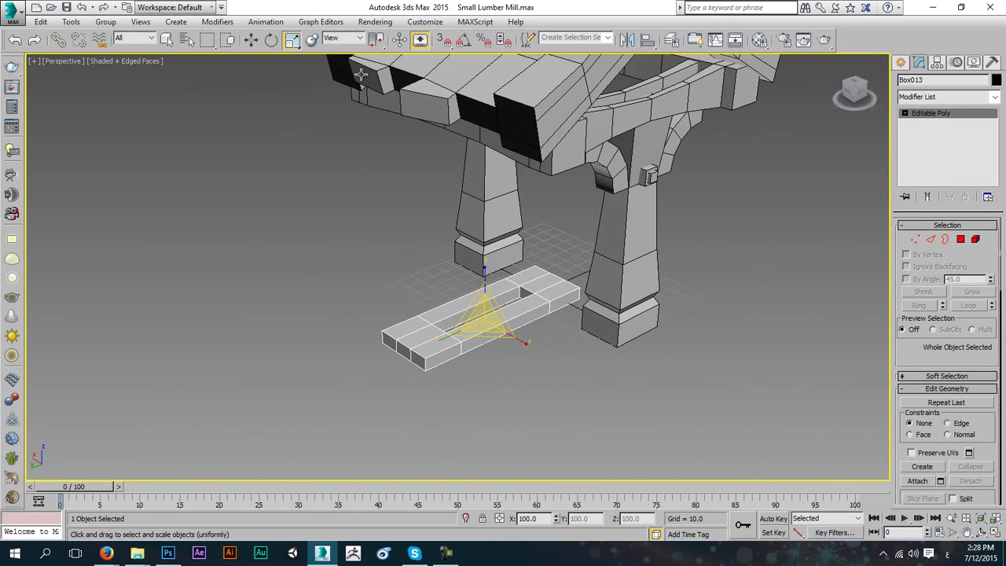
{"action": "key", "text": "w"}
{"action": "left_click_drag", "start_coordinate": [481, 292], "coordinate": [481, 259]}
{"action": "middle_click_drag", "start_coordinate": [480, 260], "coordinate": [612, 257], "text": "alt"}
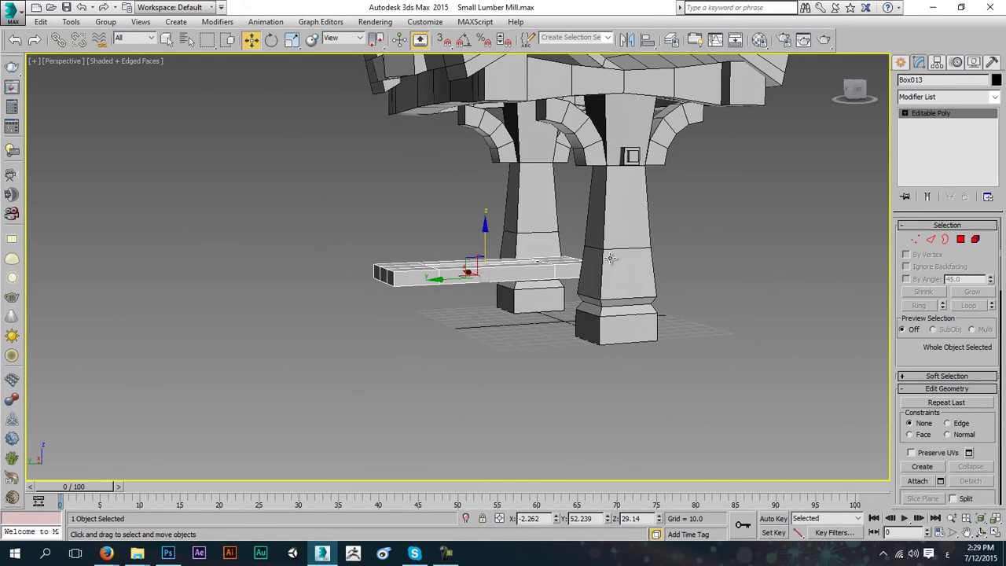
{"action": "middle_click_drag", "start_coordinate": [527, 288], "coordinate": [873, 357], "text": "alt"}
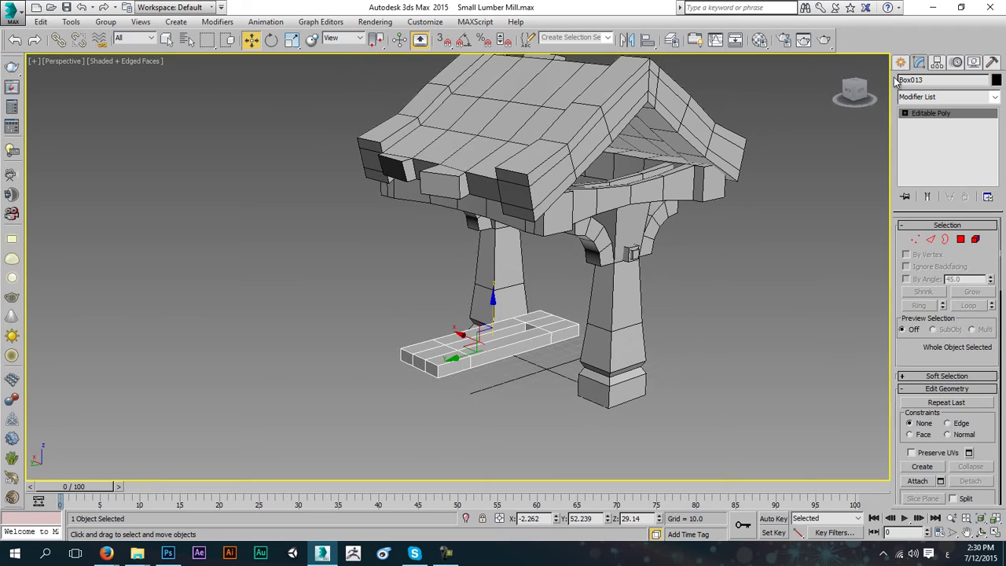
- Create a thin cylinder in the Left view centred on the slab's upper edge, with radius about 23.8 and height about 2.3
{"action": "left_click", "coordinate": [900, 62]}
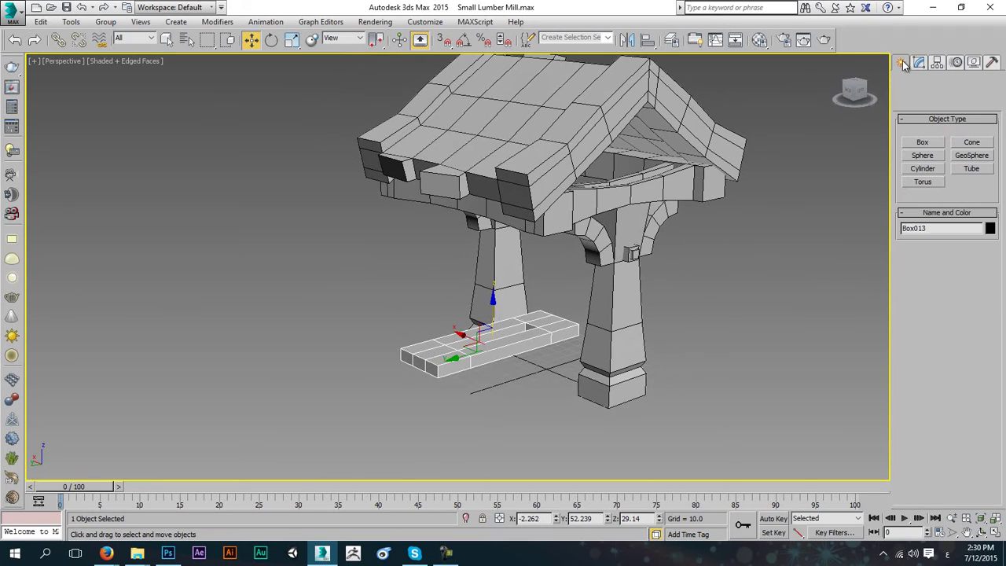
{"action": "left_click", "coordinate": [924, 168]}
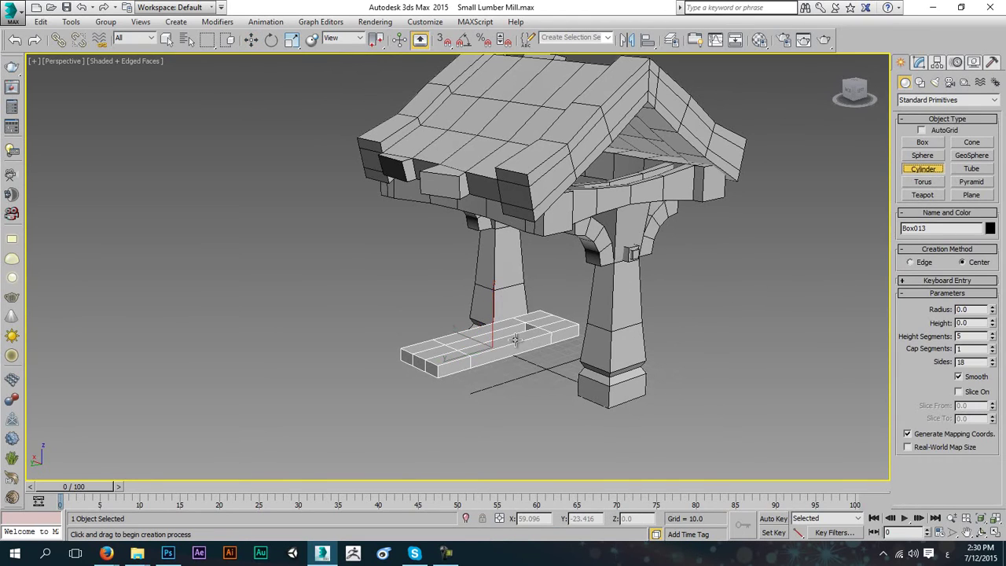
{"action": "key", "text": "alt+w"}
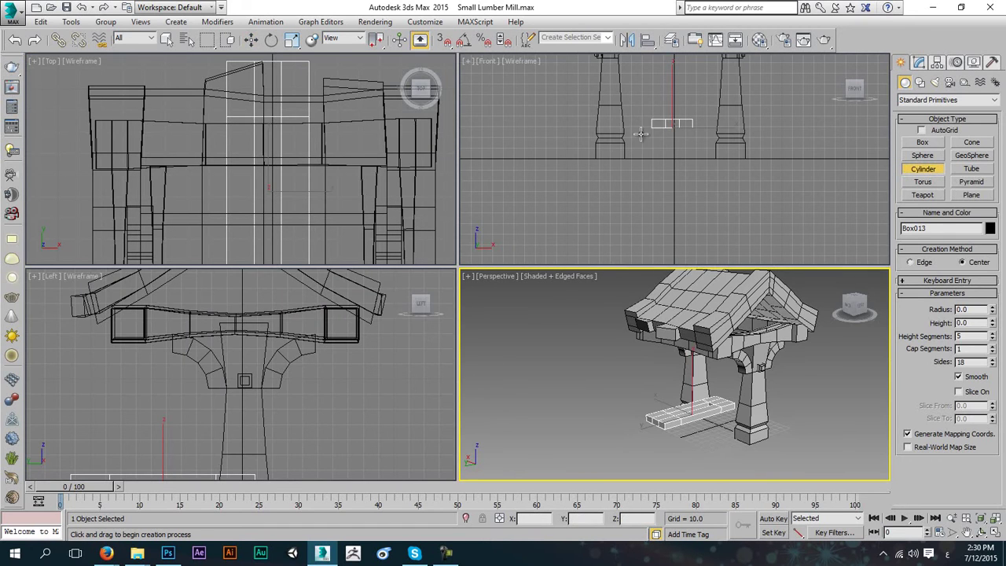
{"action": "middle_click_drag", "start_coordinate": [359, 335], "coordinate": [411, 293]}
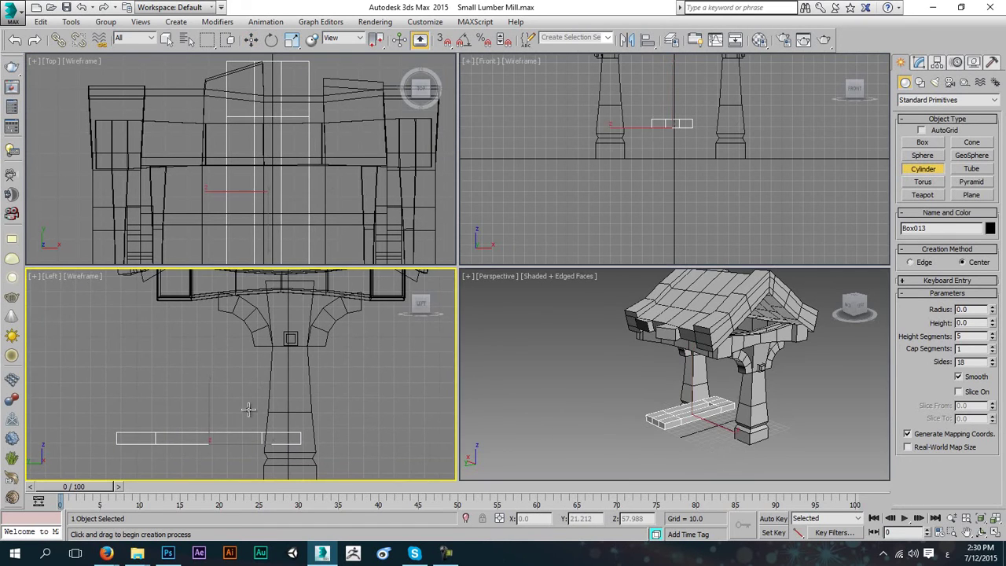
{"action": "key", "text": "alt+w"}
{"action": "middle_click_drag", "start_coordinate": [252, 414], "coordinate": [337, 376]}
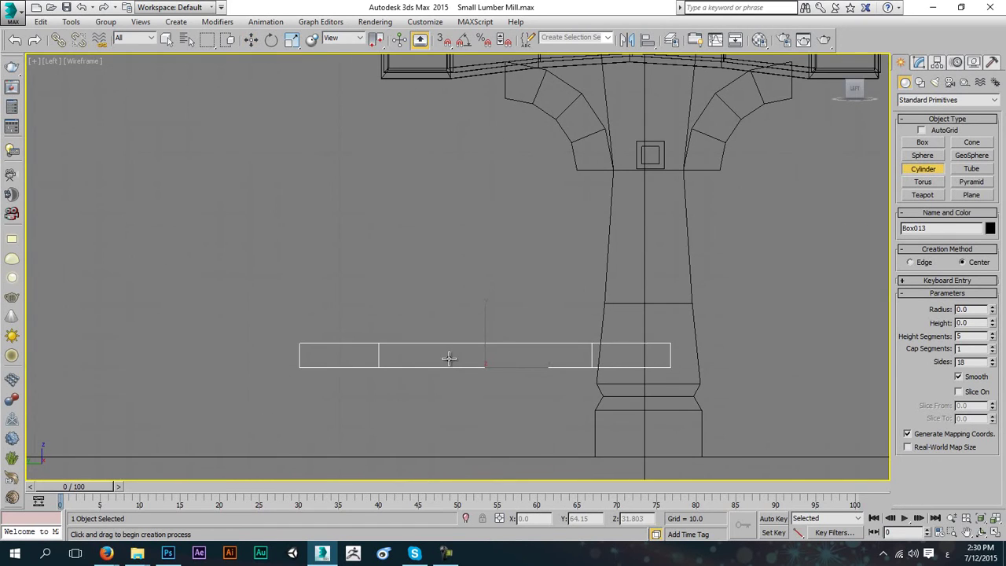
{"action": "scroll", "coordinate": [487, 351], "scroll_direction": "up", "scroll_amount": 3}
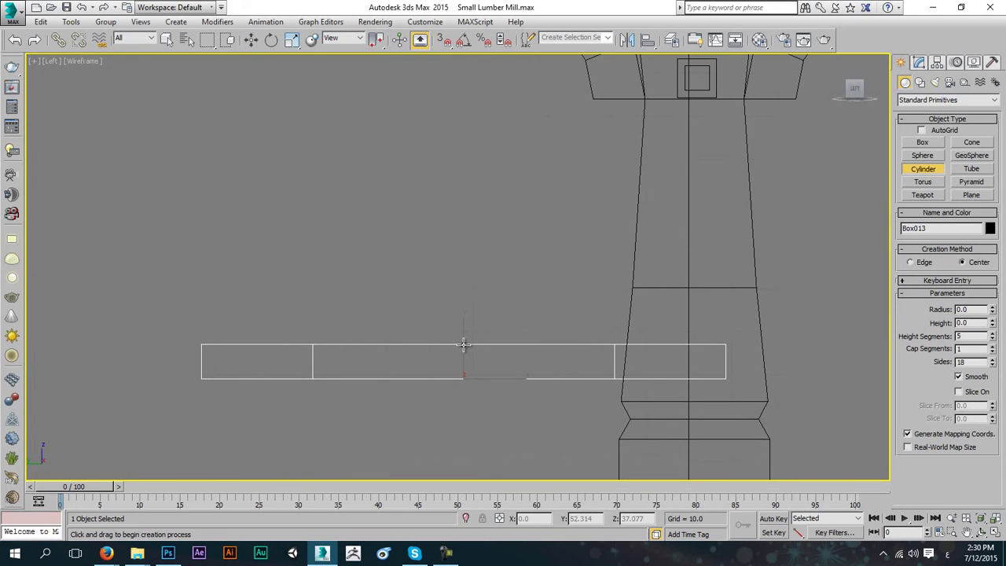
{"action": "left_click_drag", "start_coordinate": [463, 343], "coordinate": [508, 438]}
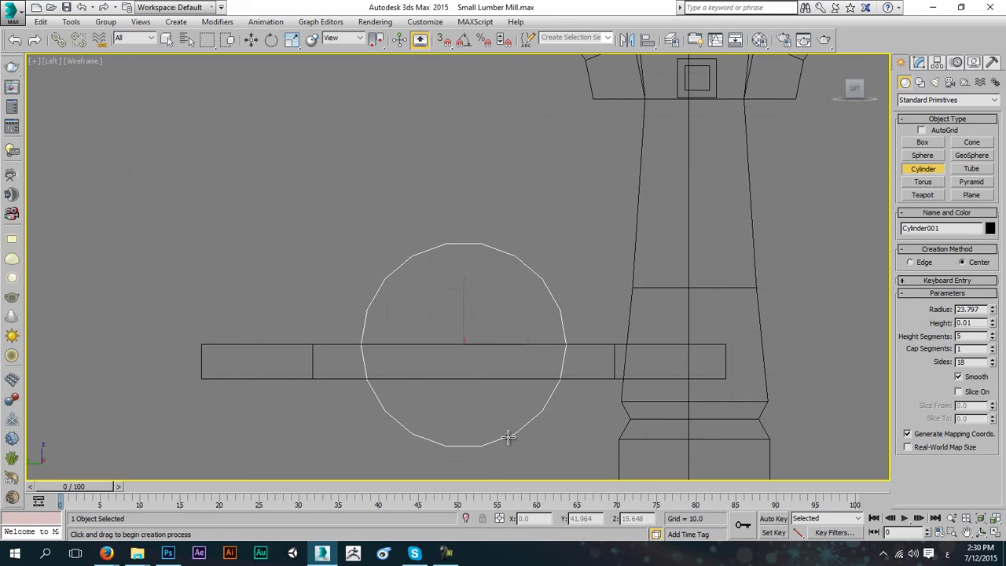
- In the Perspective view, set the disc's height segments to 1 and its sides to 20
{"action": "key", "text": "alt+w"}
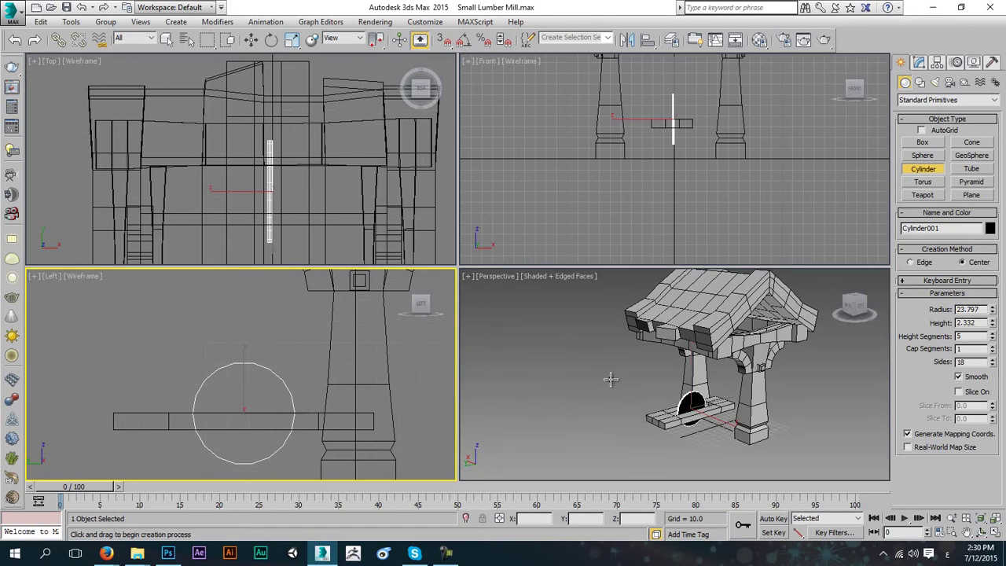
{"action": "middle_click", "coordinate": [608, 379]}
{"action": "key", "text": "alt+w"}
{"action": "middle_click_drag", "start_coordinate": [540, 362], "coordinate": [560, 380], "text": "alt"}
{"action": "scroll", "coordinate": [523, 352], "scroll_direction": "up", "scroll_amount": 2}
{"action": "scroll", "coordinate": [521, 350], "scroll_direction": "up", "scroll_amount": 2}
{"action": "middle_click_drag", "start_coordinate": [521, 351], "coordinate": [587, 364]}
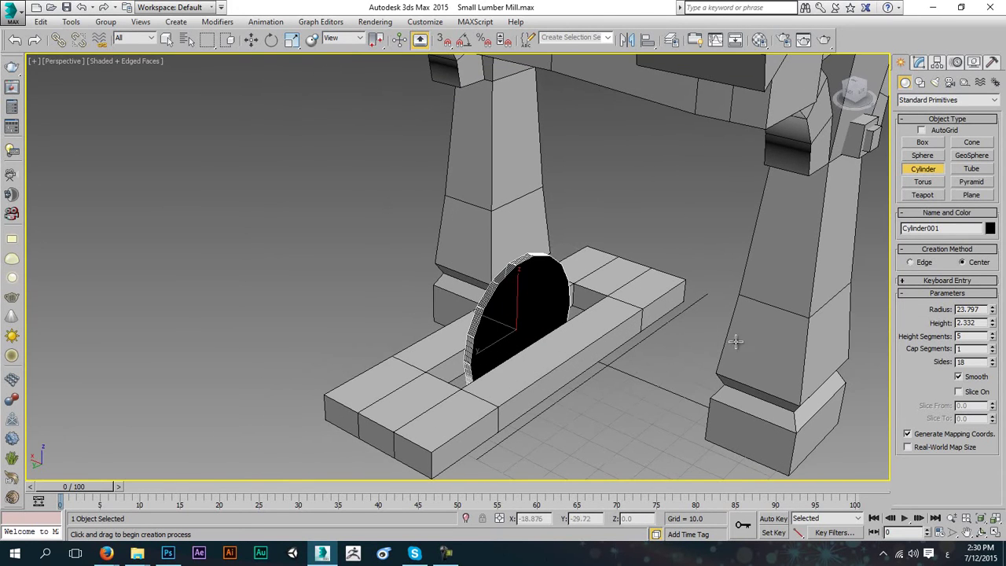
{"action": "right_click", "coordinate": [995, 336]}
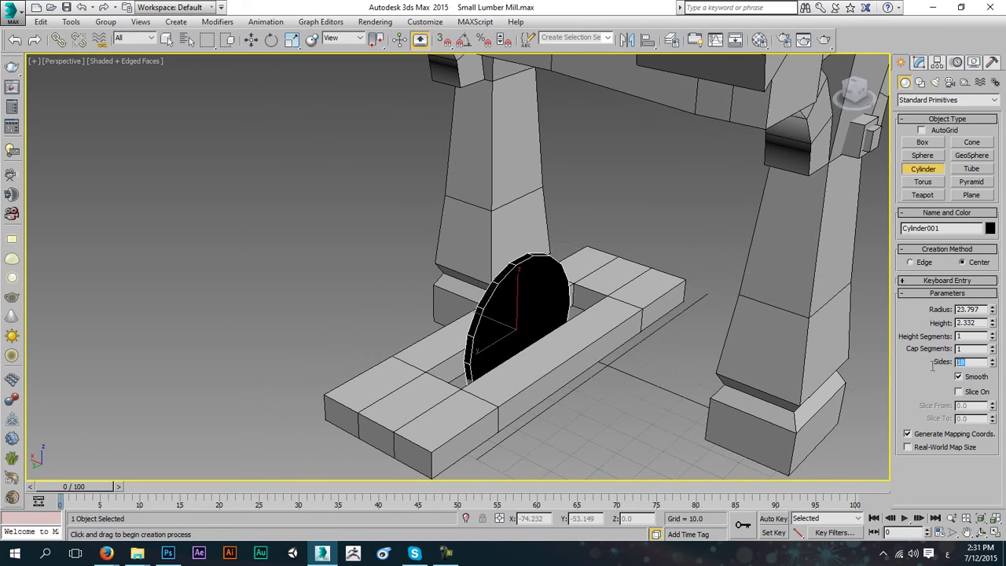
{"action": "type", "text": "20"}
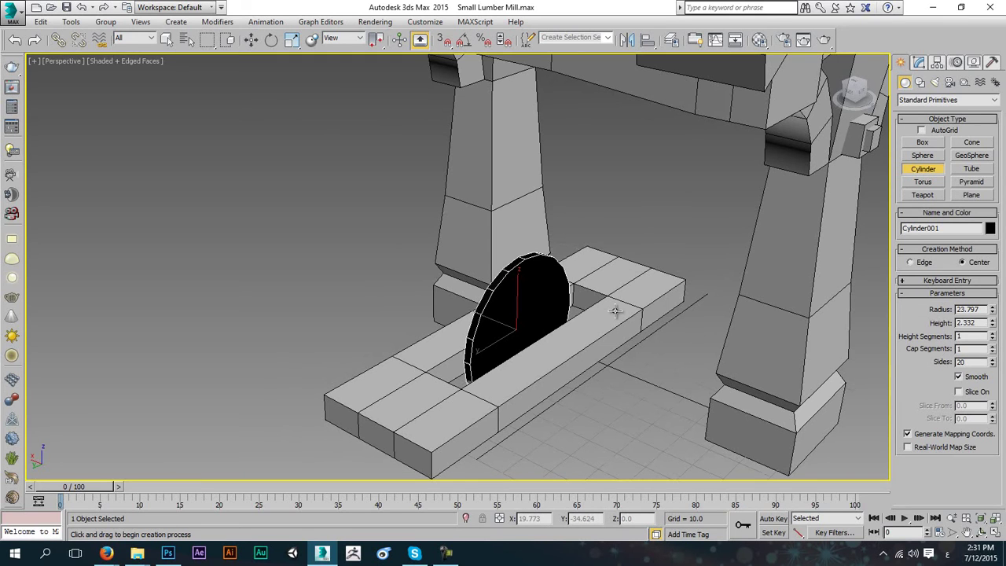
- Assign the 01 - Default material to the disc and close the Material Editor
{"action": "type", "text": "m"}
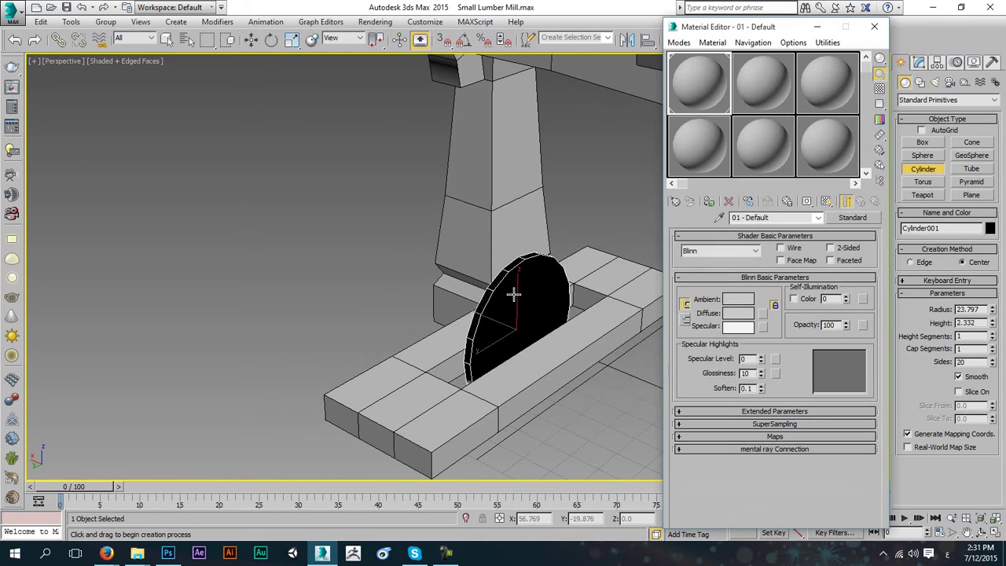
{"action": "left_click", "coordinate": [709, 202]}
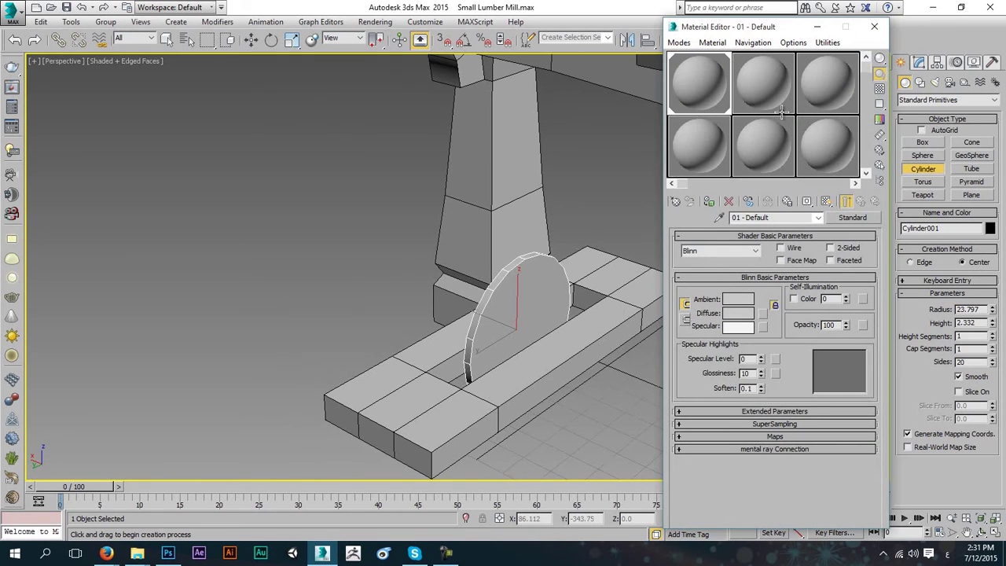
{"action": "left_click", "coordinate": [874, 26]}
- Convert the saw disc into an Editable Poly object
{"action": "key", "text": "w"}
{"action": "right_click", "coordinate": [525, 287]}
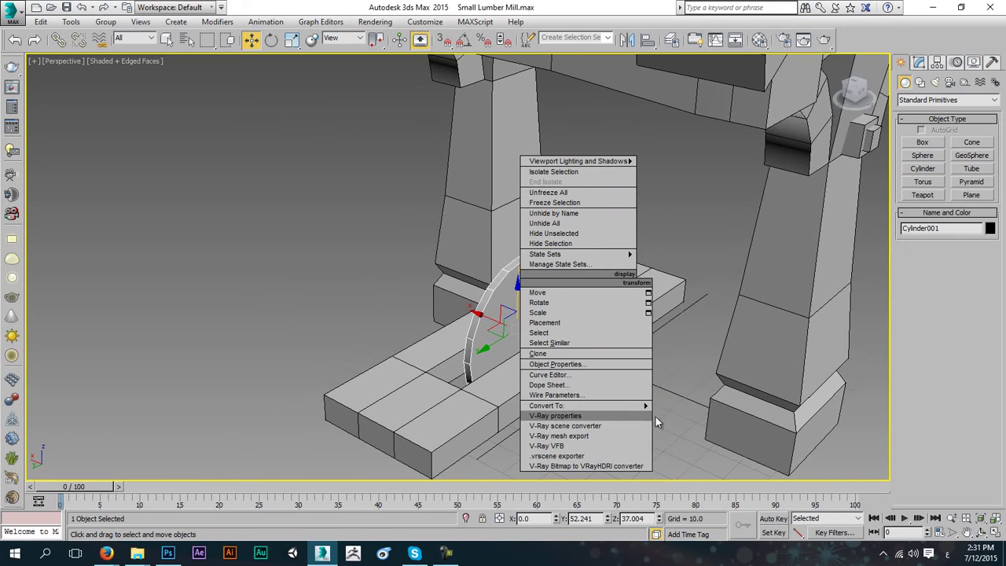
{"action": "mouse_move", "coordinate": [633, 406]}
{"action": "left_click", "coordinate": [717, 416]}
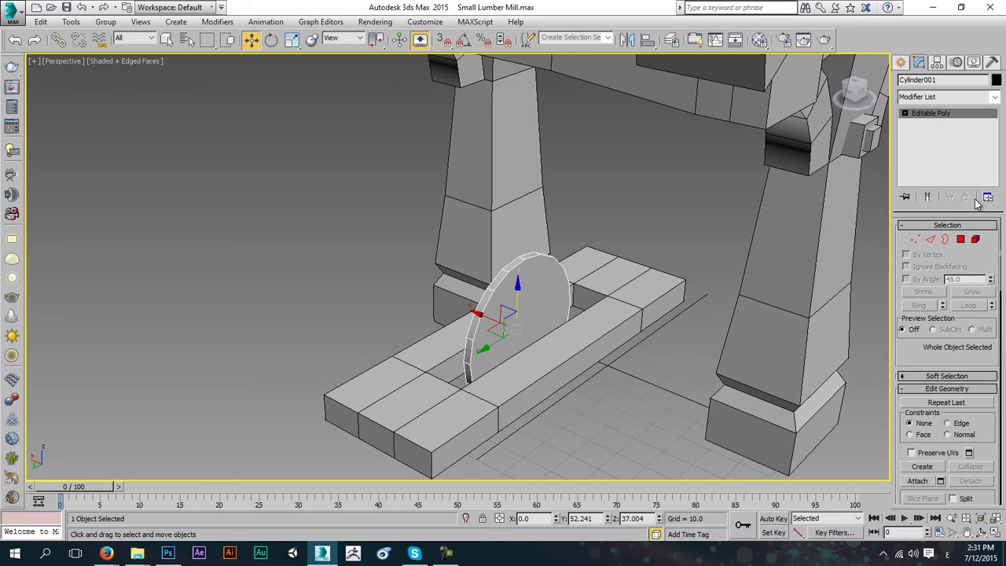
- Select all 20 rim polygons of the disc, leaving both flat circular faces unselected
{"action": "left_click", "coordinate": [960, 239]}
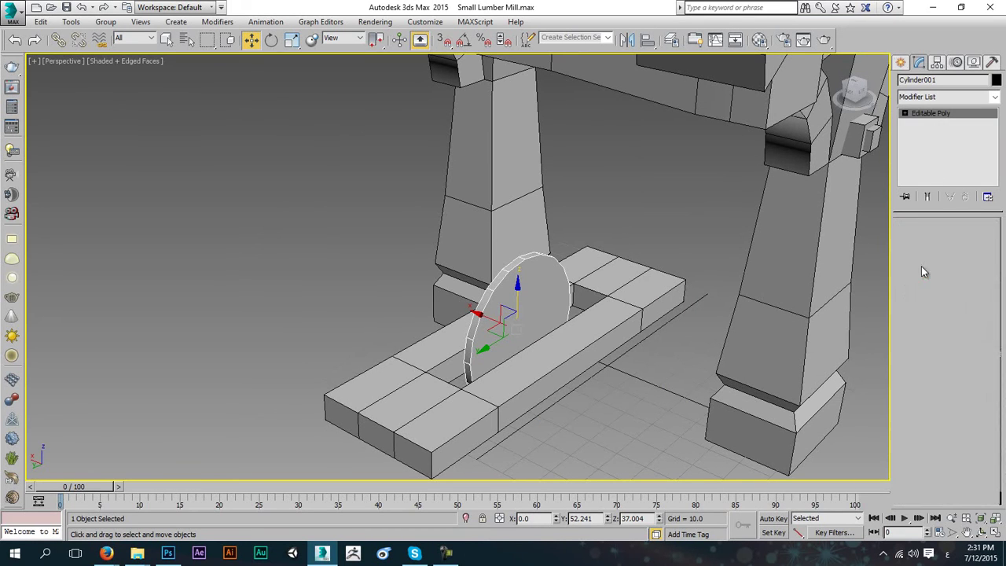
{"action": "left_click", "coordinate": [516, 264]}
{"action": "left_click", "coordinate": [501, 276], "text": "ctrl"}
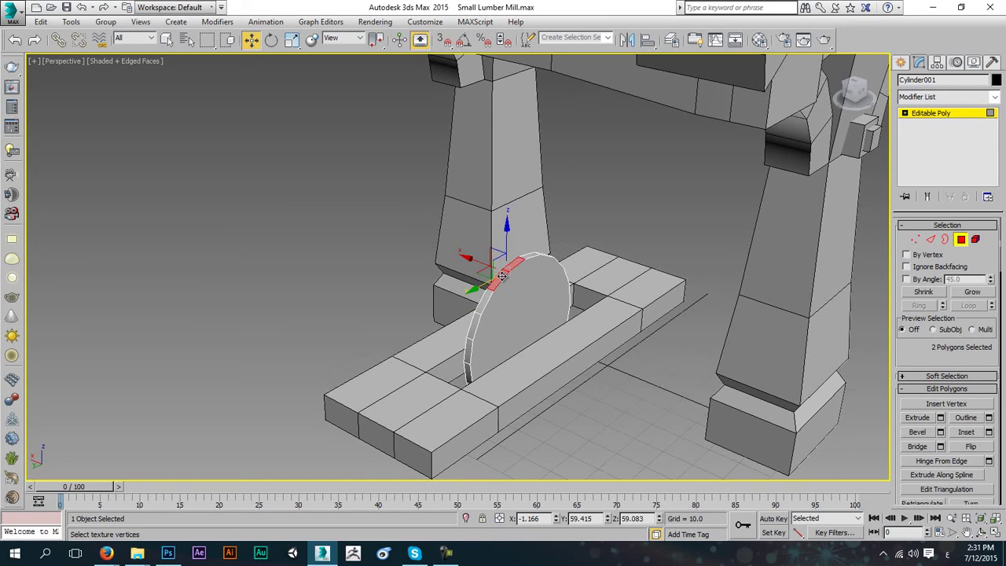
{"action": "left_click", "coordinate": [486, 298], "text": "ctrl"}
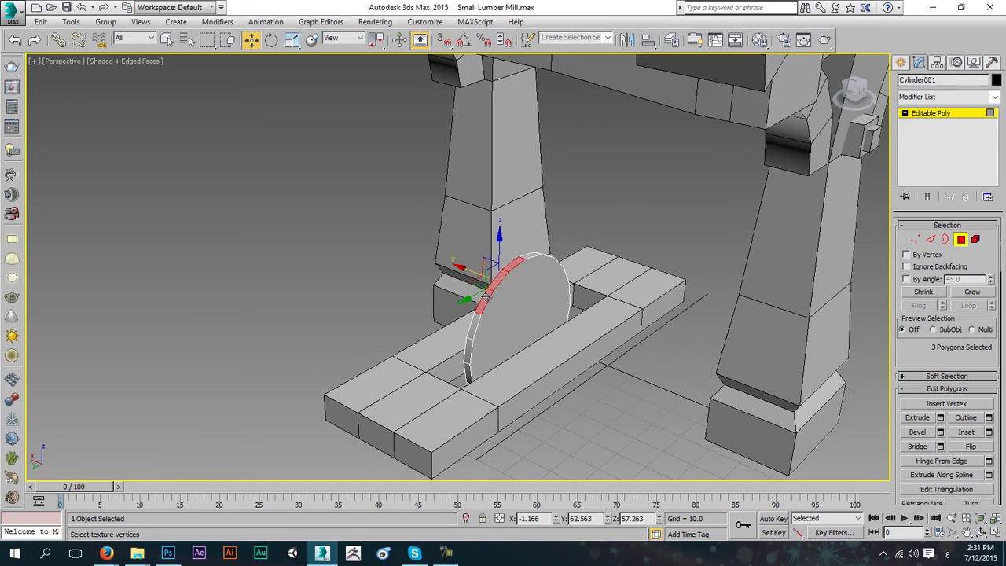
{"action": "key", "text": "ctrl+a"}
{"action": "left_click", "coordinate": [533, 306], "text": "alt"}
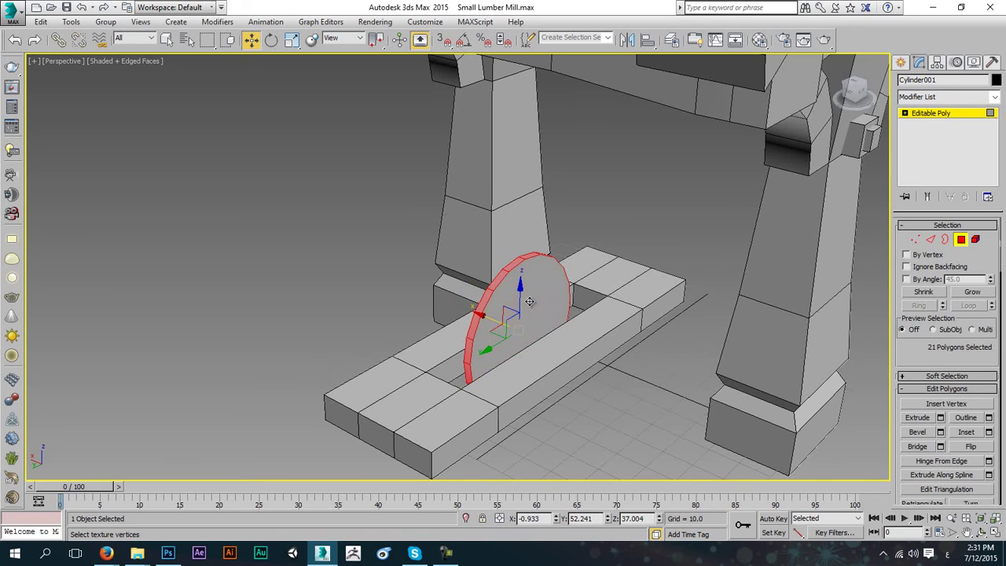
{"action": "middle_click_drag", "start_coordinate": [533, 306], "coordinate": [477, 323], "text": "alt"}
{"action": "left_click", "coordinate": [510, 278], "text": "alt"}
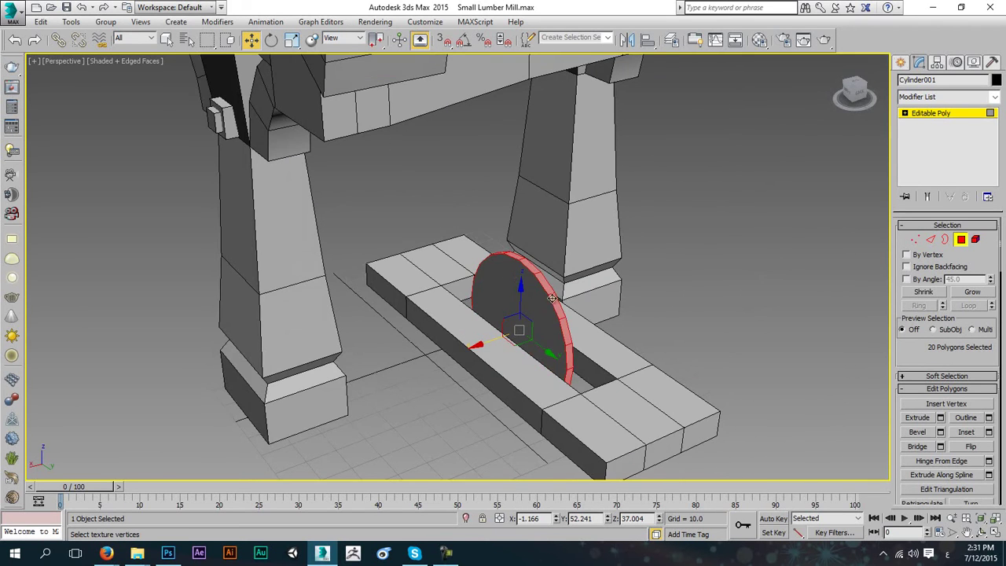
{"action": "middle_click_drag", "start_coordinate": [553, 297], "coordinate": [478, 312], "text": "alt"}
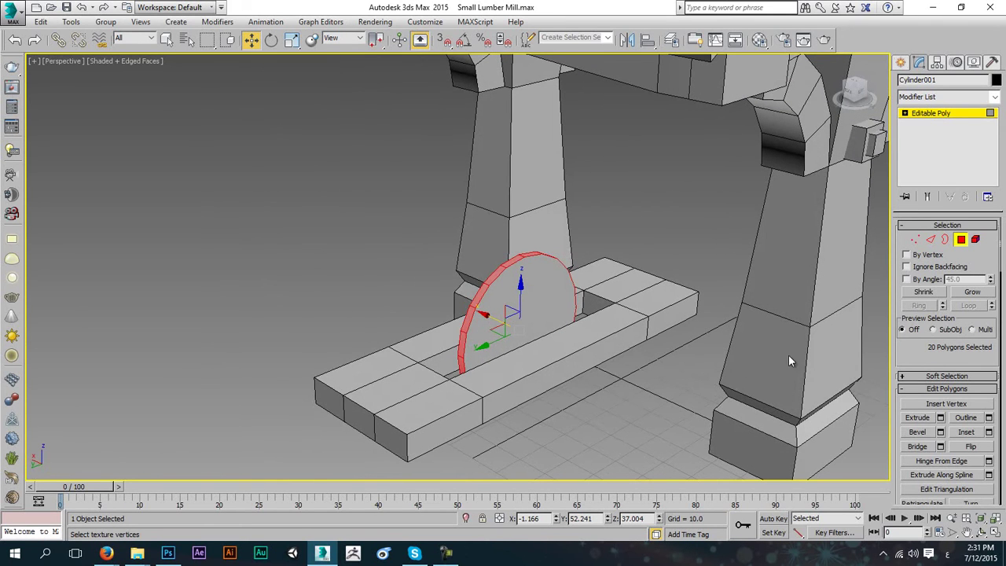
- Extrude the disc's rim polygons once, By Polygon, with a height of about 4.686 to form separate teeth
{"action": "left_click", "coordinate": [940, 418]}
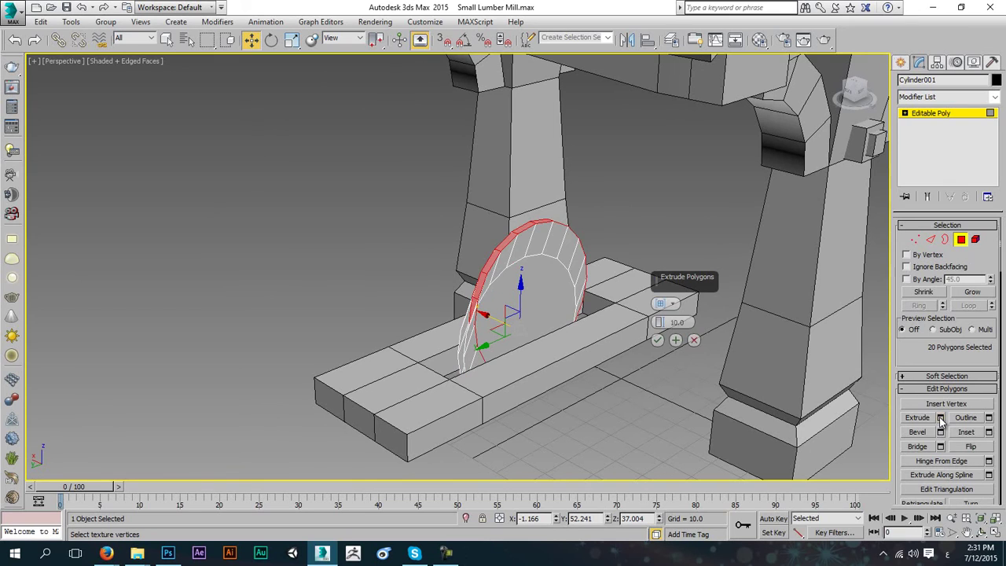
{"action": "left_click", "coordinate": [668, 304]}
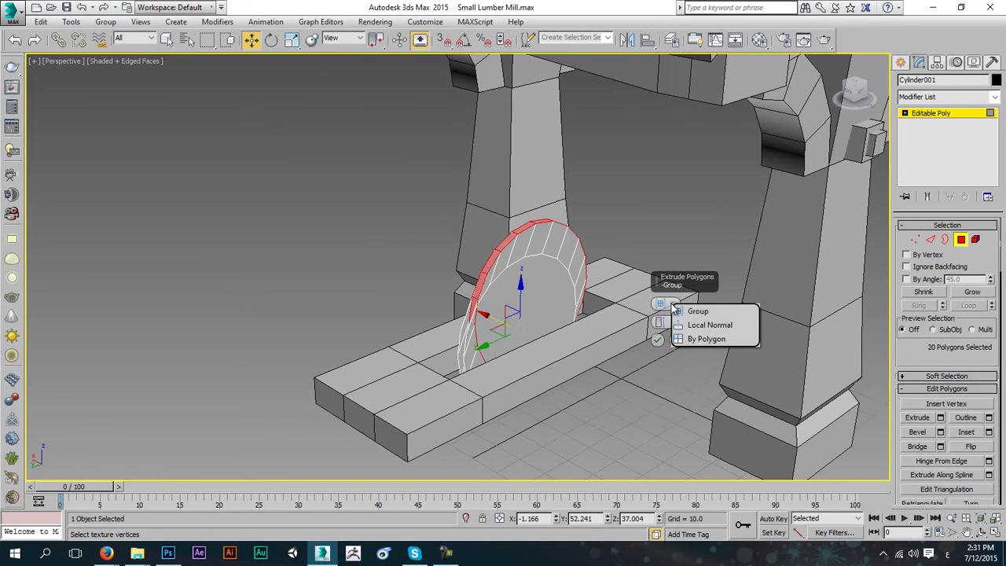
{"action": "left_click", "coordinate": [702, 340]}
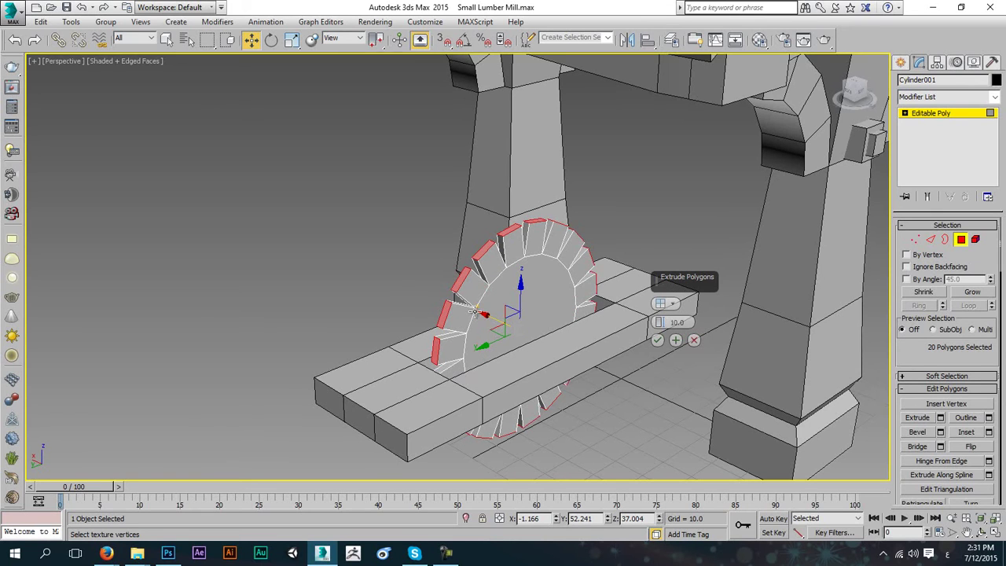
{"action": "left_click_drag", "start_coordinate": [662, 315], "coordinate": [661, 353]}
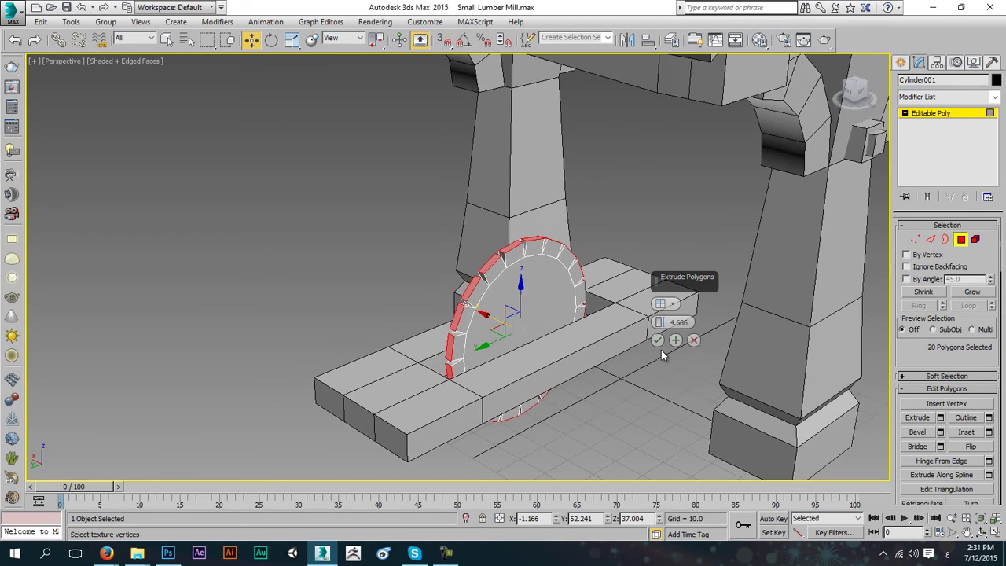
{"action": "left_click", "coordinate": [675, 340]}
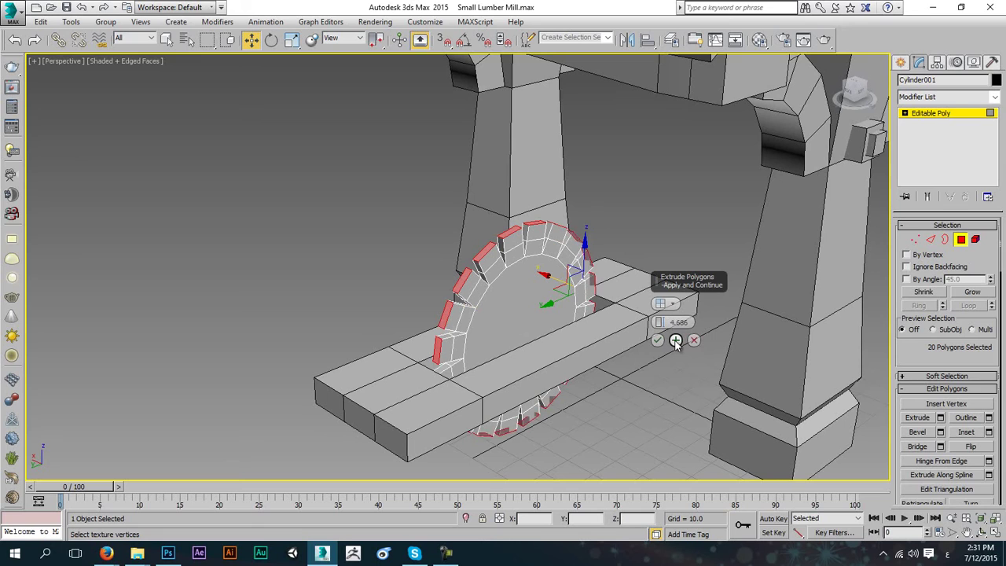
{"action": "left_click", "coordinate": [694, 341]}
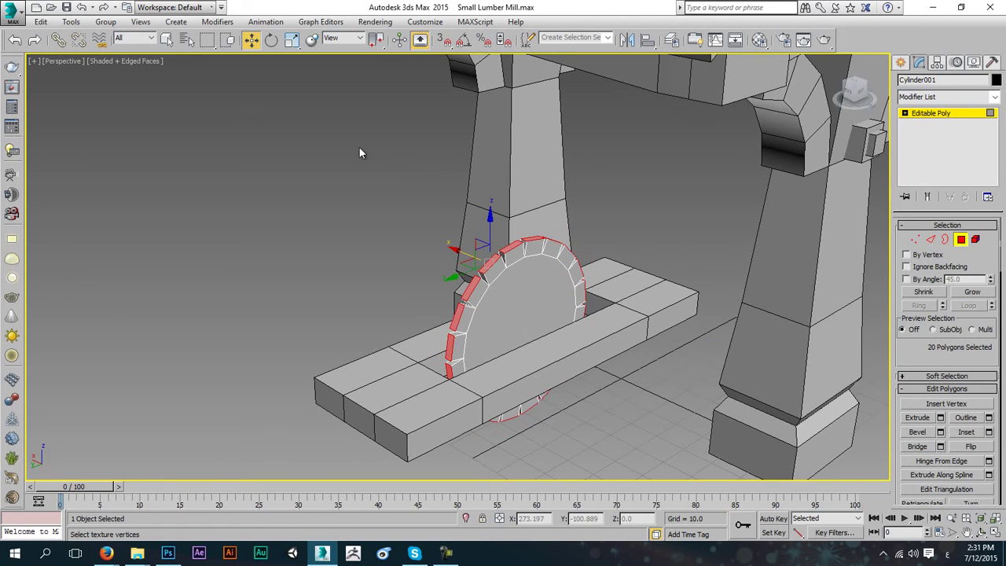
- Scale down each tooth's end polygon around its own centre in the Local coordinate system to taper the teeth
{"action": "left_click_drag", "start_coordinate": [375, 43], "coordinate": [377, 58]}
{"action": "left_click_drag", "start_coordinate": [290, 43], "coordinate": [290, 44]}
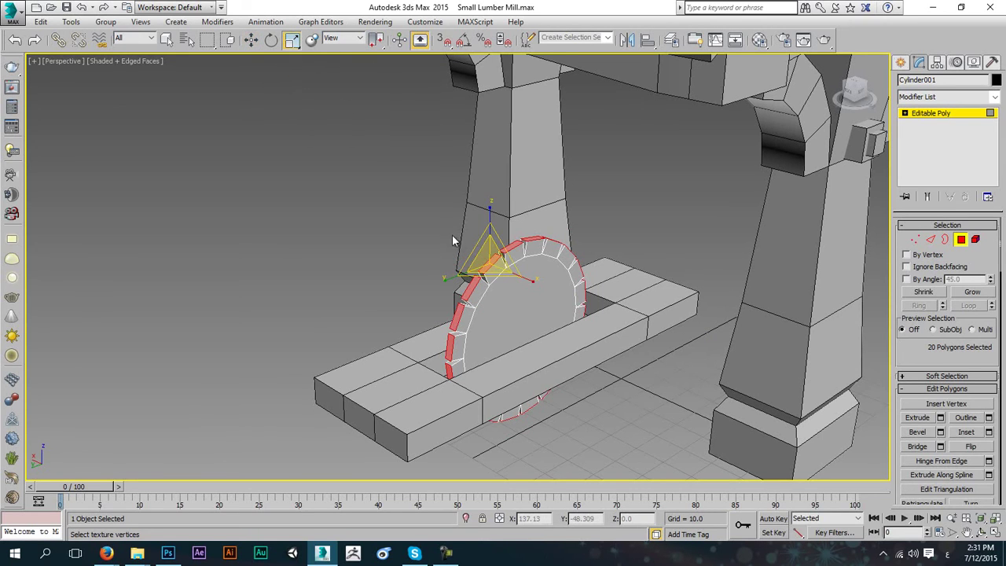
{"action": "left_click", "coordinate": [339, 39]}
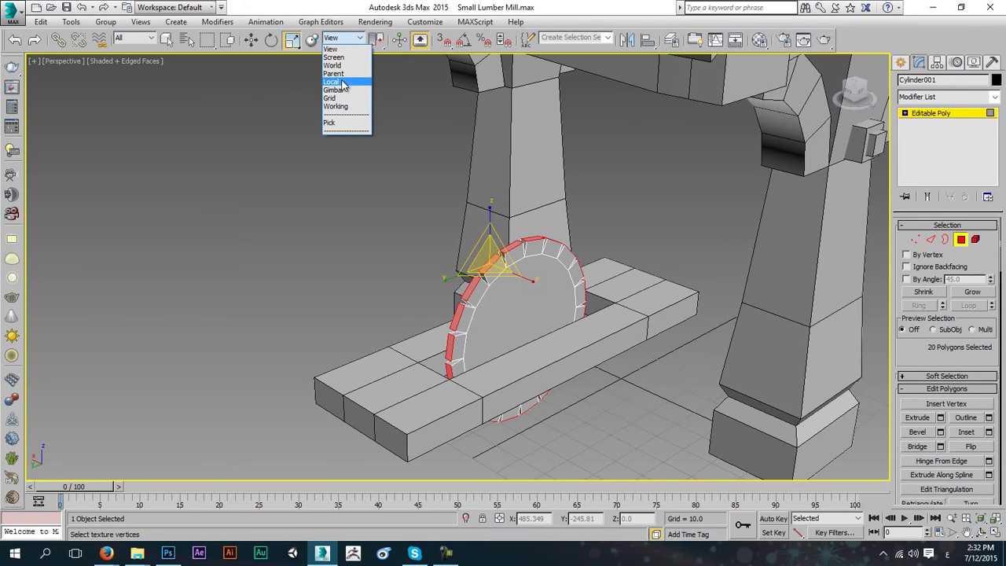
{"action": "left_click", "coordinate": [343, 82]}
{"action": "left_click_drag", "start_coordinate": [459, 295], "coordinate": [445, 344]}
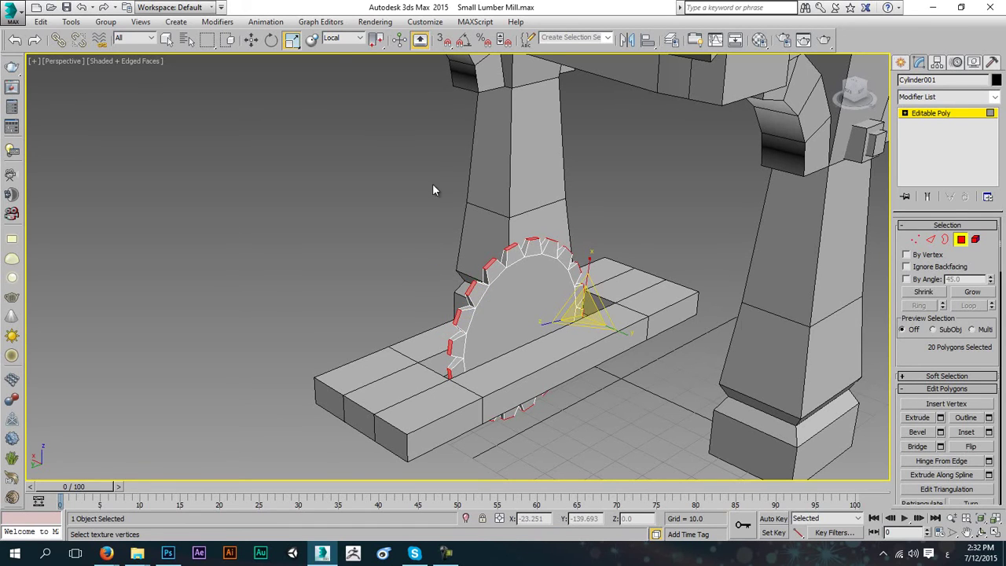
- Rotate the tooth ends slightly together around the blade's centre and extrude them By Polygon by 4.686
{"action": "left_click", "coordinate": [271, 39]}
{"action": "mouse_move", "coordinate": [491, 236]}
{"action": "middle_mouse_down", "text": "alt"}
{"action": "mouse_move", "coordinate": [506, 240]}
{"action": "mouse_move", "coordinate": [487, 233]}
{"action": "middle_mouse_up", "text": "alt"}
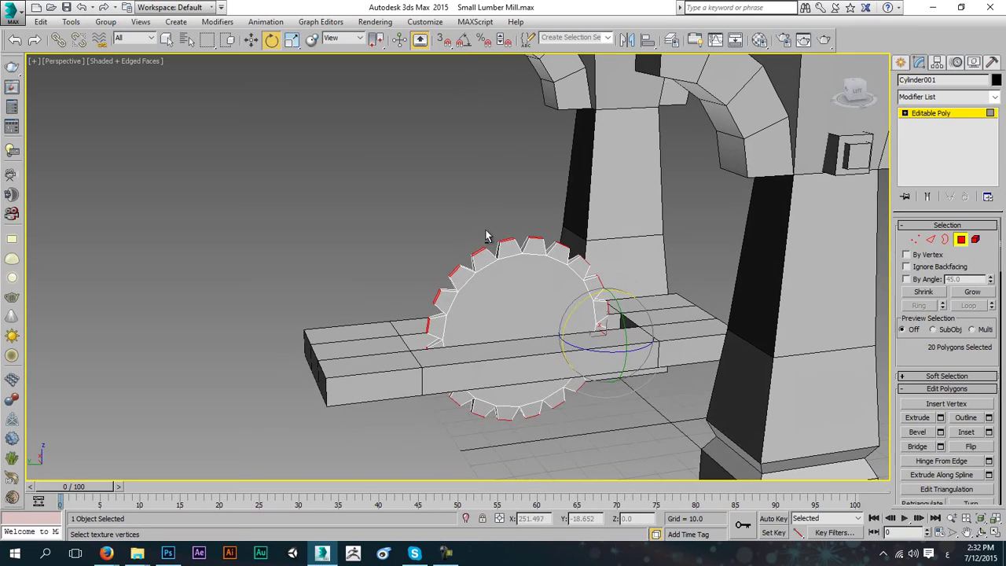
{"action": "left_click_drag", "start_coordinate": [375, 40], "coordinate": [375, 78]}
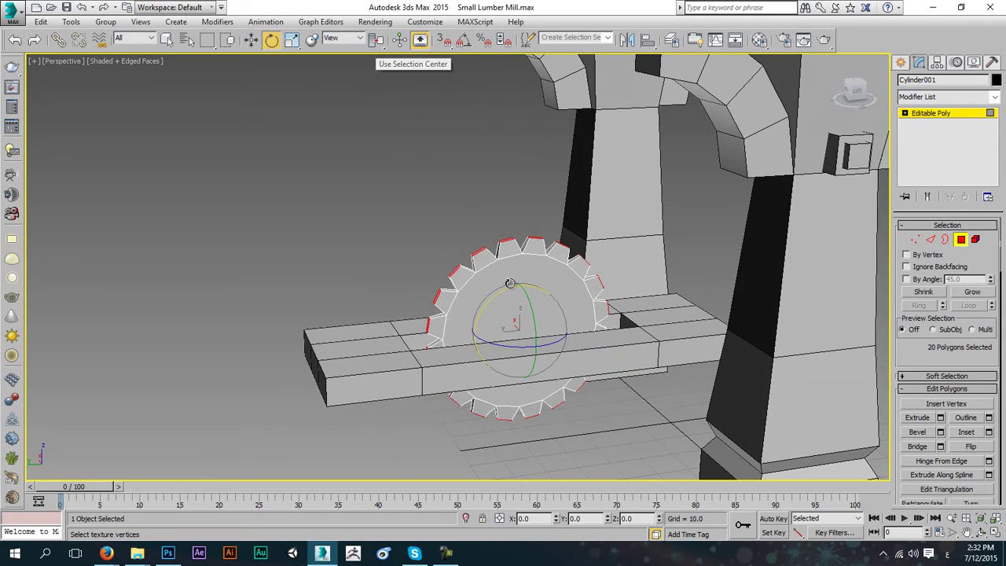
{"action": "left_click_drag", "start_coordinate": [494, 300], "coordinate": [489, 300]}
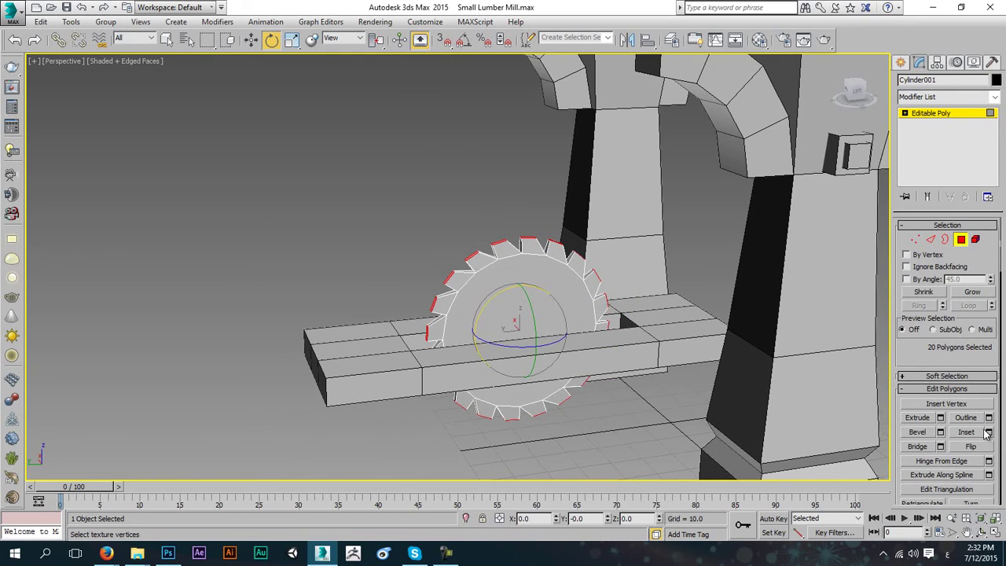
{"action": "left_click", "coordinate": [941, 418]}
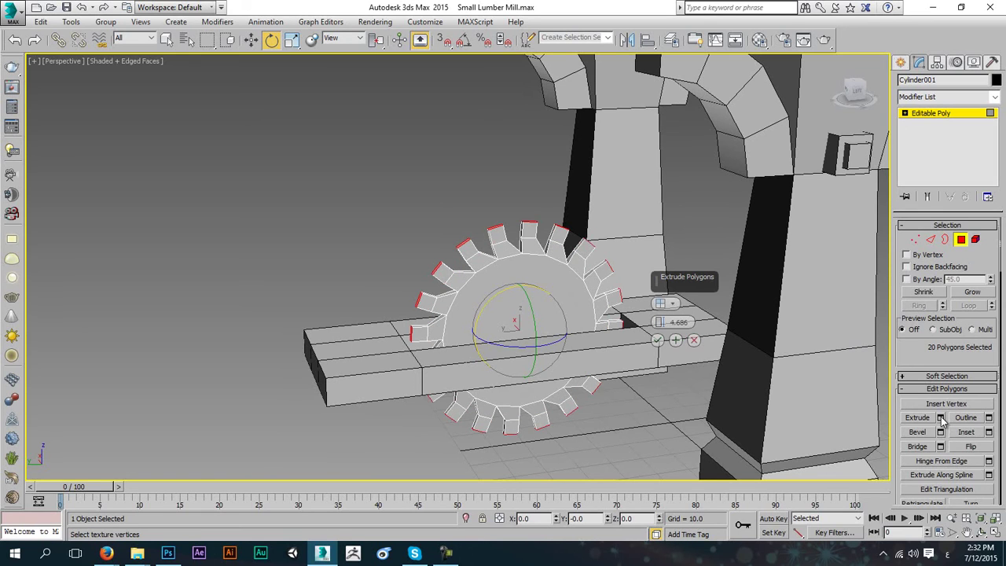
{"action": "left_click", "coordinate": [657, 339]}
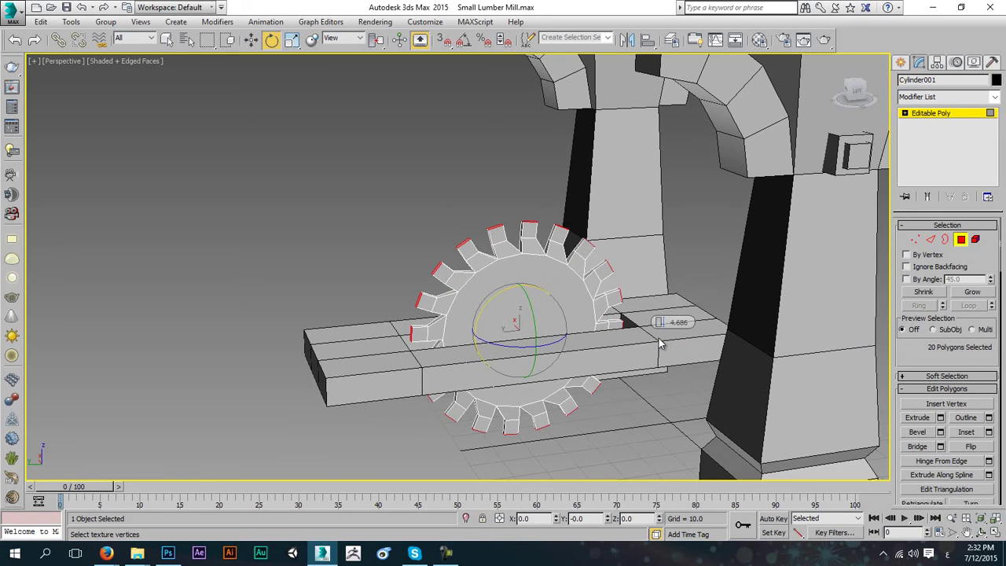
- Convert the end-face selection to vertices and weld each tooth's four outer vertices into a single pointed tip
{"action": "left_click", "coordinate": [916, 239], "text": "ctrl"}
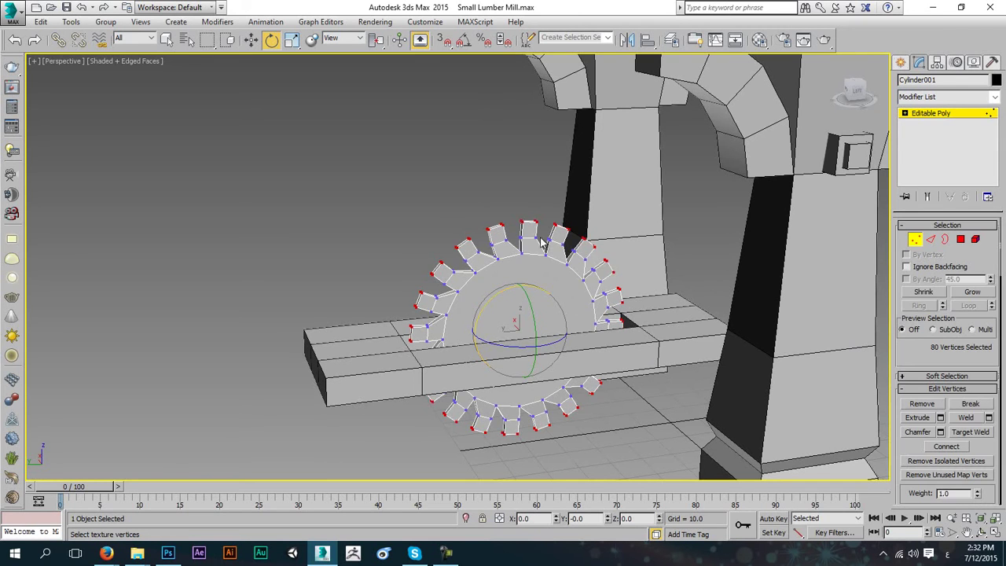
{"action": "middle_click_drag", "start_coordinate": [491, 253], "coordinate": [516, 264], "text": "alt"}
{"action": "scroll", "coordinate": [486, 256], "scroll_direction": "up", "scroll_amount": 3}
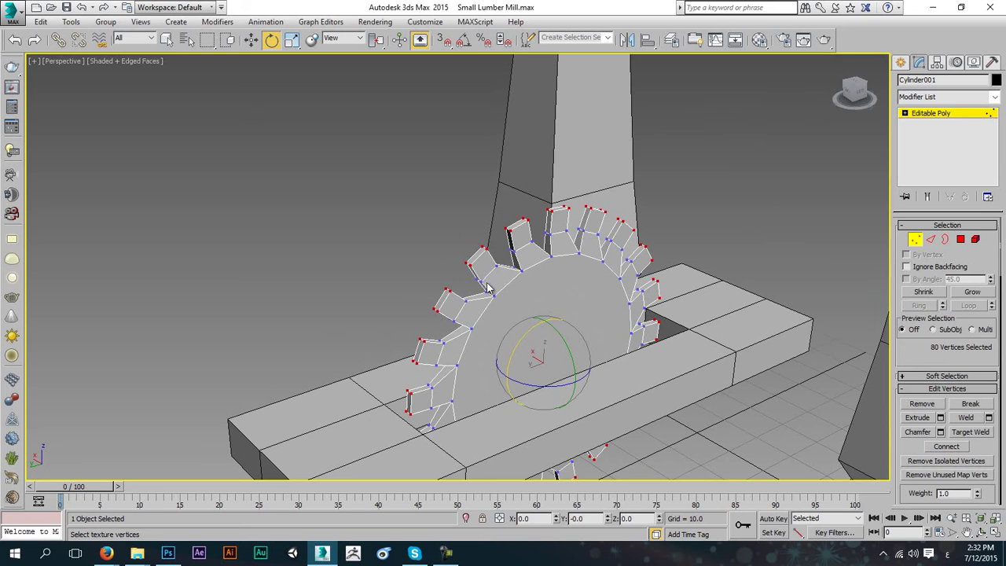
{"action": "mouse_move", "coordinate": [931, 352]}
{"action": "left_mouse_down"}
{"action": "mouse_move", "coordinate": [932, 308]}
{"action": "mouse_move", "coordinate": [932, 352]}
{"action": "left_mouse_up"}
{"action": "scroll", "coordinate": [939, 228], "scroll_direction": "down", "scroll_amount": 3}
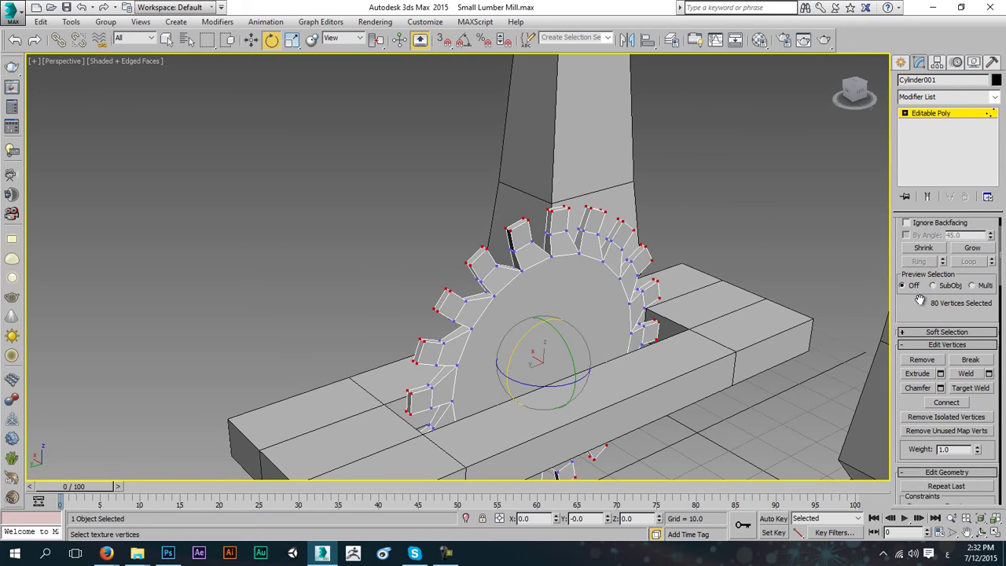
{"action": "scroll", "coordinate": [921, 207], "scroll_direction": "down", "scroll_amount": 1}
{"action": "left_click", "coordinate": [988, 249]}
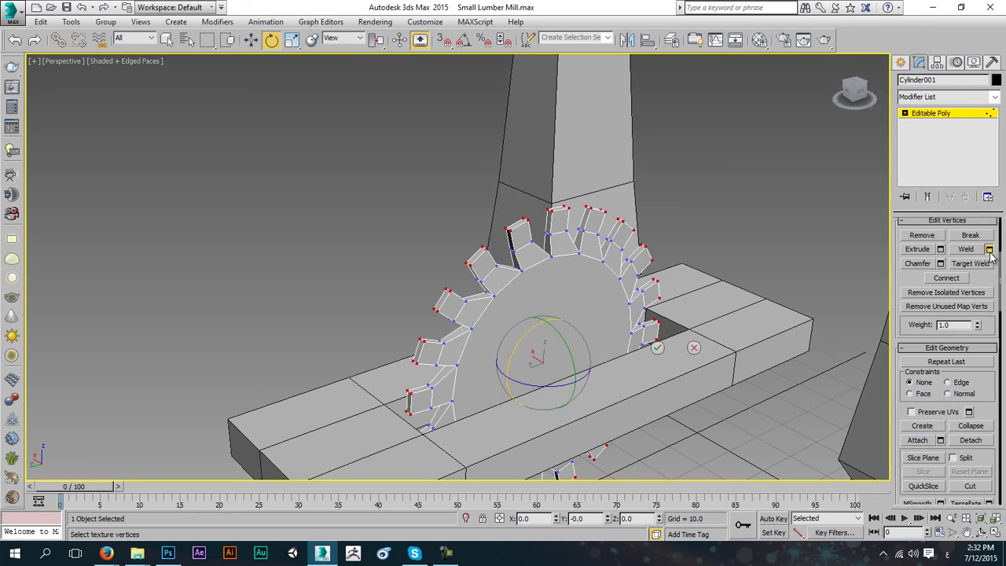
{"action": "left_click_drag", "start_coordinate": [657, 303], "coordinate": [662, 277]}
{"action": "left_click", "coordinate": [658, 348]}
- Rotate the tooth tips around the blade's centre to slant them, and scale them slightly inward
{"action": "middle_click_drag", "start_coordinate": [658, 349], "coordinate": [517, 335], "text": "alt"}
{"action": "left_click_drag", "start_coordinate": [519, 331], "coordinate": [505, 335]}
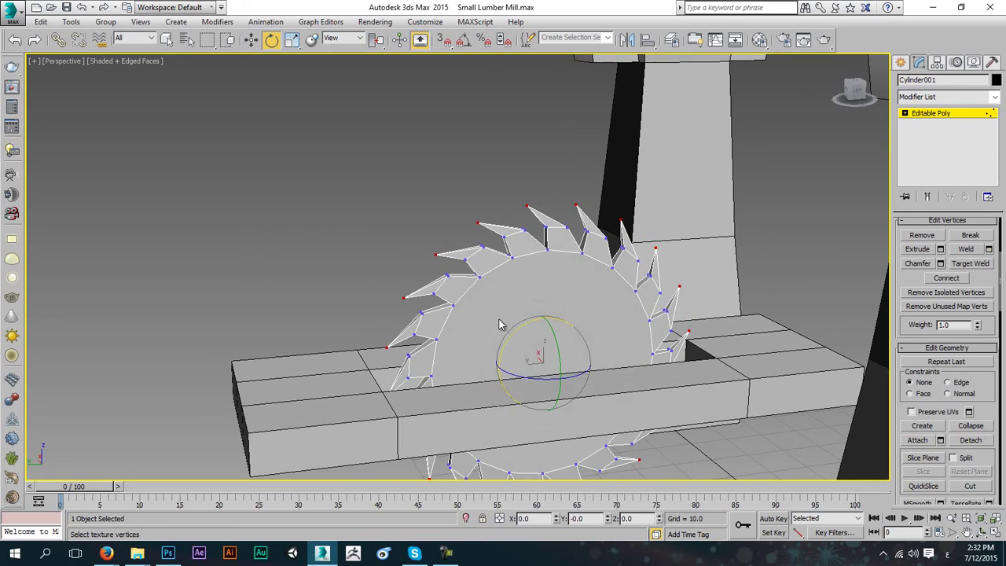
{"action": "left_click", "coordinate": [291, 39]}
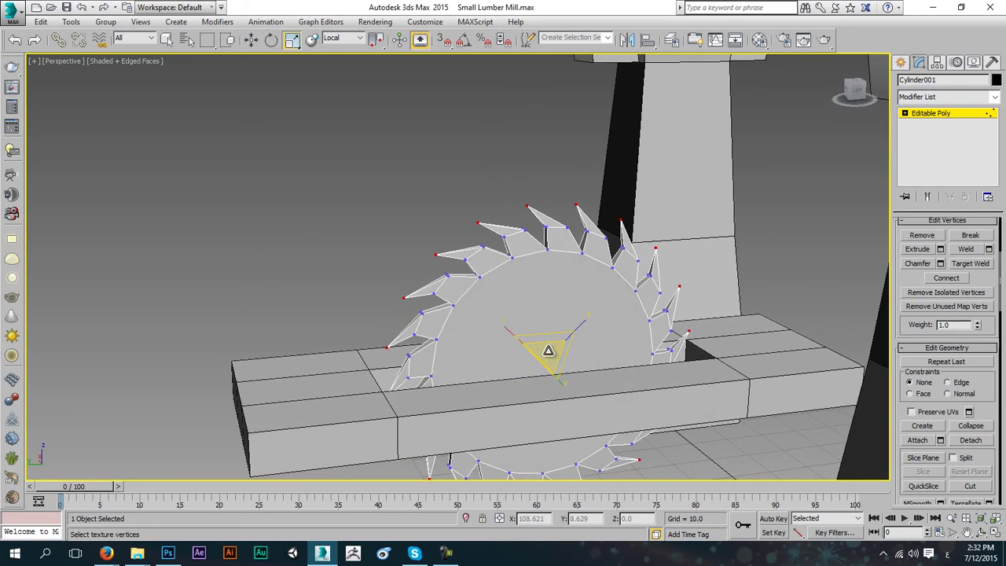
{"action": "left_click_drag", "start_coordinate": [548, 351], "coordinate": [548, 356]}
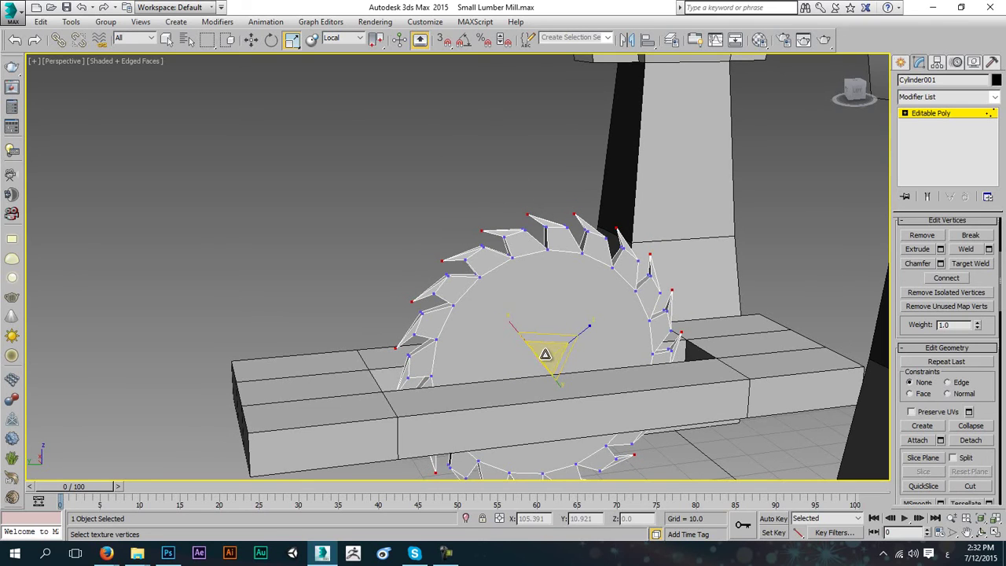
- Grow the tip selection to include the tooth base vertices and scale them inward to shorten the teeth
{"action": "scroll", "coordinate": [985, 299], "scroll_direction": "up", "scroll_amount": 3}
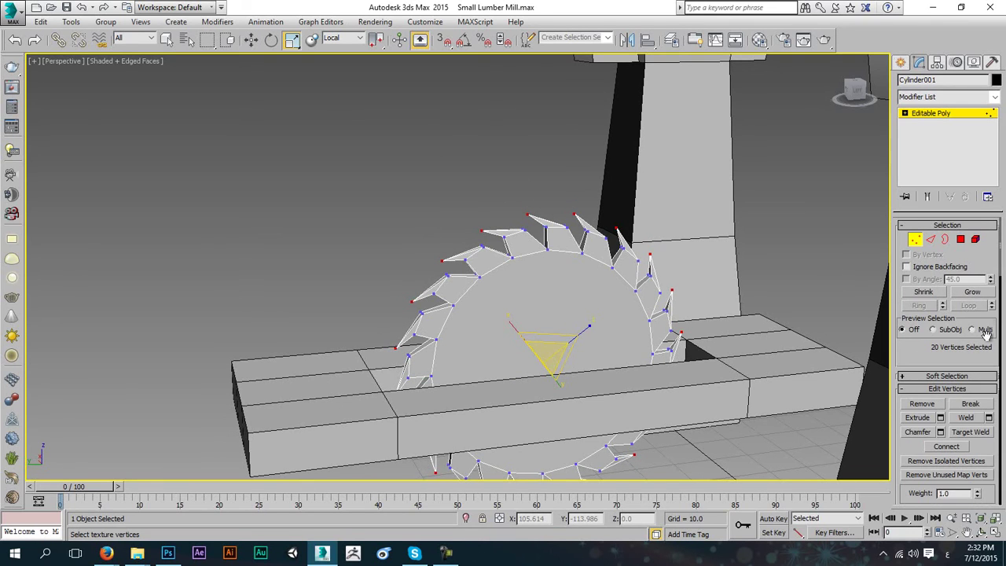
{"action": "left_click", "coordinate": [978, 293]}
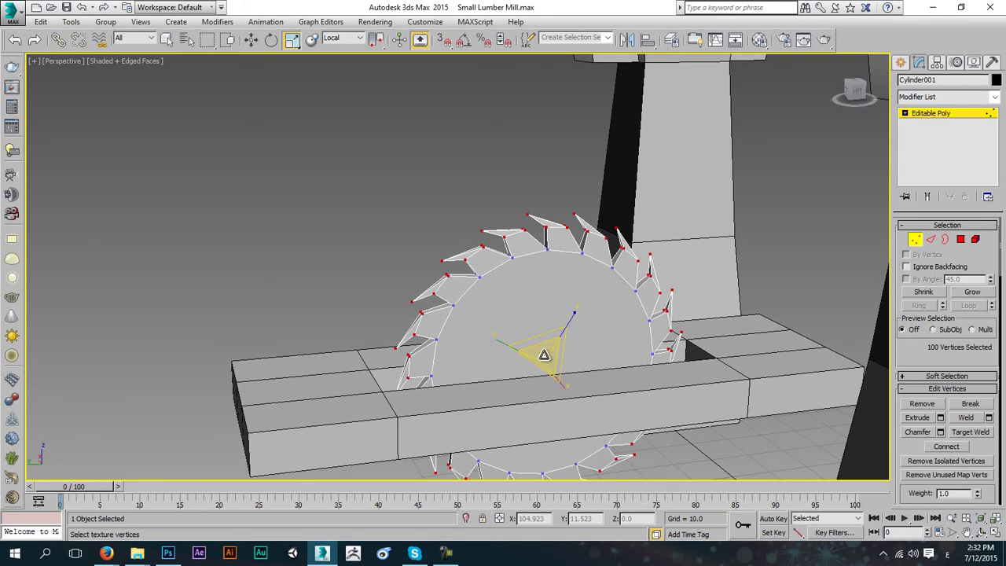
{"action": "left_click_drag", "start_coordinate": [539, 354], "coordinate": [545, 360]}
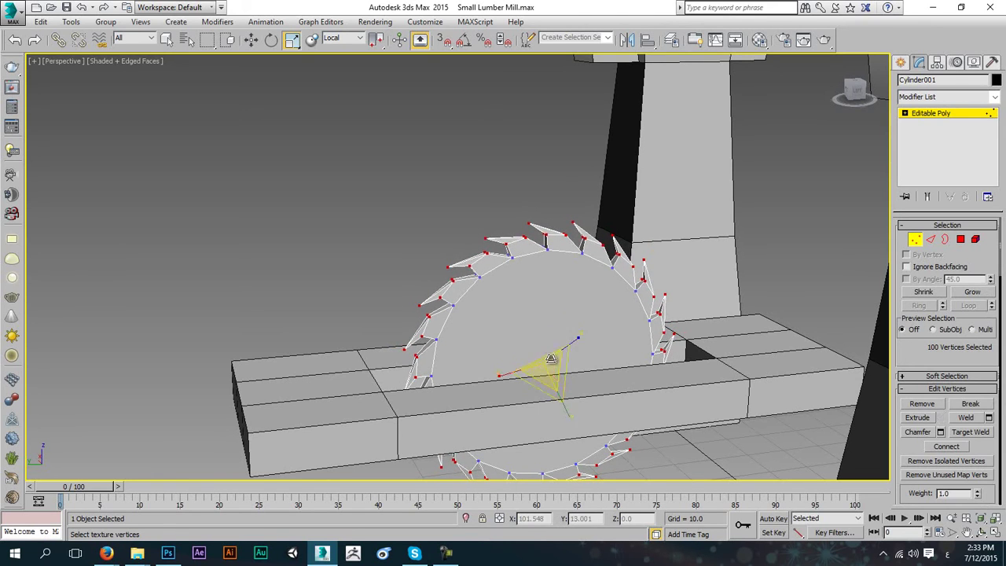
{"action": "left_click", "coordinate": [919, 244]}
- Leave vertex editing and scale the whole blade along its axis to about 218.6% to thicken it
{"action": "middle_click_drag", "start_coordinate": [571, 319], "coordinate": [600, 367], "text": "alt"}
{"action": "left_click_drag", "start_coordinate": [598, 364], "coordinate": [647, 359]}
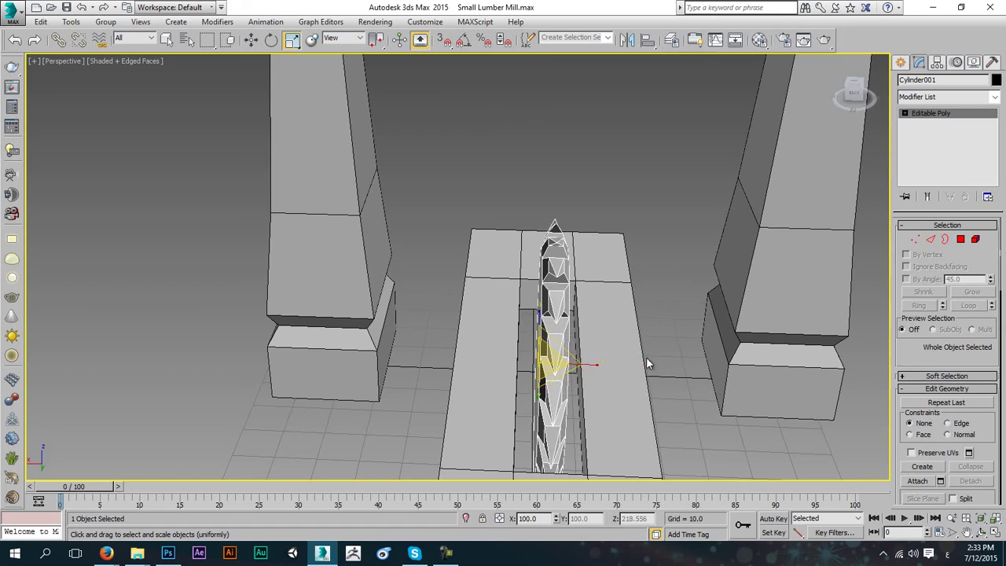
{"action": "middle_click_drag", "start_coordinate": [638, 355], "coordinate": [527, 288], "text": "alt"}
{"action": "scroll", "coordinate": [575, 336], "scroll_direction": "down", "scroll_amount": 4}
{"action": "scroll", "coordinate": [534, 323], "scroll_direction": "up", "scroll_amount": 3}
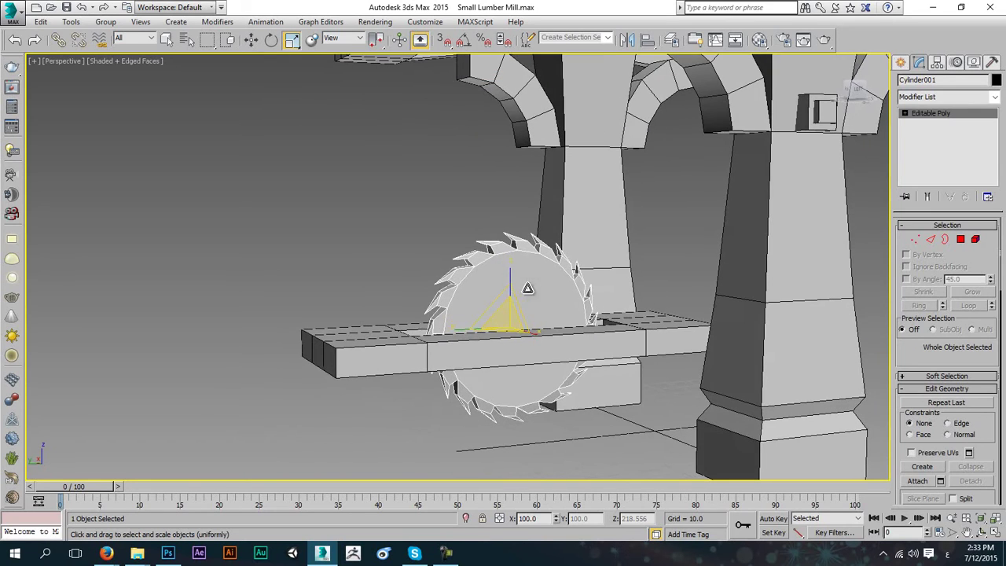
- Shrink the blade's vertex selection to the tooth tips and rotate them slightly around the blade's centre to reduce their slant
{"action": "left_click", "coordinate": [916, 238]}
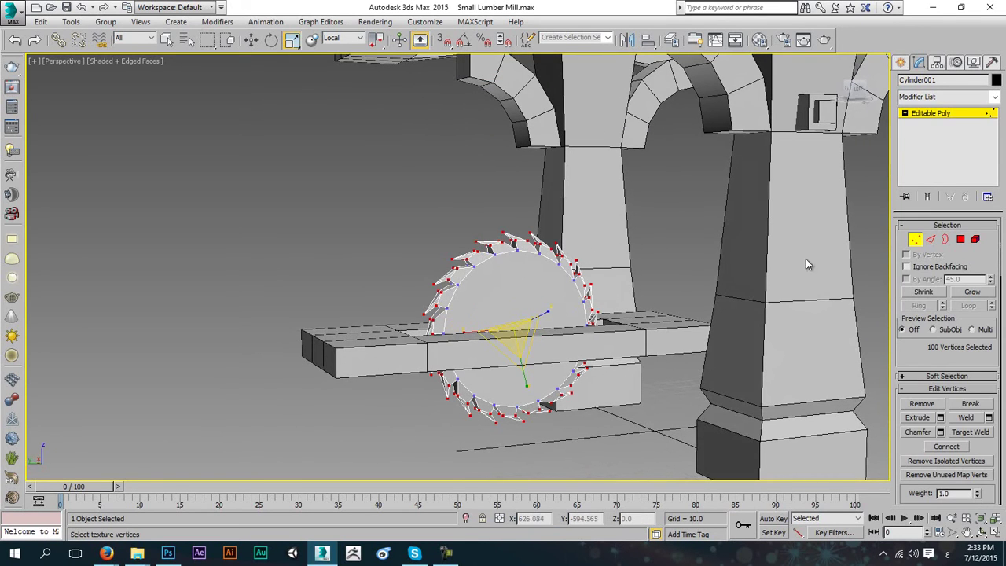
{"action": "left_click", "coordinate": [925, 291]}
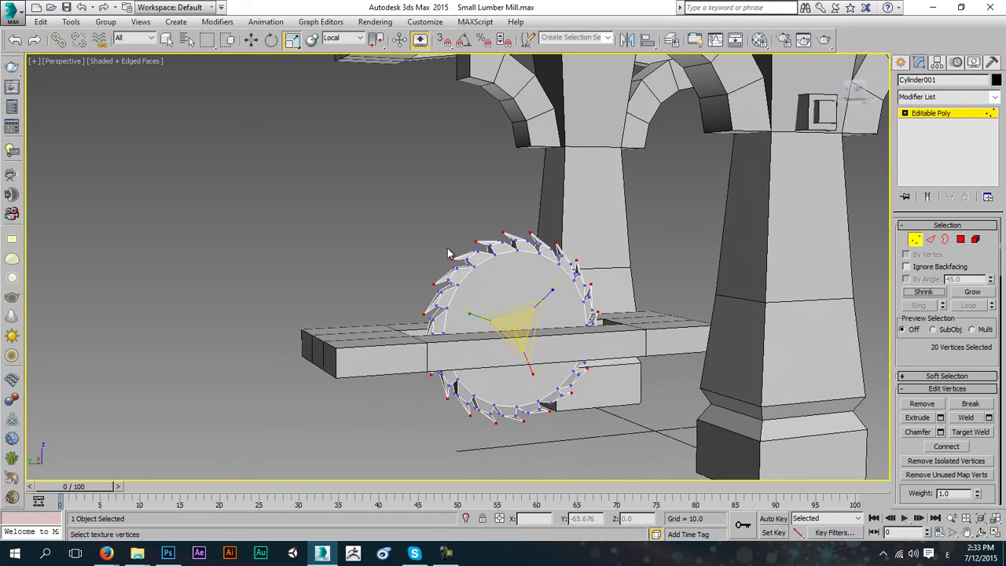
{"action": "left_click", "coordinate": [271, 39]}
{"action": "middle_click_drag", "start_coordinate": [440, 274], "coordinate": [450, 279], "text": "alt"}
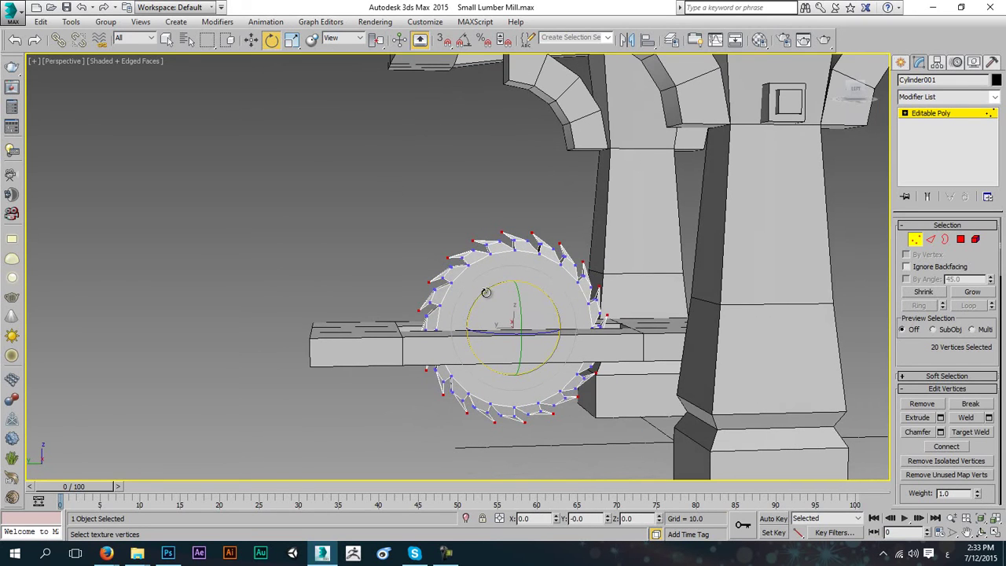
{"action": "left_click_drag", "start_coordinate": [485, 291], "coordinate": [488, 289]}
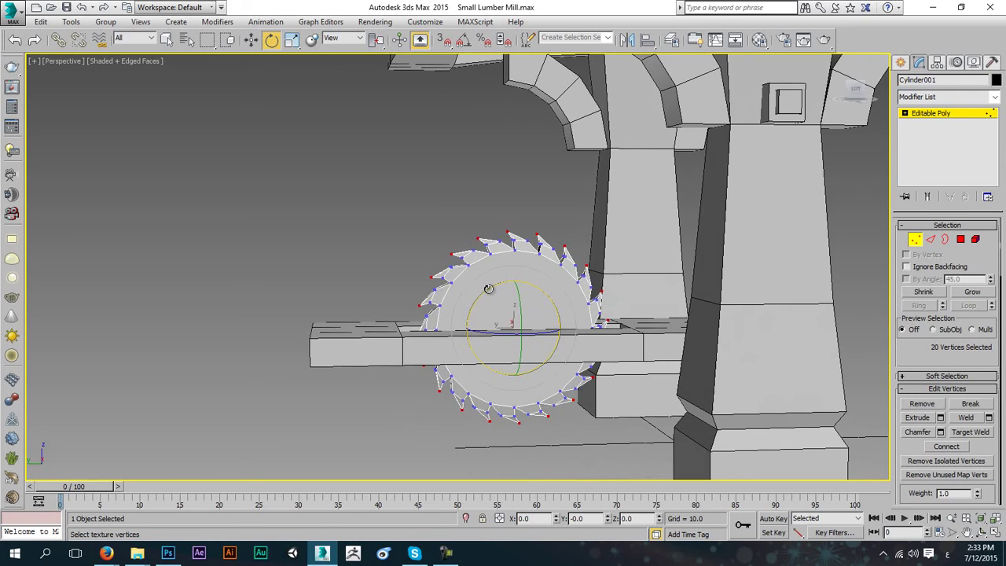
{"action": "left_click", "coordinate": [914, 238]}
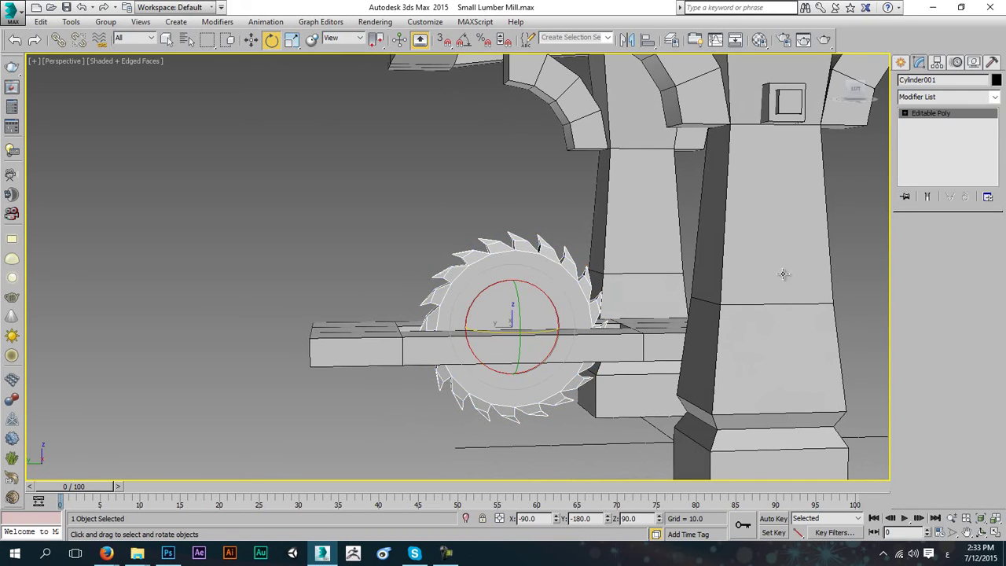
{"action": "left_click", "coordinate": [727, 267]}
{"action": "middle_click_drag", "start_coordinate": [441, 252], "coordinate": [511, 293], "text": "alt"}
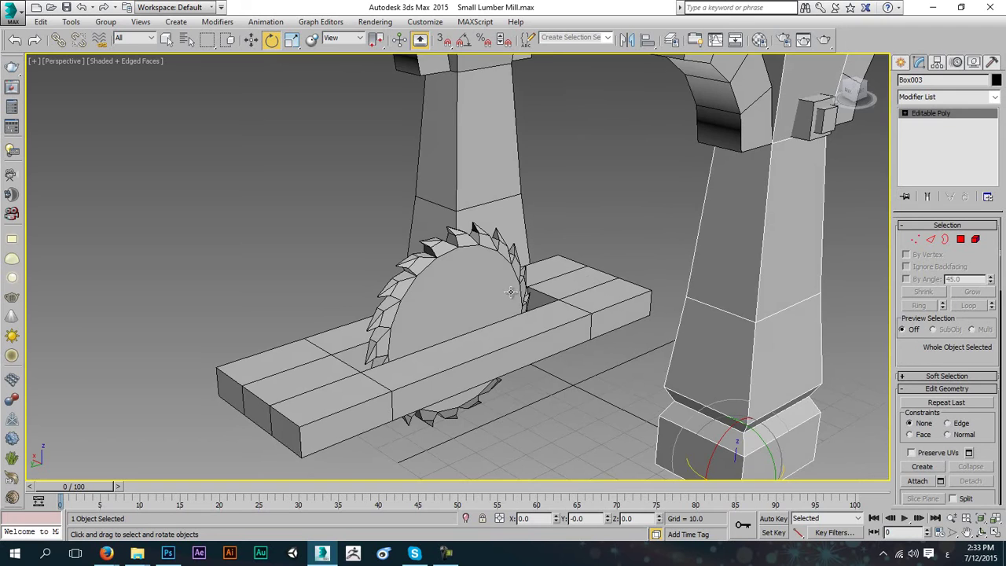
{"action": "middle_click_drag", "start_coordinate": [576, 266], "coordinate": [537, 232], "text": "alt"}
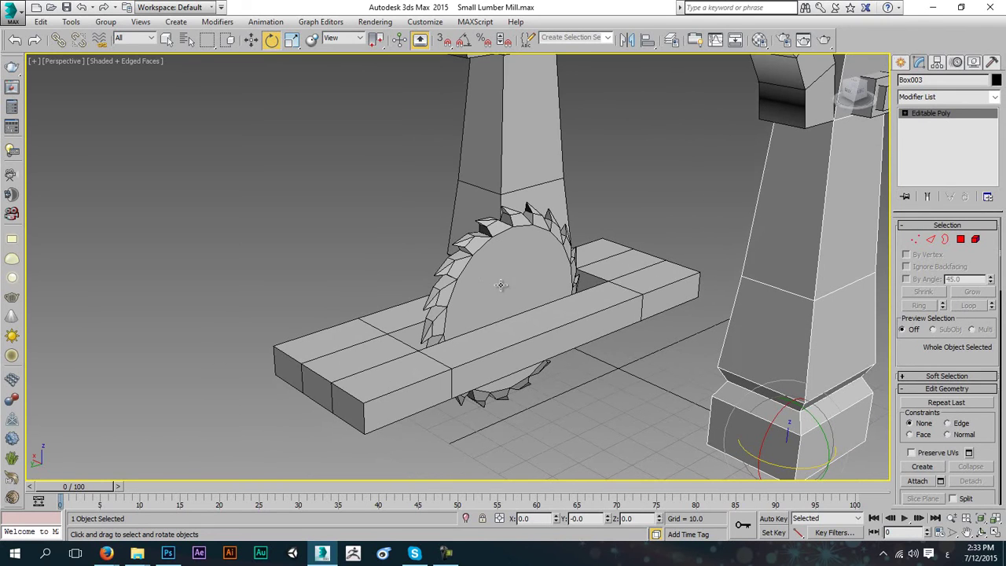
{"action": "key", "text": "F4"}
{"action": "key", "text": "F4"}
- Create a cylinder shaft at the blade's centre in the Left view, with a radius of about 2.8 and height about 25.4
{"action": "left_click", "coordinate": [900, 63]}
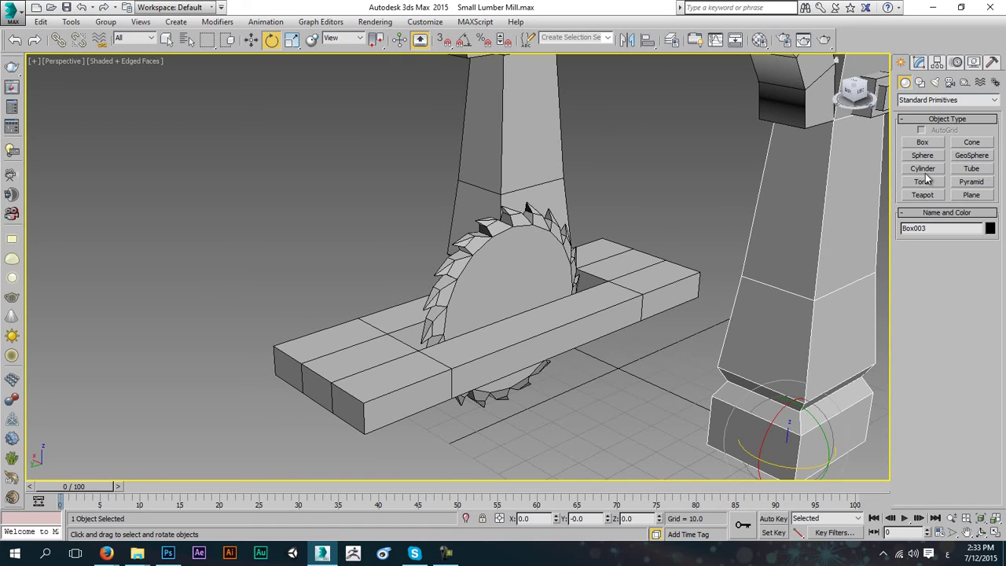
{"action": "left_click", "coordinate": [924, 169]}
{"action": "key", "text": "alt+w"}
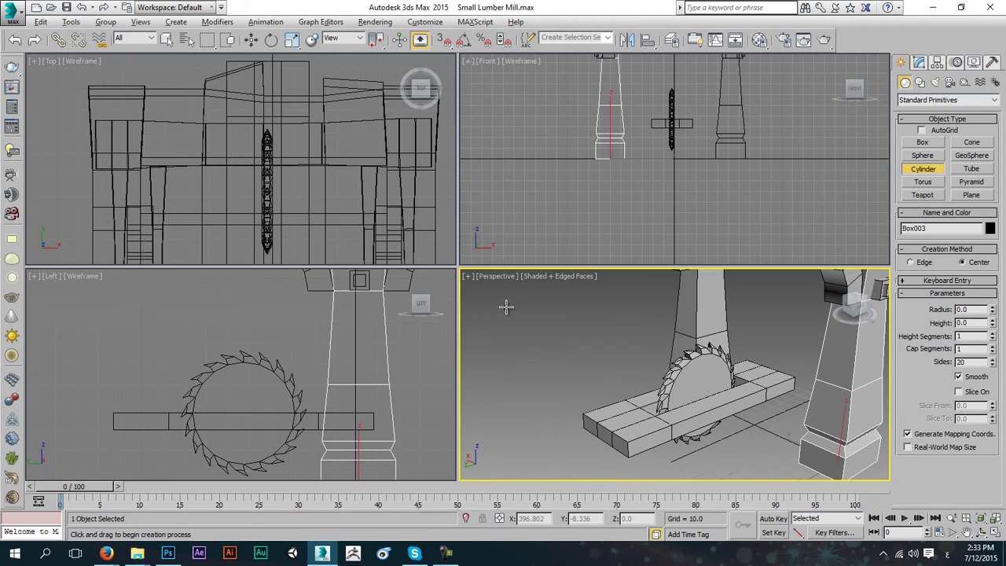
{"action": "left_click", "coordinate": [328, 369]}
{"action": "key", "text": "alt+w"}
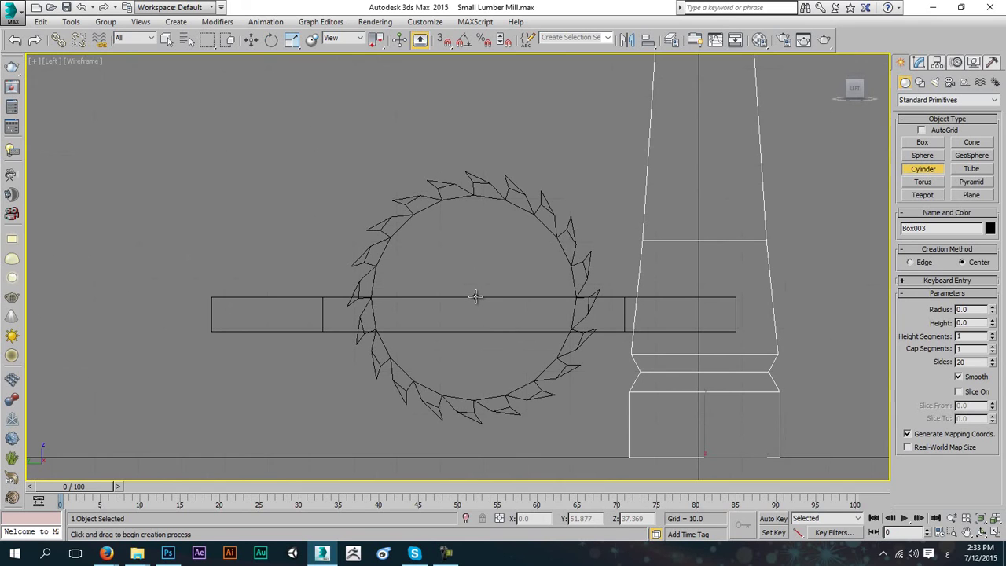
{"action": "left_click_drag", "start_coordinate": [478, 296], "coordinate": [486, 306]}
{"action": "left_click", "coordinate": [477, 196]}
{"action": "key", "text": "alt+w"}
{"action": "right_click", "coordinate": [609, 385]}
{"action": "key", "text": "alt+w"}
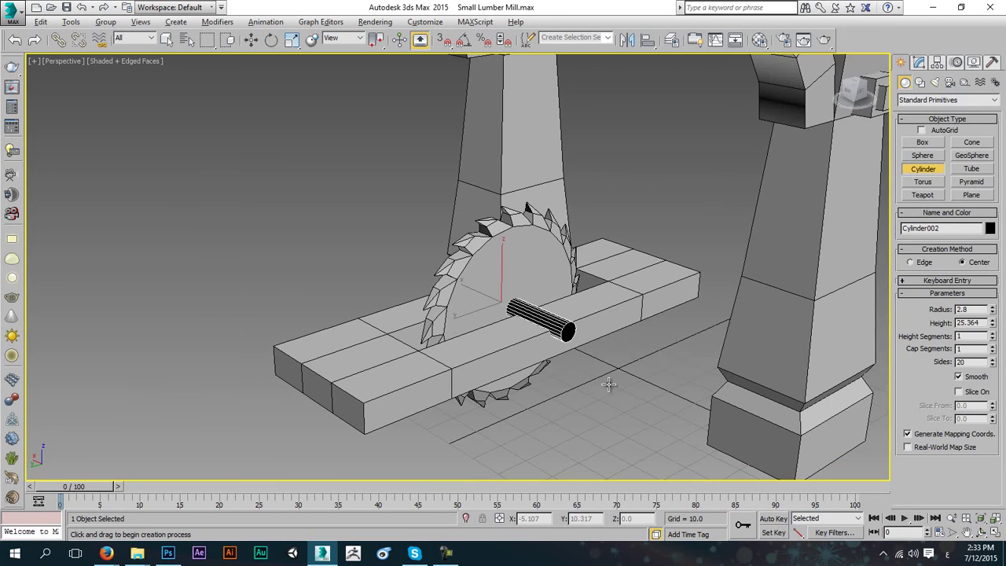
- Assign the 01 - Default material to the new shaft cylinder
{"action": "key", "text": "m"}
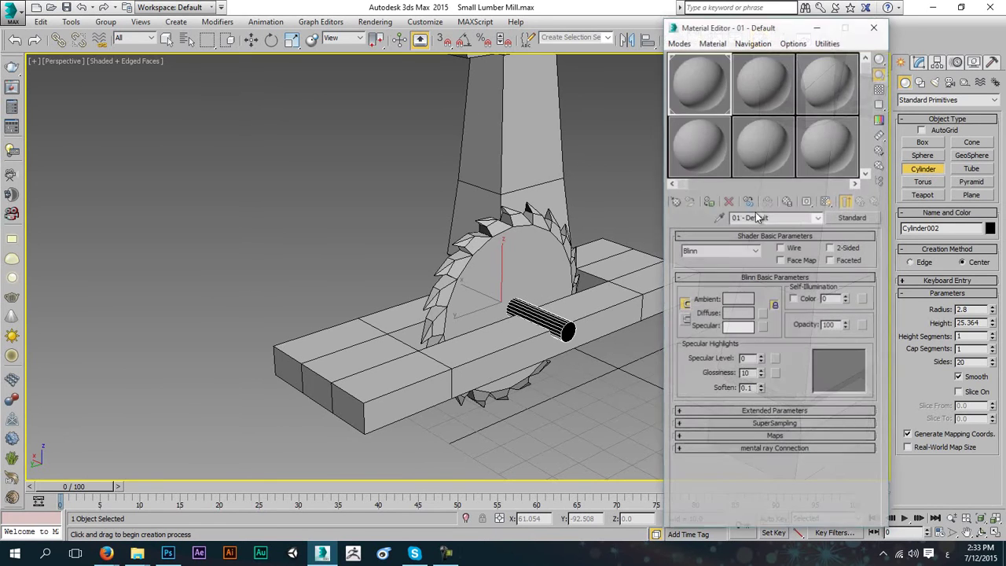
{"action": "left_click", "coordinate": [709, 201]}
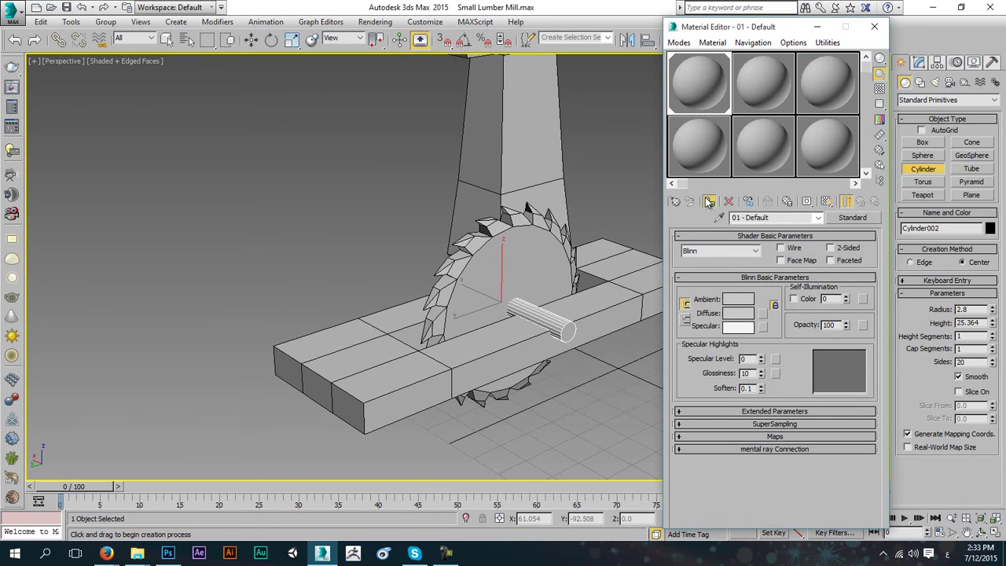
{"action": "left_click", "coordinate": [875, 29]}
- Move the shaft along X to about 25.5 and lengthen it through the blade to a height of about 61.6
{"action": "middle_click_drag", "start_coordinate": [804, 265], "coordinate": [375, 126], "text": "alt"}
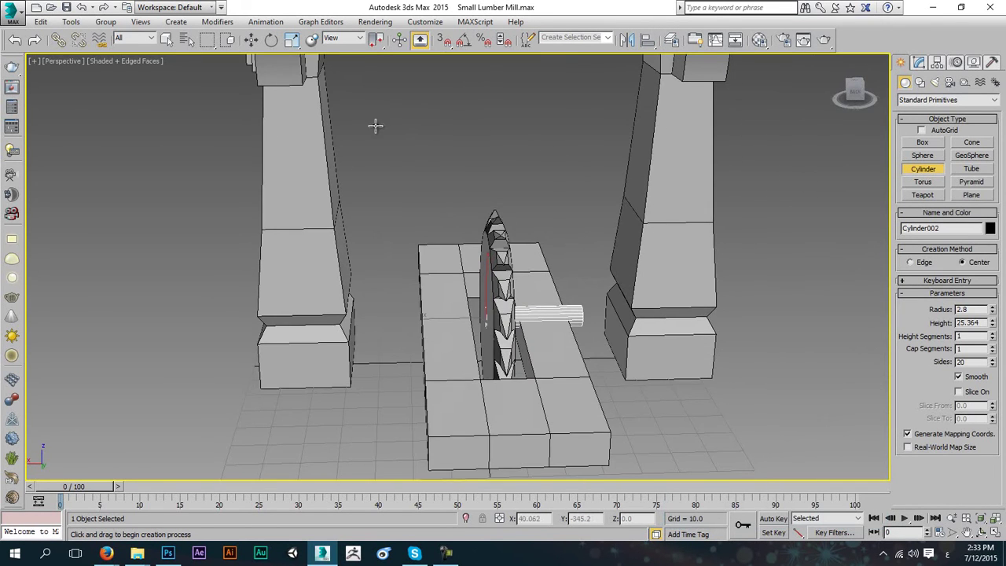
{"action": "key", "text": "w"}
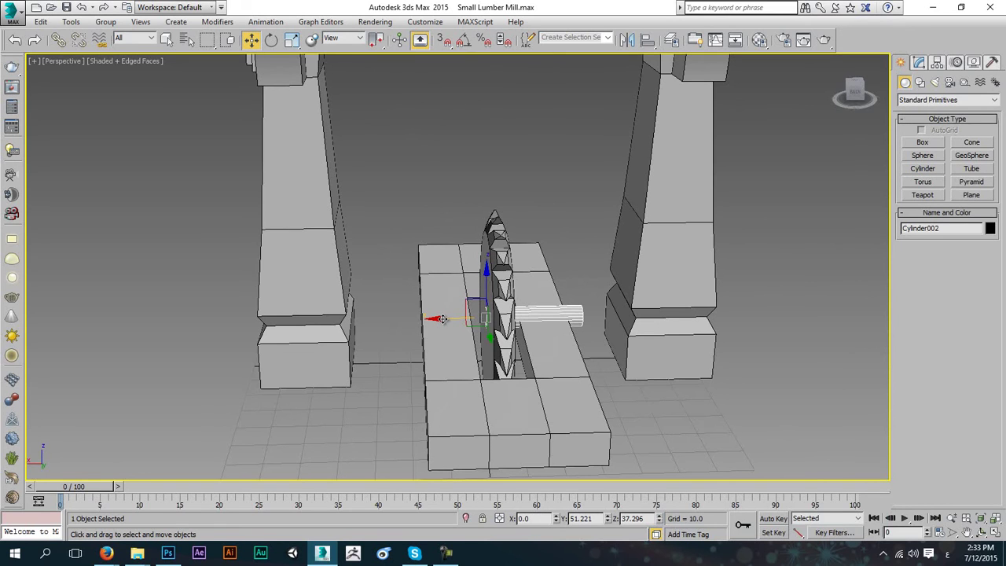
{"action": "left_click_drag", "start_coordinate": [441, 318], "coordinate": [343, 314]}
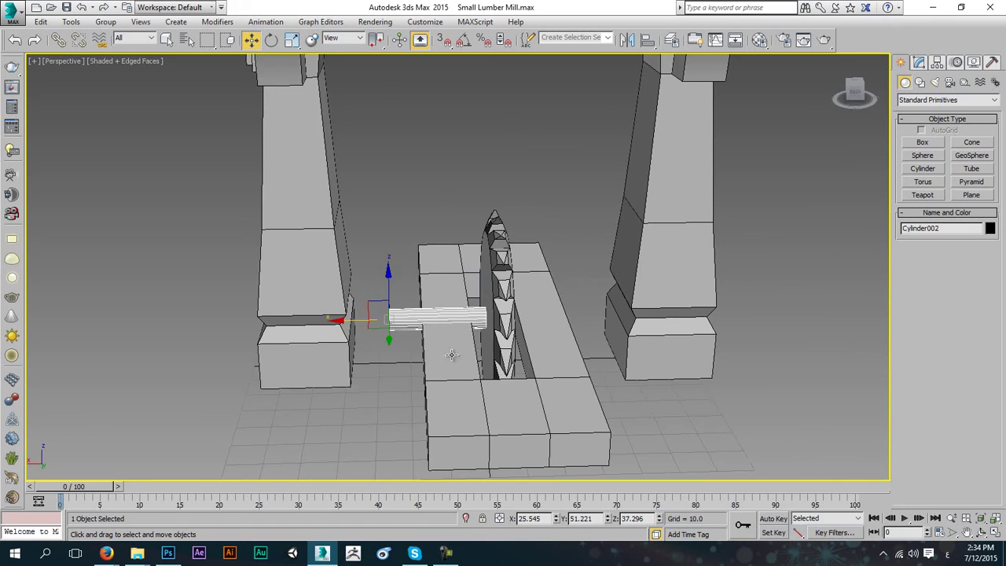
{"action": "middle_click_drag", "start_coordinate": [453, 357], "coordinate": [707, 337], "text": "alt"}
{"action": "left_click", "coordinate": [918, 63]}
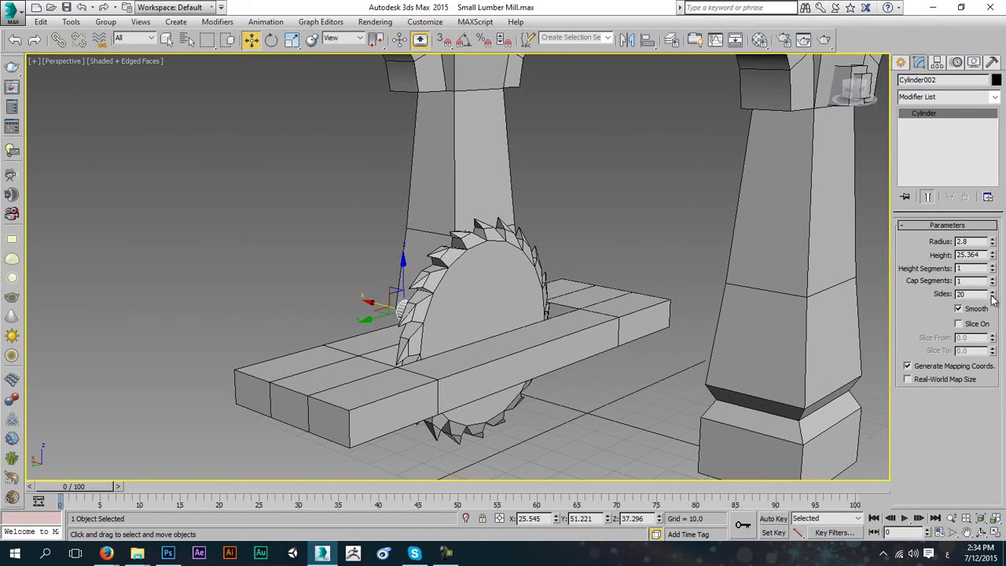
{"action": "left_click_drag", "start_coordinate": [992, 256], "coordinate": [990, 183]}
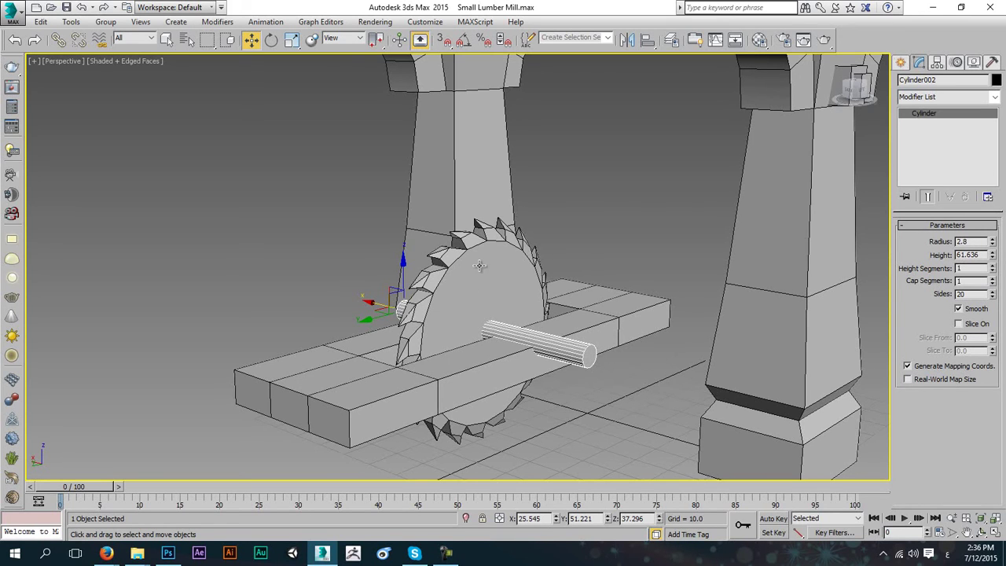
- Select the blade and shaft together and raise them about 3.2 units
{"action": "left_click", "coordinate": [479, 266]}
{"action": "left_click", "coordinate": [522, 337], "text": "ctrl"}
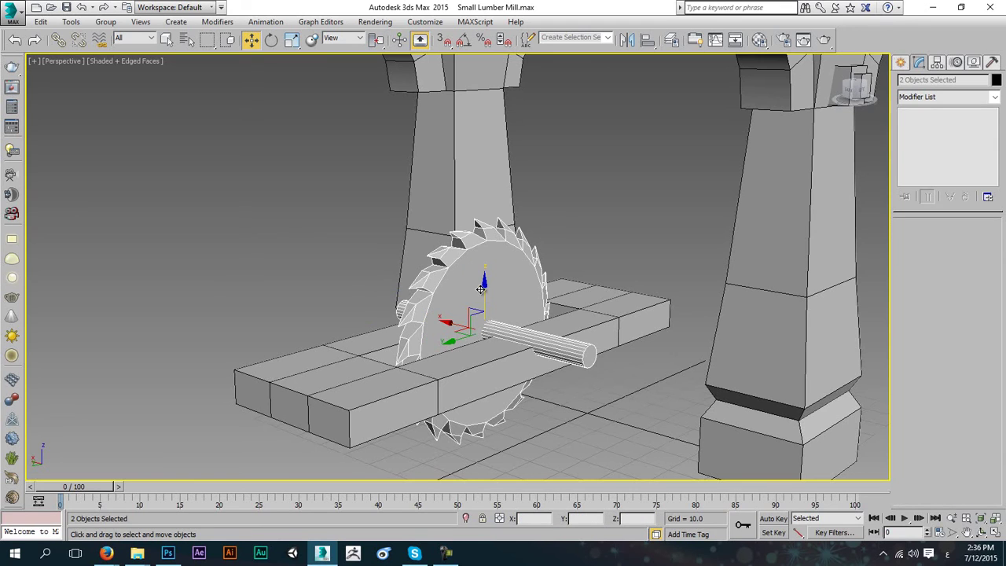
{"action": "left_click_drag", "start_coordinate": [484, 289], "coordinate": [491, 281]}
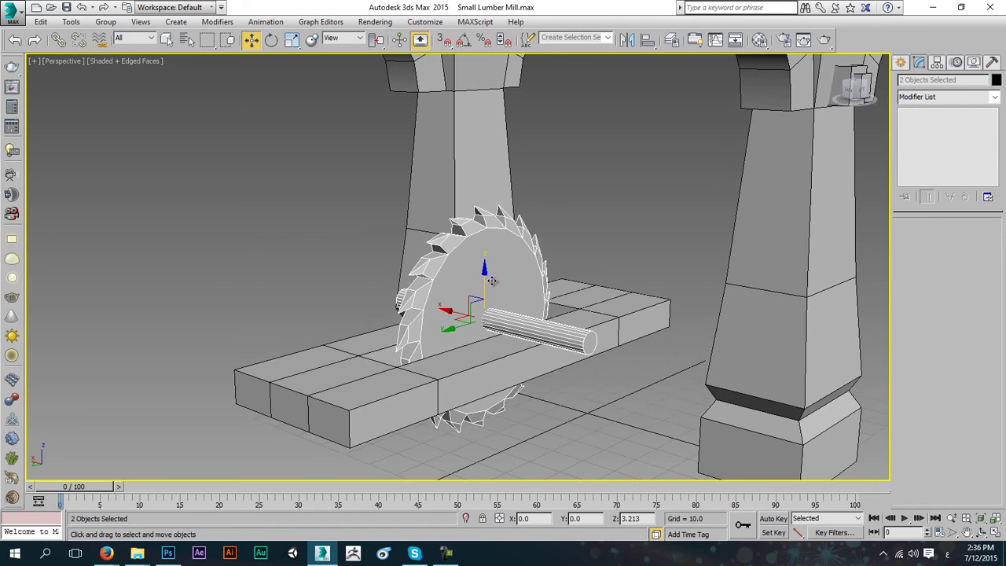
- Reduce the shaft's radius to 2.24
{"action": "left_click", "coordinate": [569, 345]}
{"action": "middle_click_drag", "start_coordinate": [602, 364], "coordinate": [612, 341], "text": "alt"}
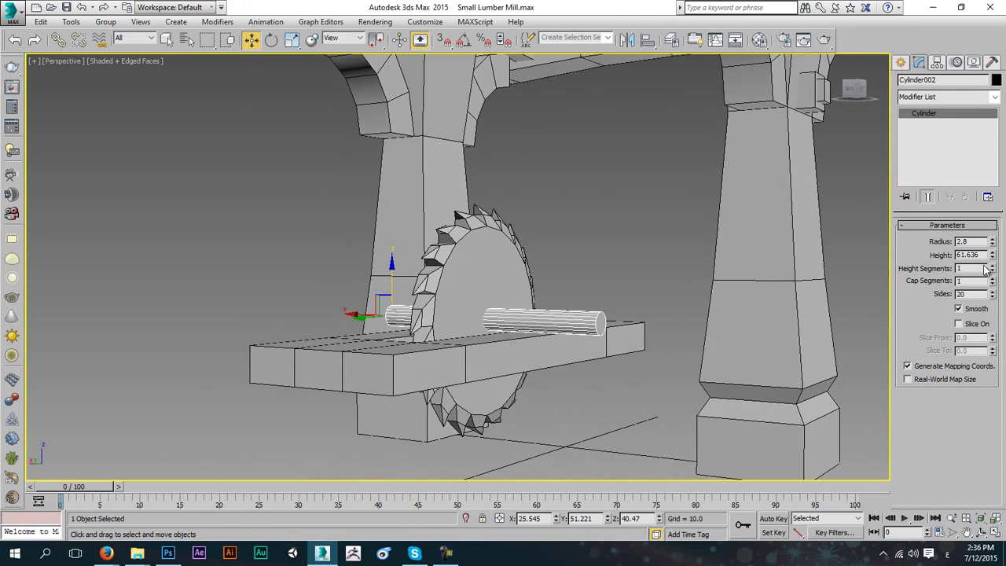
{"action": "left_click_drag", "start_coordinate": [992, 243], "coordinate": [995, 254]}
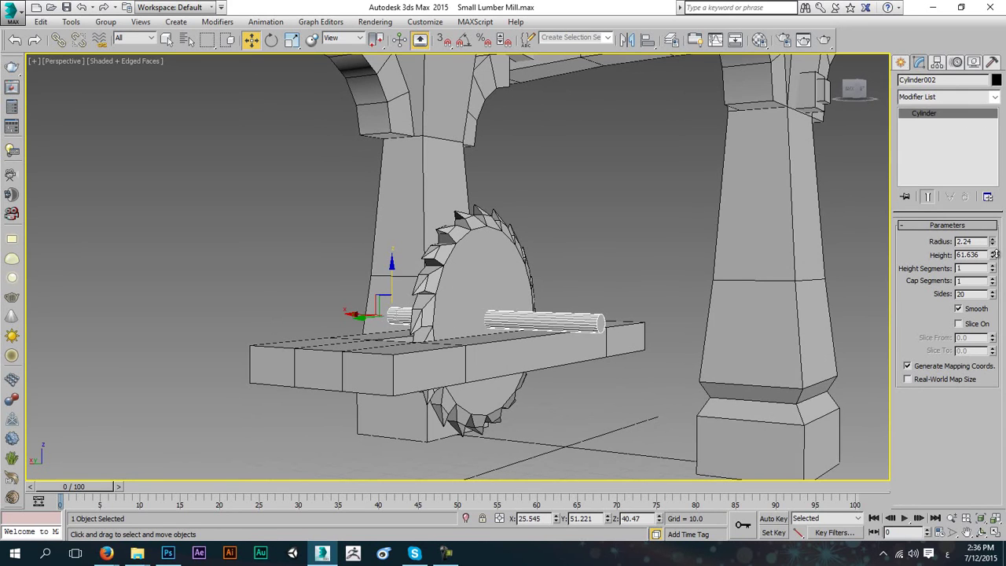
- Make a copy of the shaft offset along X toward the column on the other side of the blade
{"action": "middle_click_drag", "start_coordinate": [545, 322], "coordinate": [563, 342], "text": "alt"}
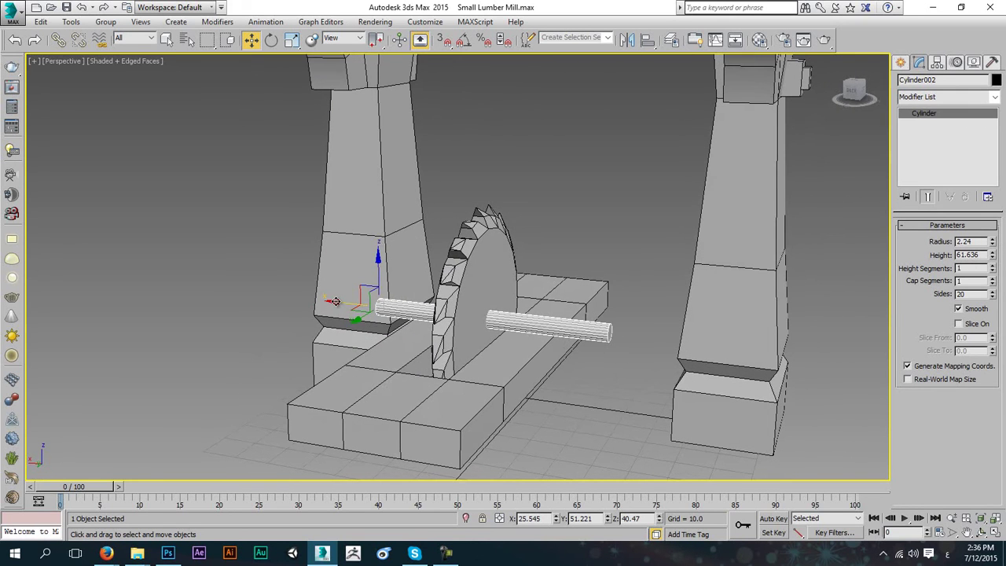
{"action": "left_click", "coordinate": [445, 308]}
{"action": "mouse_move", "coordinate": [446, 309]}
{"action": "left_mouse_down", "text": "shift"}
{"action": "mouse_move", "coordinate": [561, 310]}
{"action": "mouse_move", "coordinate": [532, 305]}
{"action": "mouse_move", "coordinate": [545, 306]}
{"action": "left_mouse_up", "text": "shift"}
{"action": "left_click", "coordinate": [514, 330]}
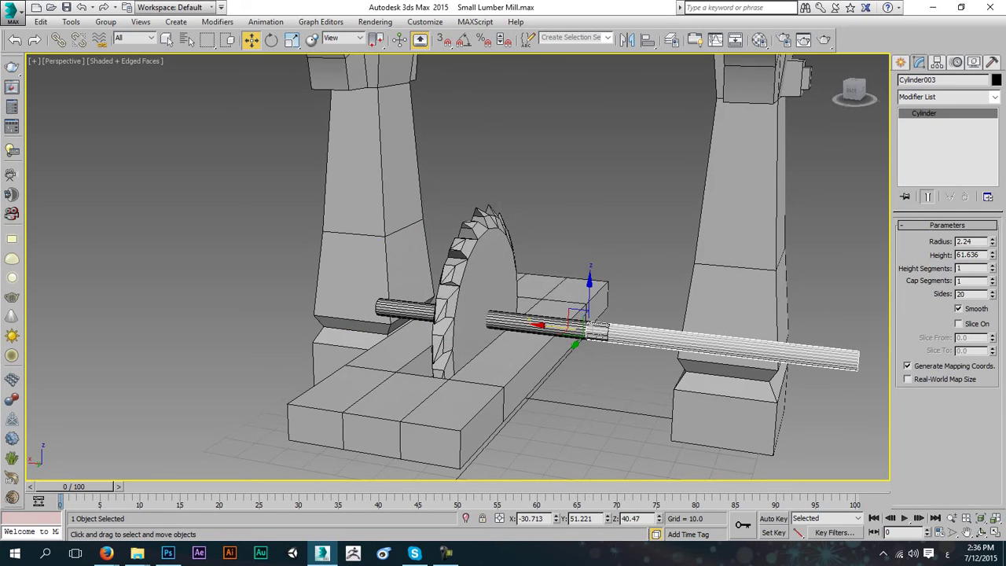
- Turn the copied cylinder into a thin disc on the shaft at X -26.442, with height 3.53 and radius about 7.5
{"action": "right_click", "coordinate": [991, 254]}
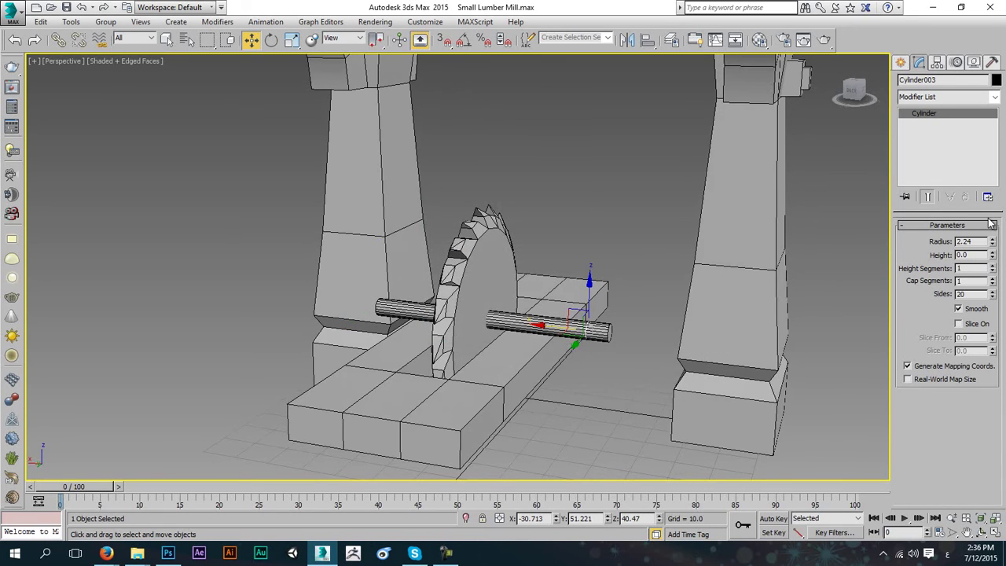
{"action": "mouse_move", "coordinate": [992, 253]}
{"action": "left_mouse_down"}
{"action": "mouse_move", "coordinate": [970, 41]}
{"action": "mouse_move", "coordinate": [978, 29]}
{"action": "left_mouse_up"}
{"action": "left_click_drag", "start_coordinate": [558, 330], "coordinate": [541, 330]}
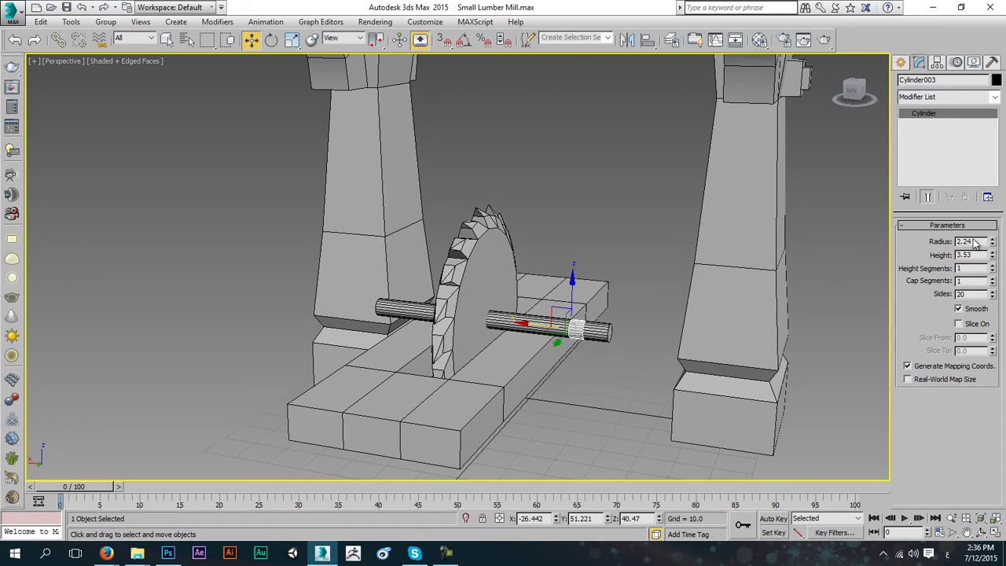
{"action": "left_click_drag", "start_coordinate": [992, 244], "coordinate": [993, 93]}
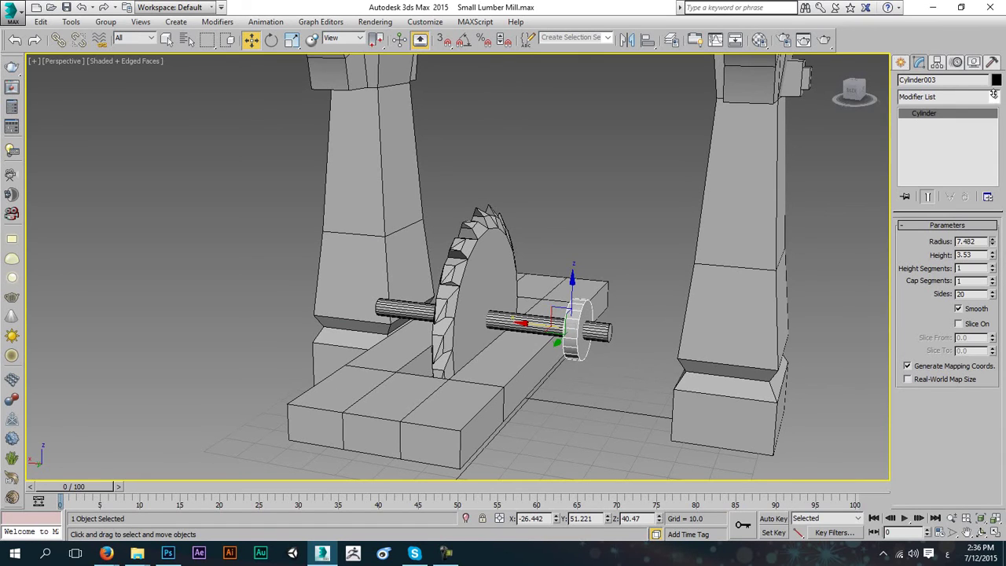
- Set the shaft to 7 sides and the disc on it to 12 sides
{"action": "left_click", "coordinate": [601, 332]}
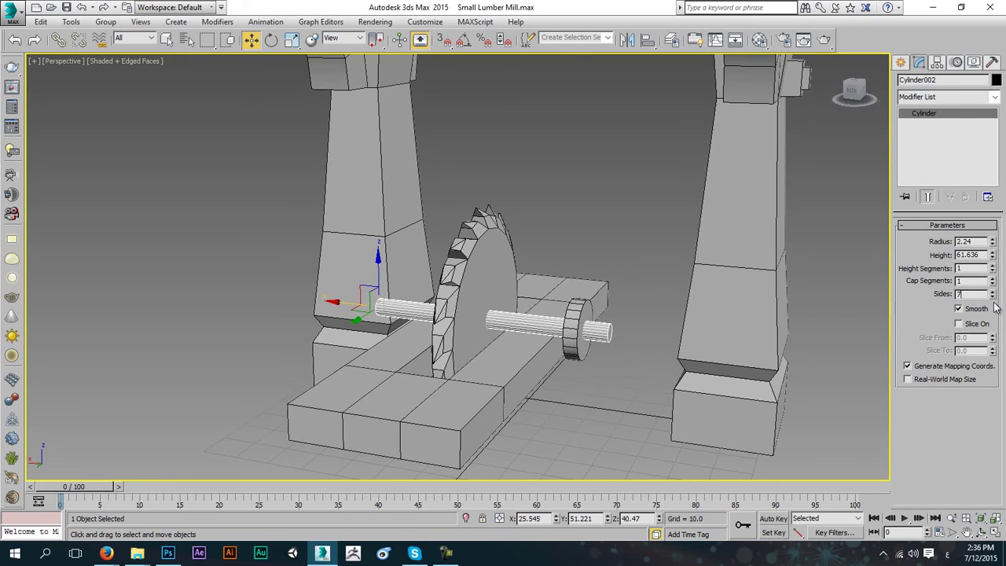
{"action": "key", "text": "Return"}
{"action": "left_click", "coordinate": [587, 315]}
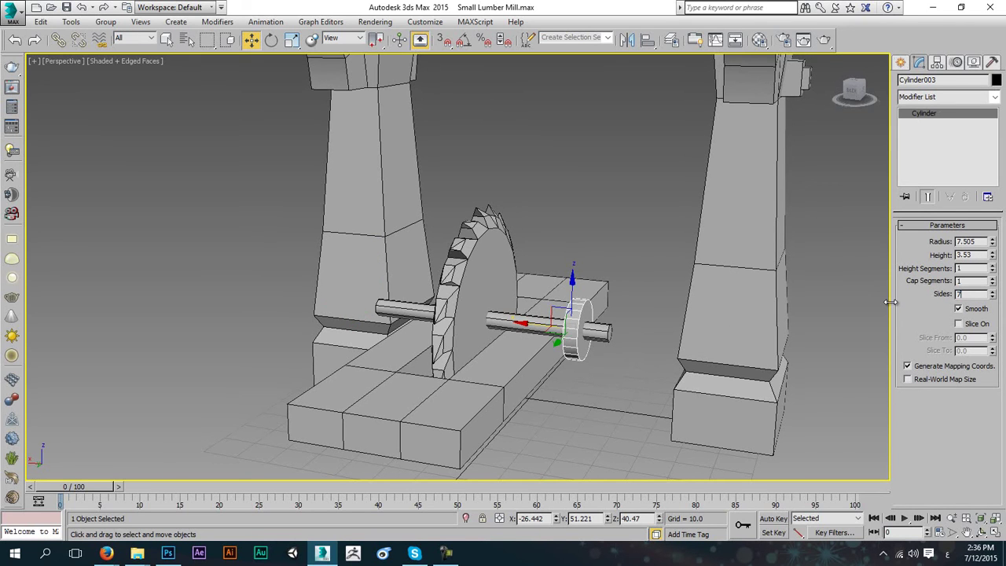
{"action": "key", "text": "Return"}
{"action": "mouse_move", "coordinate": [629, 317]}
{"action": "middle_mouse_down", "text": "alt"}
{"action": "mouse_move", "coordinate": [585, 318]}
{"action": "mouse_move", "coordinate": [613, 318]}
{"action": "middle_mouse_up", "text": "alt"}
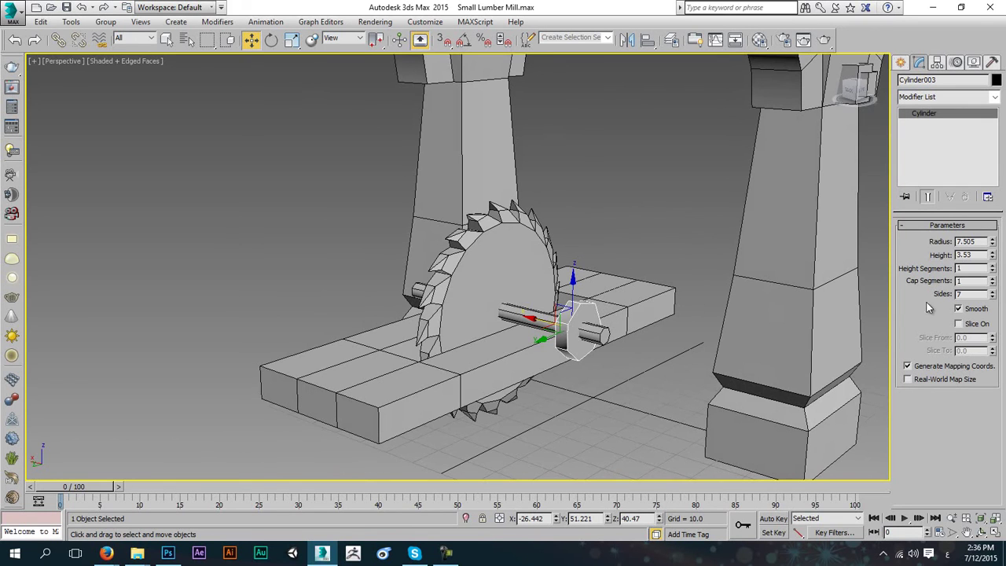
{"action": "left_click_drag", "start_coordinate": [996, 297], "coordinate": [994, 263]}
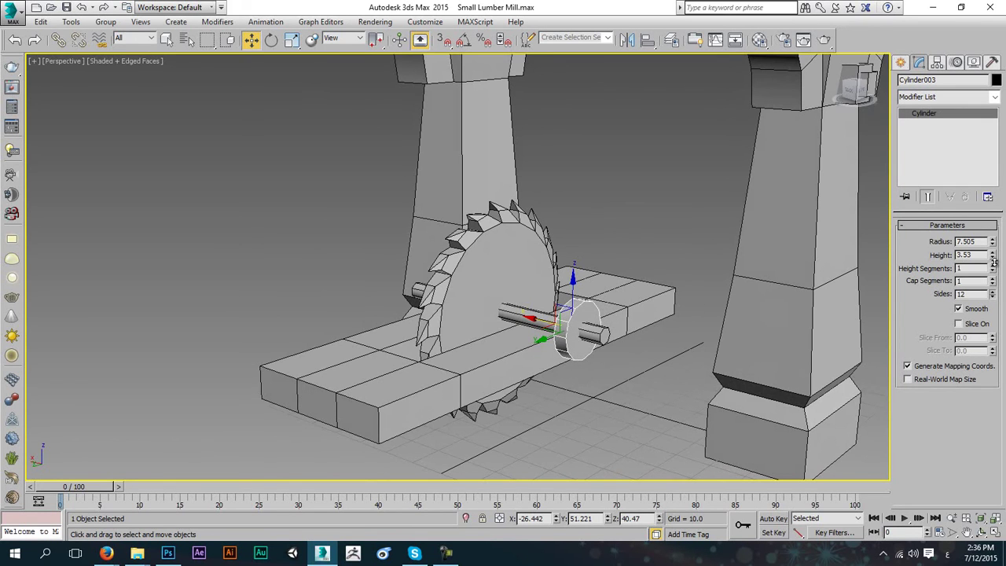
- Create a box on the ground beneath the disc on the shaft, about 27.58 long, 14.93 wide and 3.73 high
{"action": "middle_click_drag", "start_coordinate": [786, 338], "coordinate": [660, 358], "text": "alt"}
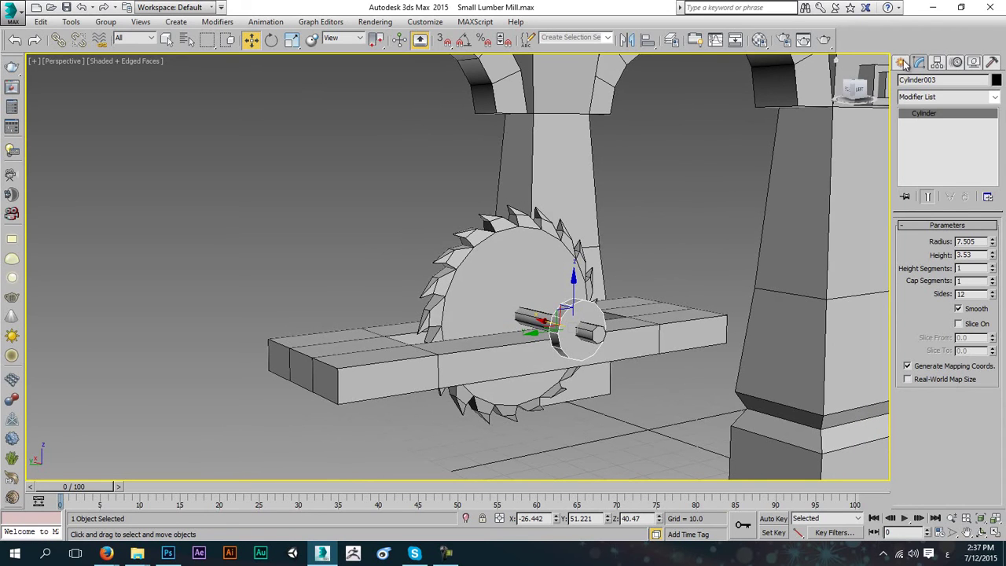
{"action": "left_click", "coordinate": [900, 62]}
{"action": "left_click", "coordinate": [923, 144]}
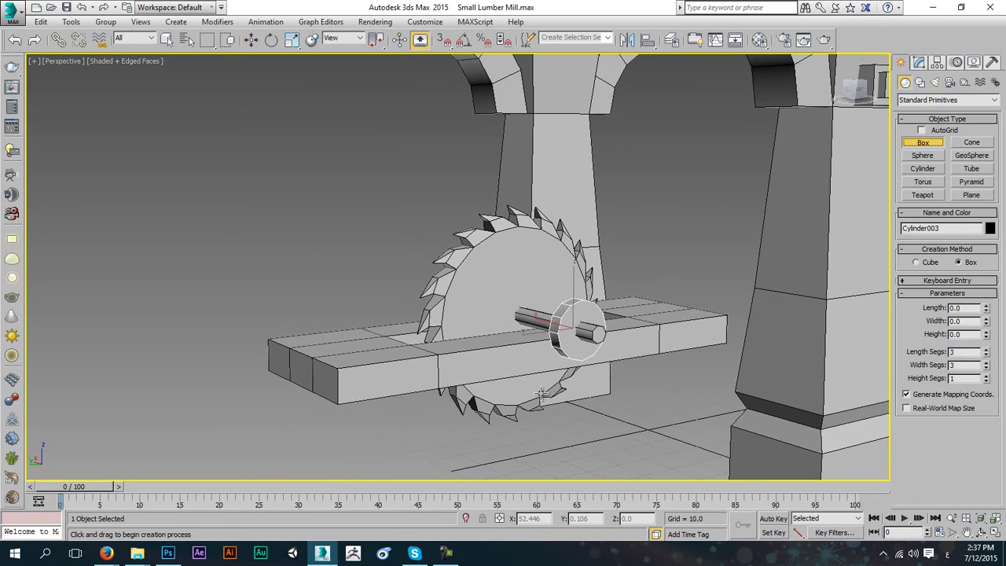
{"action": "key", "text": "alt+w"}
{"action": "scroll", "coordinate": [228, 193], "scroll_direction": "up", "scroll_amount": 3}
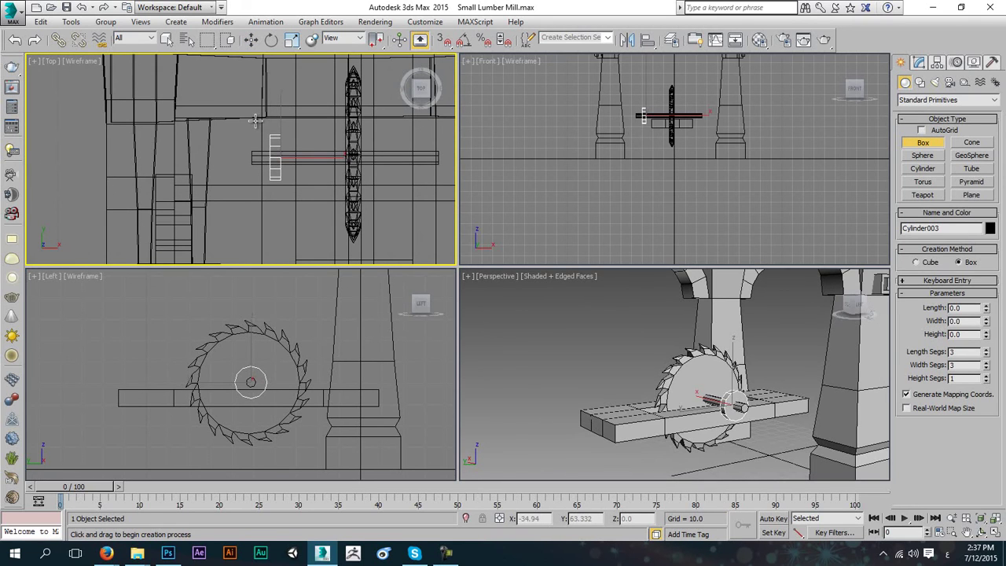
{"action": "left_click_drag", "start_coordinate": [254, 120], "coordinate": [298, 206]}
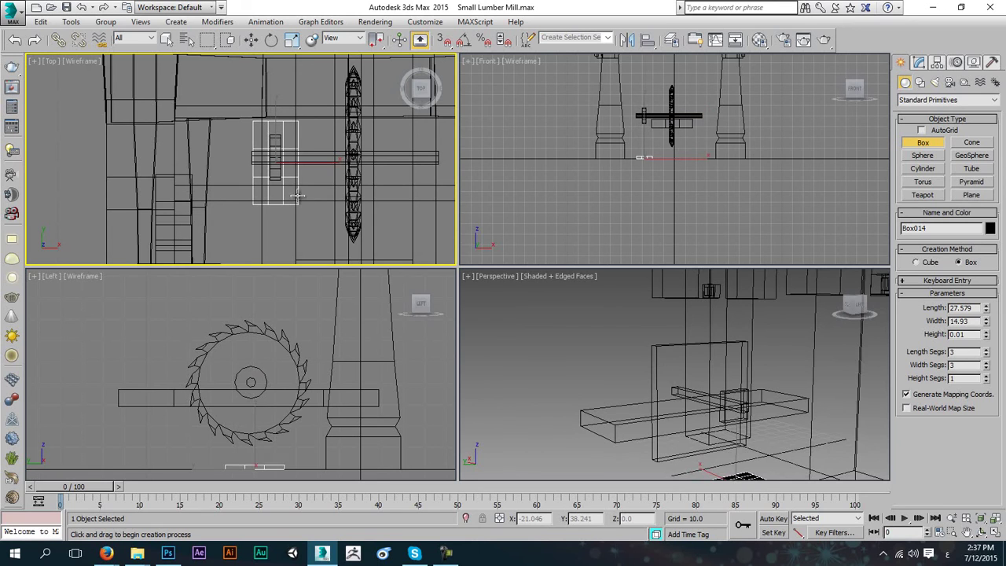
{"action": "right_click", "coordinate": [619, 378]}
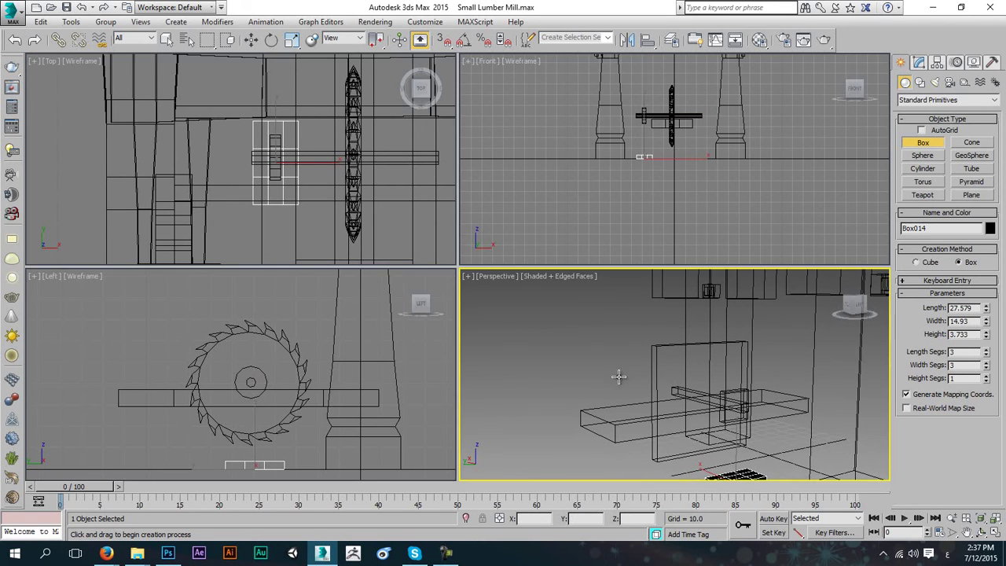
{"action": "key", "text": "alt+w"}
{"action": "mouse_move", "coordinate": [617, 387]}
{"action": "middle_mouse_down"}
{"action": "mouse_move", "coordinate": [609, 343]}
{"action": "mouse_move", "coordinate": [562, 345]}
{"action": "mouse_move", "coordinate": [572, 358]}
{"action": "middle_mouse_up"}
{"action": "left_click", "coordinate": [655, 533]}
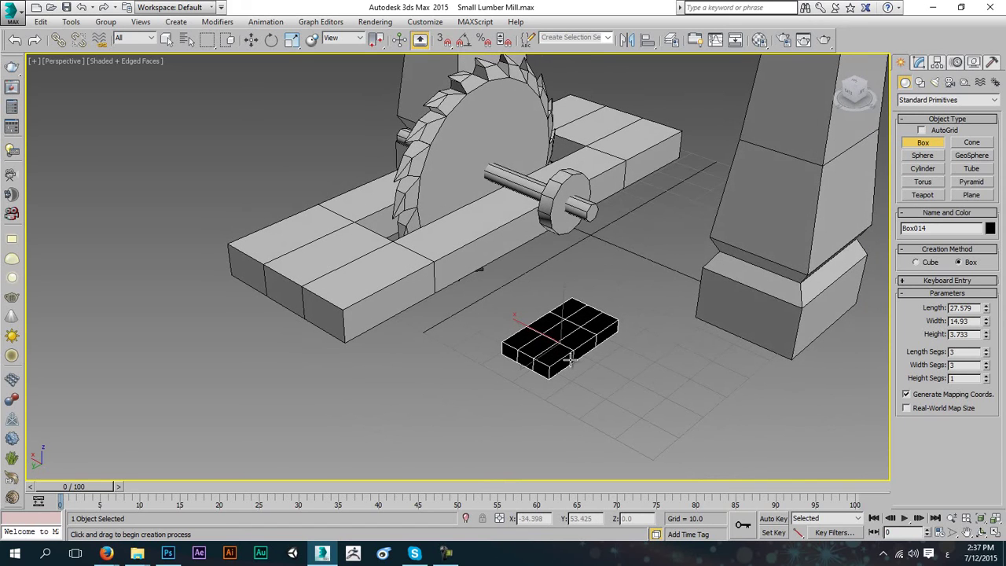
- Assign the 01 - Default material to the new box and convert it to an Editable Poly
{"action": "key", "text": "m"}
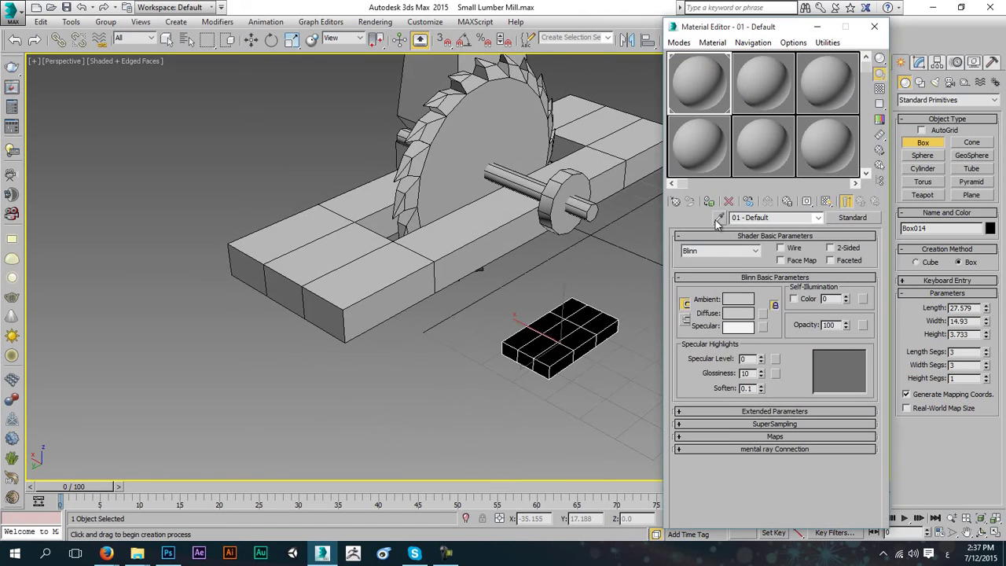
{"action": "left_click", "coordinate": [708, 201]}
{"action": "key", "text": "m"}
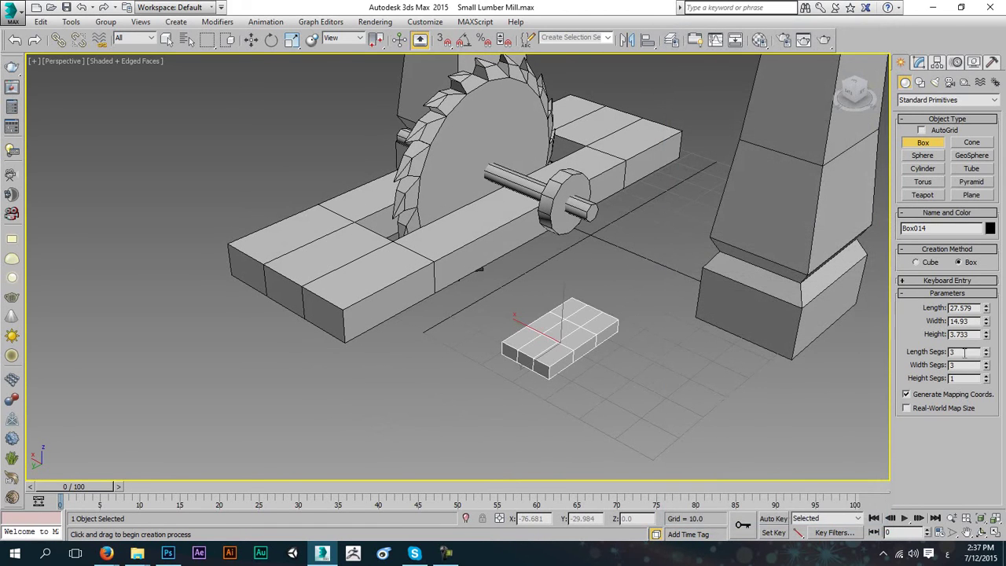
{"action": "right_click", "coordinate": [550, 322]}
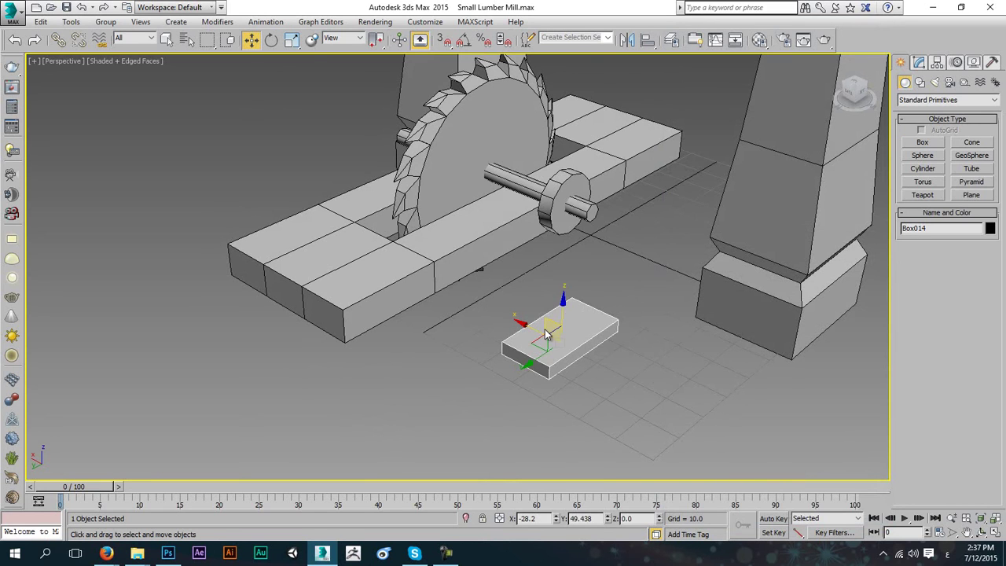
{"action": "right_click", "coordinate": [542, 326]}
{"action": "mouse_move", "coordinate": [597, 453]}
{"action": "left_click", "coordinate": [715, 464]}
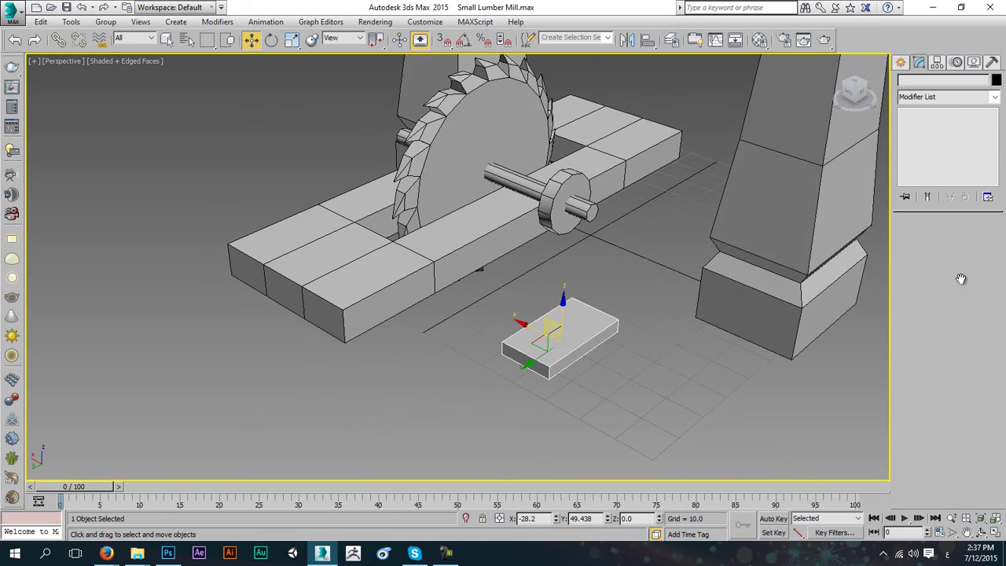
- Bevel the box's top polygon repeatedly to form a stepped base and a tall narrow post reaching up to the disc
{"action": "left_click", "coordinate": [961, 239]}
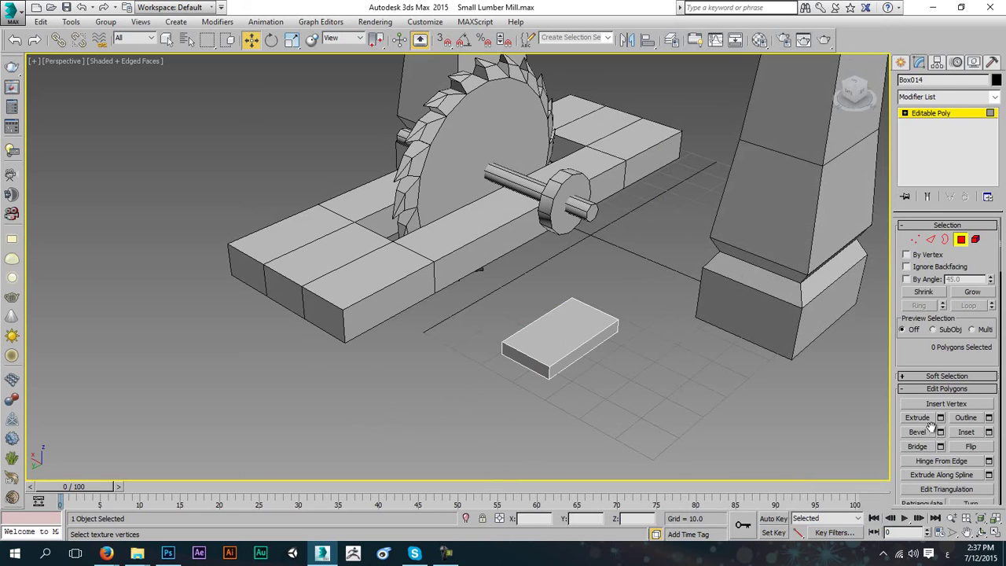
{"action": "left_click", "coordinate": [921, 433]}
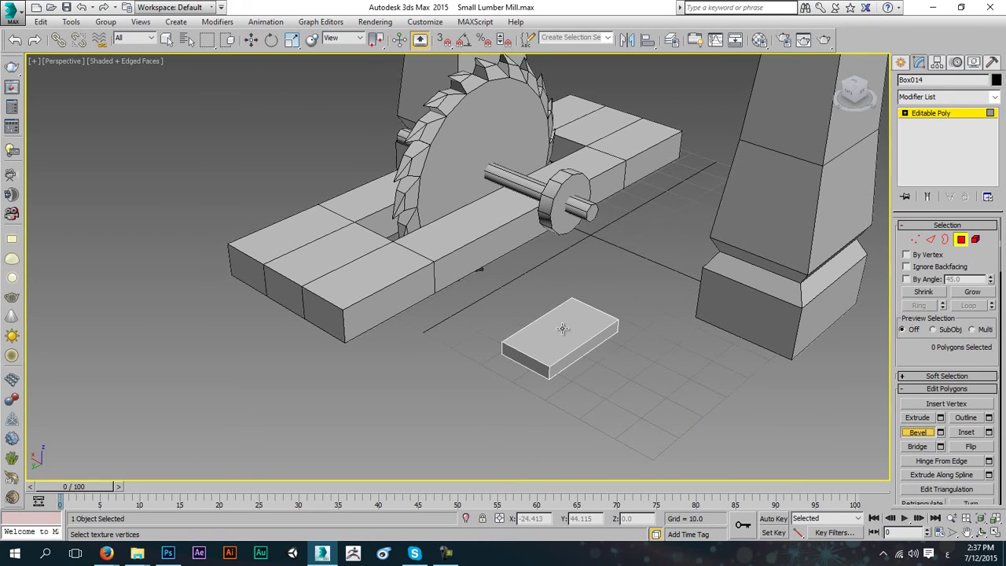
{"action": "left_click_drag", "start_coordinate": [563, 328], "coordinate": [570, 317]}
{"action": "left_click", "coordinate": [565, 325]}
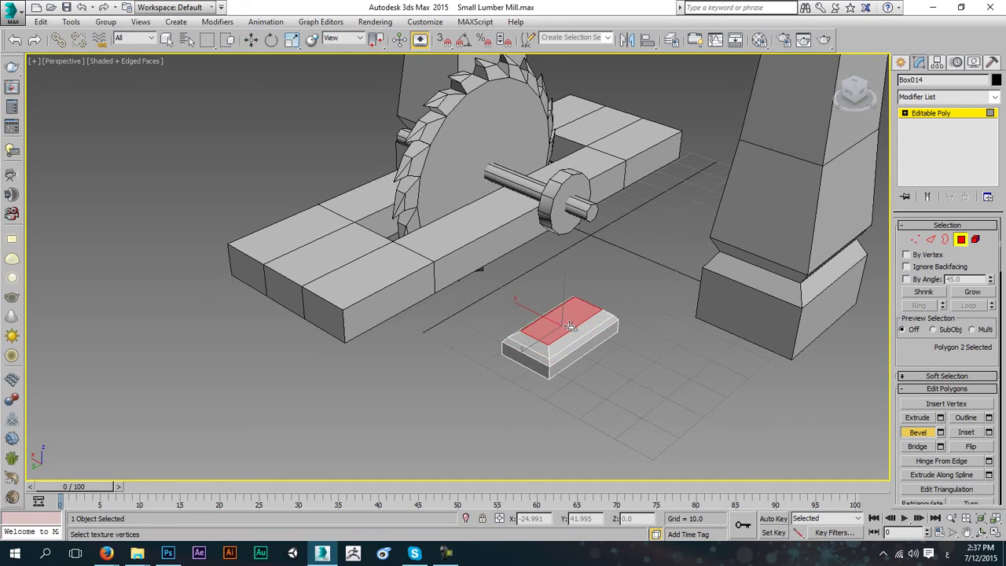
{"action": "left_click", "coordinate": [568, 328]}
{"action": "left_click_drag", "start_coordinate": [568, 329], "coordinate": [570, 292]}
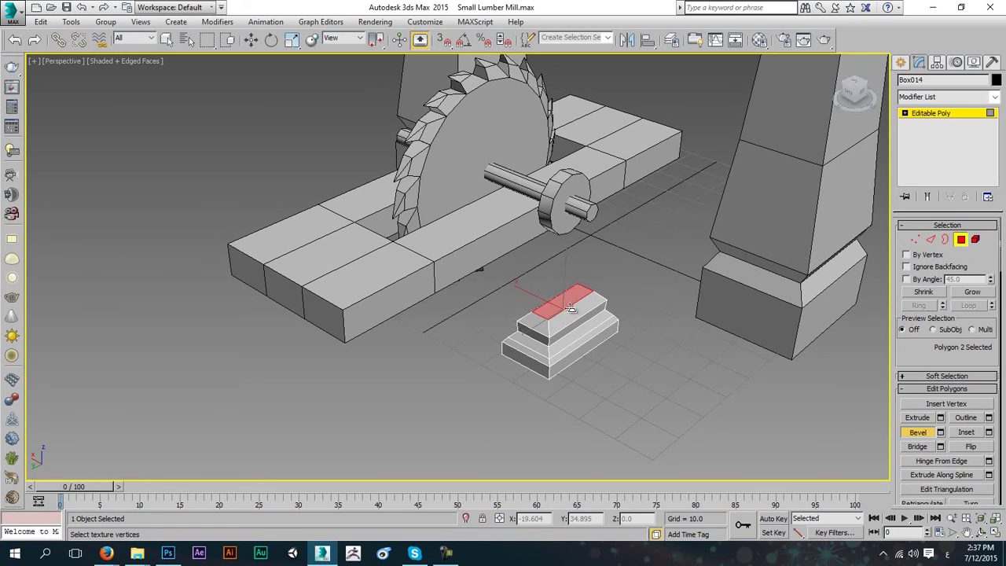
{"action": "left_click_drag", "start_coordinate": [569, 299], "coordinate": [570, 224]}
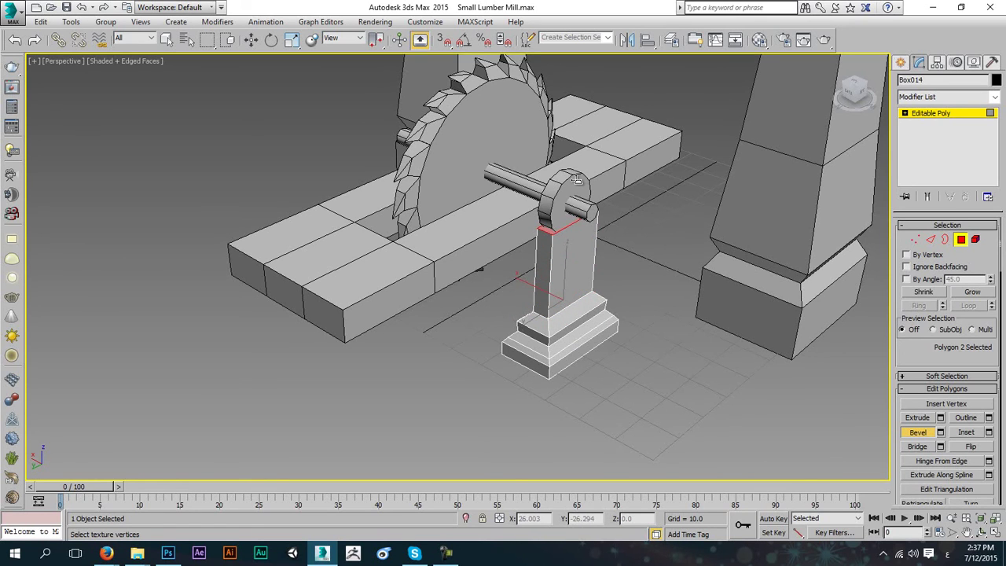
{"action": "left_click", "coordinate": [958, 243]}
- Scale the post to about 82% along Y and move it to Y 51.108 so it is centred under the disc
{"action": "middle_click_drag", "start_coordinate": [638, 291], "coordinate": [596, 283], "text": "alt"}
{"action": "left_click", "coordinate": [290, 40]}
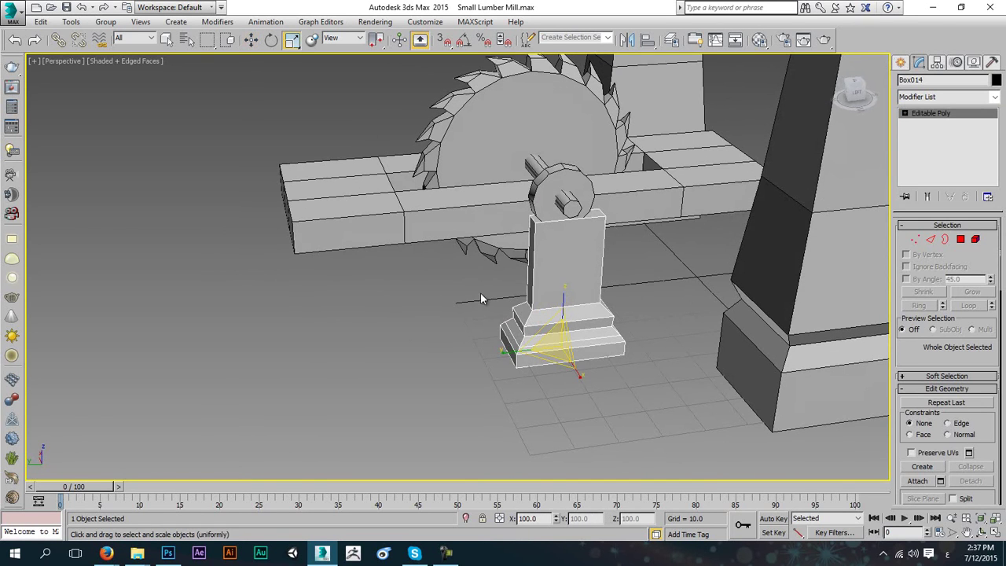
{"action": "left_click_drag", "start_coordinate": [511, 351], "coordinate": [521, 351]}
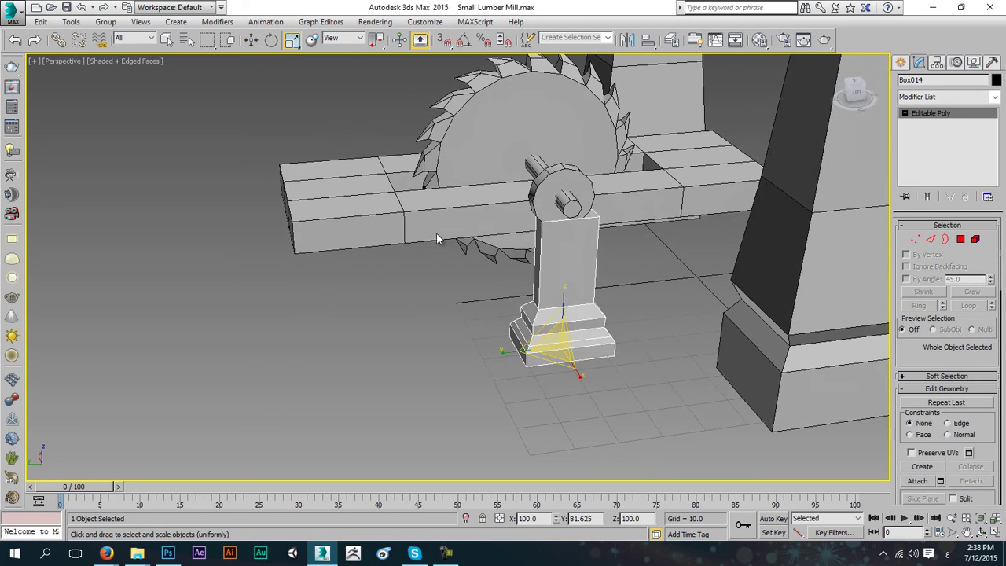
{"action": "left_click", "coordinate": [251, 40]}
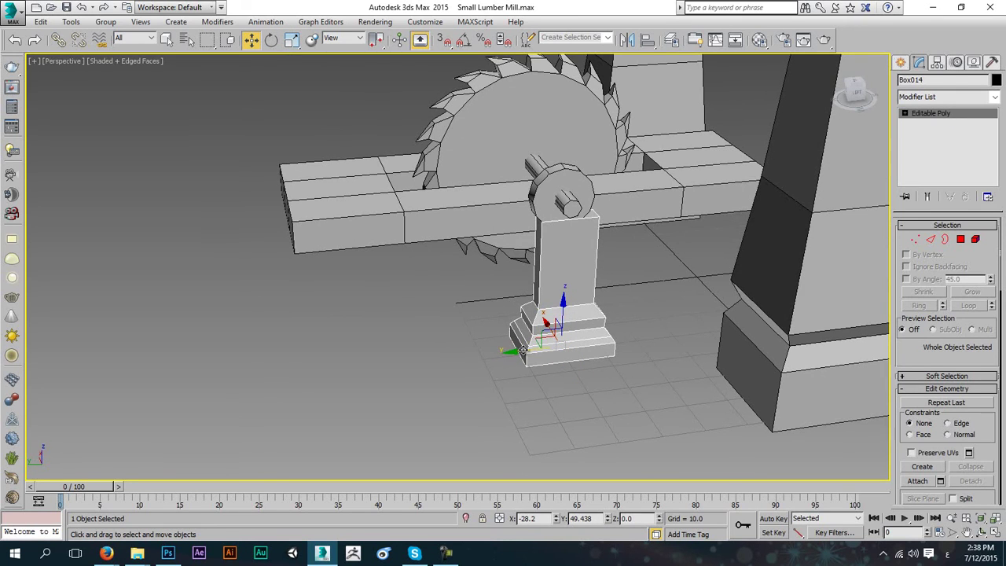
{"action": "left_click_drag", "start_coordinate": [523, 350], "coordinate": [516, 350]}
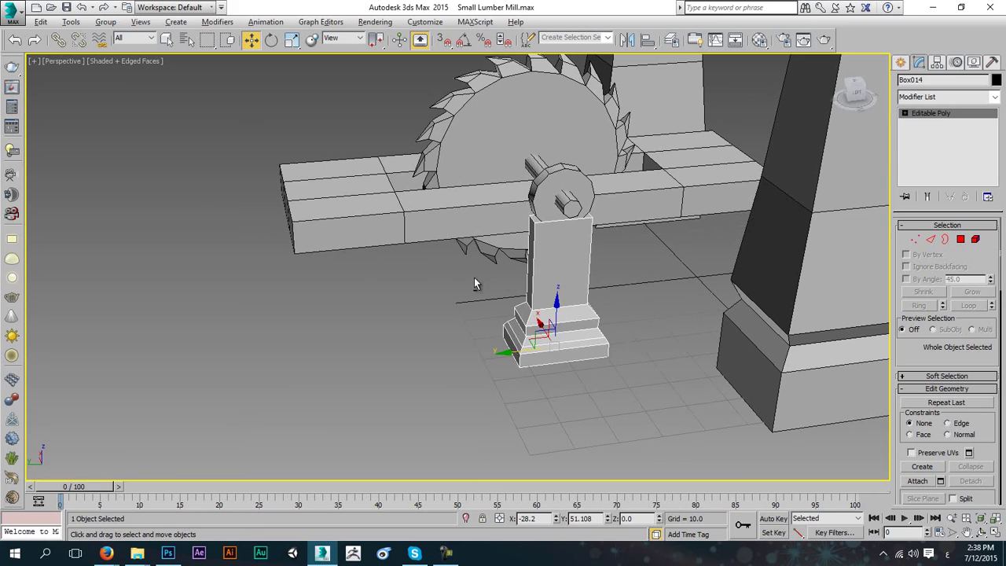
- Copy the disc along X to the shaft's outer end at X -33.838 and scale the copy's X and Y to about 40%
{"action": "middle_click_drag", "start_coordinate": [475, 284], "coordinate": [497, 279], "text": "alt"}
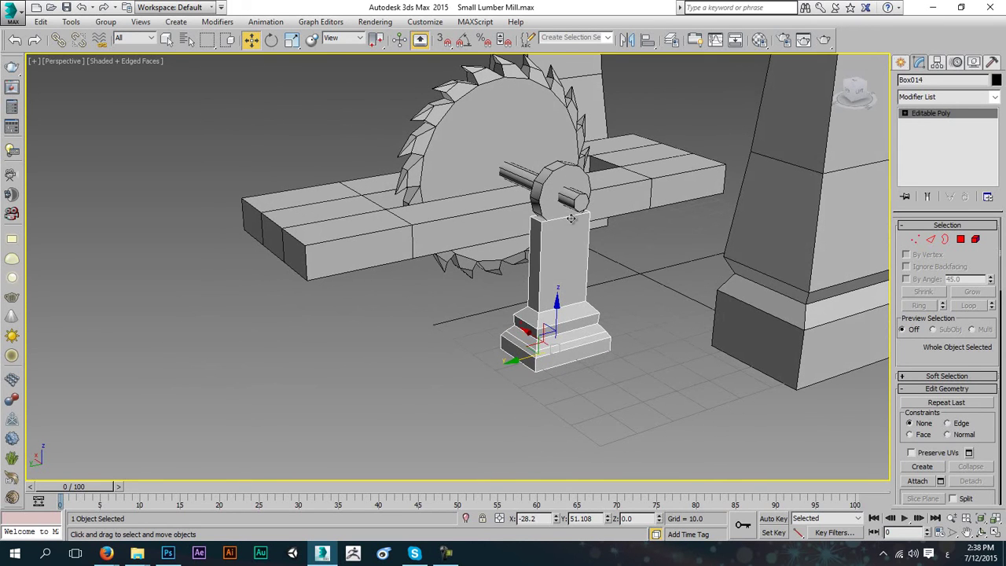
{"action": "middle_click_drag", "start_coordinate": [572, 212], "coordinate": [563, 185], "text": "alt"}
{"action": "left_click", "coordinate": [563, 186]}
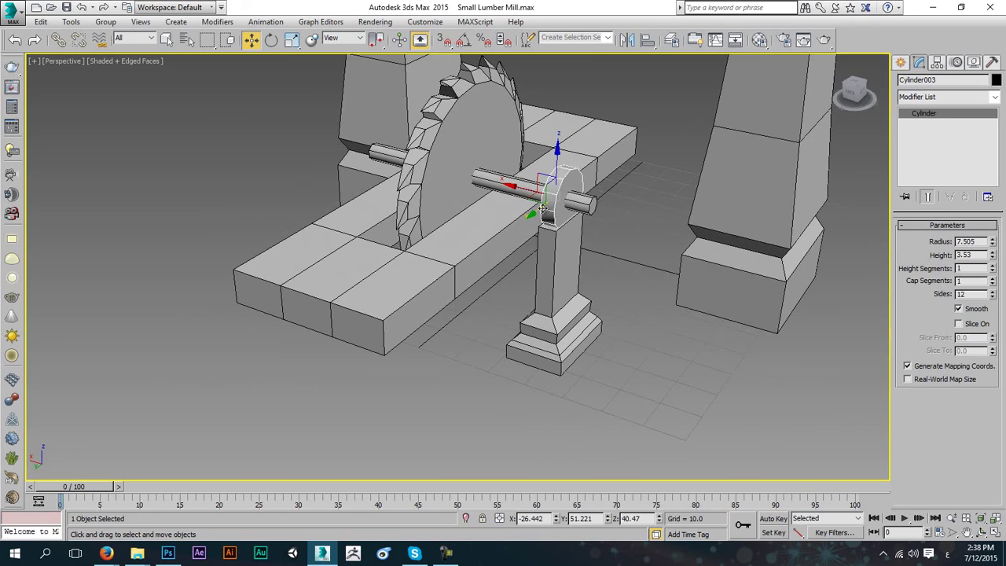
{"action": "mouse_move", "coordinate": [521, 189]}
{"action": "left_mouse_down", "text": "shift"}
{"action": "mouse_move", "coordinate": [593, 201]}
{"action": "mouse_move", "coordinate": [608, 214]}
{"action": "left_mouse_up", "text": "shift"}
{"action": "left_click", "coordinate": [504, 331]}
{"action": "left_click", "coordinate": [291, 39]}
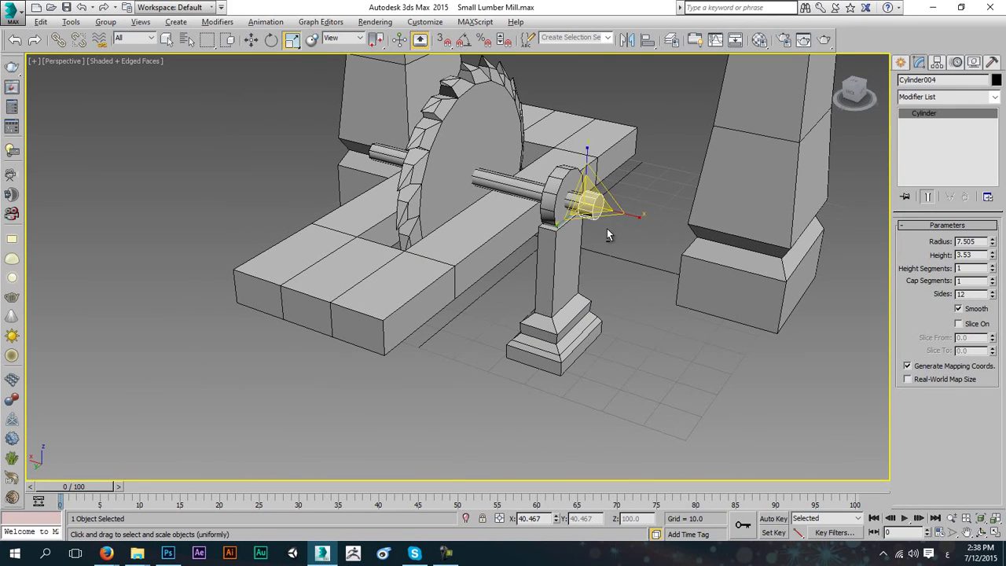
{"action": "middle_click_drag", "start_coordinate": [606, 228], "coordinate": [572, 213], "text": "alt"}
{"action": "scroll", "coordinate": [589, 228], "scroll_direction": "up", "scroll_amount": 4}
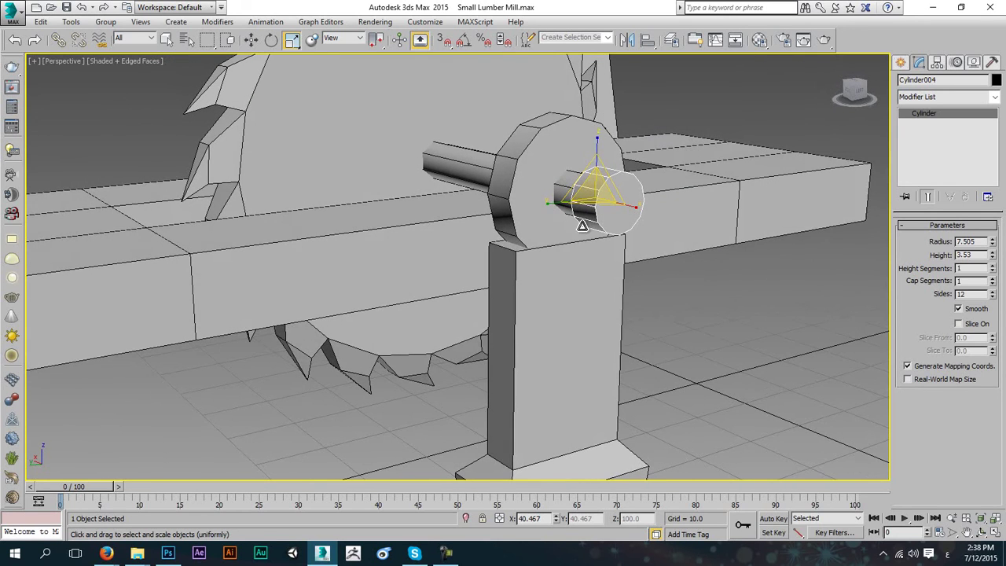
- Copy the small end cap along X to the opposite end of the shaft and clear the selection
{"action": "scroll", "coordinate": [695, 246], "scroll_direction": "down", "scroll_amount": 5}
{"action": "middle_click_drag", "start_coordinate": [683, 268], "coordinate": [612, 226], "text": "alt"}
{"action": "left_click", "coordinate": [695, 320]}
{"action": "left_click", "coordinate": [631, 198]}
{"action": "left_click", "coordinate": [250, 40]}
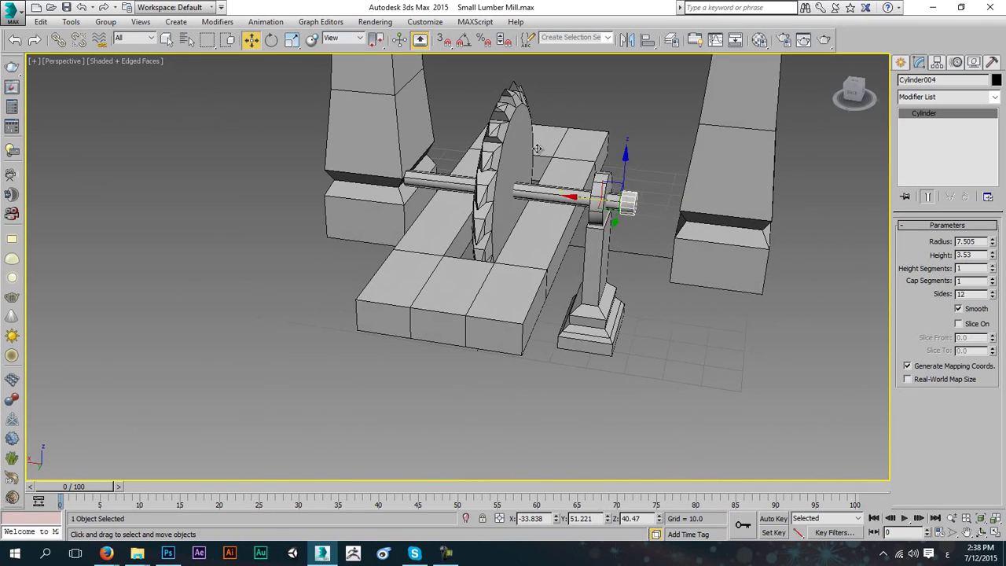
{"action": "left_click_drag", "start_coordinate": [581, 204], "coordinate": [364, 179], "text": "shift"}
{"action": "left_click", "coordinate": [519, 329]}
{"action": "middle_click_drag", "start_coordinate": [664, 327], "coordinate": [665, 310], "text": "alt"}
{"action": "key", "text": "shift+z"}
{"action": "key", "text": "shift+z"}
{"action": "left_click", "coordinate": [618, 371]}
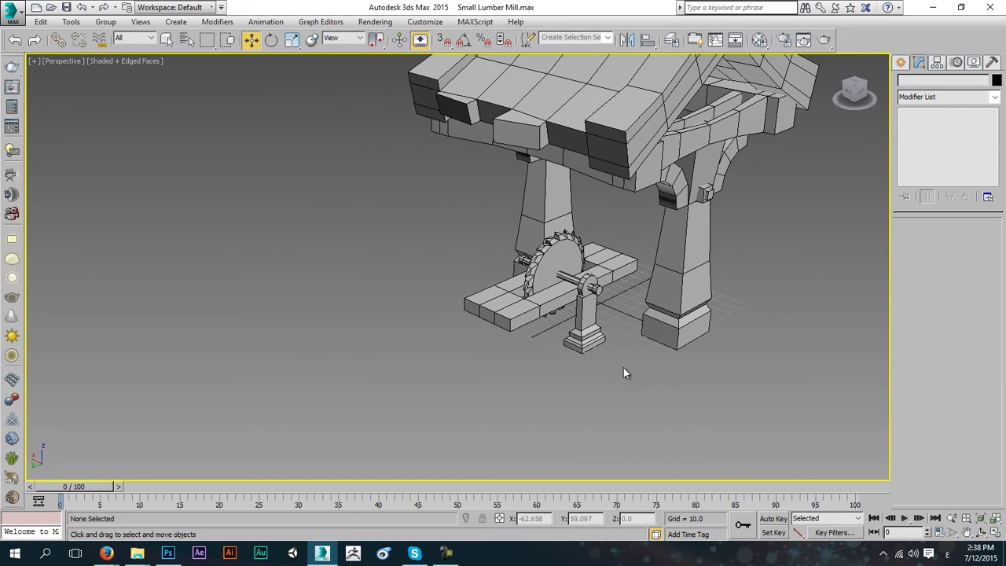
- Bevel the saw table's six underside end polygons down to the ground, forming a tapered leg with a flared foot at each end
{"action": "left_click", "coordinate": [526, 324]}
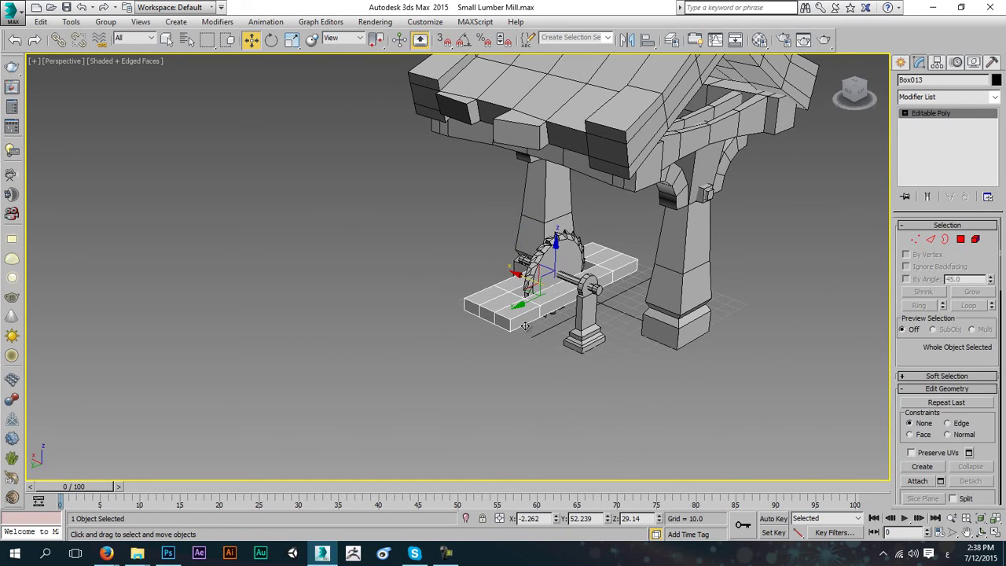
{"action": "middle_click_drag", "start_coordinate": [527, 312], "coordinate": [650, 263], "text": "alt"}
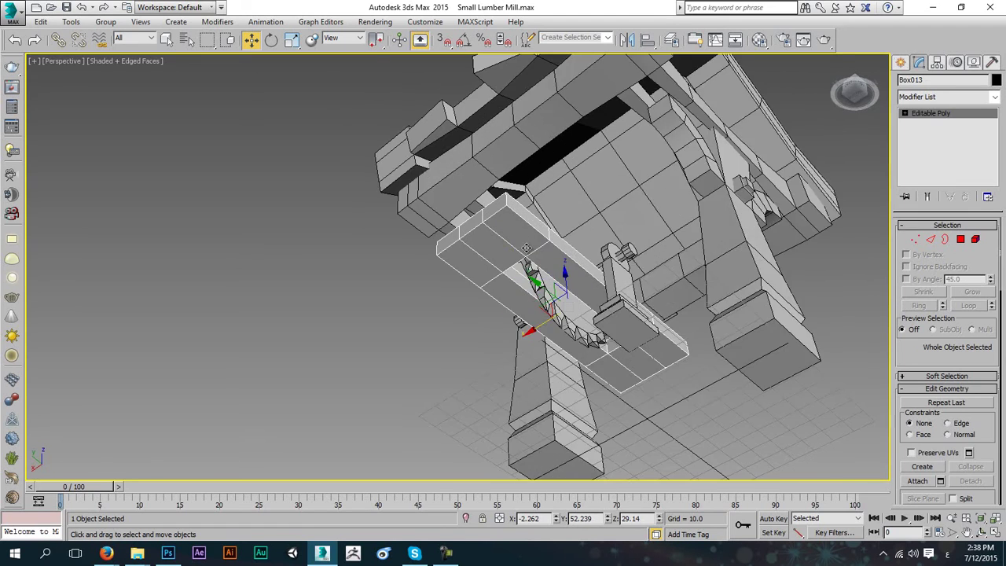
{"action": "scroll", "coordinate": [650, 263], "scroll_direction": "up", "scroll_amount": 3}
{"action": "left_click", "coordinate": [961, 240]}
{"action": "left_click", "coordinate": [493, 220]}
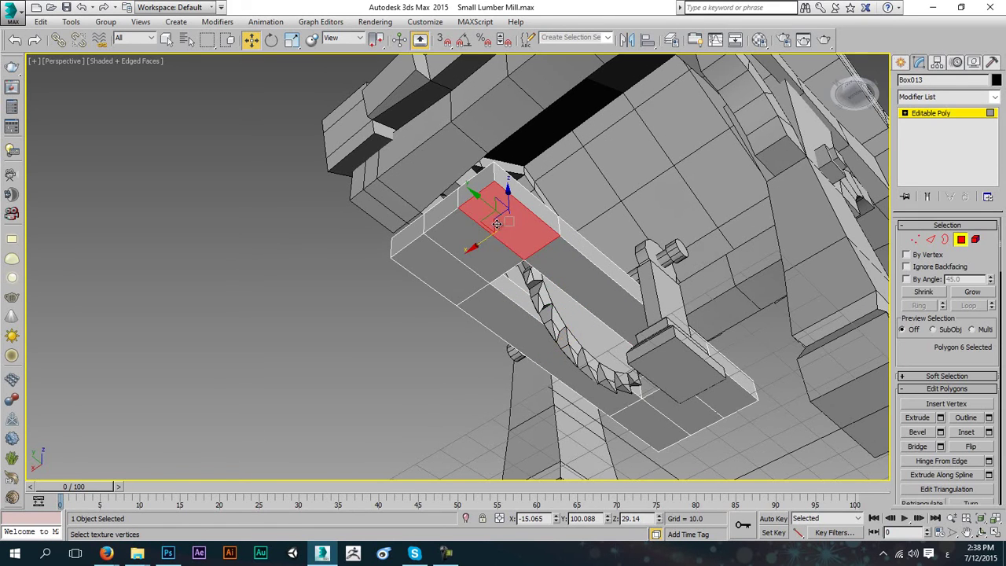
{"action": "left_click", "coordinate": [461, 241], "text": "ctrl"}
{"action": "left_click", "coordinate": [443, 264], "text": "ctrl"}
{"action": "left_click", "coordinate": [736, 402], "text": "ctrl"}
{"action": "left_click", "coordinate": [699, 412], "text": "ctrl"}
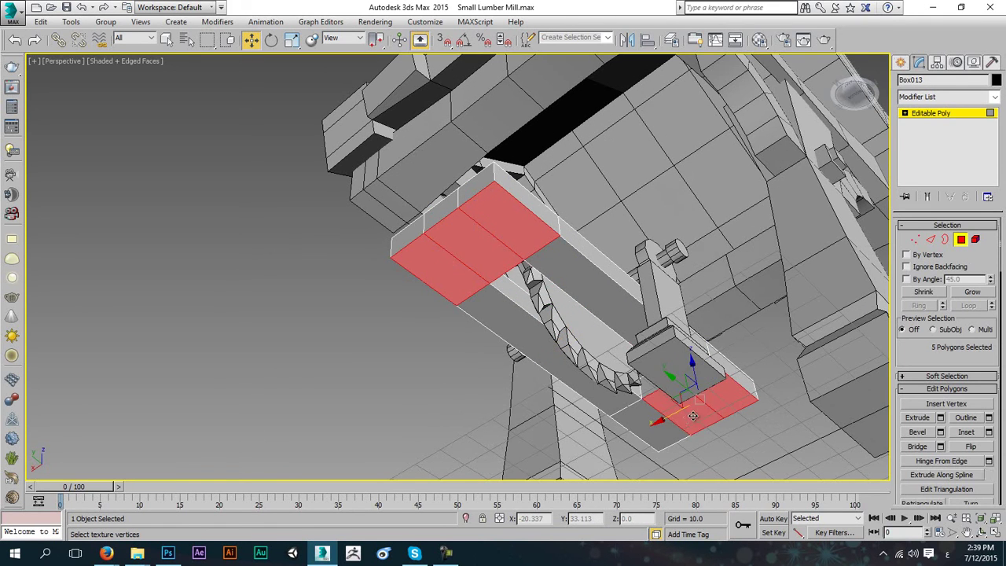
{"action": "left_click", "coordinate": [666, 429], "text": "ctrl"}
{"action": "left_click", "coordinate": [918, 432]}
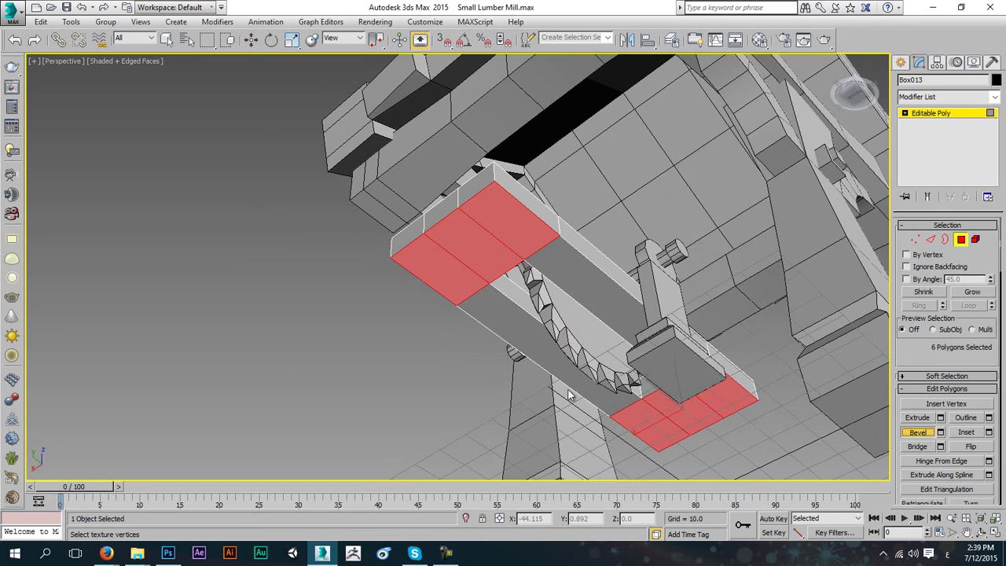
{"action": "key", "text": "shift+z"}
{"action": "key", "text": "shift+z"}
{"action": "key", "text": "shift+z"}
{"action": "key", "text": "shift+z"}
{"action": "key", "text": "shift+z"}
{"action": "key", "text": "shift+z"}
{"action": "key", "text": "shift+z"}
{"action": "key", "text": "shift+z"}
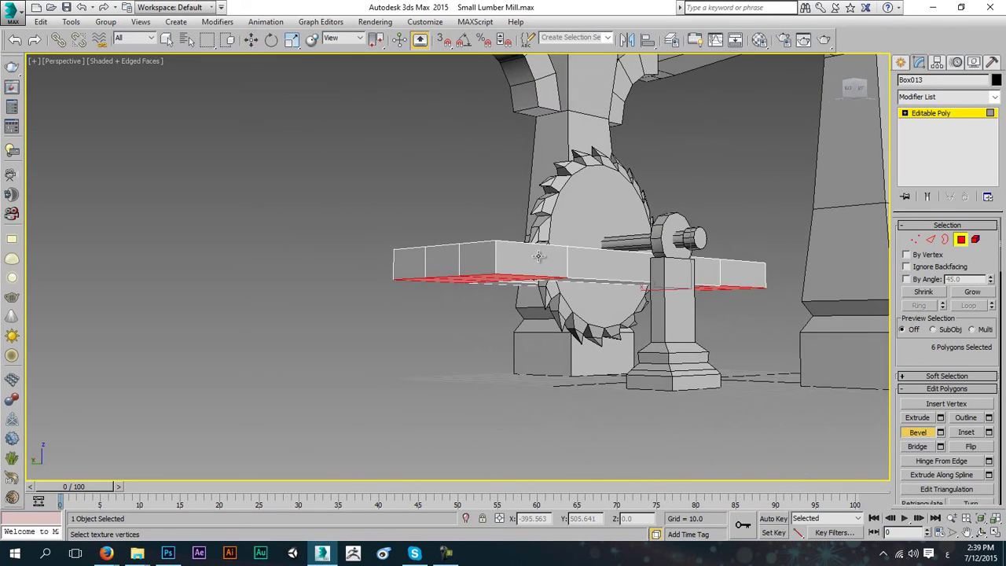
{"action": "key", "text": "alt+w"}
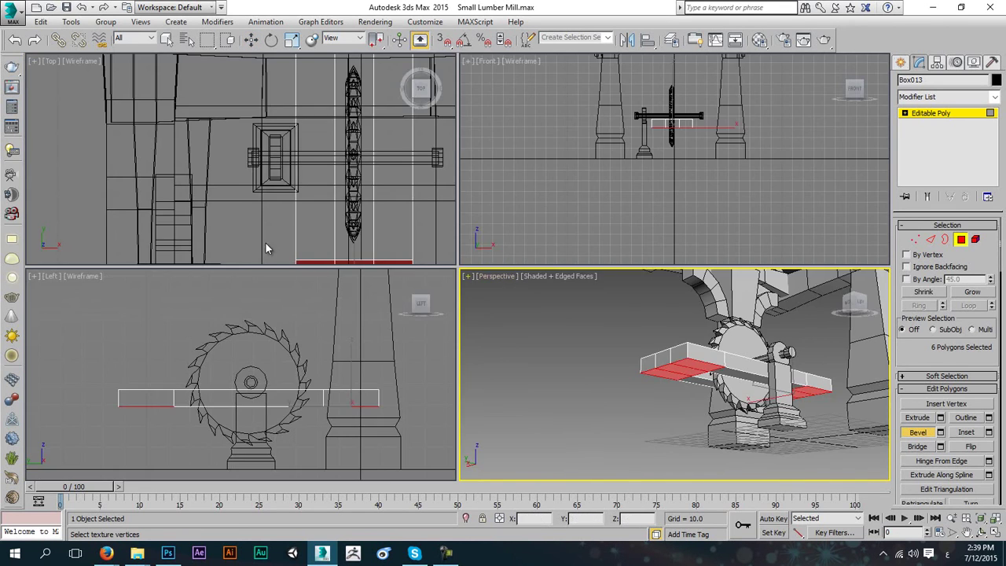
{"action": "middle_click_drag", "start_coordinate": [756, 101], "coordinate": [769, 99]}
{"action": "scroll", "coordinate": [761, 104], "scroll_direction": "up", "scroll_amount": 4}
{"action": "middle_click_drag", "start_coordinate": [361, 320], "coordinate": [363, 293]}
{"action": "middle_click_drag", "start_coordinate": [659, 378], "coordinate": [626, 346]}
{"action": "scroll", "coordinate": [619, 339], "scroll_direction": "up", "scroll_amount": 1}
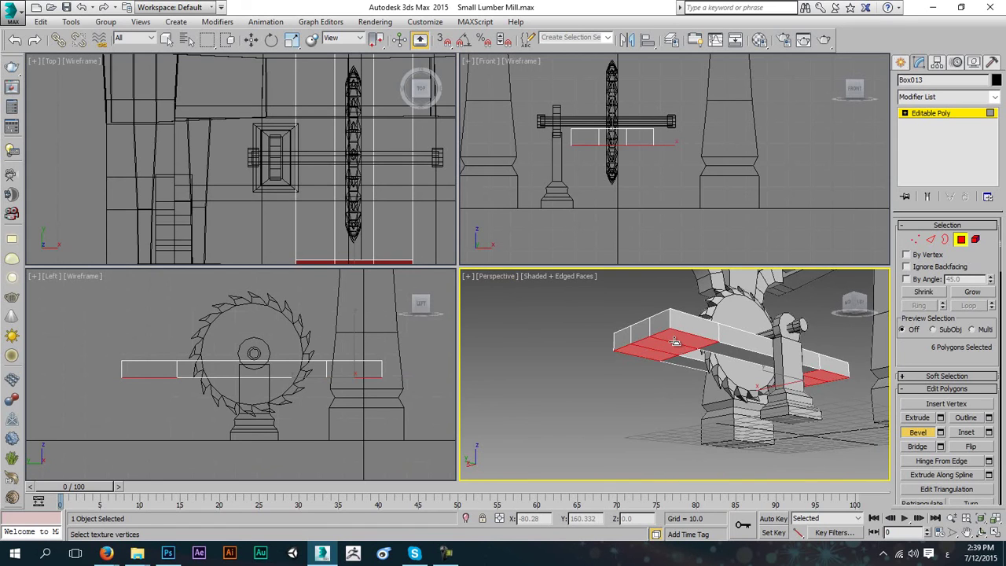
{"action": "left_click_drag", "start_coordinate": [675, 342], "coordinate": [677, 341]}
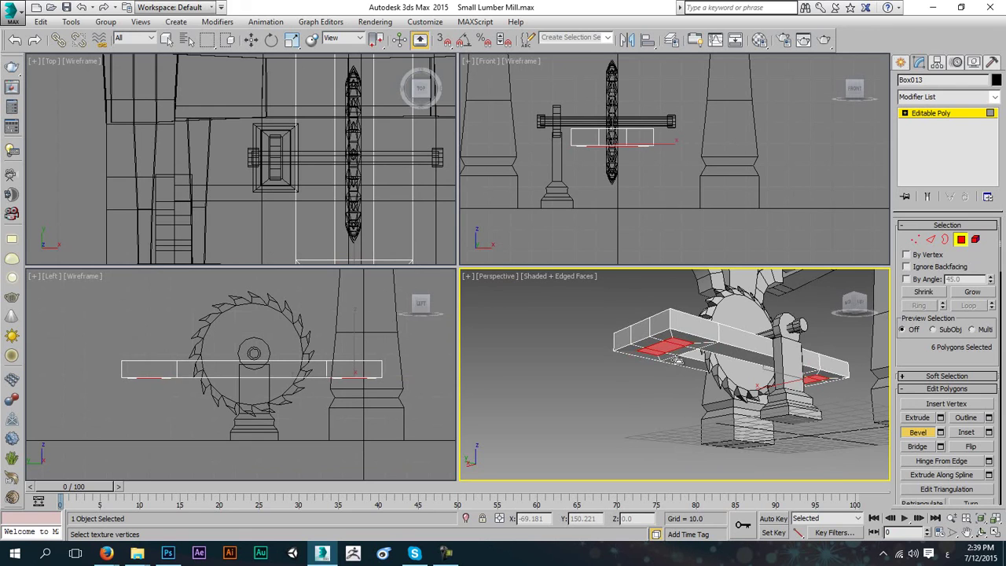
{"action": "left_click_drag", "start_coordinate": [678, 359], "coordinate": [676, 384]}
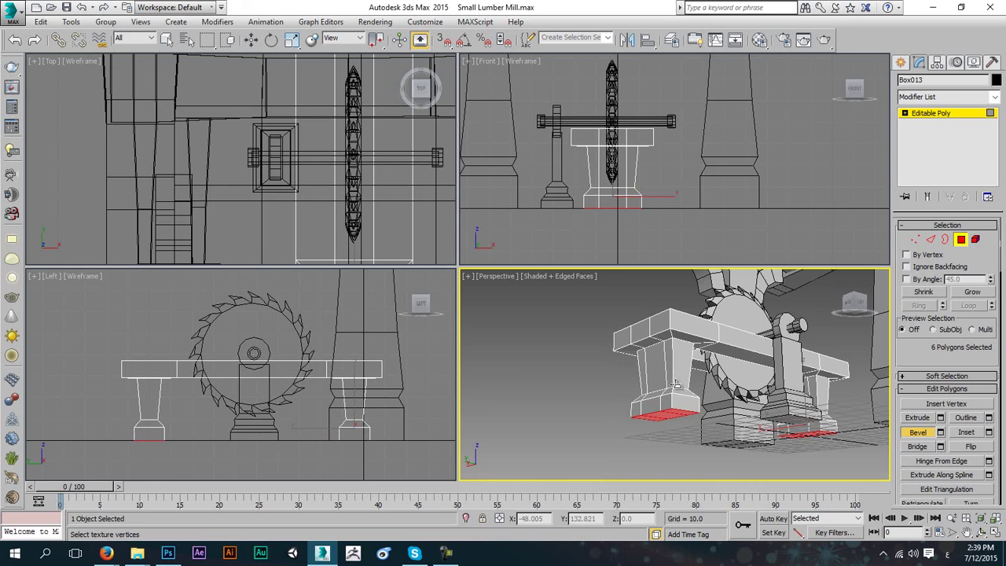
- Finish polygon editing on the saw table and return to whole-object level
{"action": "key", "text": "w"}
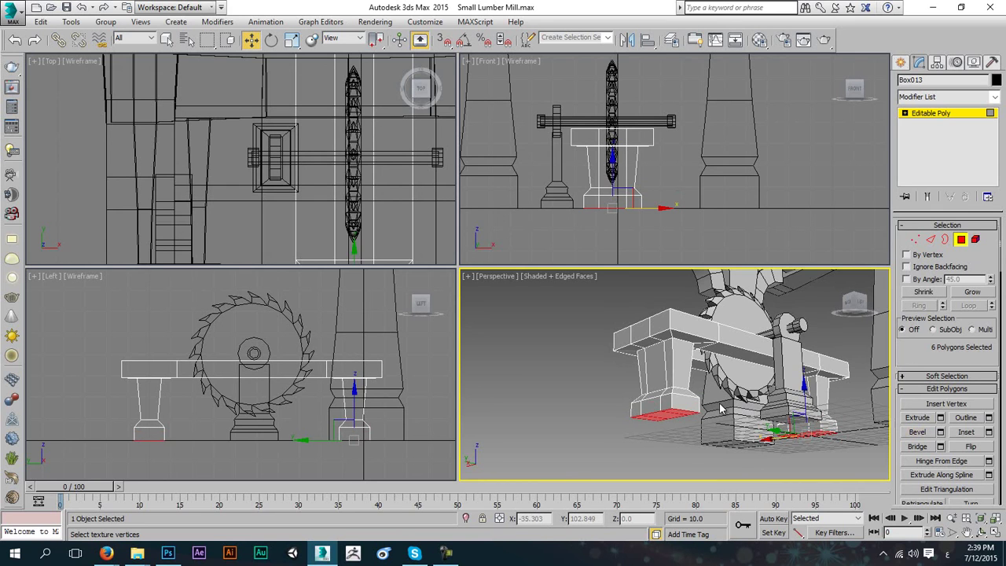
{"action": "middle_click_drag", "start_coordinate": [753, 350], "coordinate": [684, 402], "text": "alt"}
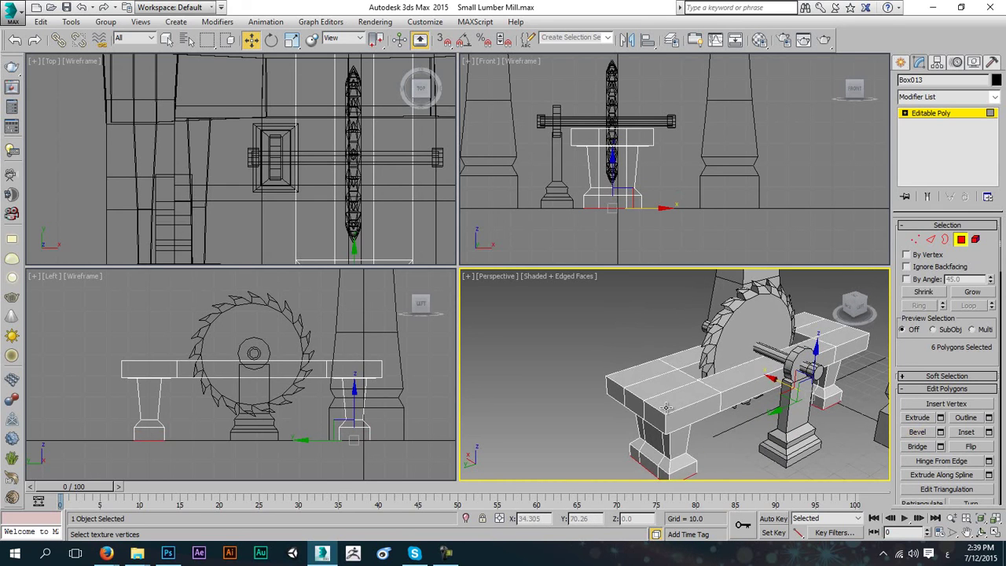
{"action": "key", "text": "alt+w"}
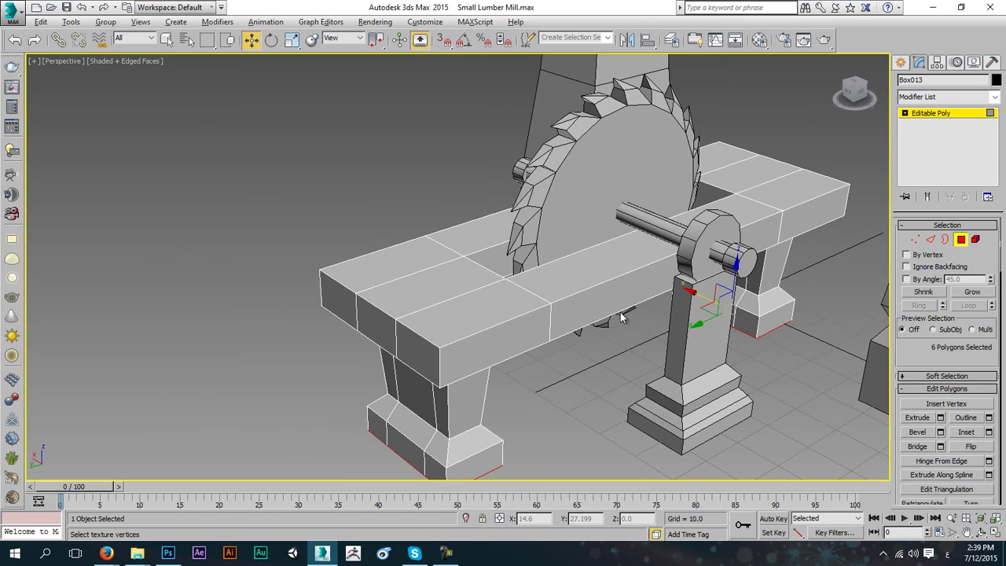
{"action": "left_click", "coordinate": [960, 240]}
{"action": "scroll", "coordinate": [637, 296], "scroll_direction": "down", "scroll_amount": 6}
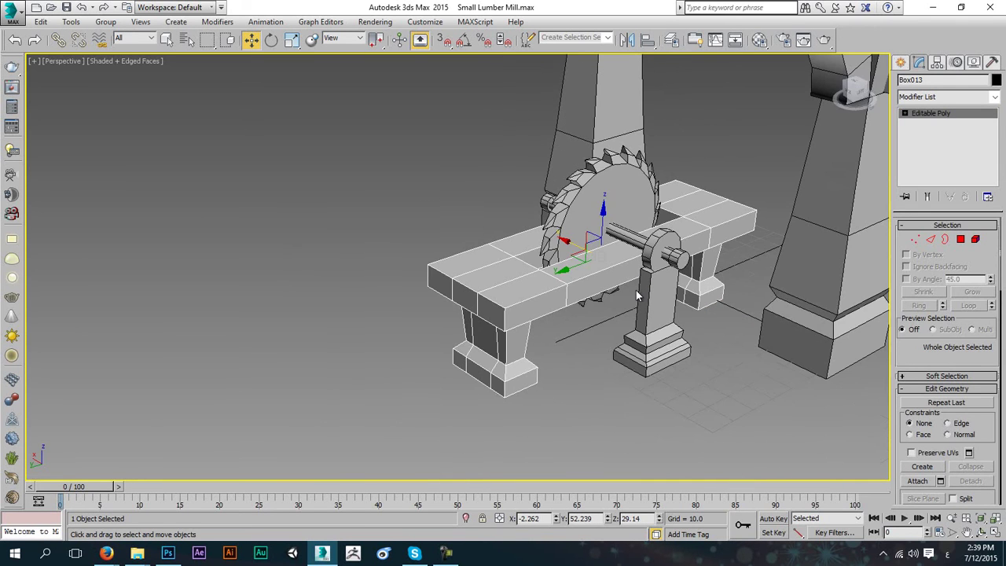
- Create a flat box plank on the ground in front of the structure, about 77.8 long, 25.7 wide and 4.2 high
{"action": "middle_click_drag", "start_coordinate": [641, 294], "coordinate": [627, 293]}
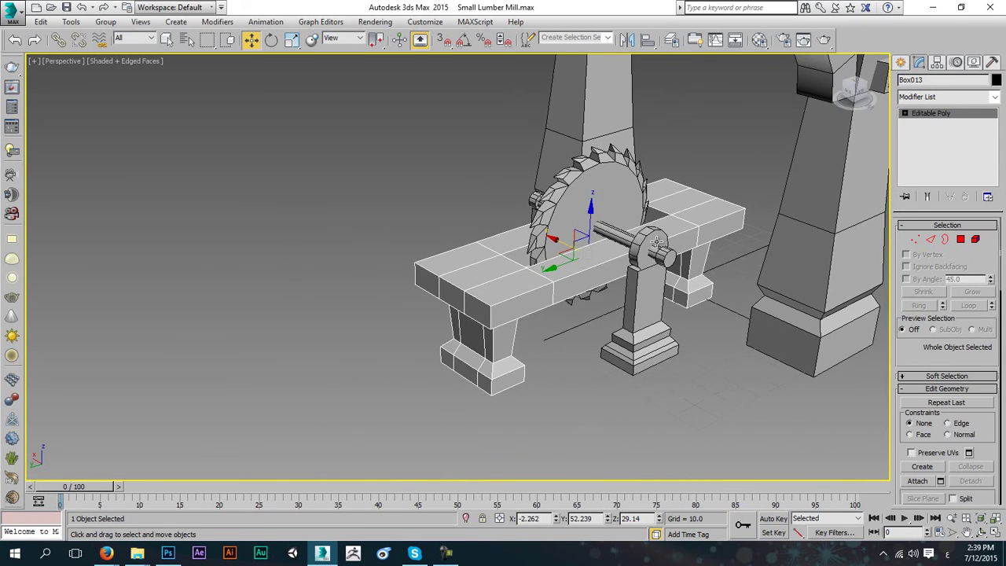
{"action": "scroll", "coordinate": [629, 275], "scroll_direction": "down", "scroll_amount": 6}
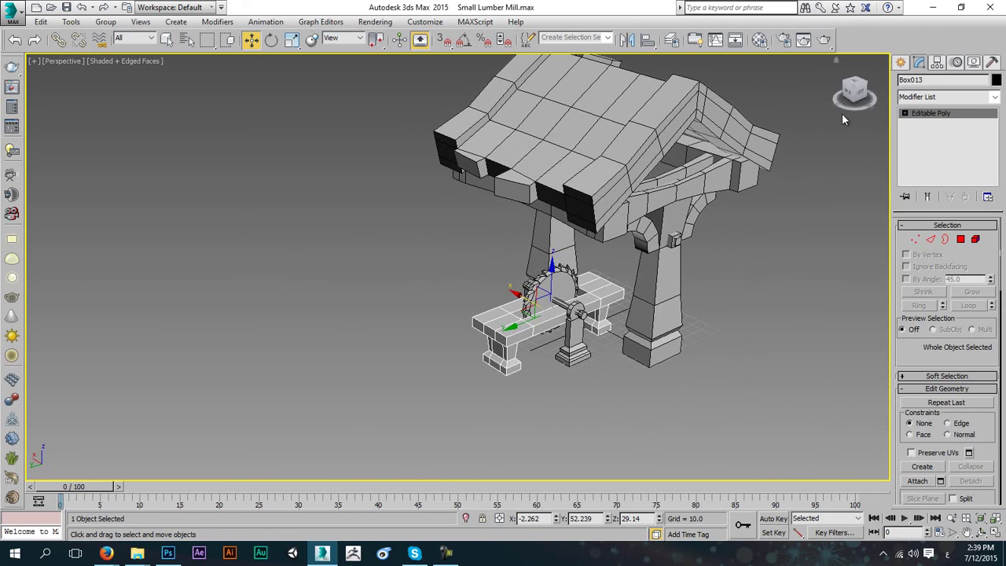
{"action": "left_click", "coordinate": [899, 62]}
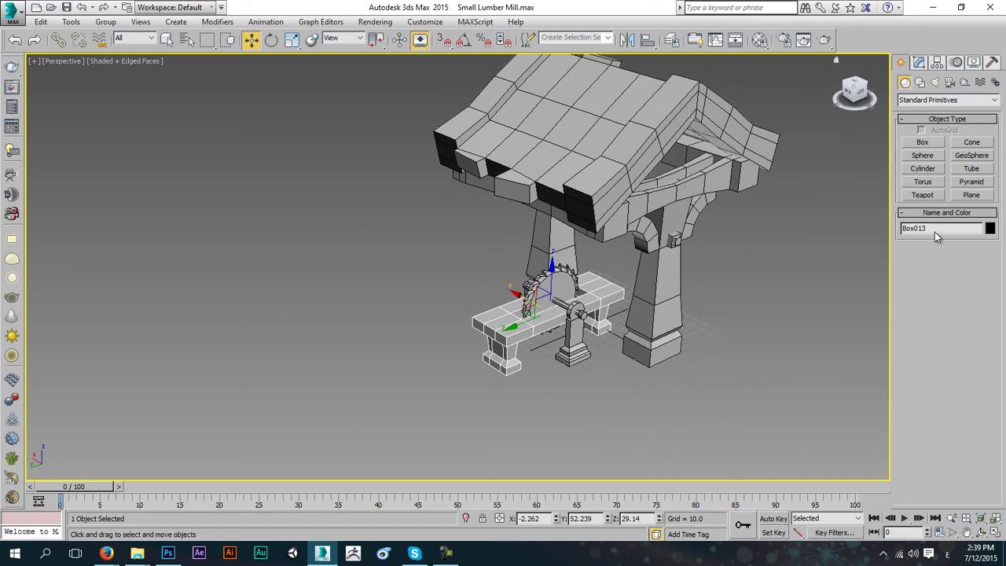
{"action": "left_click", "coordinate": [923, 142]}
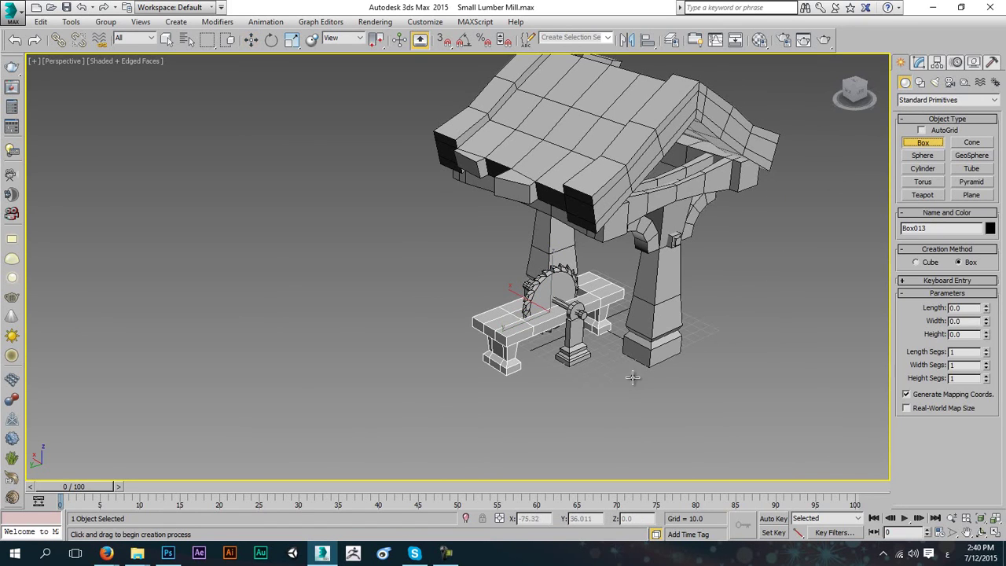
{"action": "left_click_drag", "start_coordinate": [636, 374], "coordinate": [569, 441]}
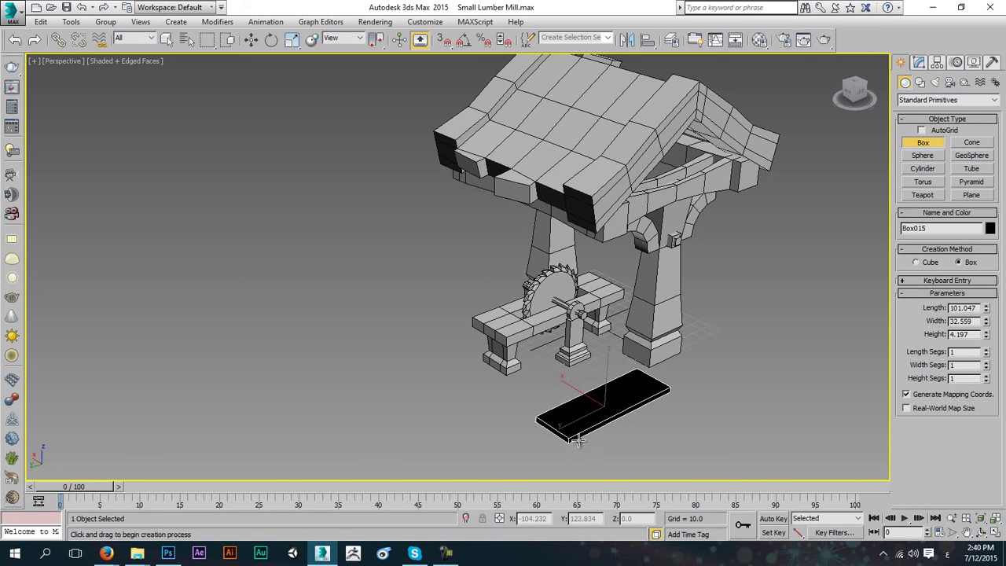
{"action": "middle_click_drag", "start_coordinate": [664, 359], "coordinate": [683, 395], "text": "alt"}
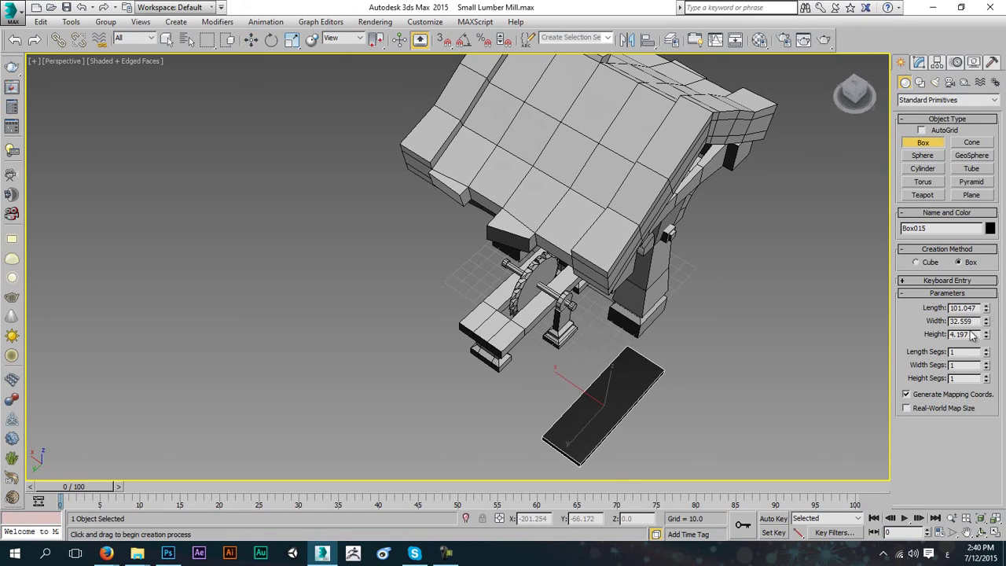
{"action": "left_click_drag", "start_coordinate": [985, 312], "coordinate": [988, 339]}
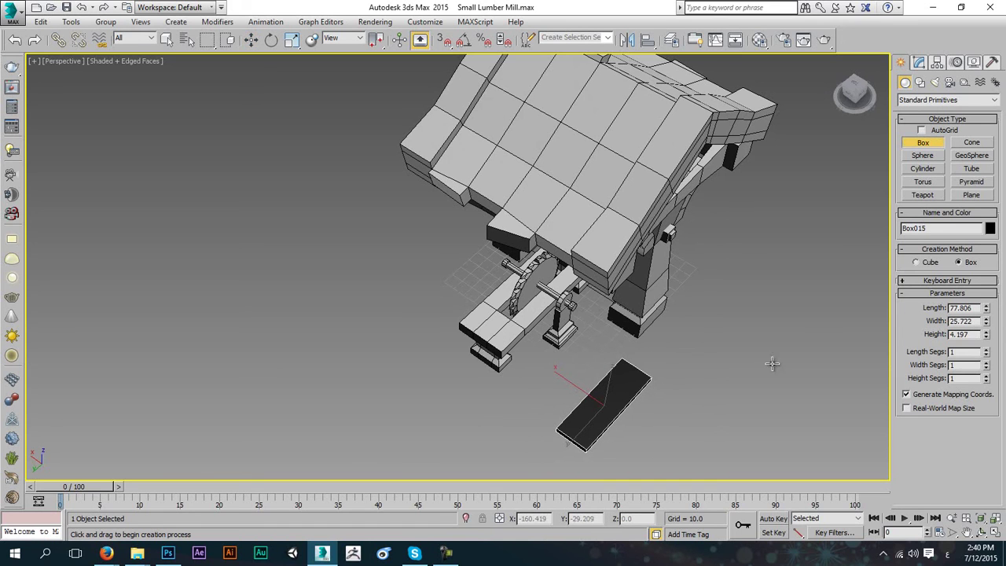
- Assign the 01 - Default material to the plank and rotate it about 18.5° around Z
{"action": "key", "text": "m"}
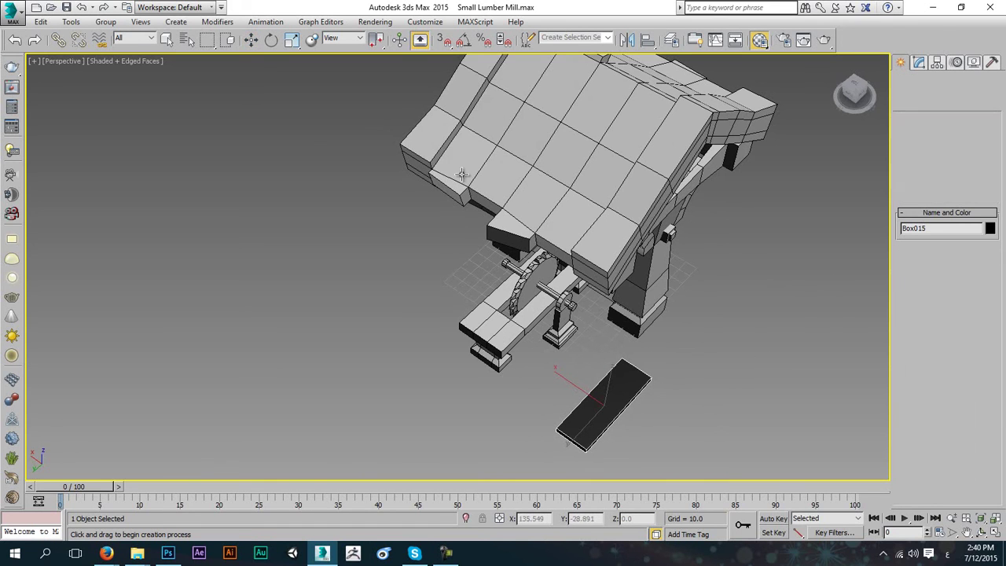
{"action": "left_click", "coordinate": [709, 201]}
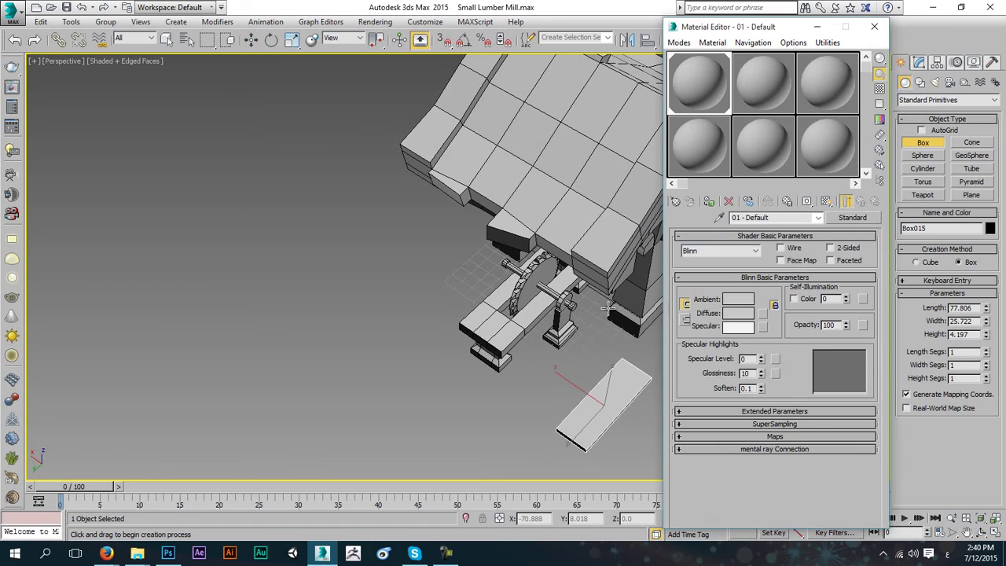
{"action": "key", "text": "m"}
{"action": "middle_click_drag", "start_coordinate": [727, 351], "coordinate": [646, 277], "text": "alt"}
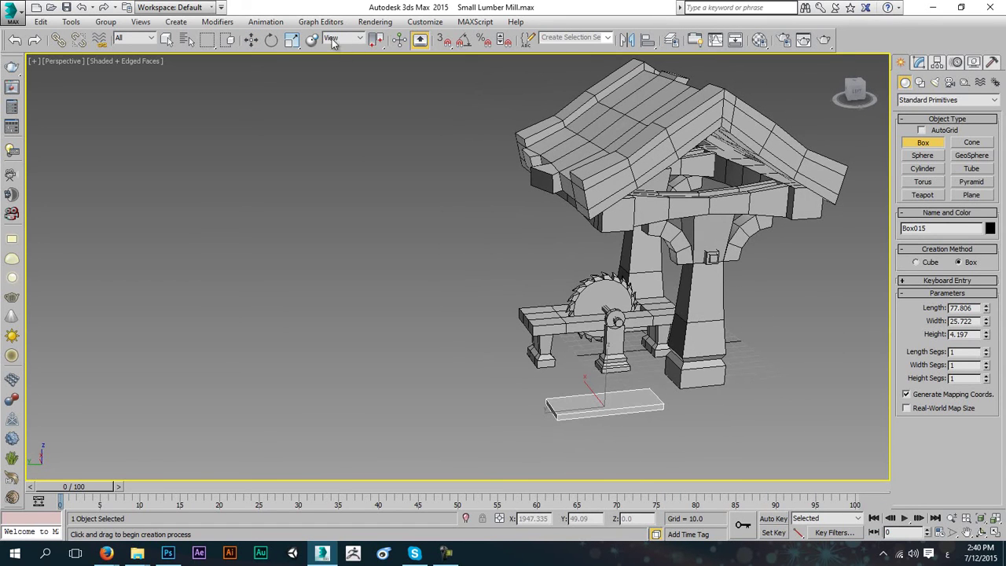
{"action": "left_click", "coordinate": [268, 43]}
{"action": "middle_click_drag", "start_coordinate": [425, 285], "coordinate": [587, 425], "text": "alt"}
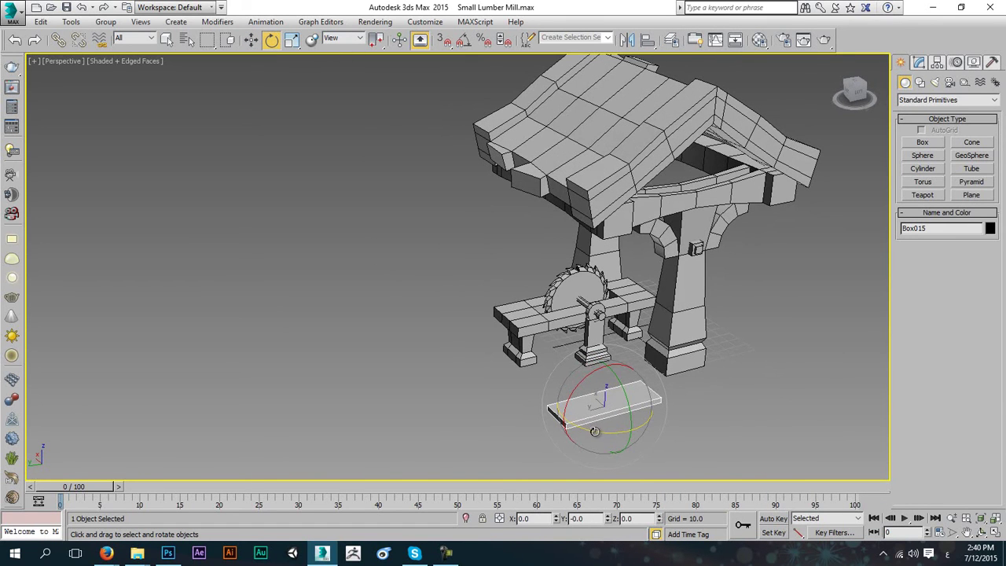
{"action": "left_click_drag", "start_coordinate": [594, 430], "coordinate": [624, 424]}
- Copy the plank along the ground to the nearby column's base, at about X -100.3, Y -0.2
{"action": "left_click", "coordinate": [251, 39]}
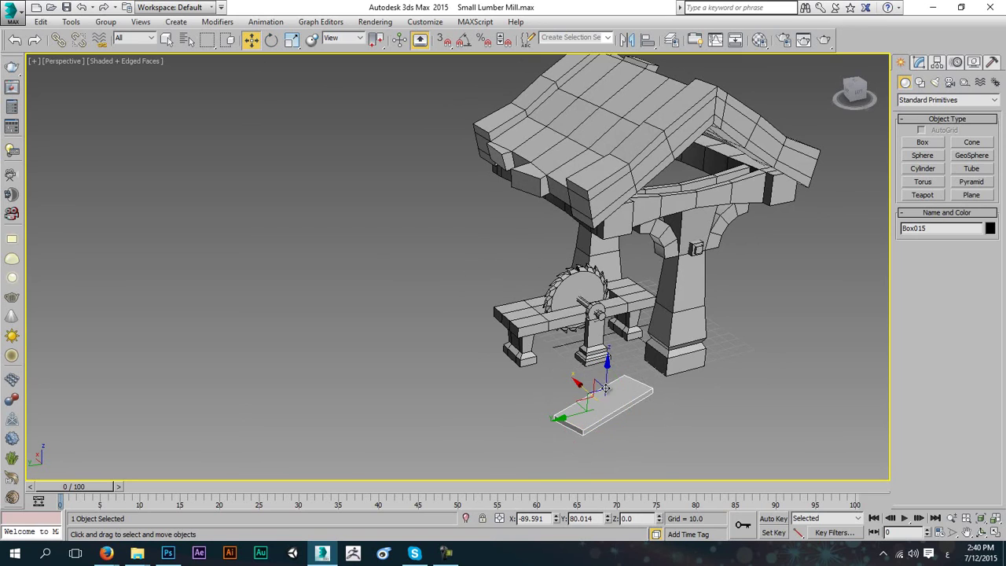
{"action": "mouse_move", "coordinate": [579, 402]}
{"action": "left_mouse_down", "text": "shift"}
{"action": "mouse_move", "coordinate": [668, 393]}
{"action": "mouse_move", "coordinate": [680, 382]}
{"action": "left_mouse_up", "text": "shift"}
{"action": "left_click", "coordinate": [506, 331]}
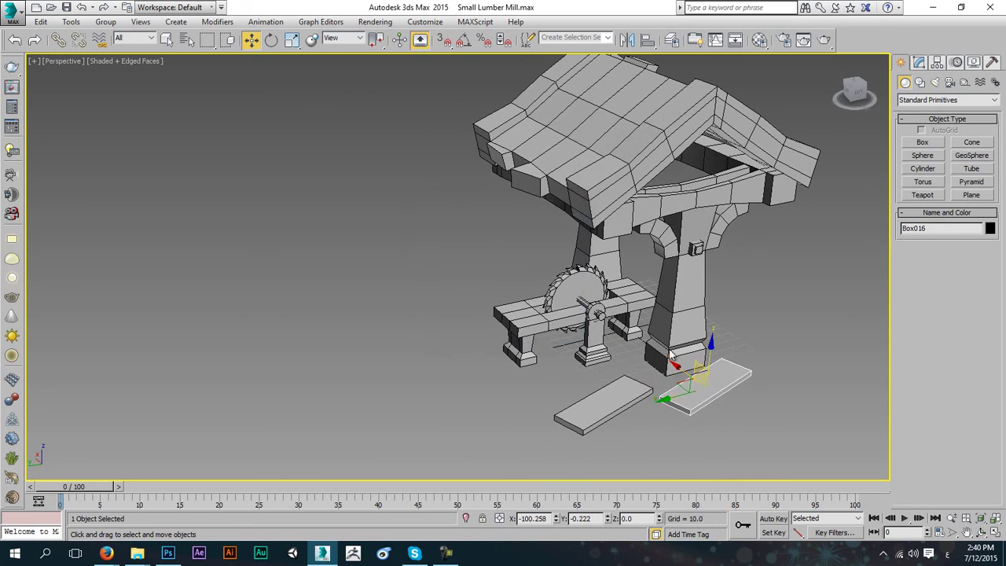
- Rotate the copied plank upright and move it beside the column at about X -77.5, Z 40.8
{"action": "left_click", "coordinate": [271, 40]}
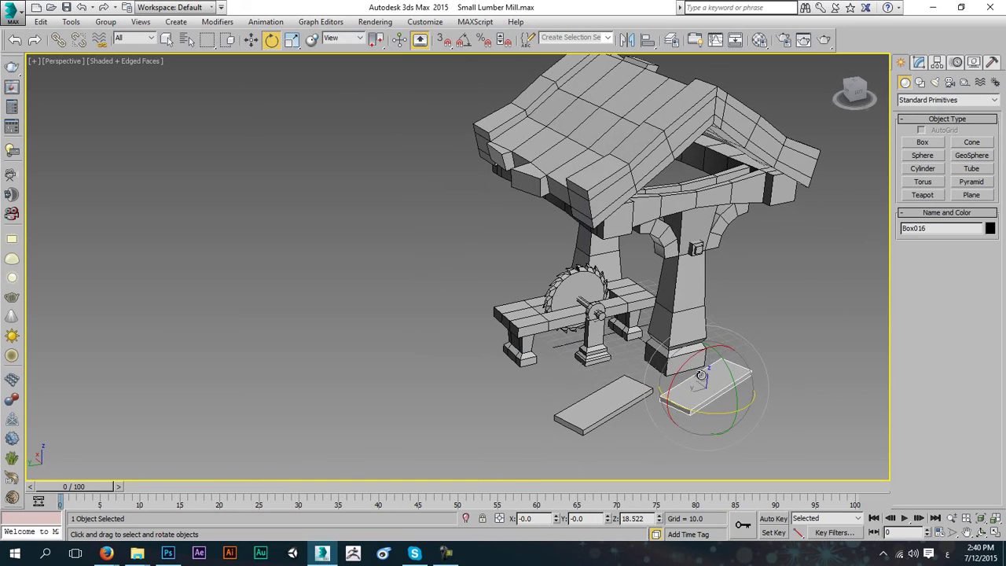
{"action": "mouse_move", "coordinate": [697, 361]}
{"action": "left_mouse_down"}
{"action": "mouse_move", "coordinate": [709, 440]}
{"action": "mouse_move", "coordinate": [738, 423]}
{"action": "mouse_move", "coordinate": [718, 407]}
{"action": "left_mouse_up"}
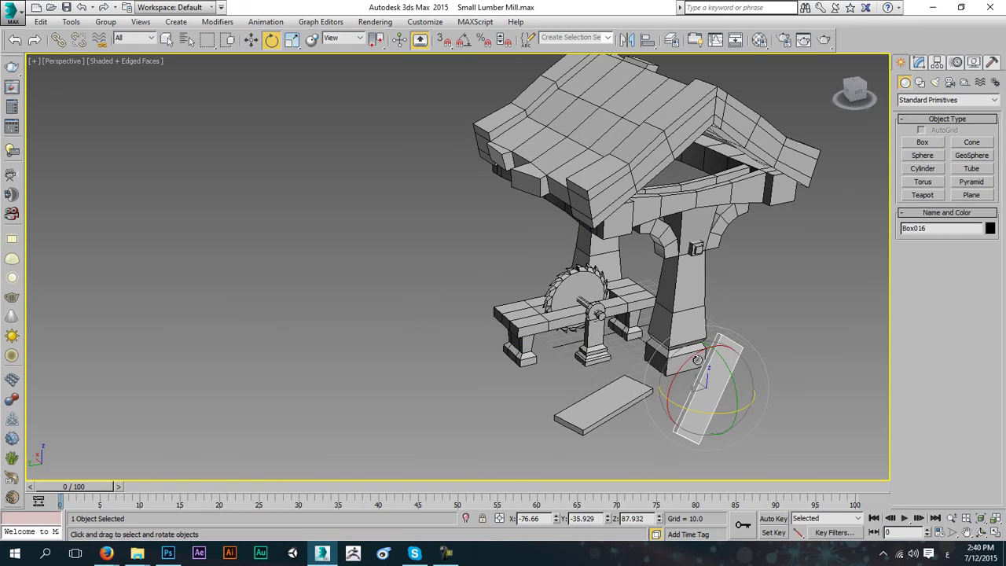
{"action": "mouse_move", "coordinate": [697, 359]}
{"action": "left_mouse_down"}
{"action": "mouse_move", "coordinate": [703, 383]}
{"action": "mouse_move", "coordinate": [683, 301]}
{"action": "left_mouse_up"}
{"action": "left_click", "coordinate": [251, 39]}
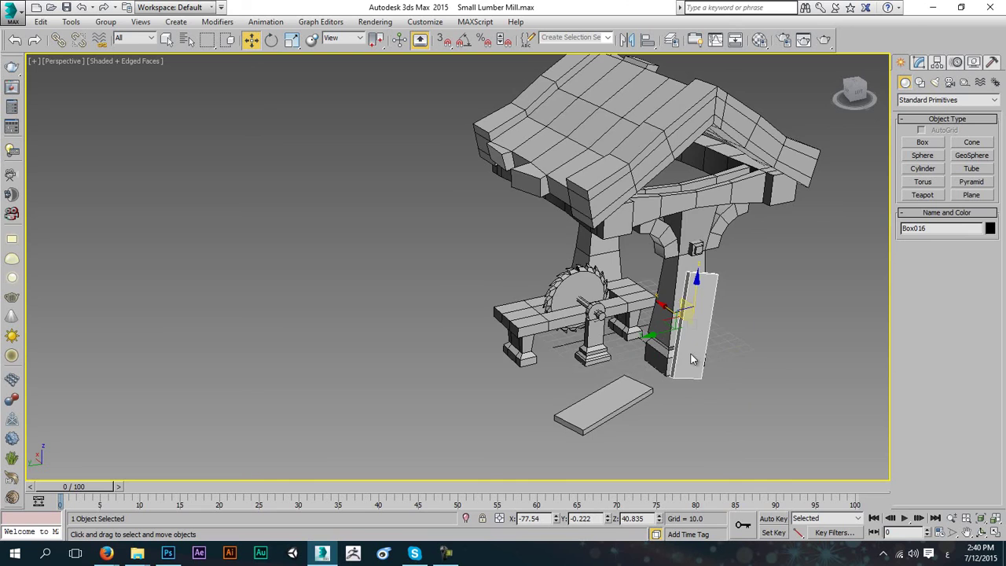
- Tilt the upright plank about 6° around Y so that it leans against the column
{"action": "middle_click_drag", "start_coordinate": [691, 360], "coordinate": [778, 355], "text": "alt"}
{"action": "key", "text": "e"}
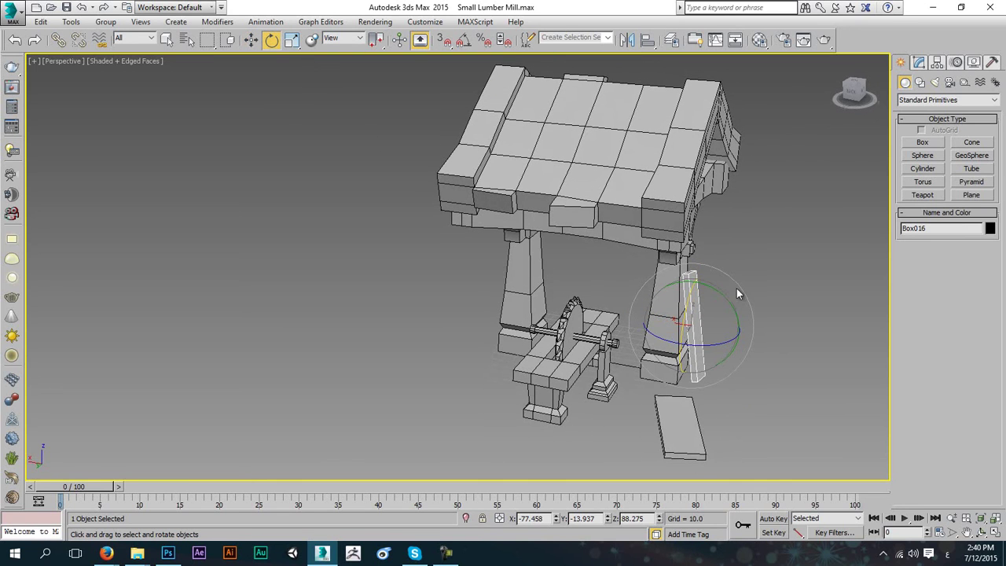
{"action": "left_click_drag", "start_coordinate": [721, 297], "coordinate": [714, 291]}
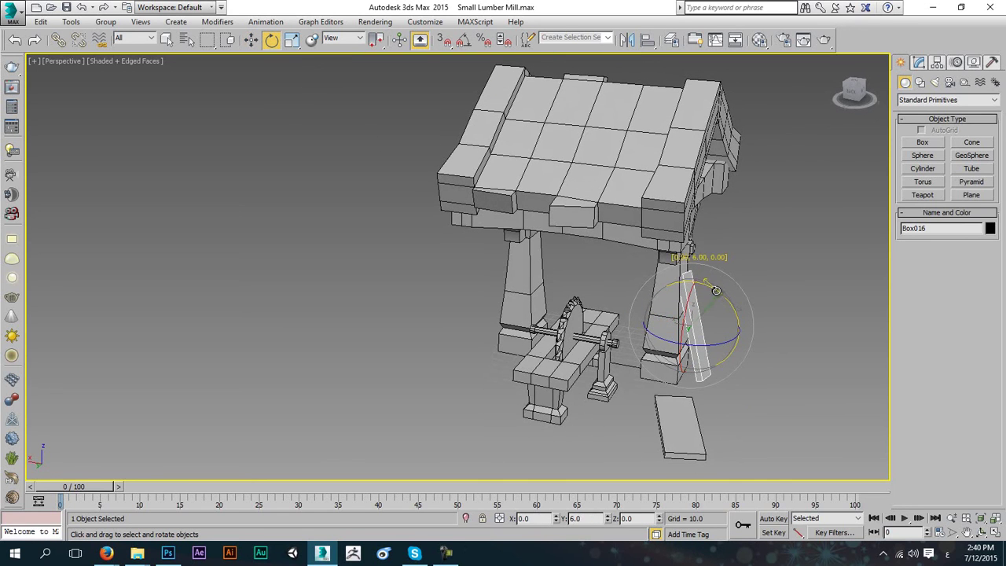
{"action": "left_click", "coordinate": [251, 39]}
{"action": "left_click_drag", "start_coordinate": [660, 317], "coordinate": [662, 314]}
{"action": "left_click", "coordinate": [662, 314]}
- Copy the ground plank straight up to Z 6.134 so the copy is stacked above the original
{"action": "middle_click_drag", "start_coordinate": [677, 336], "coordinate": [651, 349], "text": "alt"}
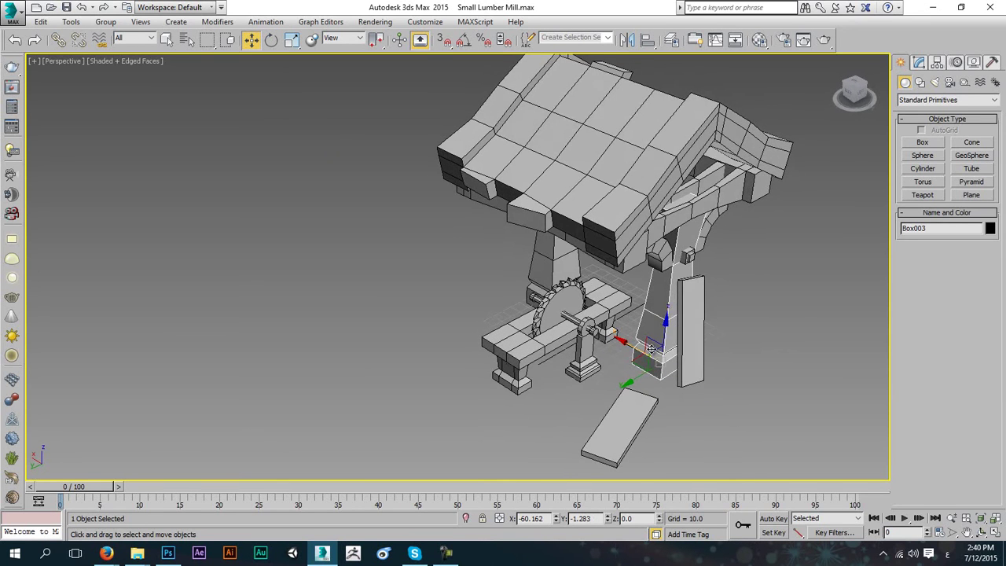
{"action": "left_click", "coordinate": [632, 459]}
{"action": "middle_click_drag", "start_coordinate": [633, 428], "coordinate": [609, 412], "text": "alt"}
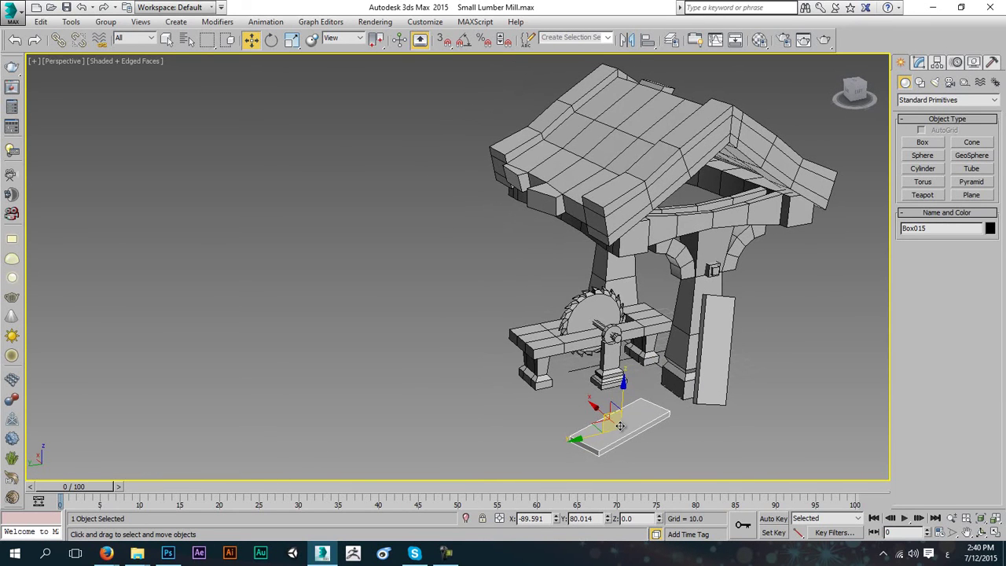
{"action": "left_click_drag", "start_coordinate": [624, 395], "coordinate": [645, 383], "text": "shift"}
{"action": "left_click", "coordinate": [503, 331]}
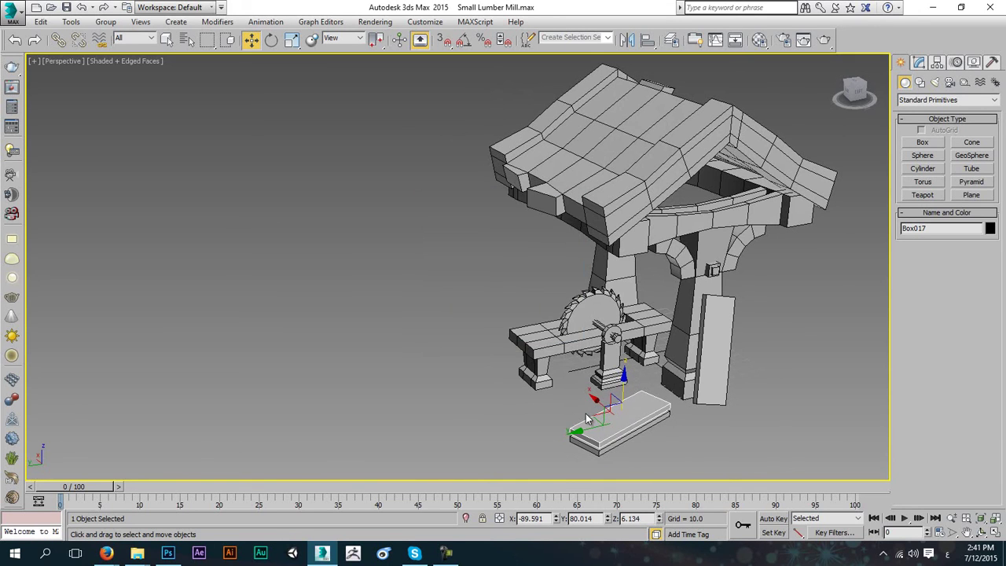
- Rotate the upper plank to about 58.7° around Z, crossing the lower one, and tilt it about -5.4° around Y
{"action": "scroll", "coordinate": [586, 413], "scroll_direction": "up", "scroll_amount": 5}
{"action": "left_click", "coordinate": [271, 39]}
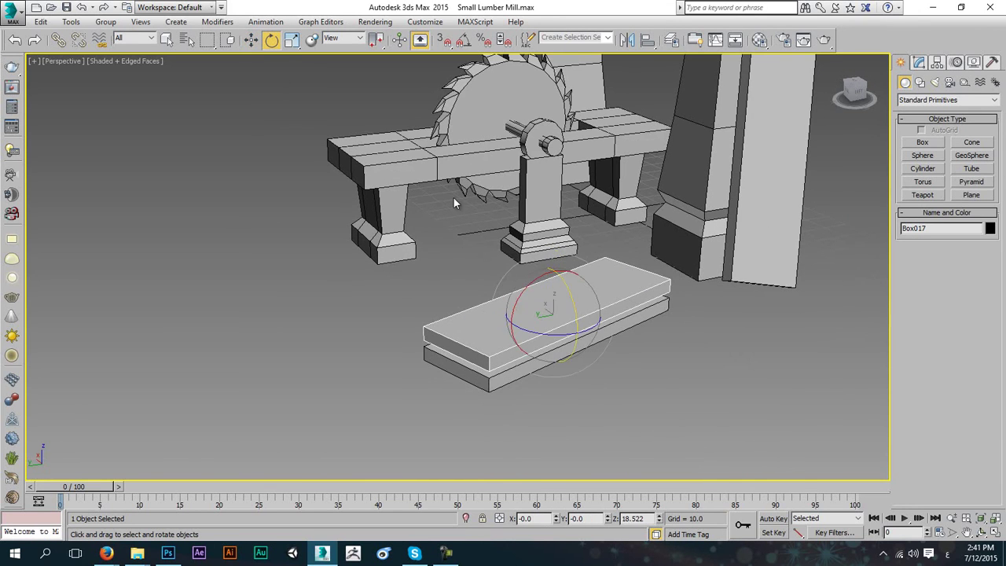
{"action": "left_click_drag", "start_coordinate": [537, 336], "coordinate": [604, 333]}
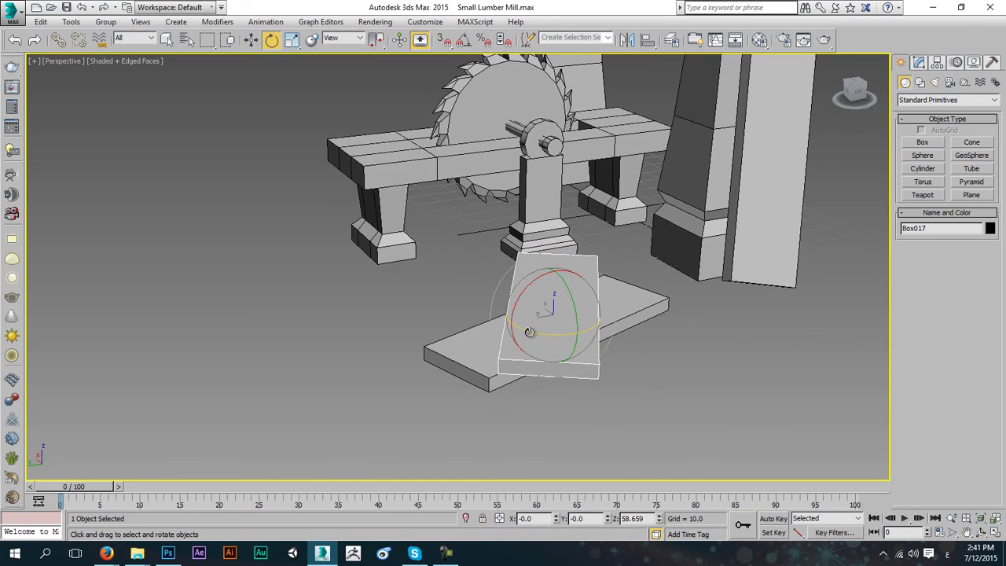
{"action": "middle_click_drag", "start_coordinate": [530, 332], "coordinate": [607, 307], "text": "alt"}
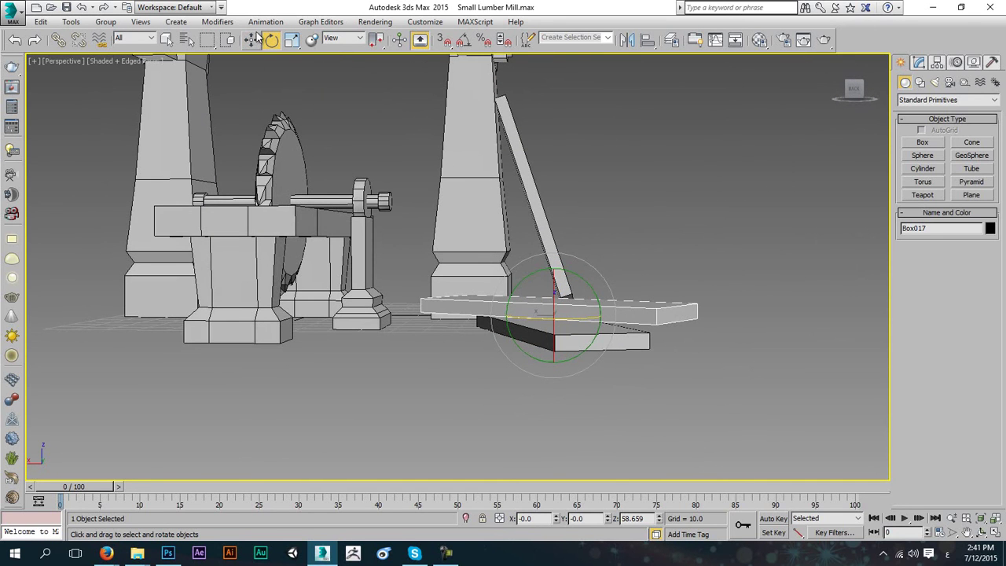
{"action": "left_click_drag", "start_coordinate": [586, 284], "coordinate": [595, 281]}
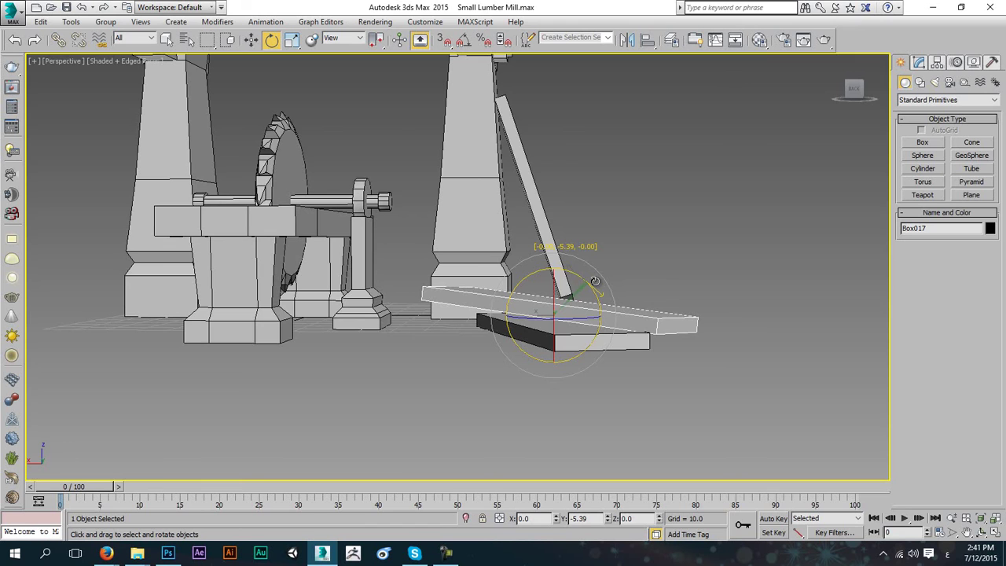
- Lower the tilted plank to Z 4.165 so it meets the ground and shift it along X to -108.321
{"action": "key", "text": "w"}
{"action": "key", "text": "l"}
{"action": "scroll", "coordinate": [448, 285], "scroll_direction": "up", "scroll_amount": 3}
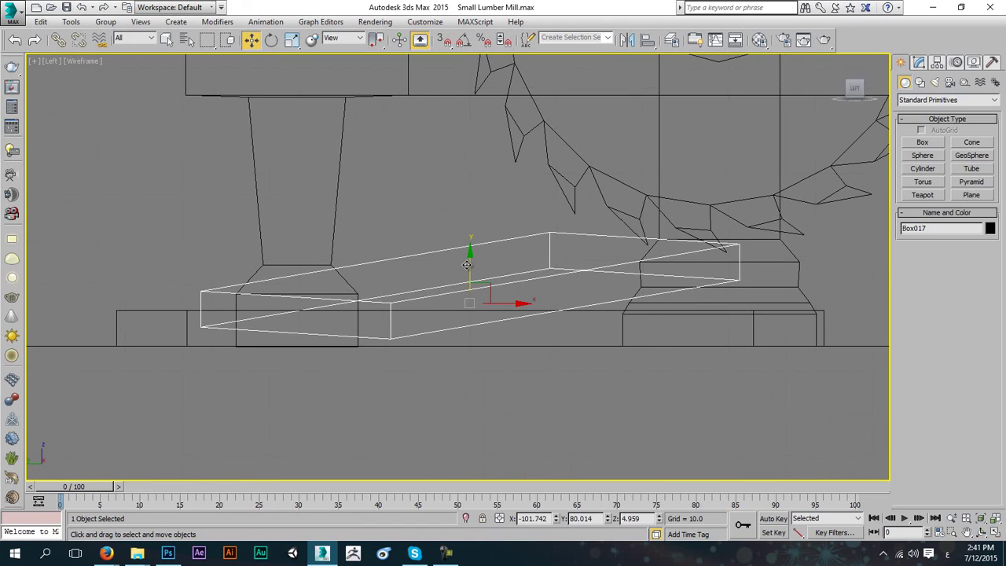
{"action": "left_click_drag", "start_coordinate": [466, 264], "coordinate": [466, 273]}
{"action": "key", "text": "alt+w"}
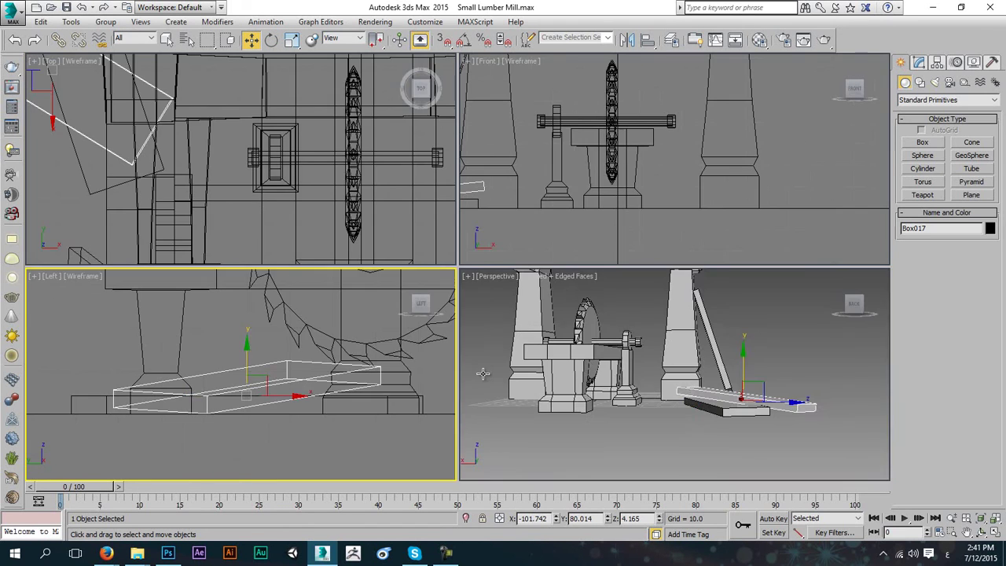
{"action": "right_click", "coordinate": [724, 368]}
{"action": "key", "text": "alt+w"}
{"action": "middle_click_drag", "start_coordinate": [724, 369], "coordinate": [689, 395], "text": "alt"}
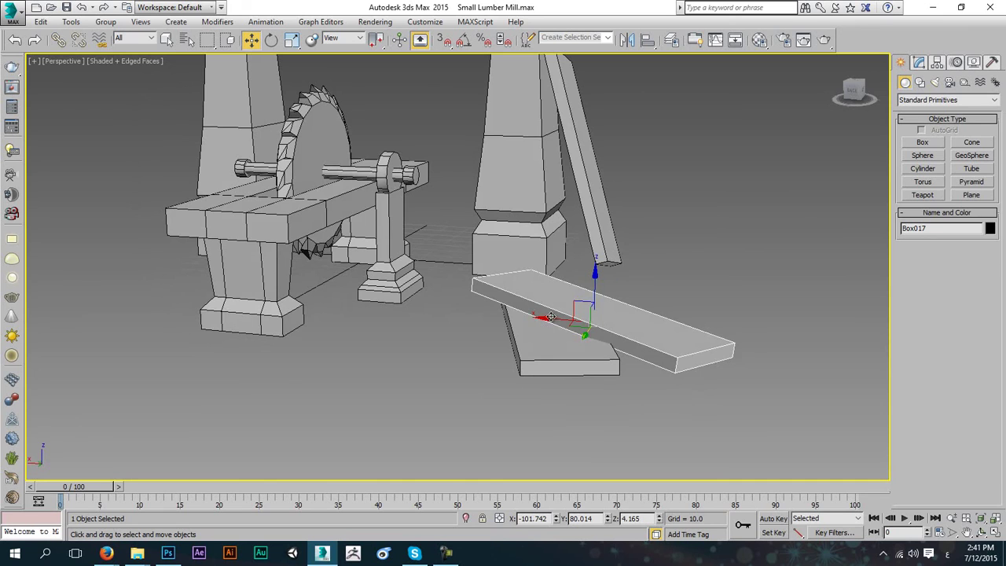
{"action": "left_click_drag", "start_coordinate": [551, 316], "coordinate": [581, 318]}
- Select both crossed planks and copy them to the ground on the opposite side of the saw table
{"action": "middle_click_drag", "start_coordinate": [581, 318], "coordinate": [535, 379], "text": "alt"}
{"action": "scroll", "coordinate": [594, 375], "scroll_direction": "down", "scroll_amount": 5}
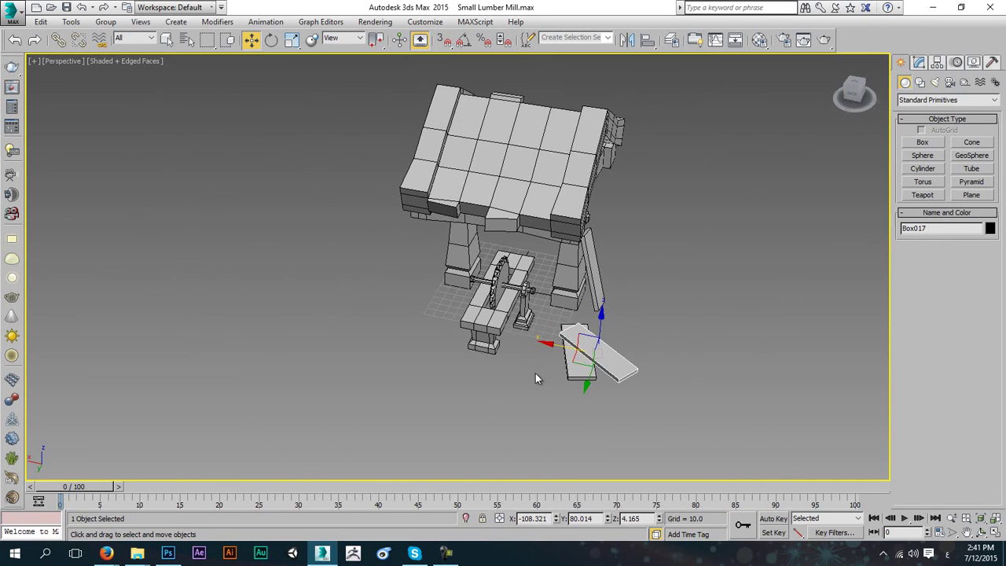
{"action": "left_click_drag", "start_coordinate": [670, 365], "coordinate": [668, 366]}
{"action": "mouse_move", "coordinate": [570, 364]}
{"action": "left_mouse_down", "text": "shift"}
{"action": "mouse_move", "coordinate": [469, 353]}
{"action": "mouse_move", "coordinate": [404, 281]}
{"action": "mouse_move", "coordinate": [390, 292]}
{"action": "left_mouse_up", "text": "shift"}
{"action": "left_click", "coordinate": [511, 328]}
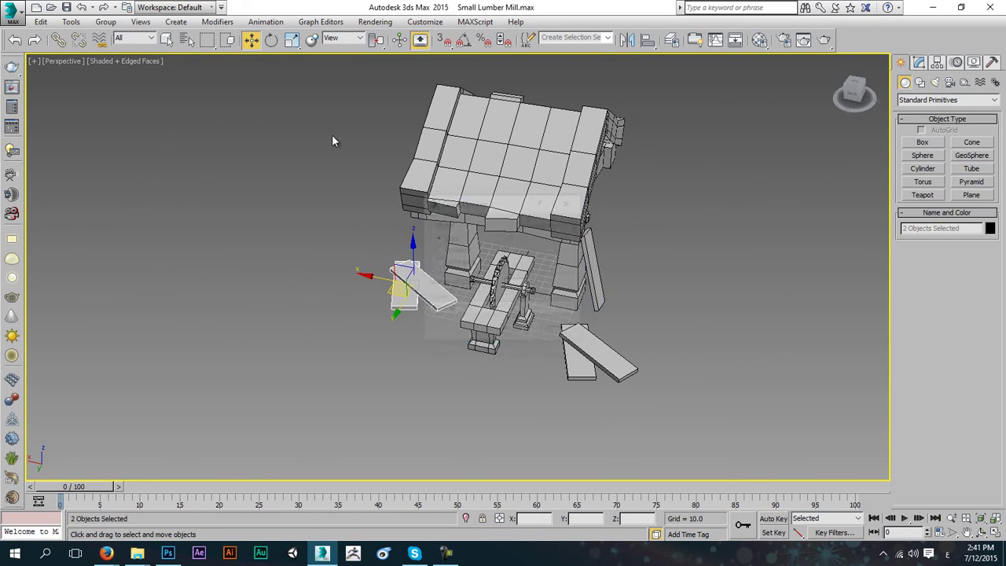
- Rotate the copied plank pair around Z so it faces a different direction from the original pair
{"action": "left_click", "coordinate": [271, 40]}
{"action": "left_click_drag", "start_coordinate": [371, 317], "coordinate": [341, 242]}
{"action": "scroll", "coordinate": [399, 294], "scroll_direction": "up", "scroll_amount": 5}
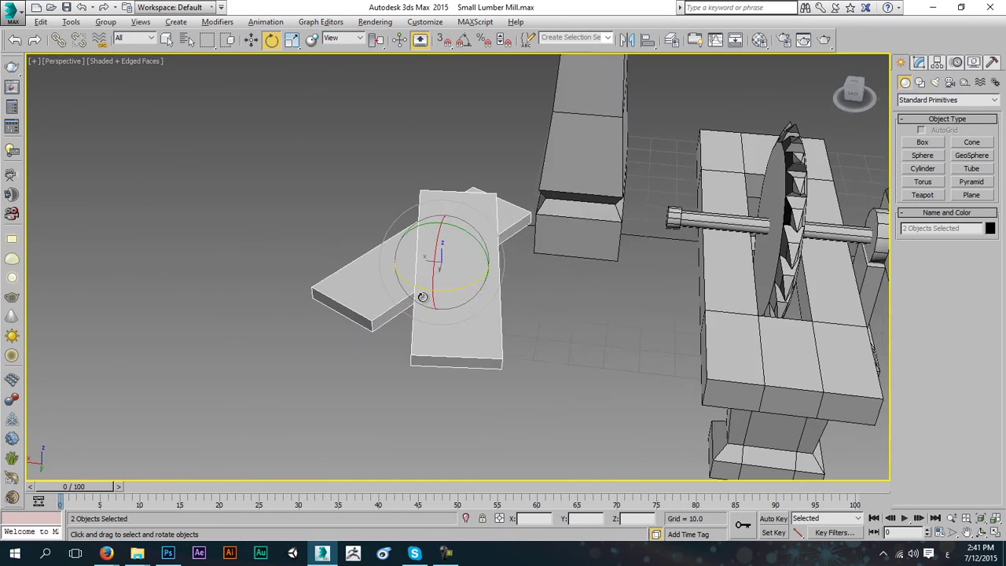
- Select only the upper plank of the copied pair and rotate it to about 10° around Z
{"action": "middle_click_drag", "start_coordinate": [422, 297], "coordinate": [448, 359], "text": "alt"}
{"action": "left_click", "coordinate": [449, 360]}
{"action": "left_click", "coordinate": [418, 317]}
{"action": "left_click_drag", "start_coordinate": [423, 296], "coordinate": [296, 267]}
{"action": "middle_click_drag", "start_coordinate": [449, 297], "coordinate": [463, 259], "text": "alt"}
{"action": "left_click", "coordinate": [464, 246]}
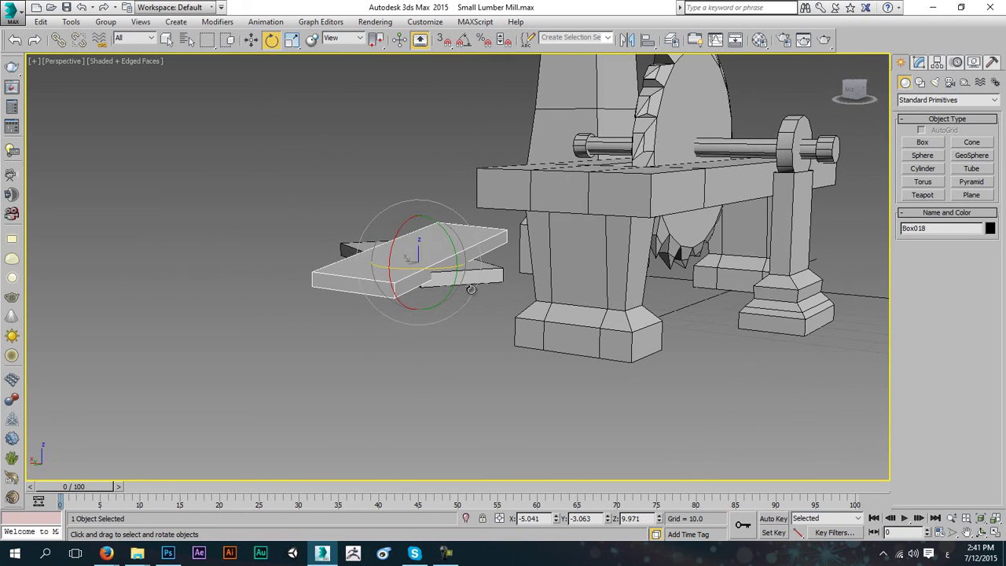
- Move the upper plank horizontally to about X 129.182, Y 49.047 so only its end overlaps the lower plank
{"action": "left_click", "coordinate": [252, 40]}
{"action": "middle_click_drag", "start_coordinate": [333, 189], "coordinate": [389, 265], "text": "alt"}
{"action": "left_click_drag", "start_coordinate": [388, 265], "coordinate": [258, 244]}
{"action": "mouse_move", "coordinate": [258, 243]}
{"action": "middle_mouse_down", "text": "alt"}
{"action": "mouse_move", "coordinate": [252, 238]}
{"action": "mouse_move", "coordinate": [265, 242]}
{"action": "middle_mouse_up", "text": "alt"}
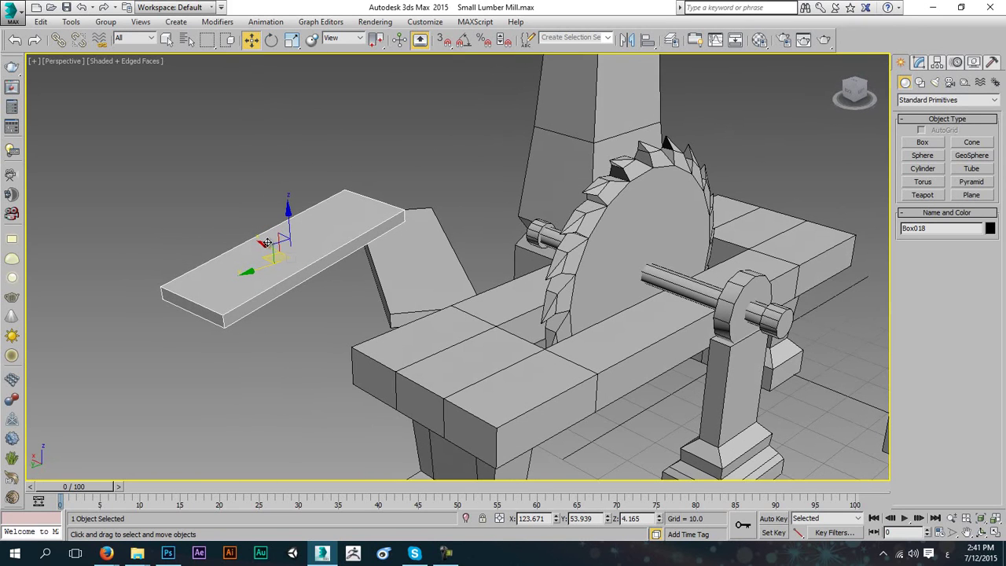
{"action": "mouse_move", "coordinate": [269, 256]}
{"action": "left_mouse_down"}
{"action": "mouse_move", "coordinate": [276, 291]}
{"action": "mouse_move", "coordinate": [268, 250]}
{"action": "left_mouse_up"}
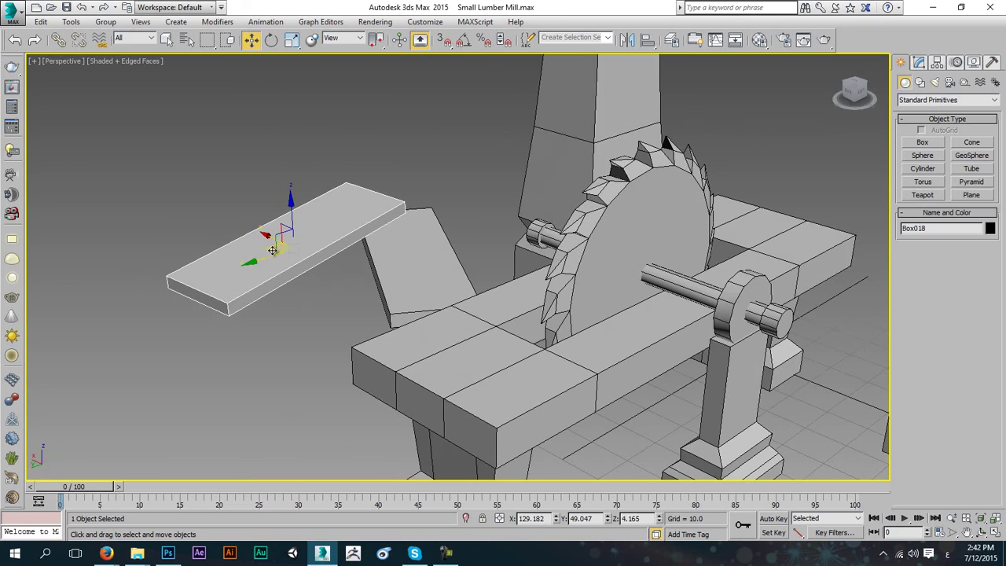
{"action": "middle_click_drag", "start_coordinate": [271, 235], "coordinate": [530, 225], "text": "alt"}
{"action": "left_click_drag", "start_coordinate": [336, 248], "coordinate": [309, 249]}
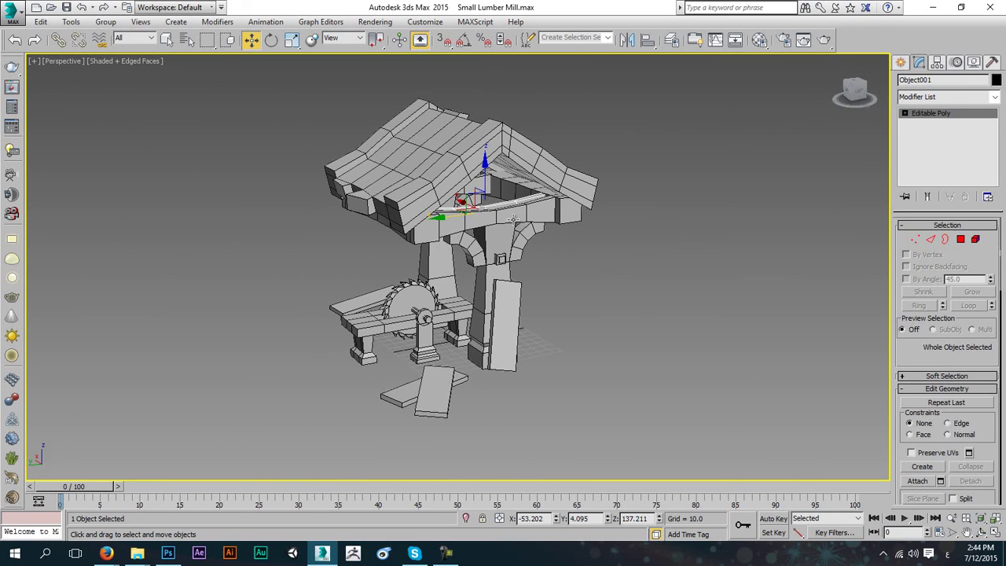
{"action": "scroll", "coordinate": [576, 313], "scroll_direction": "up", "scroll_amount": 6}
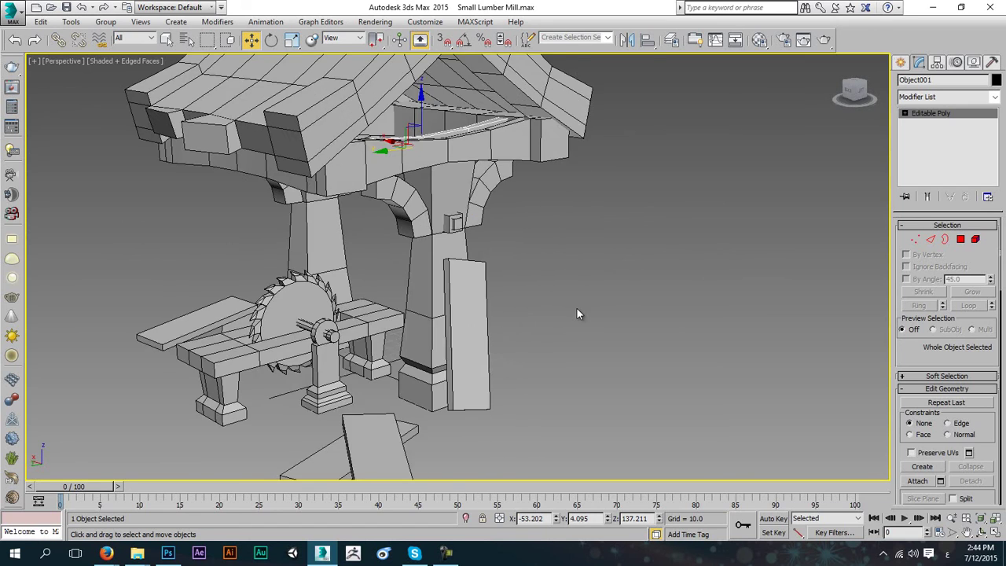
{"action": "left_click", "coordinate": [952, 518]}
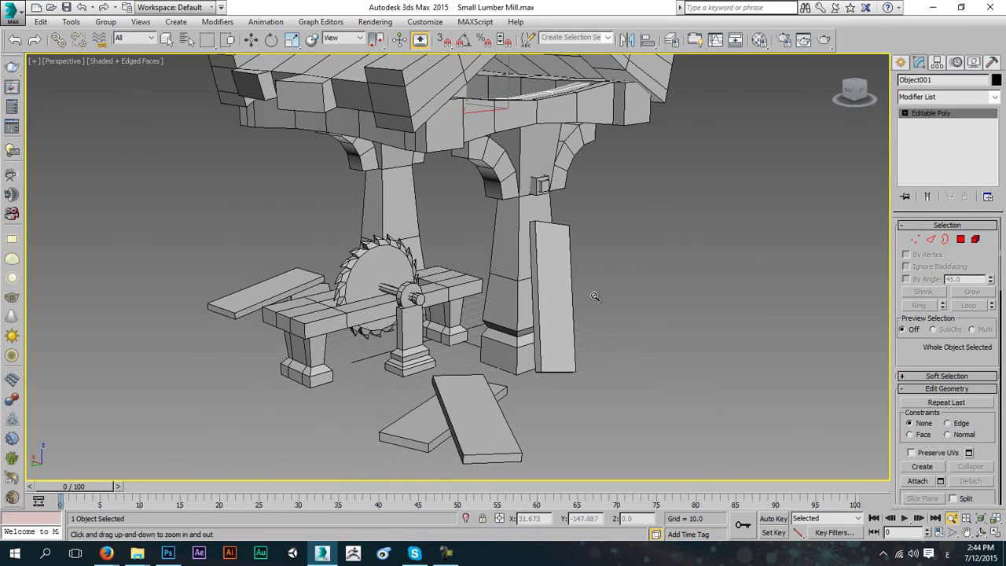
{"action": "left_click_drag", "start_coordinate": [595, 297], "coordinate": [617, 274]}
{"action": "right_click", "coordinate": [592, 285]}
{"action": "left_click", "coordinate": [728, 217]}
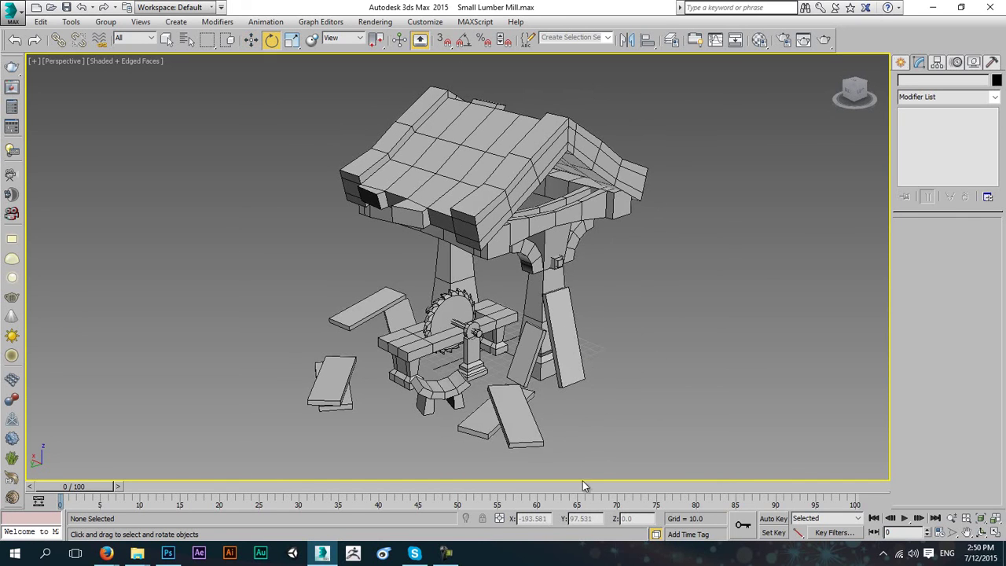
- Examine the curved-seat stool, its legs and the scattered planks around the saw table, and check the whole mill
{"action": "left_click", "coordinate": [442, 391]}
{"action": "scroll", "coordinate": [440, 396], "scroll_direction": "up", "scroll_amount": 6}
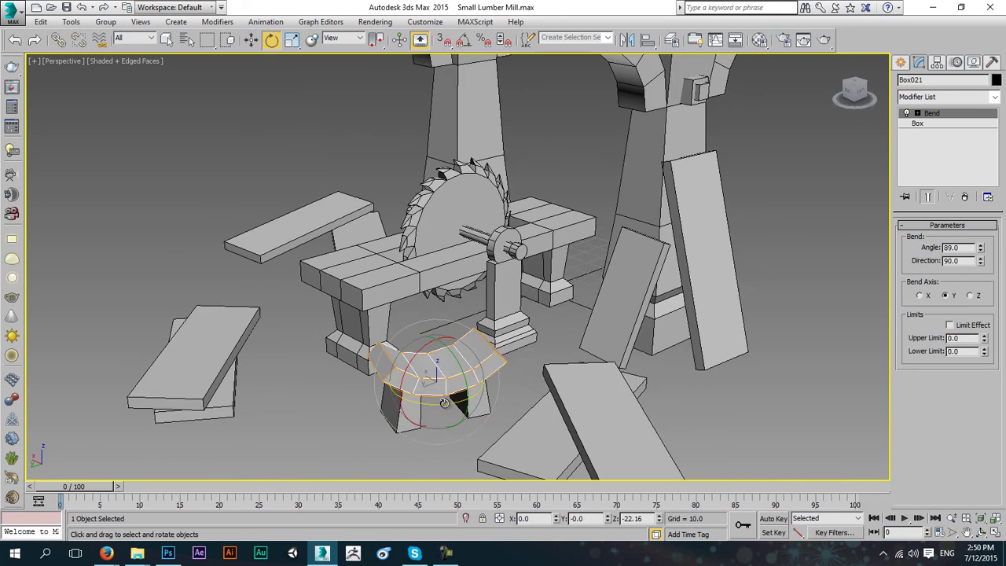
{"action": "middle_click_drag", "start_coordinate": [367, 403], "coordinate": [412, 393], "text": "alt"}
{"action": "left_click", "coordinate": [427, 431]}
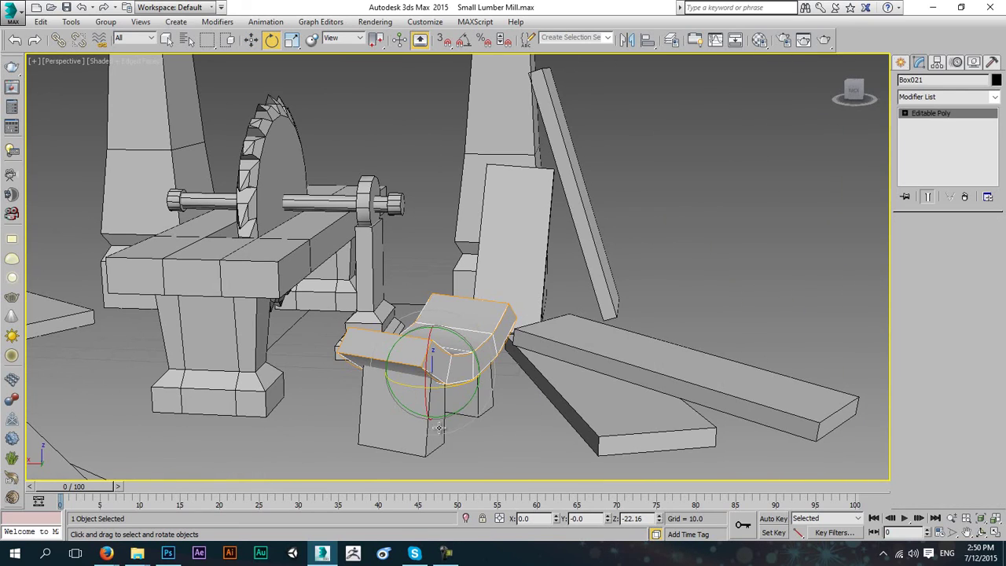
{"action": "left_click", "coordinate": [489, 407]}
{"action": "middle_click_drag", "start_coordinate": [489, 407], "coordinate": [451, 418], "text": "alt"}
{"action": "middle_click_drag", "start_coordinate": [395, 367], "coordinate": [247, 382], "text": "alt"}
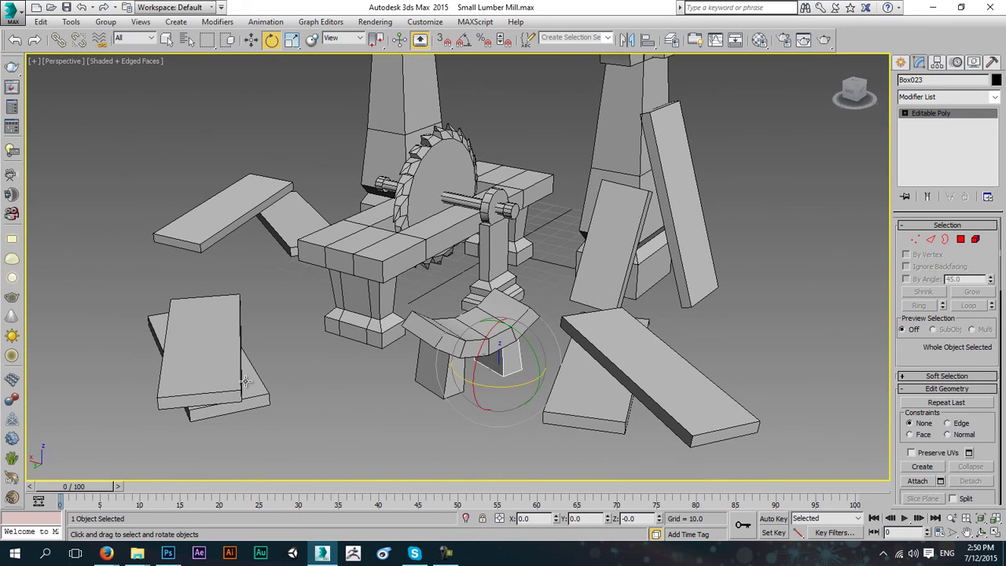
{"action": "left_click", "coordinate": [198, 339]}
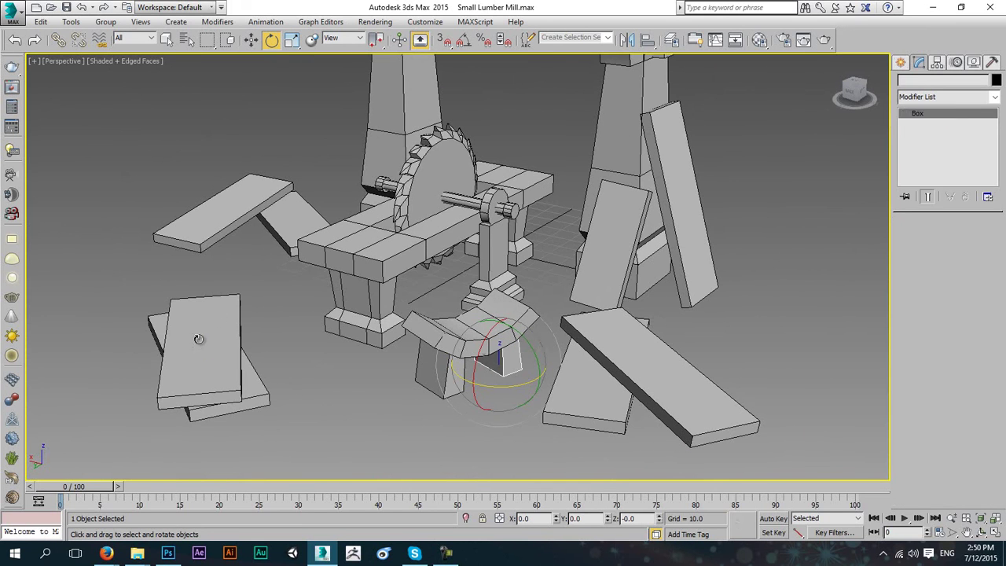
{"action": "left_click", "coordinate": [293, 392]}
{"action": "middle_click_drag", "start_coordinate": [409, 368], "coordinate": [473, 322], "text": "alt"}
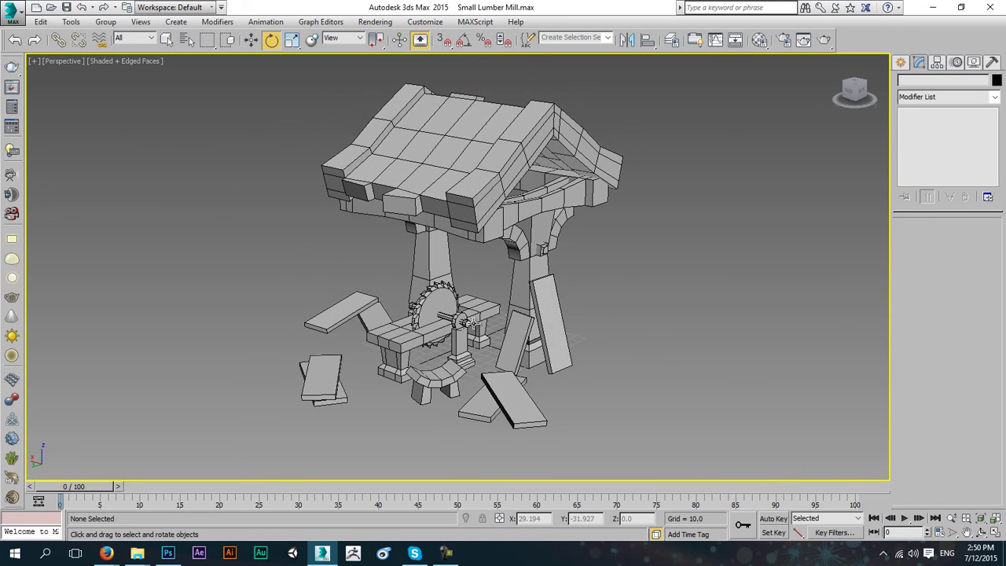